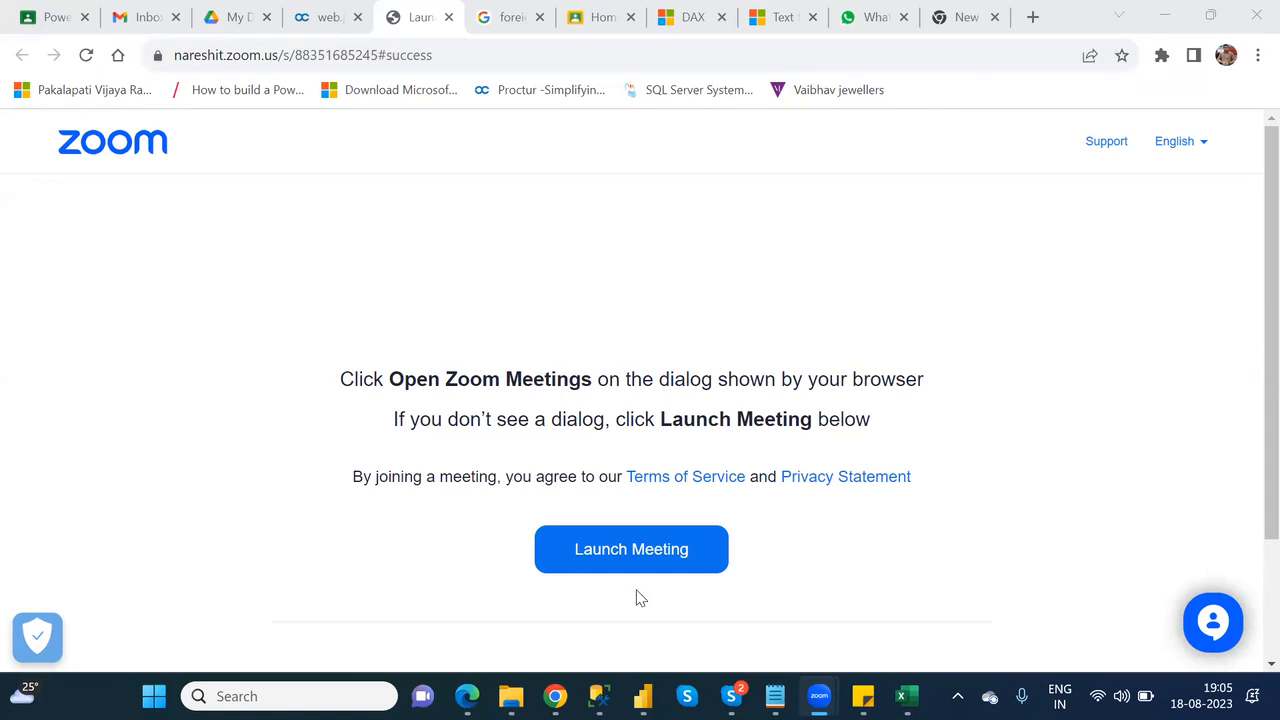
# - Switch to Power Apps, resume the expired studio session, and bring up the Important Dax Category wise notes in Notepad
pyautogui.hotkey('alt', 'Tab')
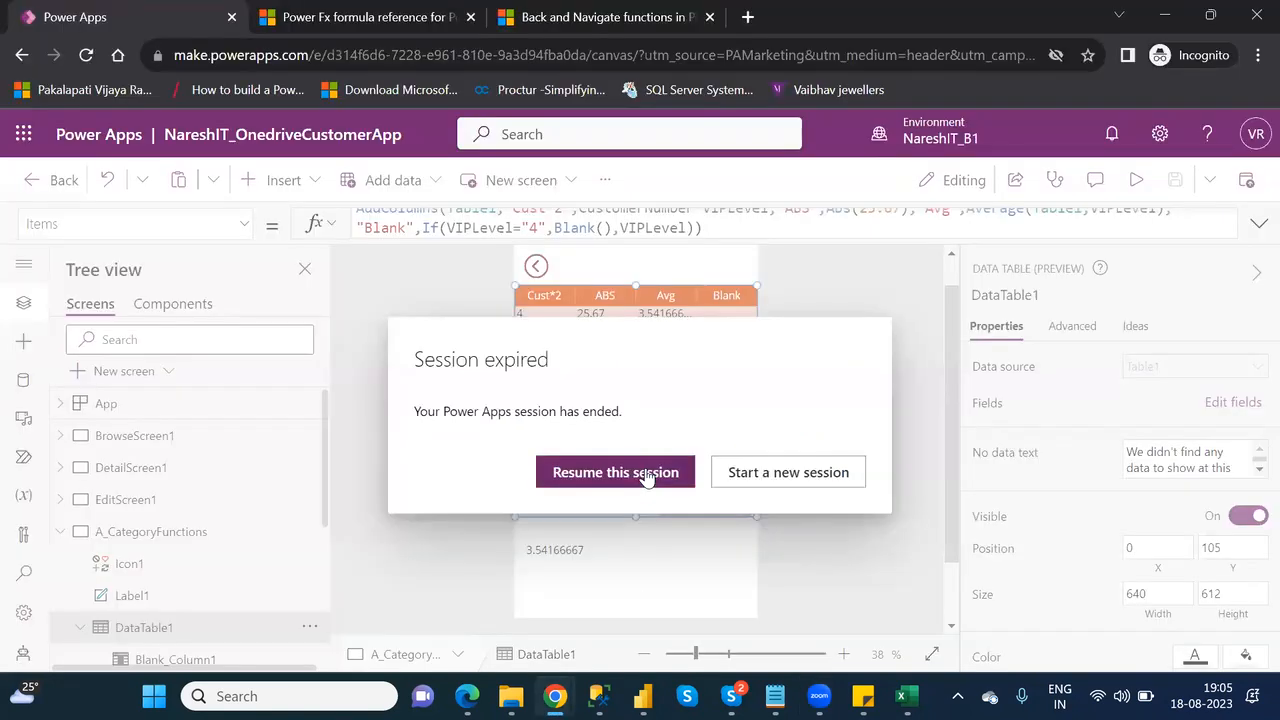
pyautogui.click(648, 474)
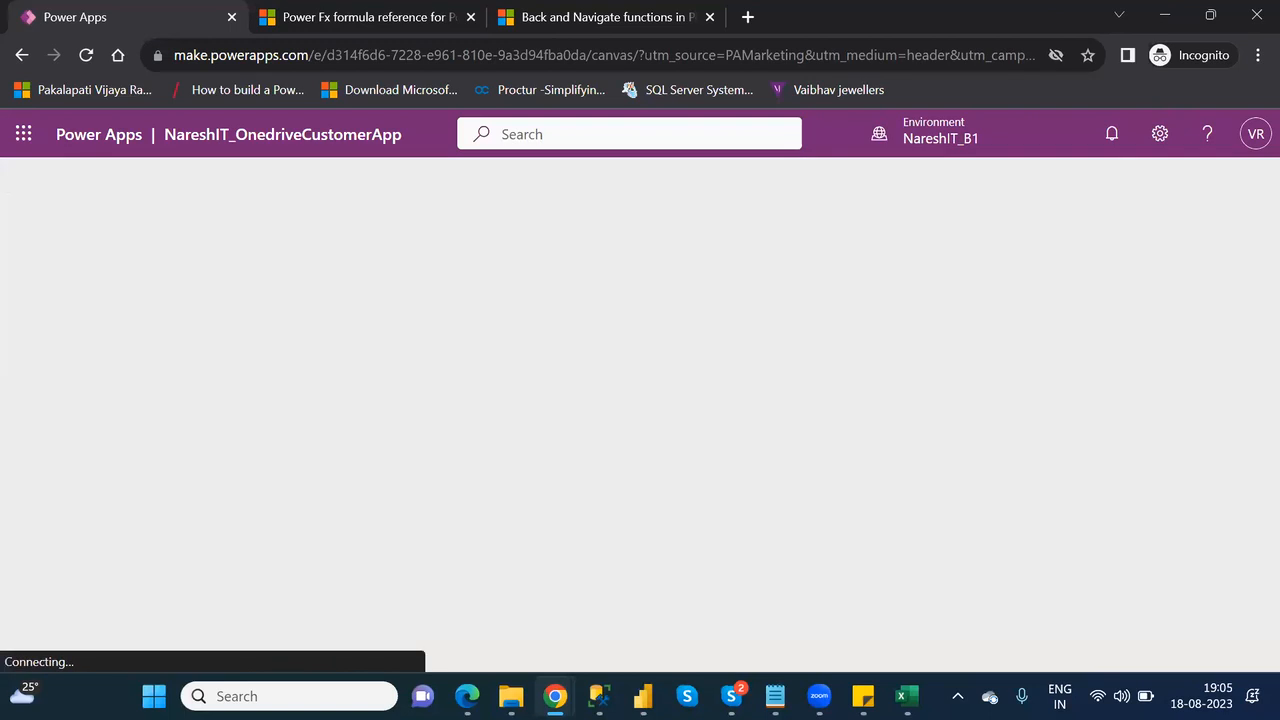
pyautogui.moveTo(775, 696)
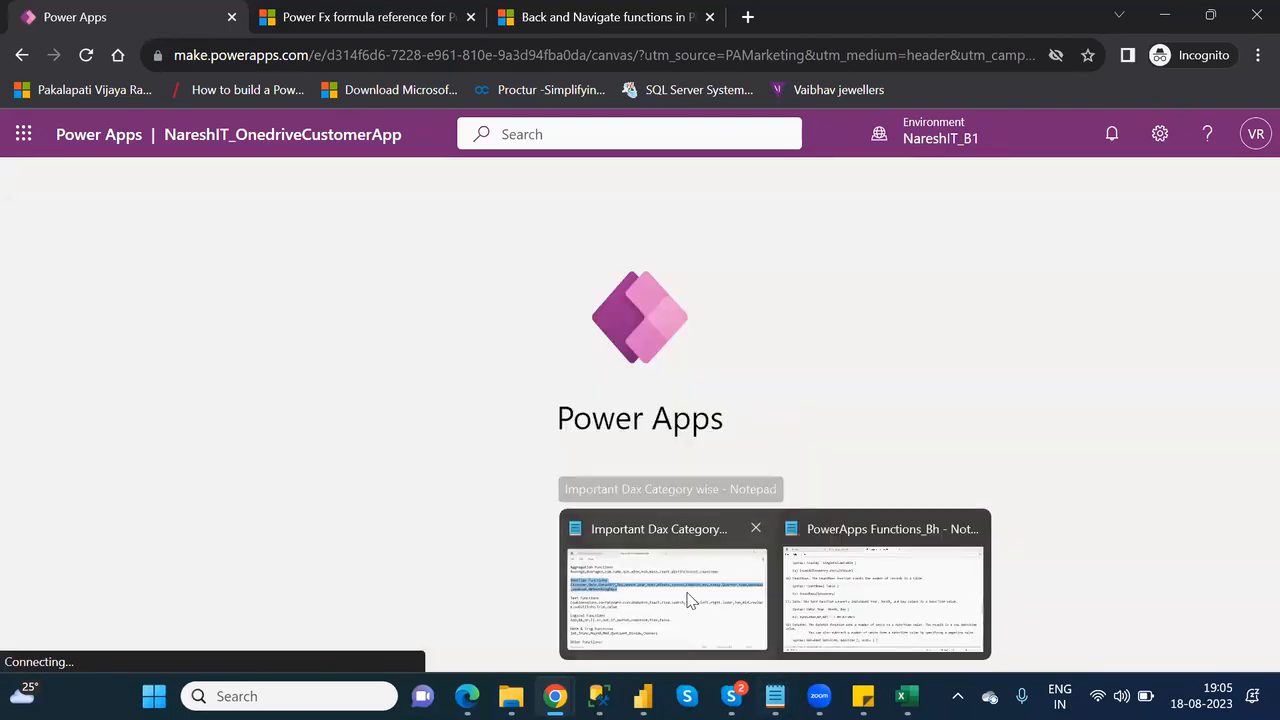
pyautogui.click(688, 592)
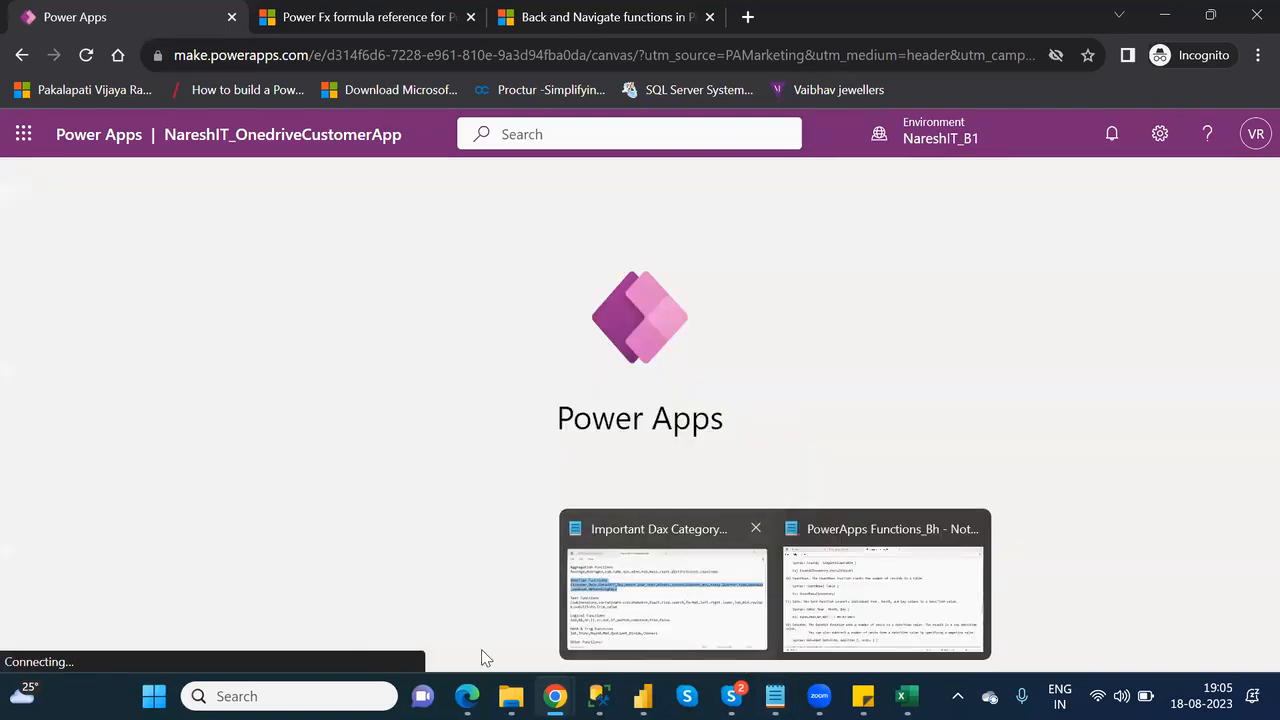
# - Open the Power Apps folder on the D: drive in File Explorer
pyautogui.moveTo(510, 696)
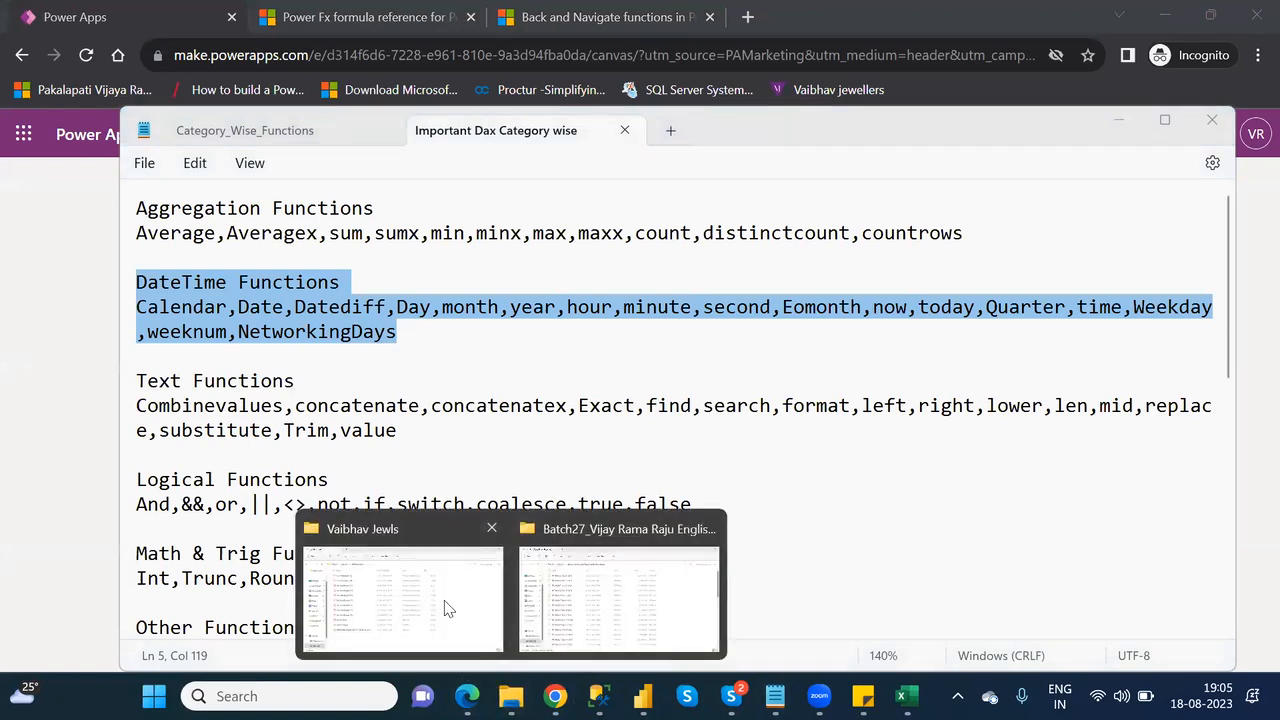
pyautogui.click(447, 609)
pyautogui.click(80, 633)
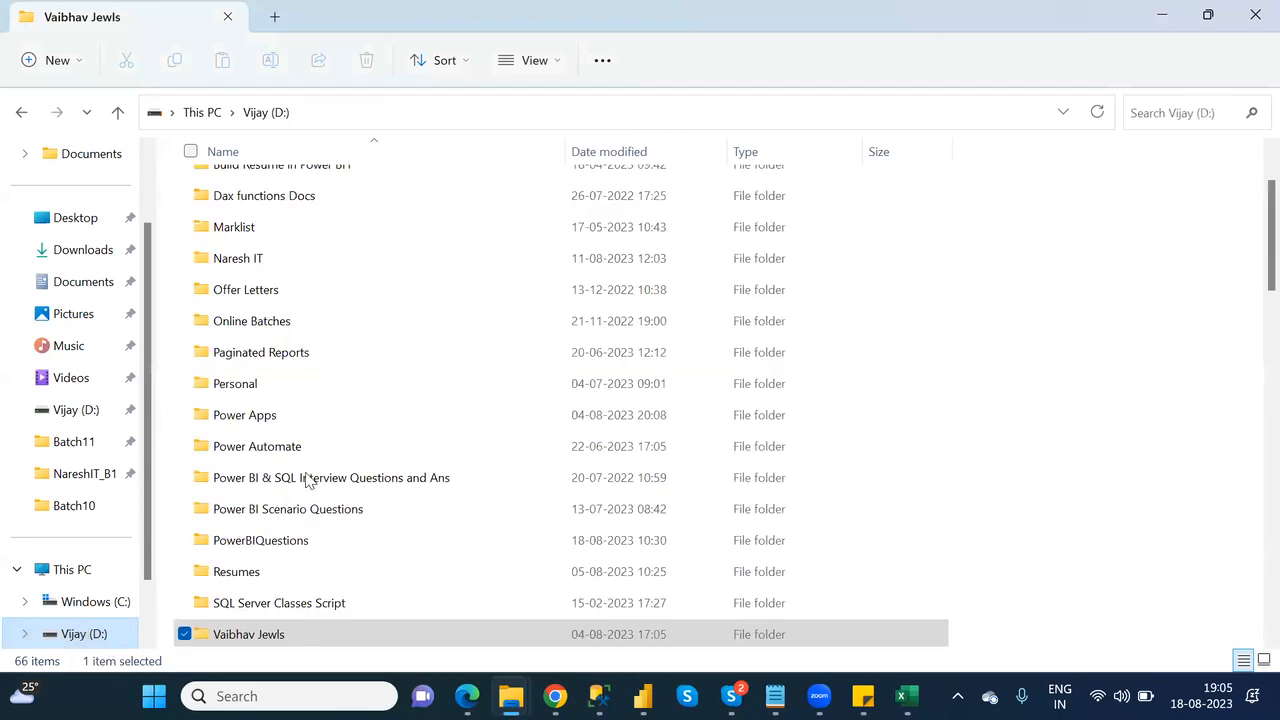
pyautogui.click(254, 416)
pyautogui.doubleClick(254, 416)
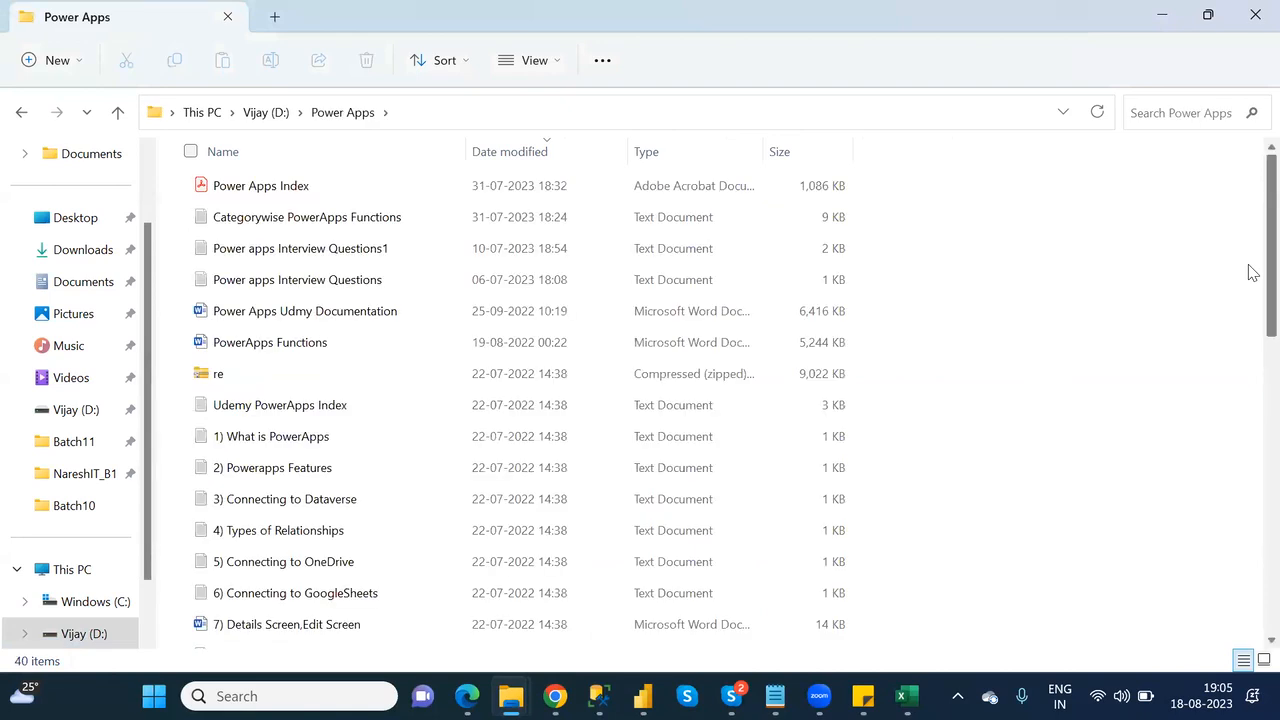
# - Open the Category_Wise_Functions text file from the NareshIT_B1 subfolder
pyautogui.scroll(-2, 1250, 289)
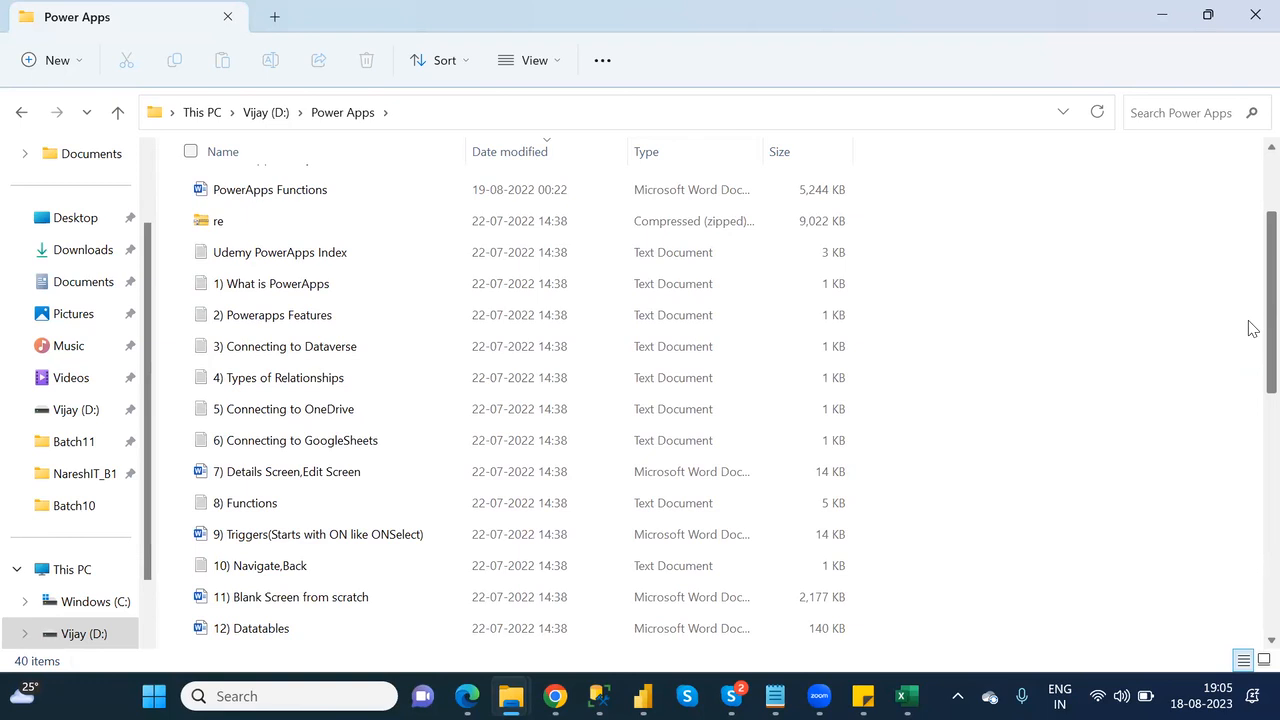
pyautogui.scroll(-3, 1250, 331)
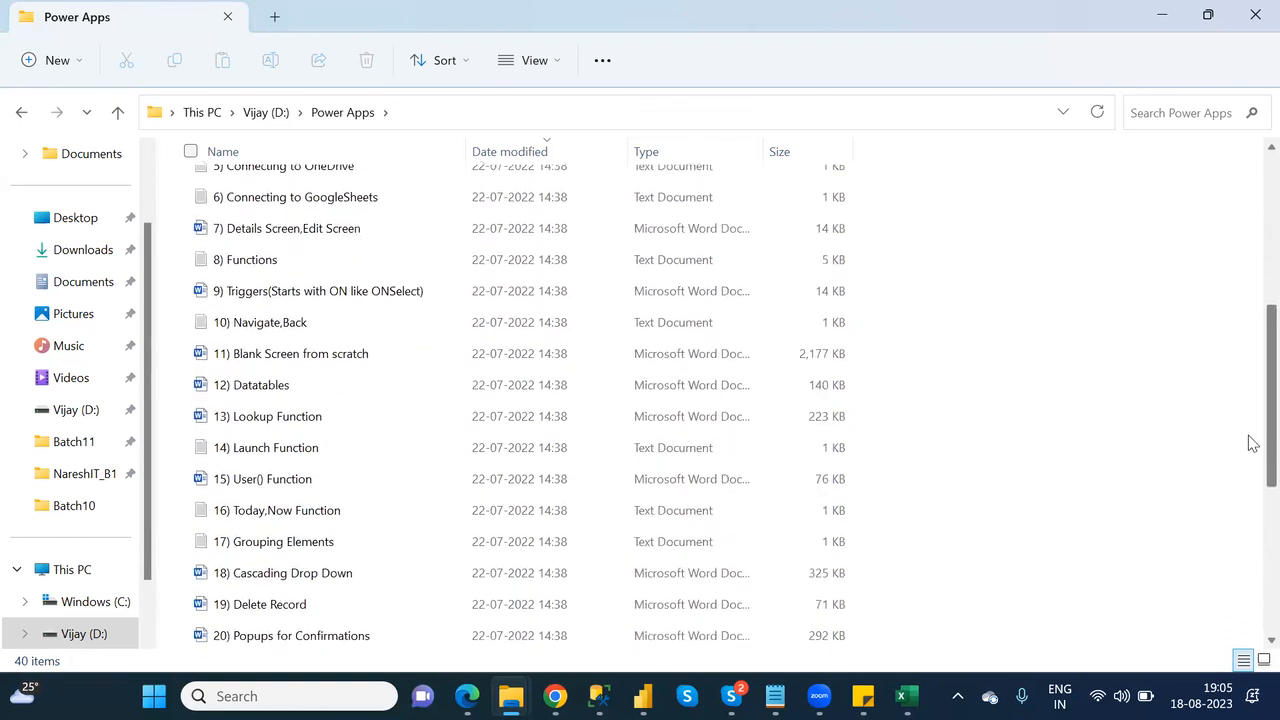
pyautogui.scroll(-4, 1252, 443)
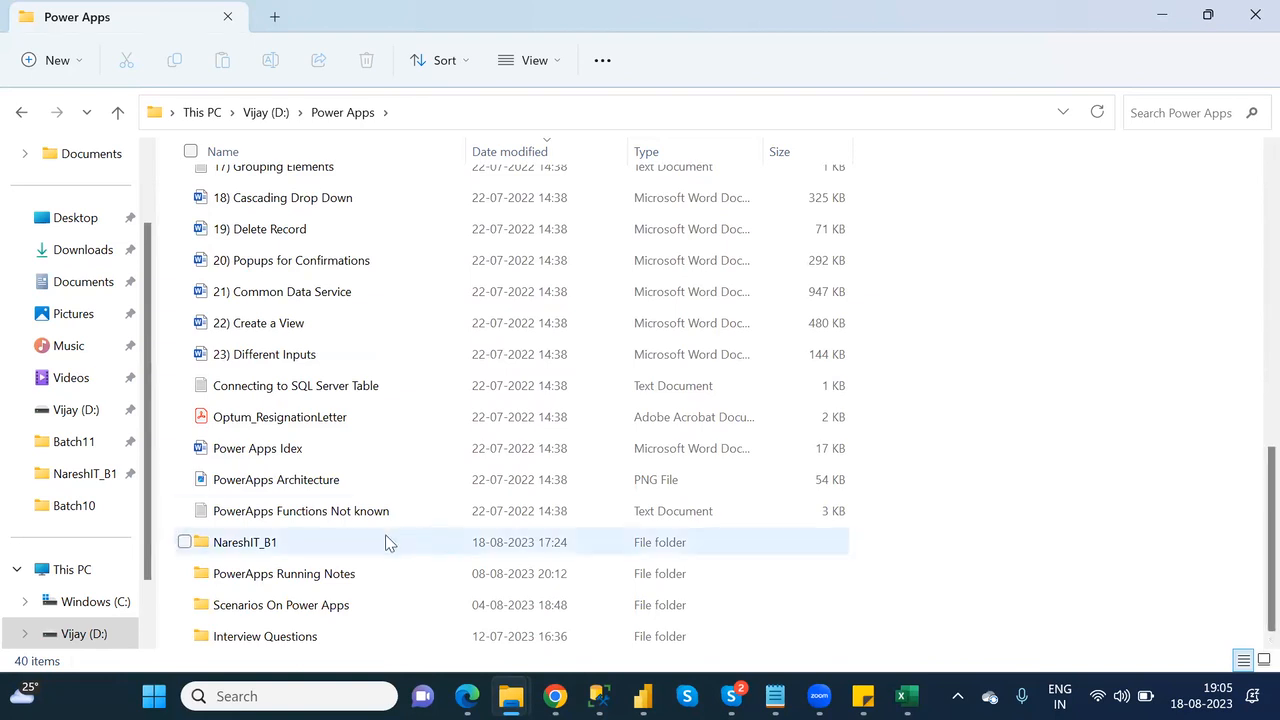
pyautogui.doubleClick(336, 541)
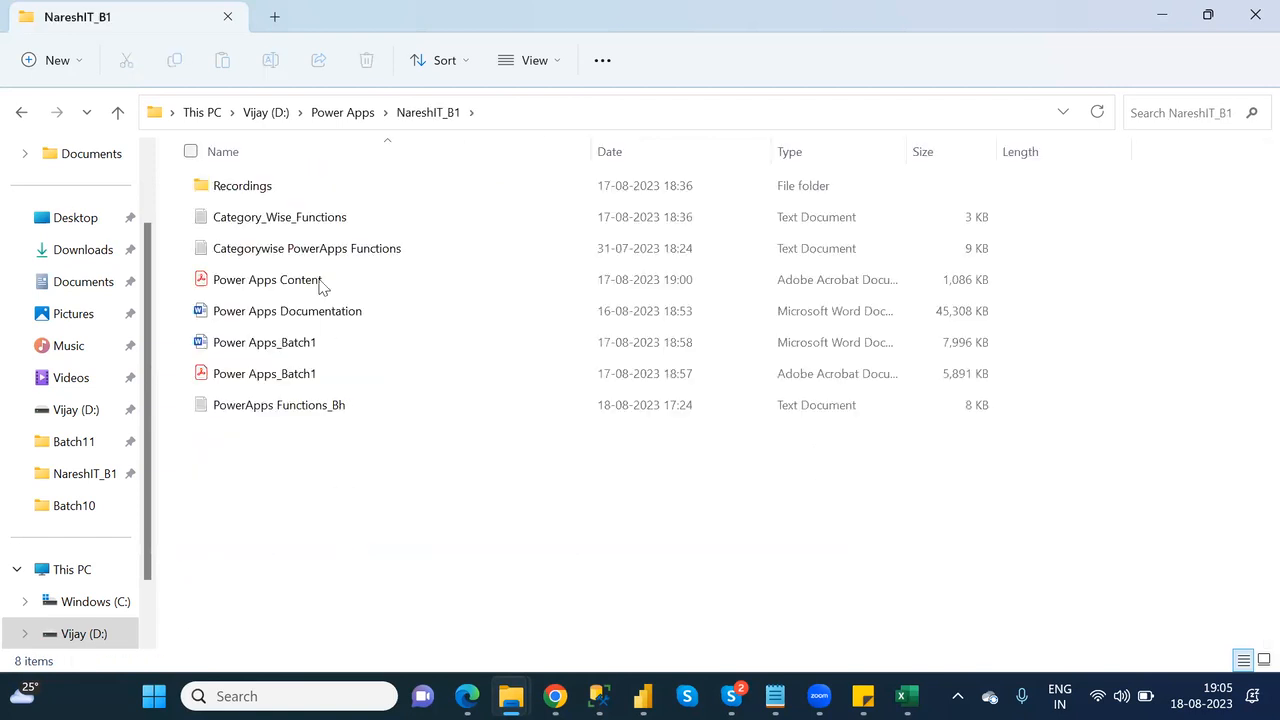
pyautogui.doubleClick(290, 222)
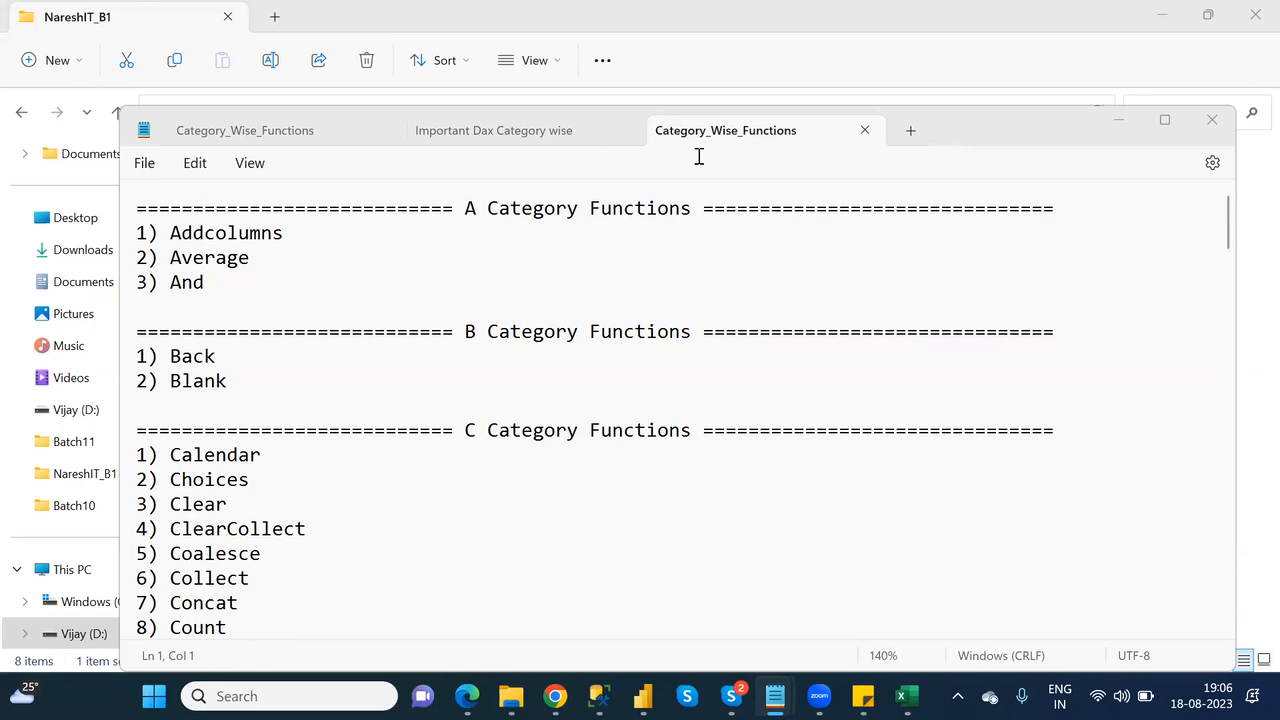
# - Go through the C Category Functions list in the notes, from Calendar to Concat
pyautogui.click(500, 443)
pyautogui.press('Down')
pyautogui.press('Down')
pyautogui.press('Down')
pyautogui.press('Down')
pyautogui.press('Down')
pyautogui.press('Down')
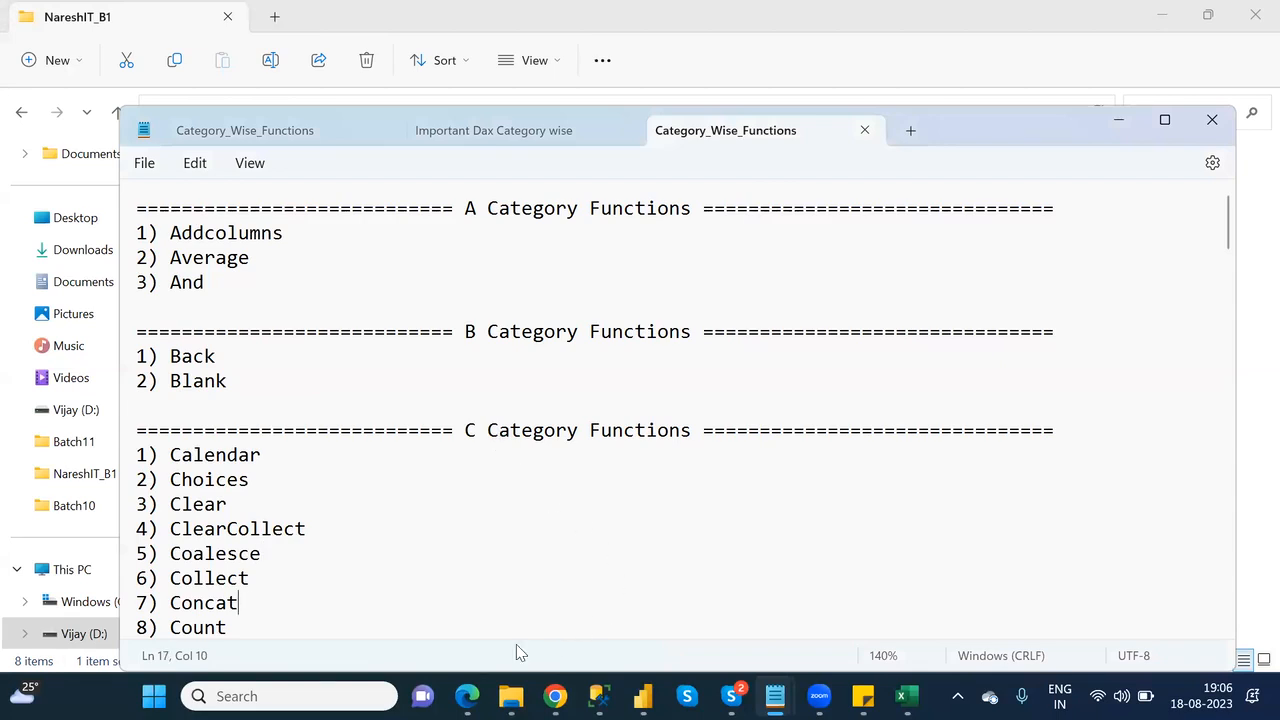
# - Switch to Chrome, search Google for power apps functions, and open Microsoft's Power Fx formula reference page
pyautogui.click(555, 696)
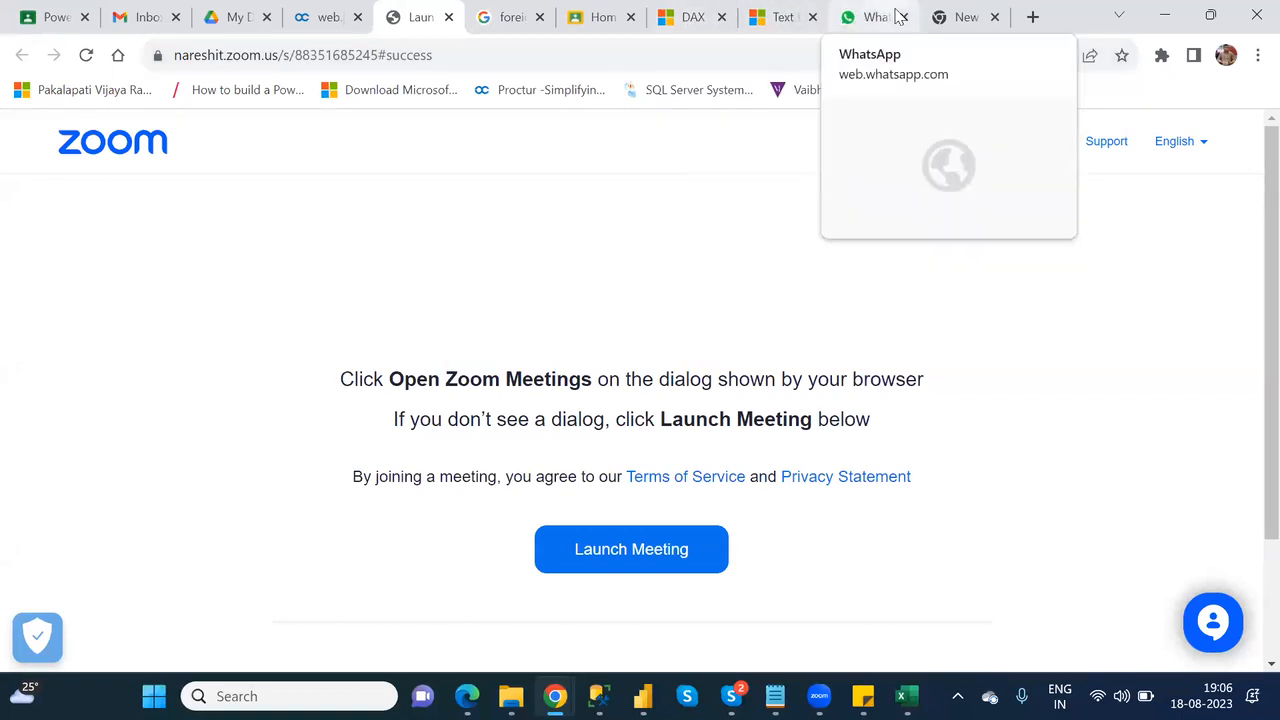
pyautogui.click(935, 15)
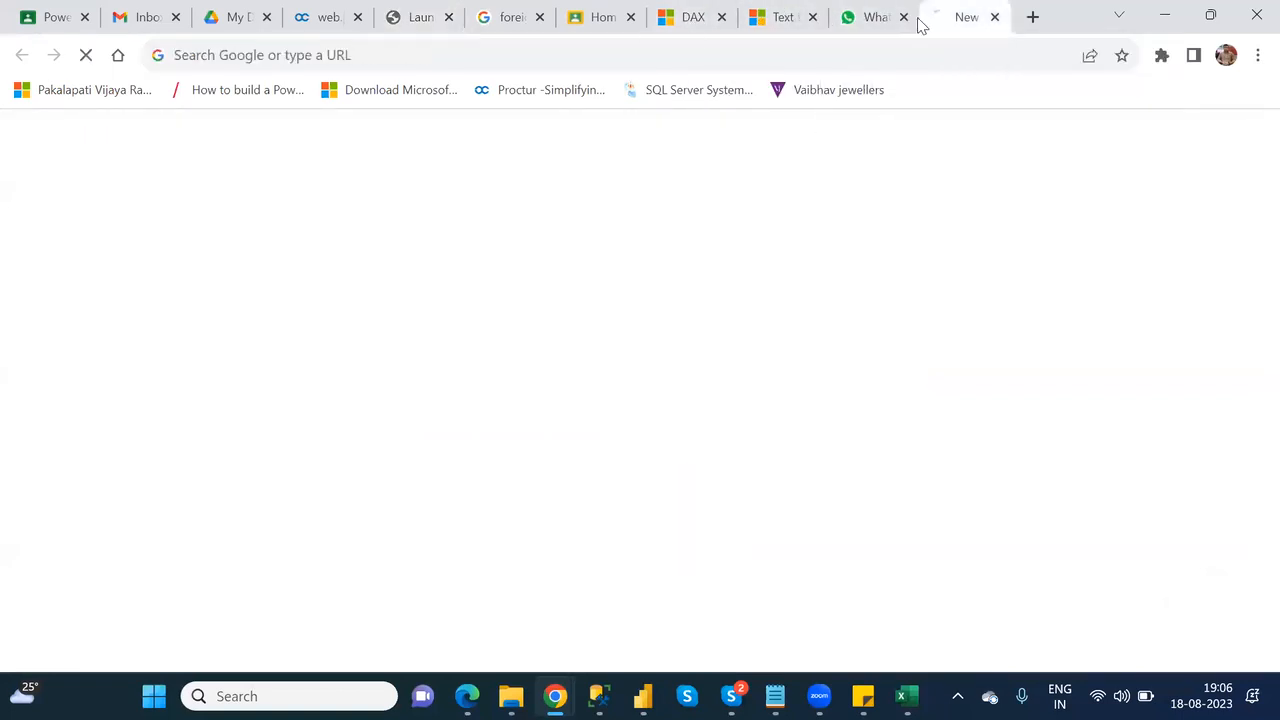
pyautogui.click(531, 55)
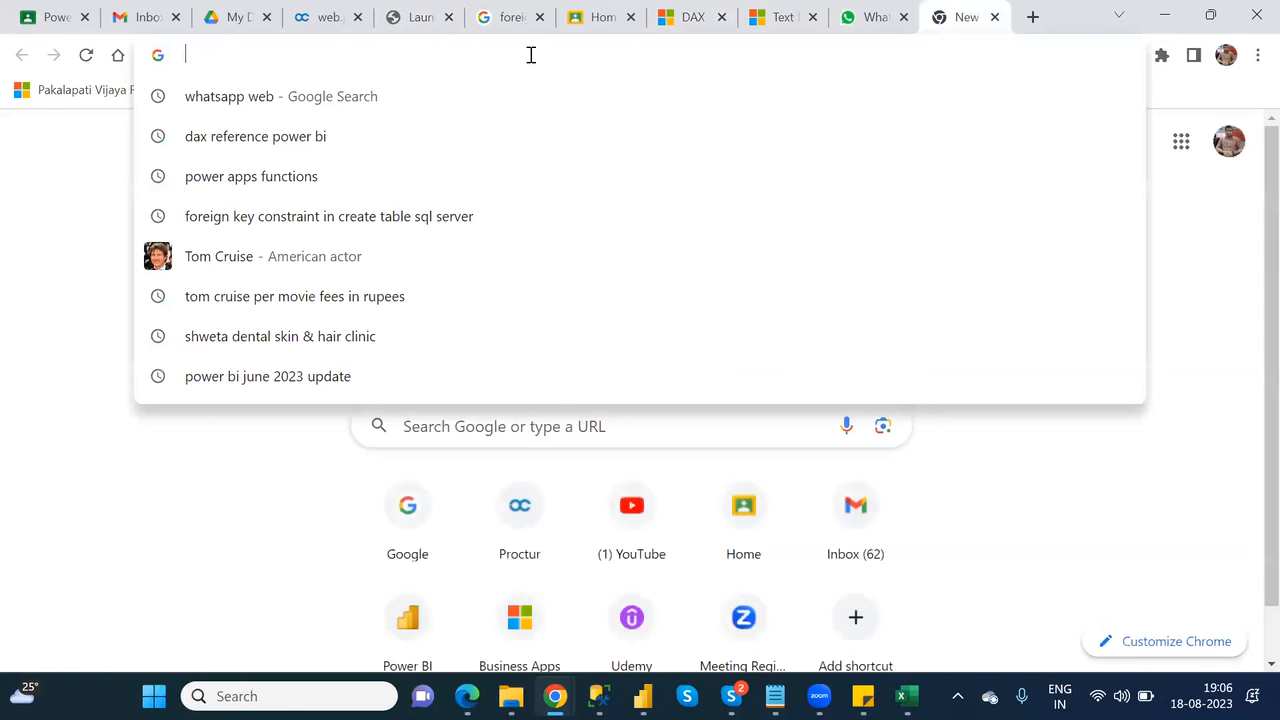
pyautogui.click(318, 181)
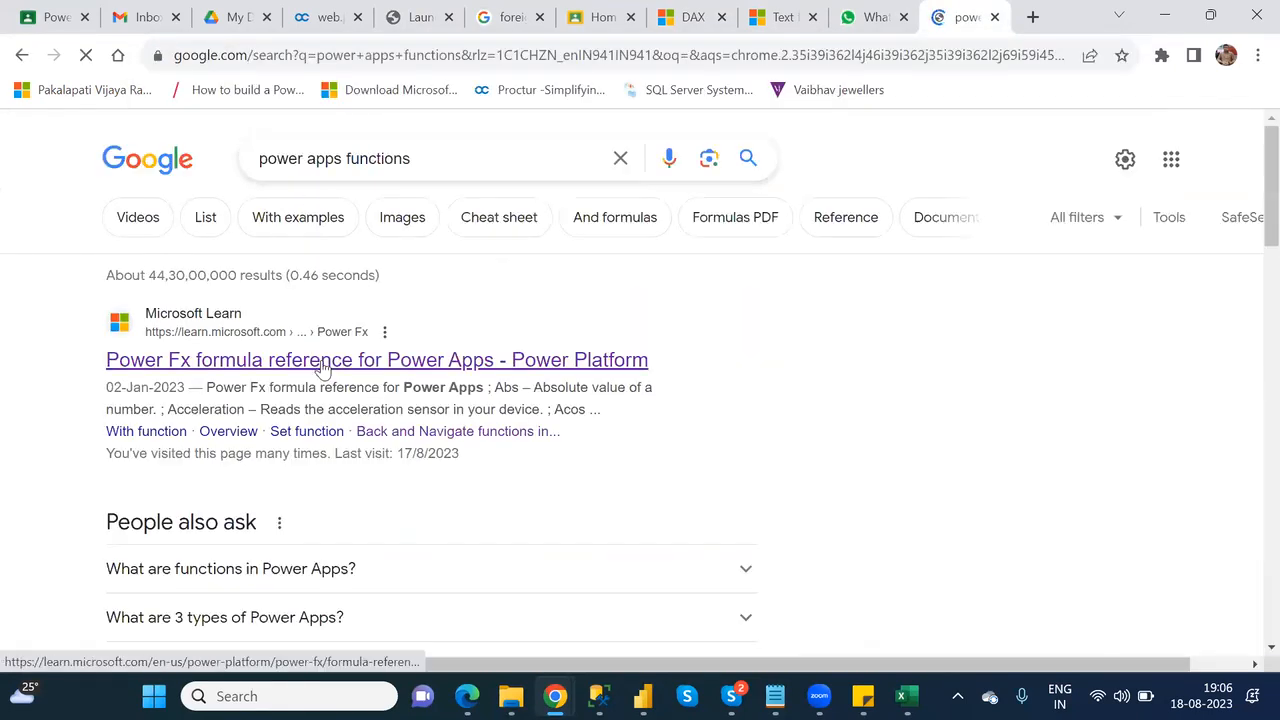
pyautogui.click(322, 369)
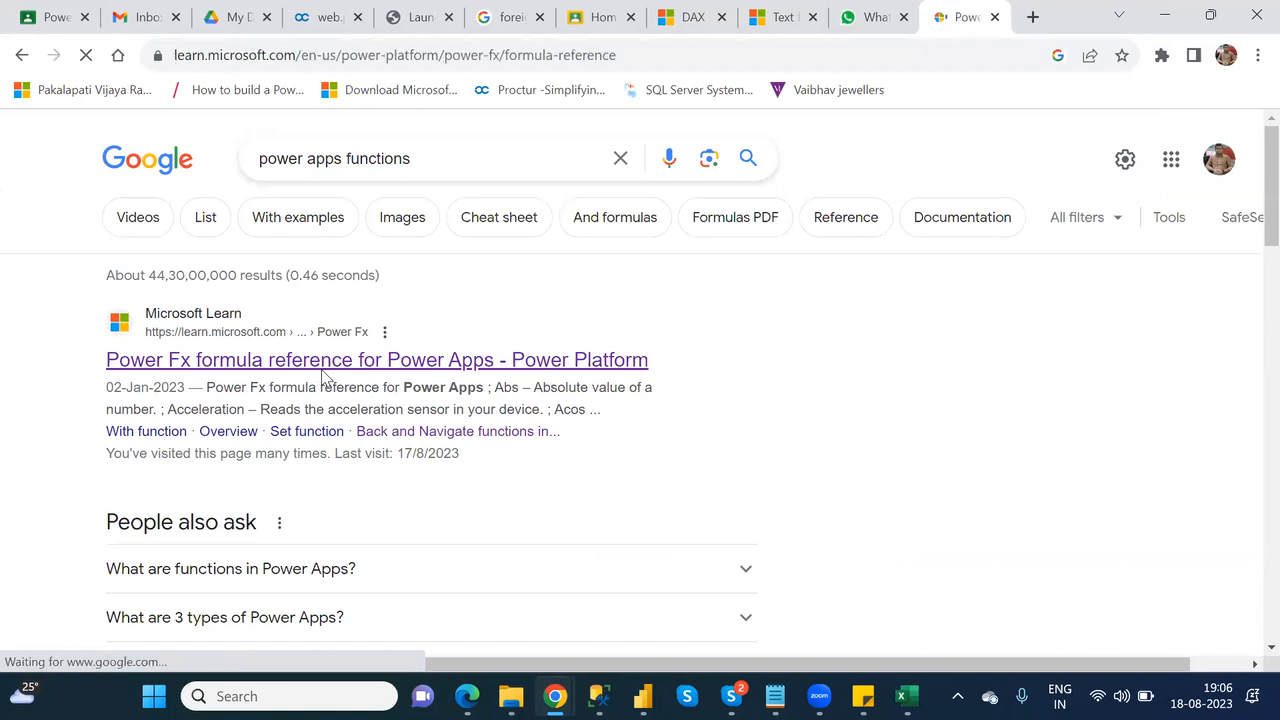
# - Look through the alphabetical function list in the Power Fx formula reference as far as section C
pyautogui.scroll(-1, 648, 426)
pyautogui.scroll(-5, 648, 426)
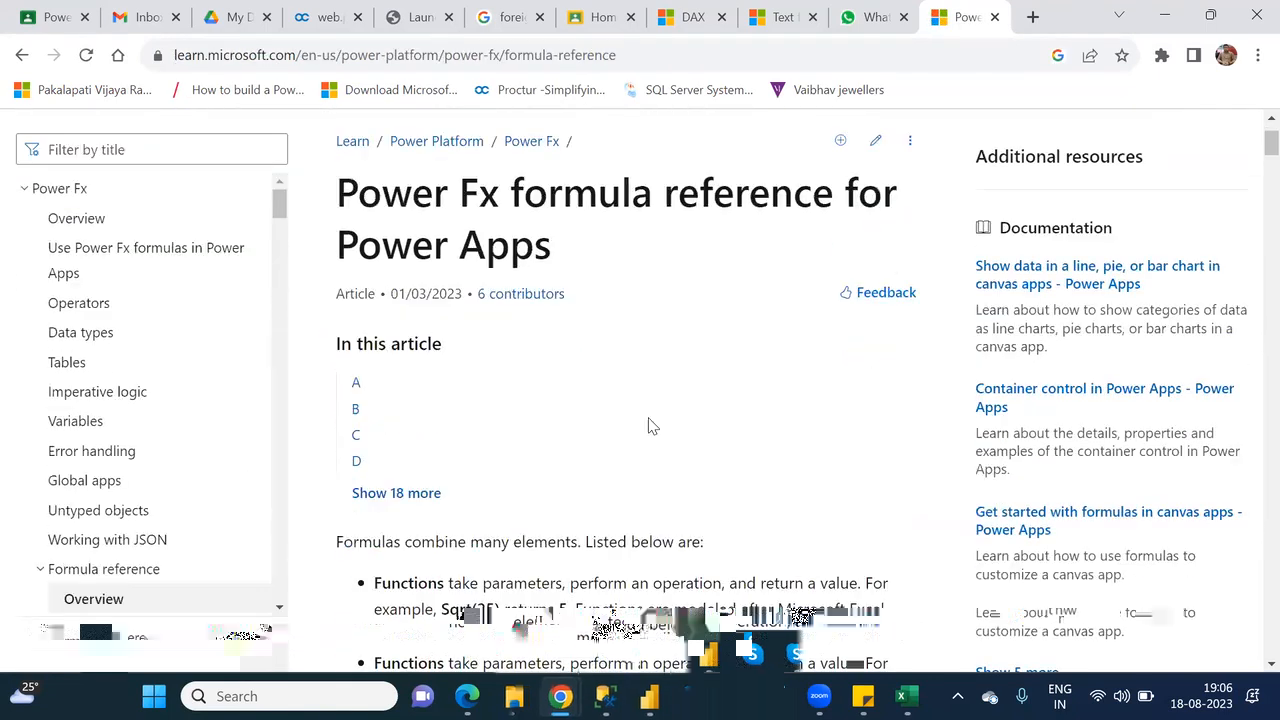
pyautogui.scroll(-5, 648, 426)
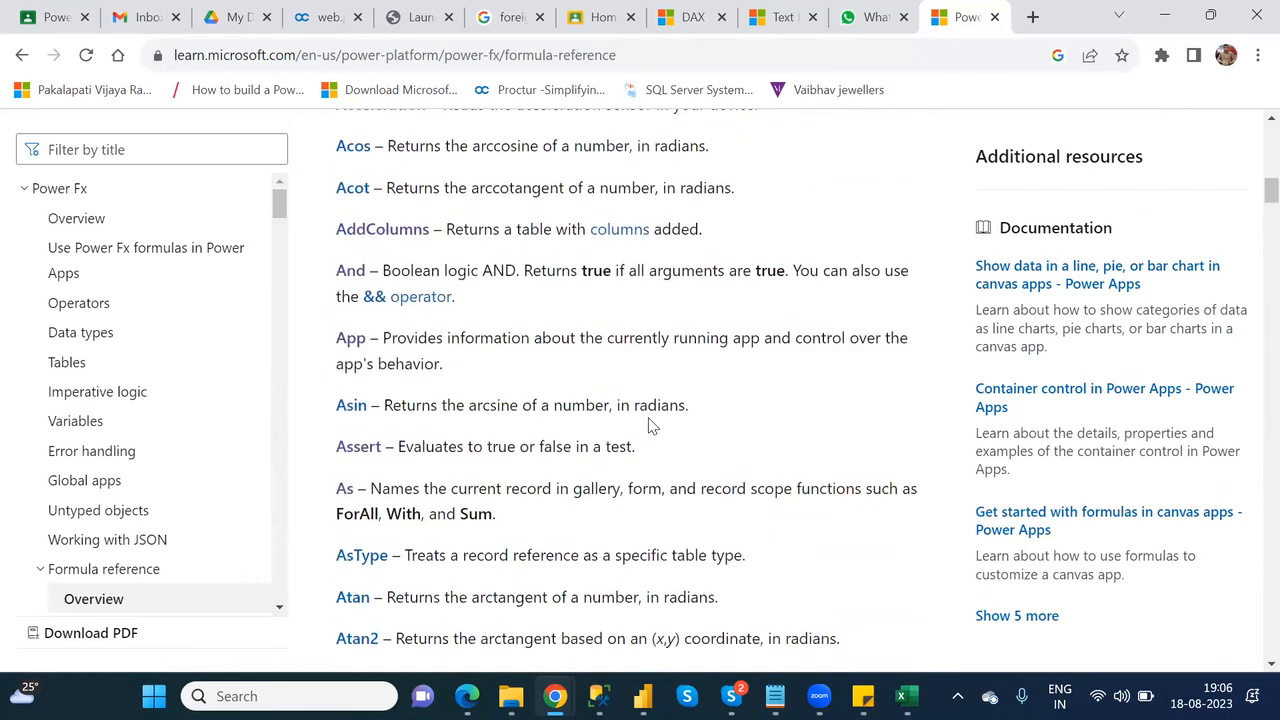
pyautogui.scroll(-7, 648, 426)
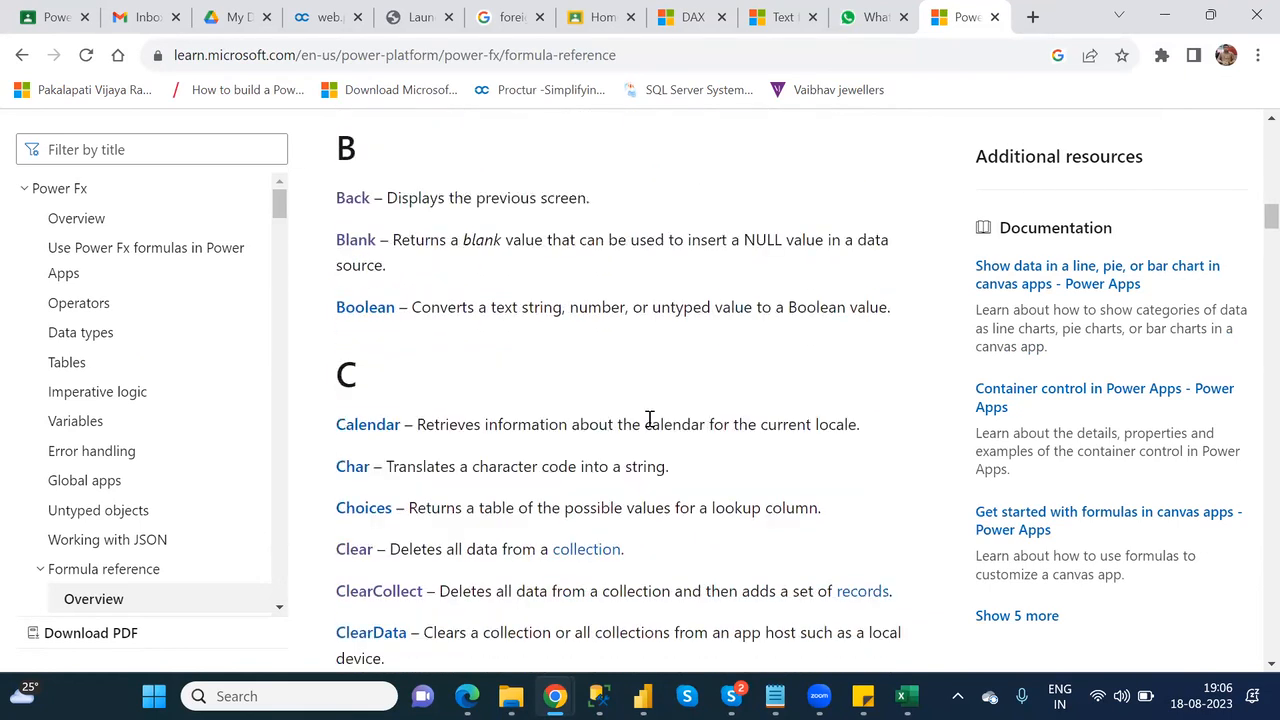
pyautogui.scroll(-2, 648, 420)
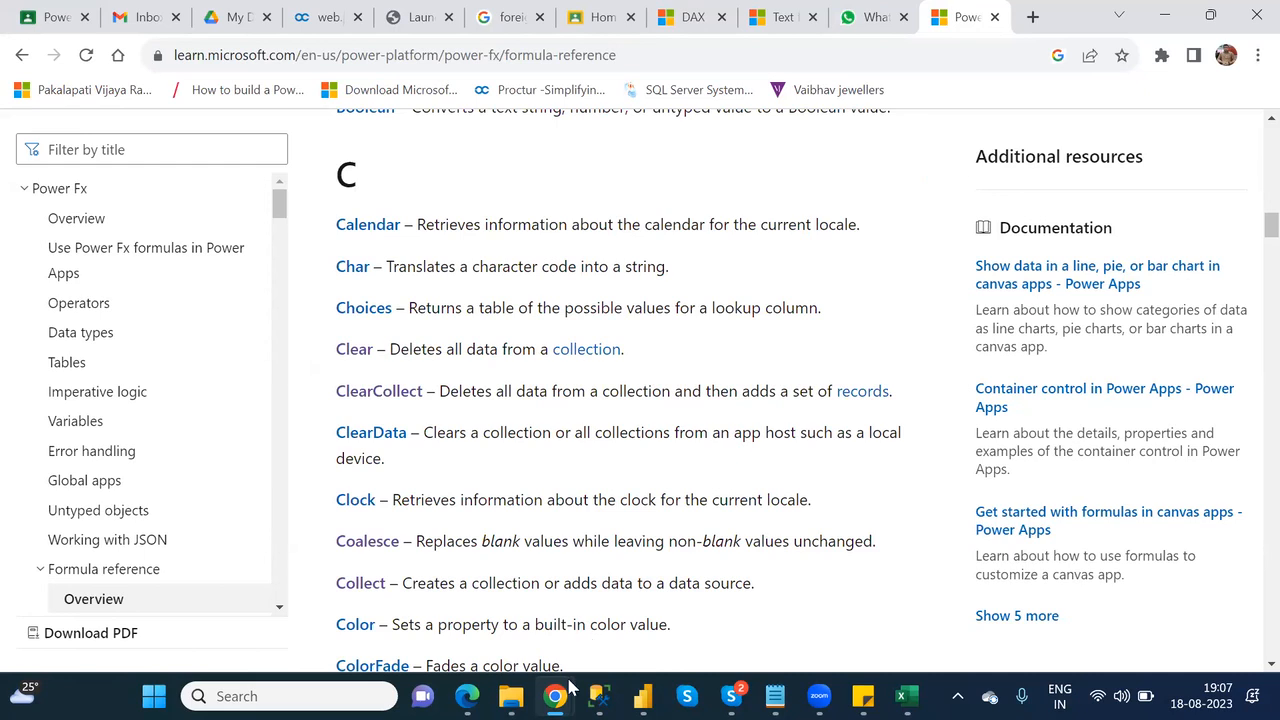
# - Return to the NareshIT_OnedriveCustomerApp editor, collapse BrowseScreen1 in the tree view, and enlarge the canvas to 38%
pyautogui.moveTo(562, 690)
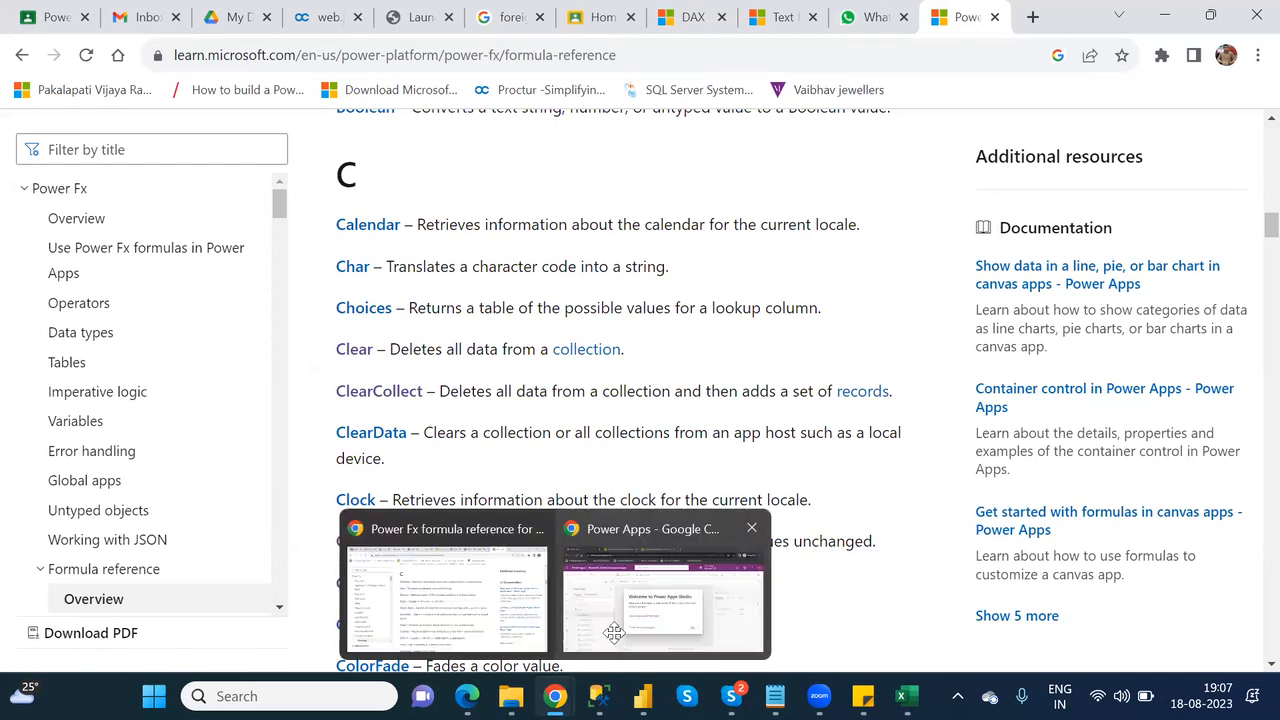
pyautogui.hotkey('alt', 'Tab')
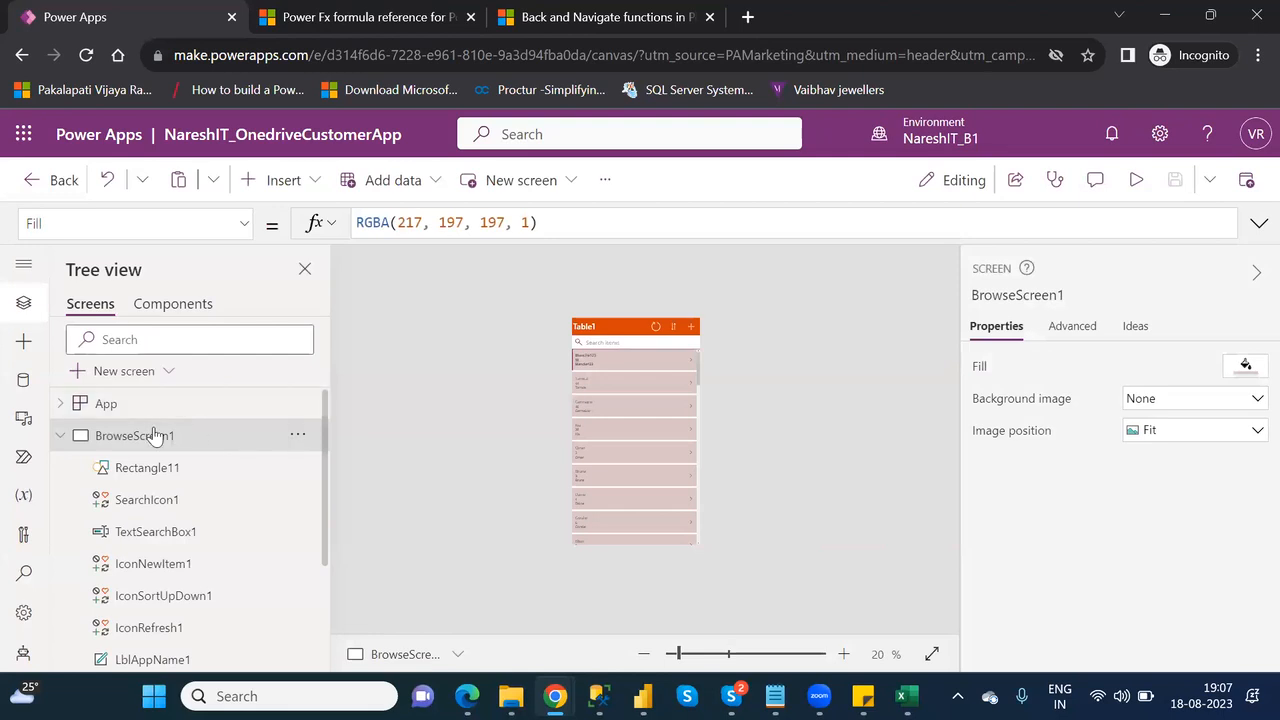
pyautogui.click(59, 437)
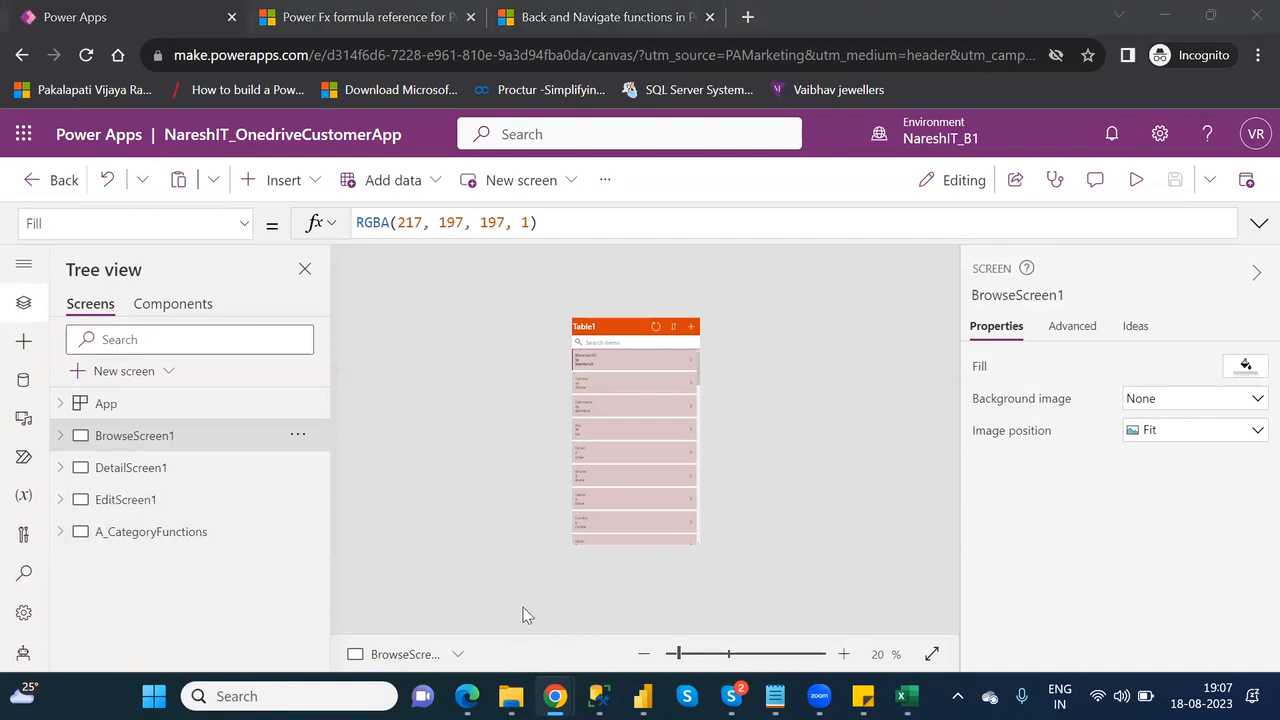
pyautogui.click(697, 662)
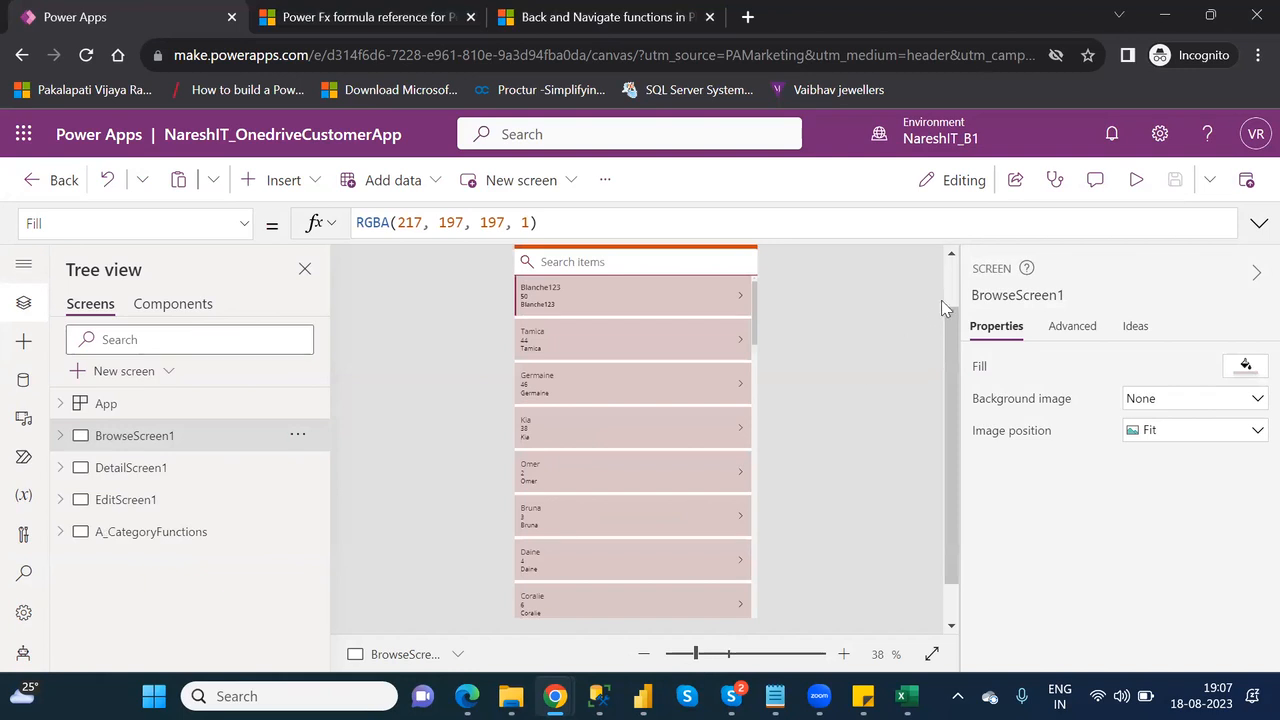
pyautogui.scroll(1, 952, 293)
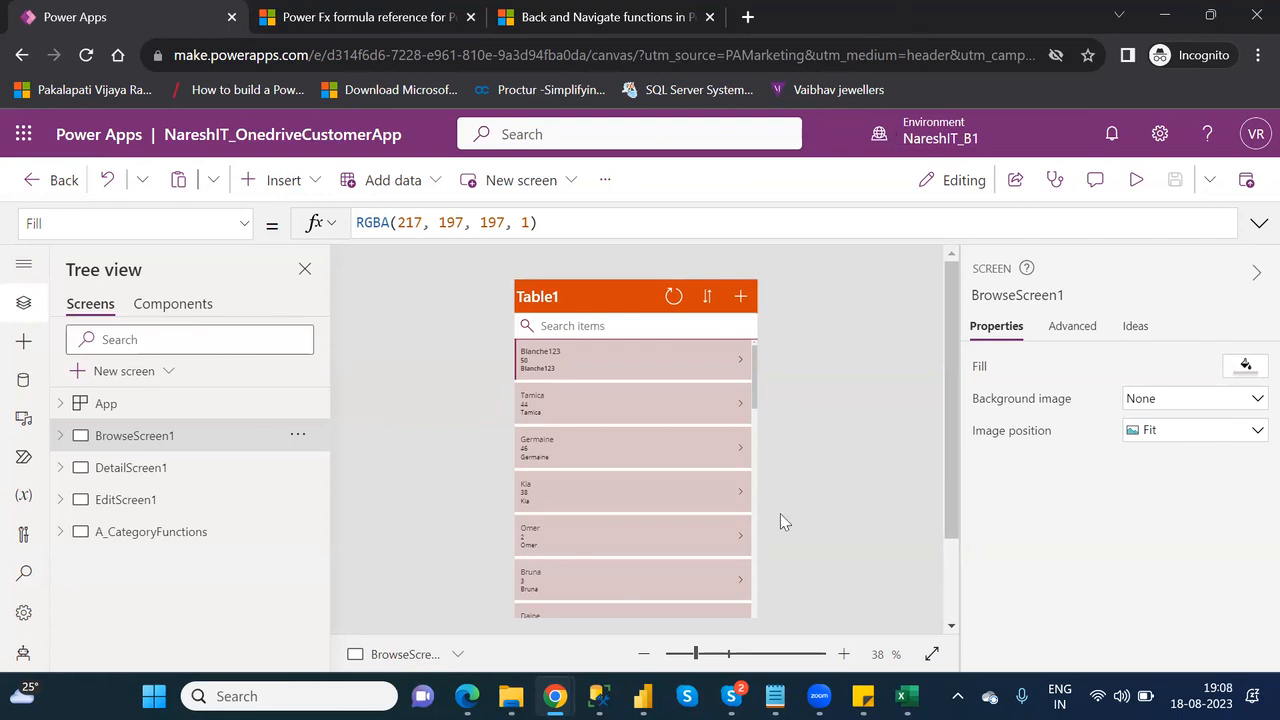
# - Return to the Chrome window with the Power Fx formula reference and close the WhatsApp page there
pyautogui.click(600, 690)
pyautogui.moveTo(555, 696)
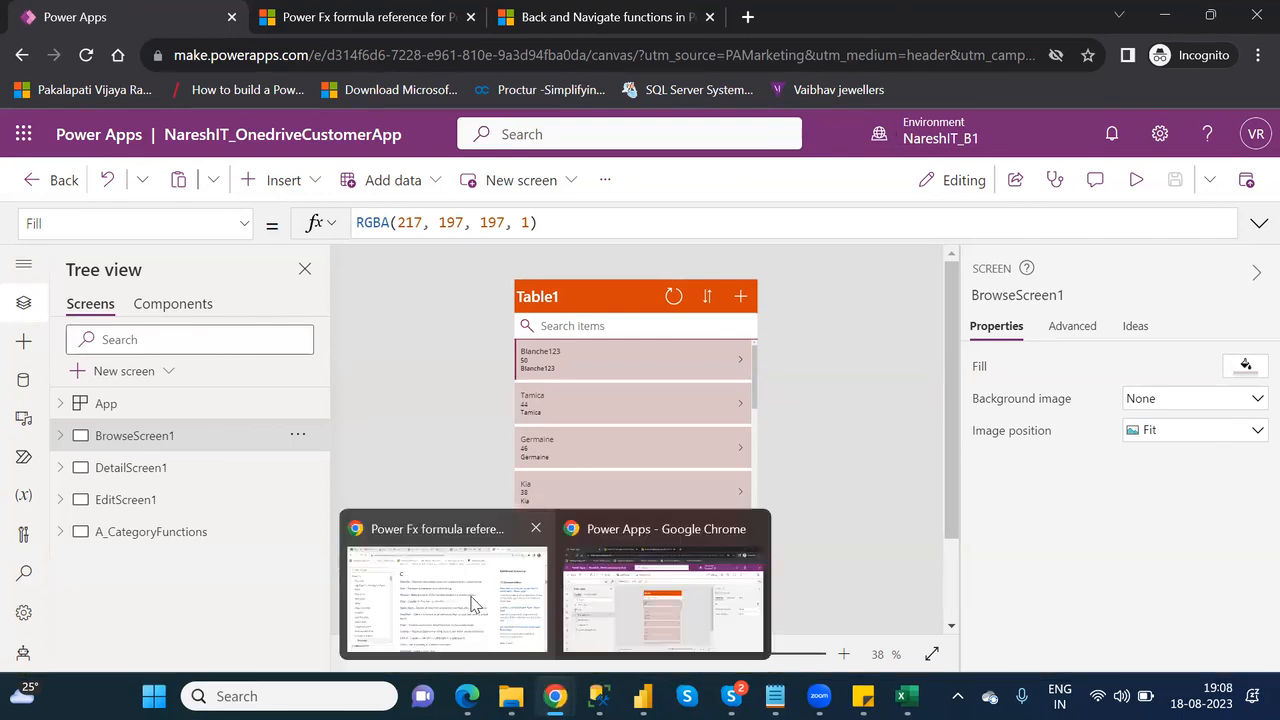
pyautogui.click(443, 594)
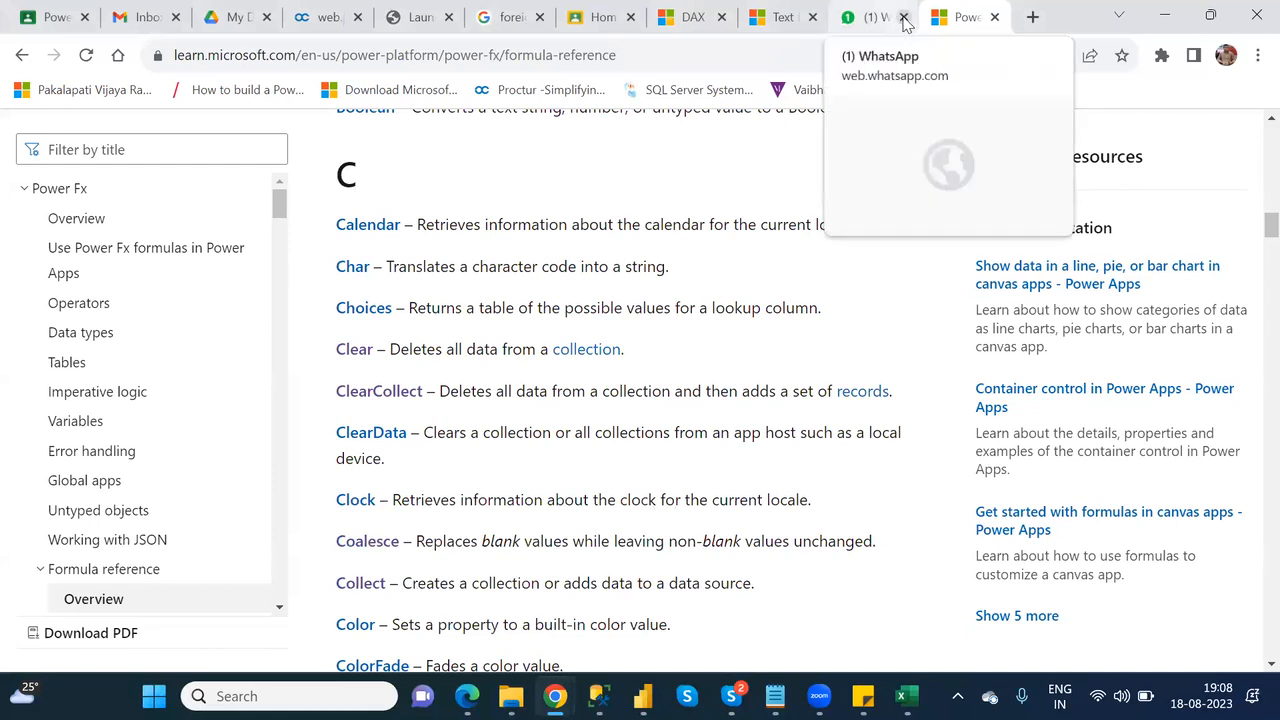
pyautogui.click(904, 18)
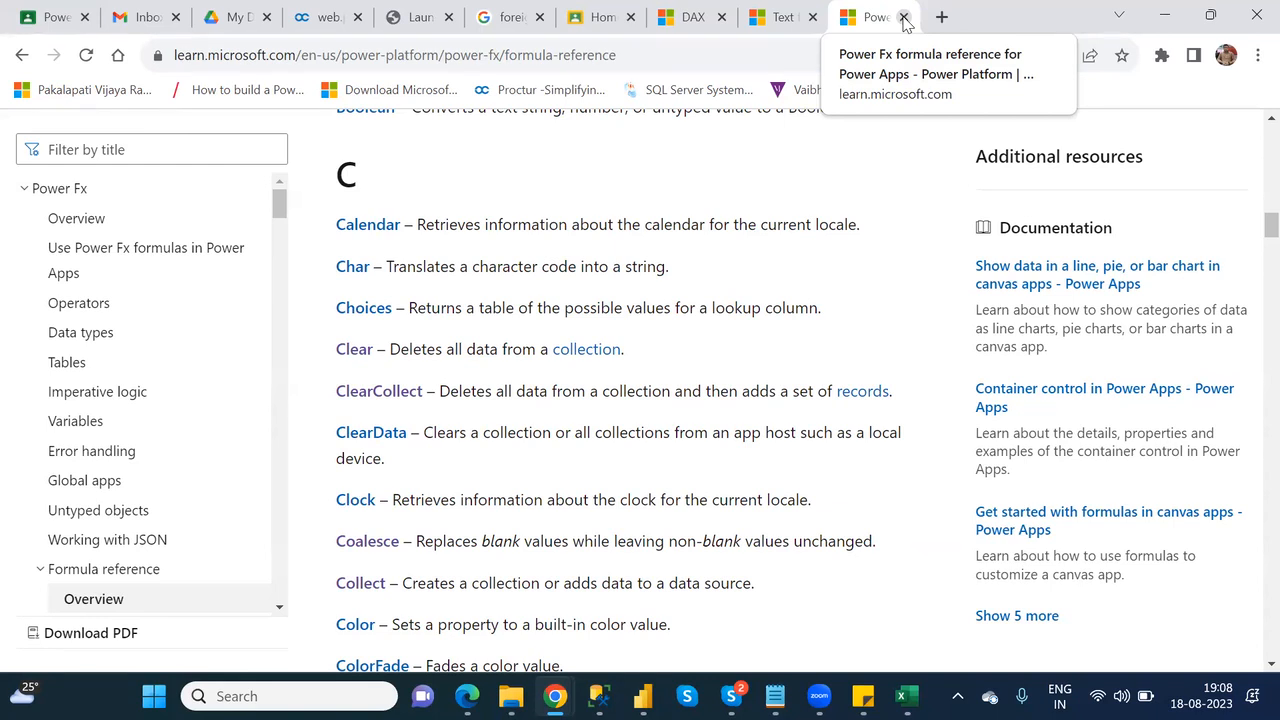
pyautogui.click(904, 18)
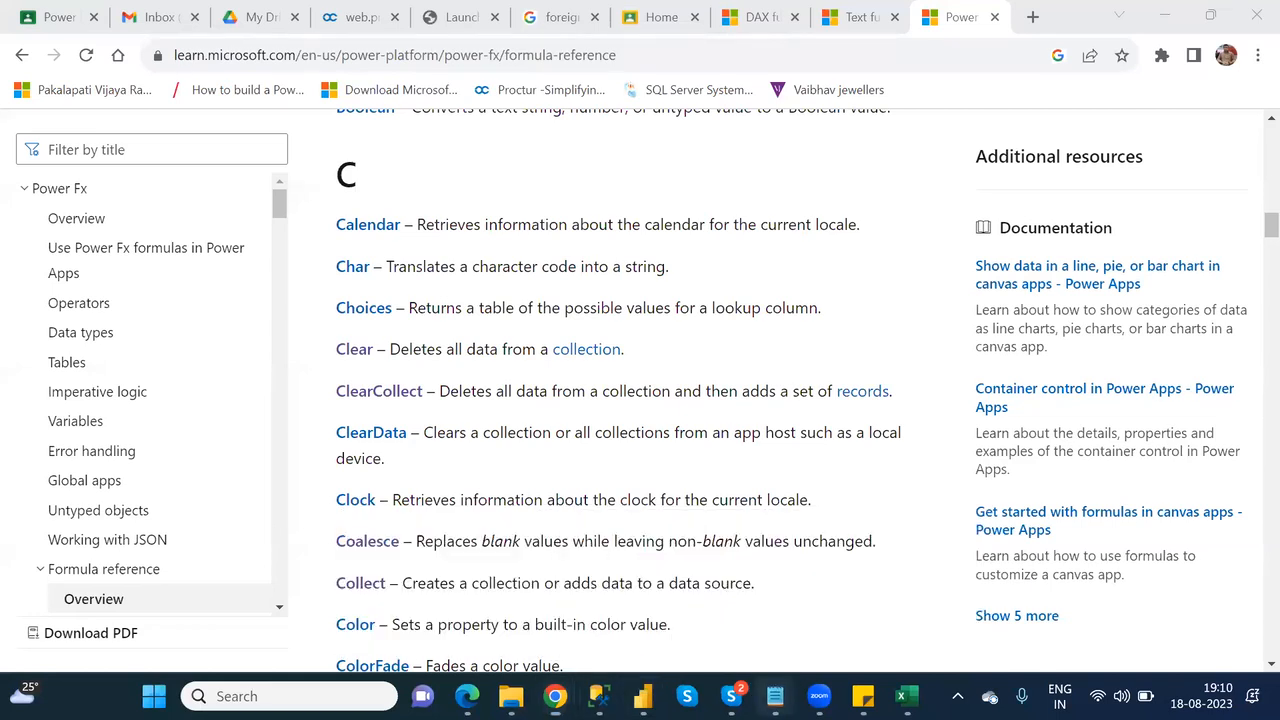
# - Open a new blank Notepad document
pyautogui.moveTo(775, 696)
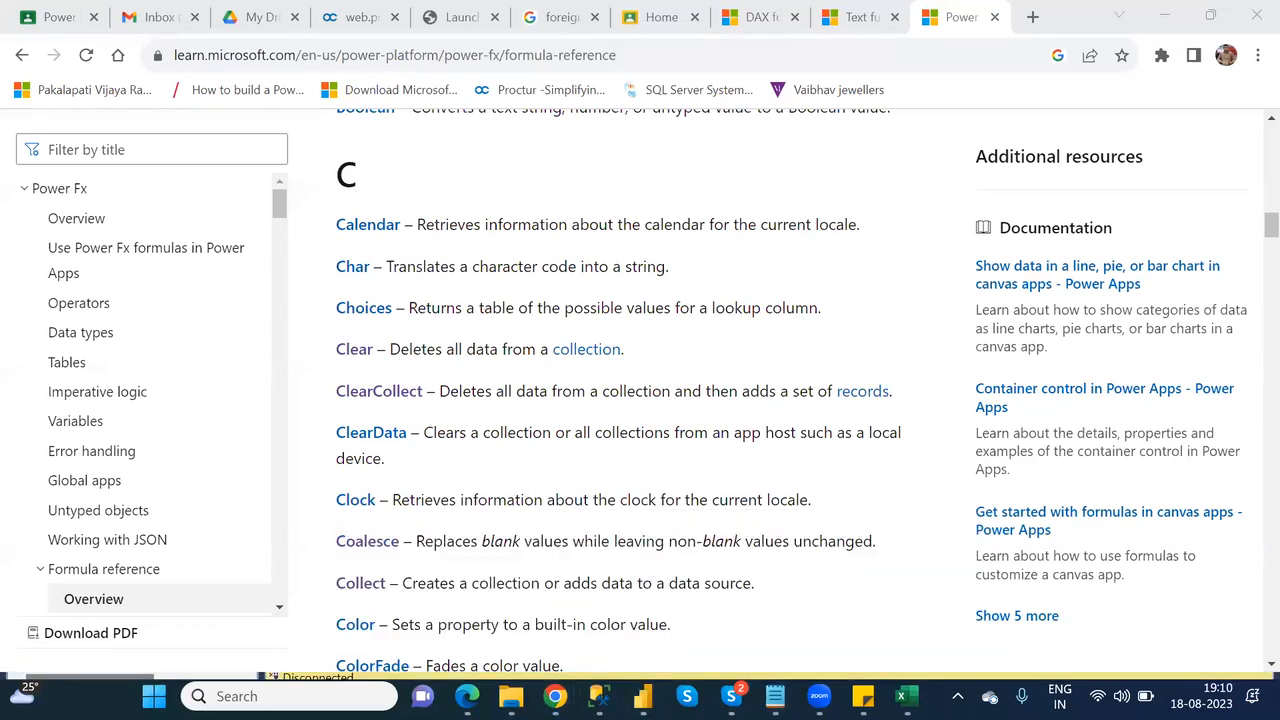
pyautogui.click(154, 696)
pyautogui.write('notepa')
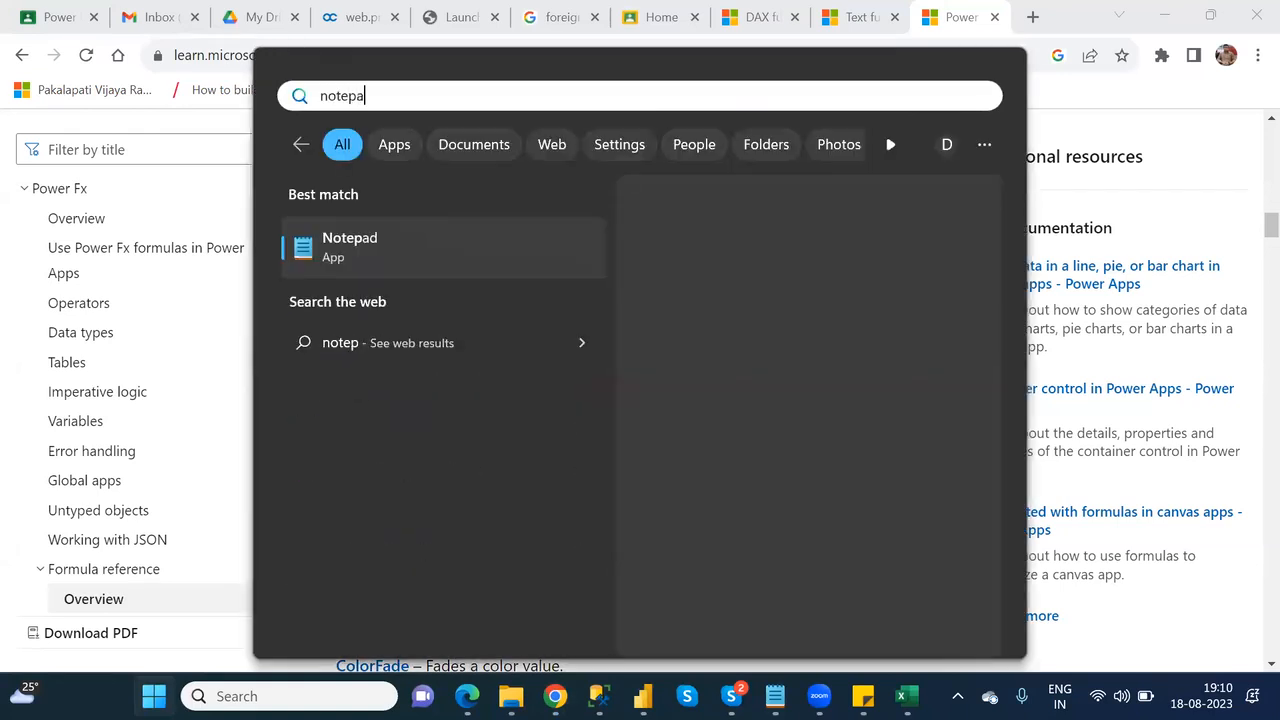
pyautogui.press('Return')
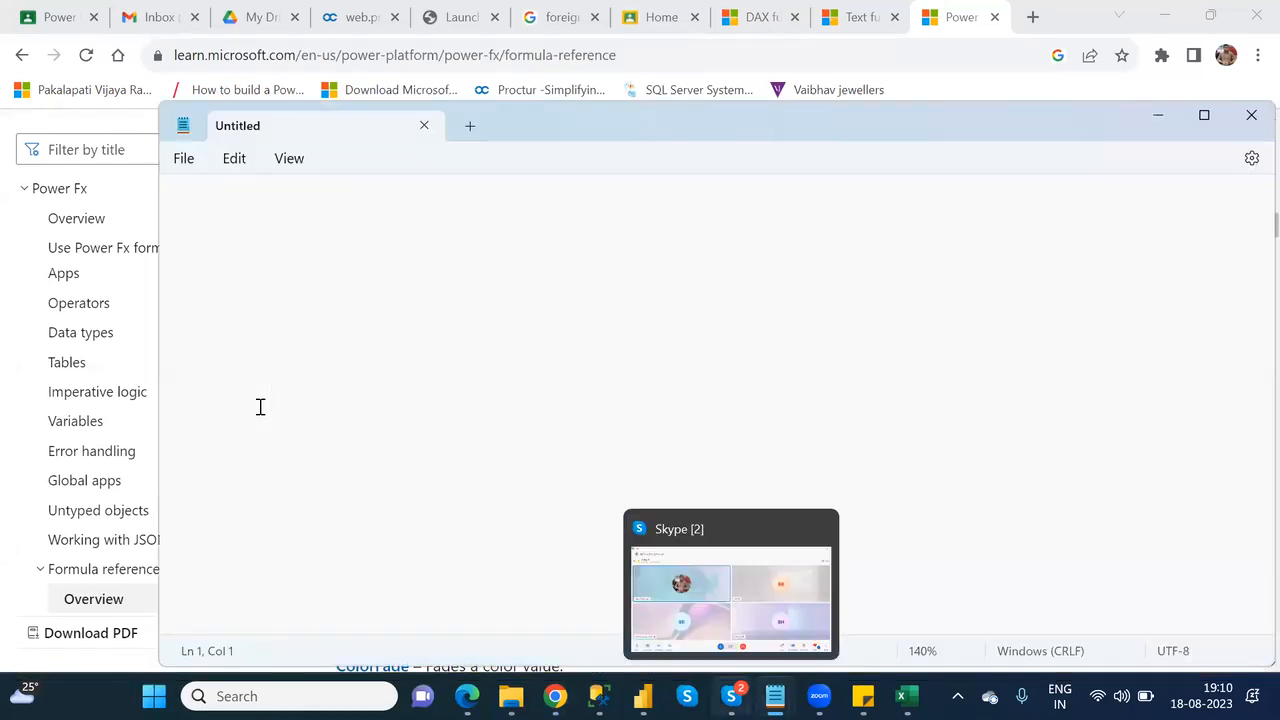
# - Write the note "Collect:We can create your own table in Canvas App" in the blank document
pyautogui.write('Co')
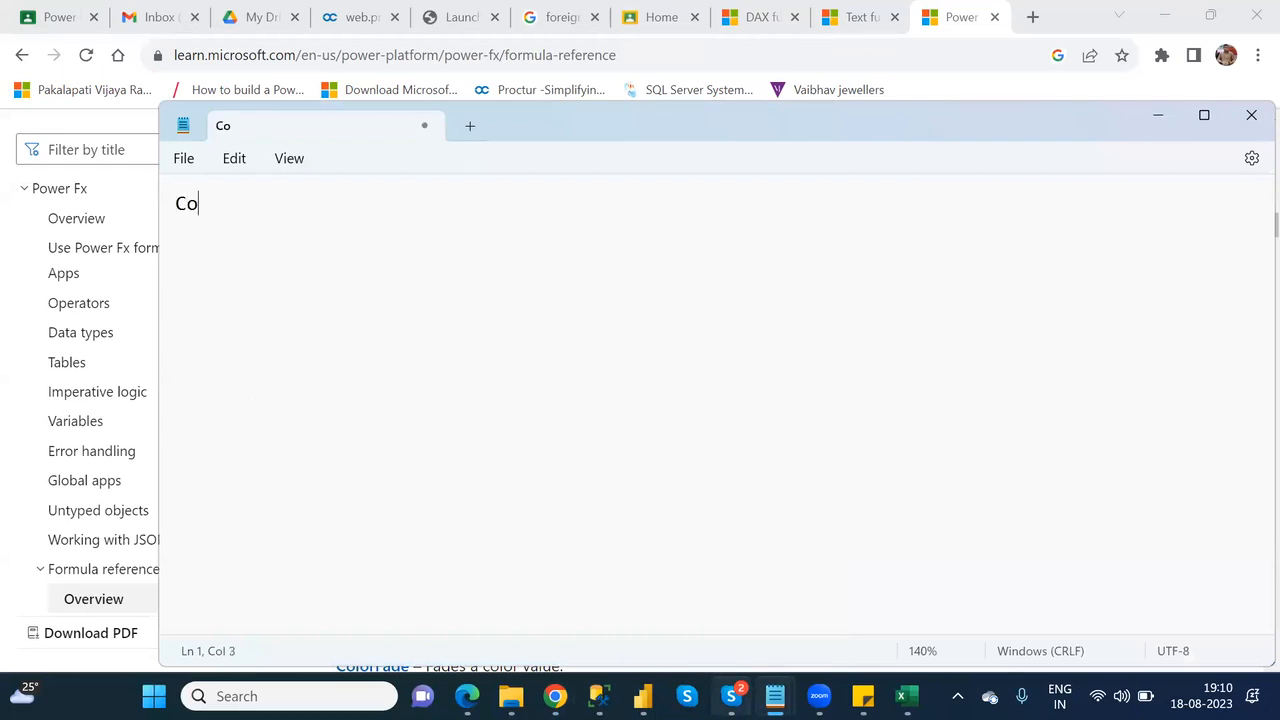
pyautogui.write('llect:')
pyautogui.write('We')
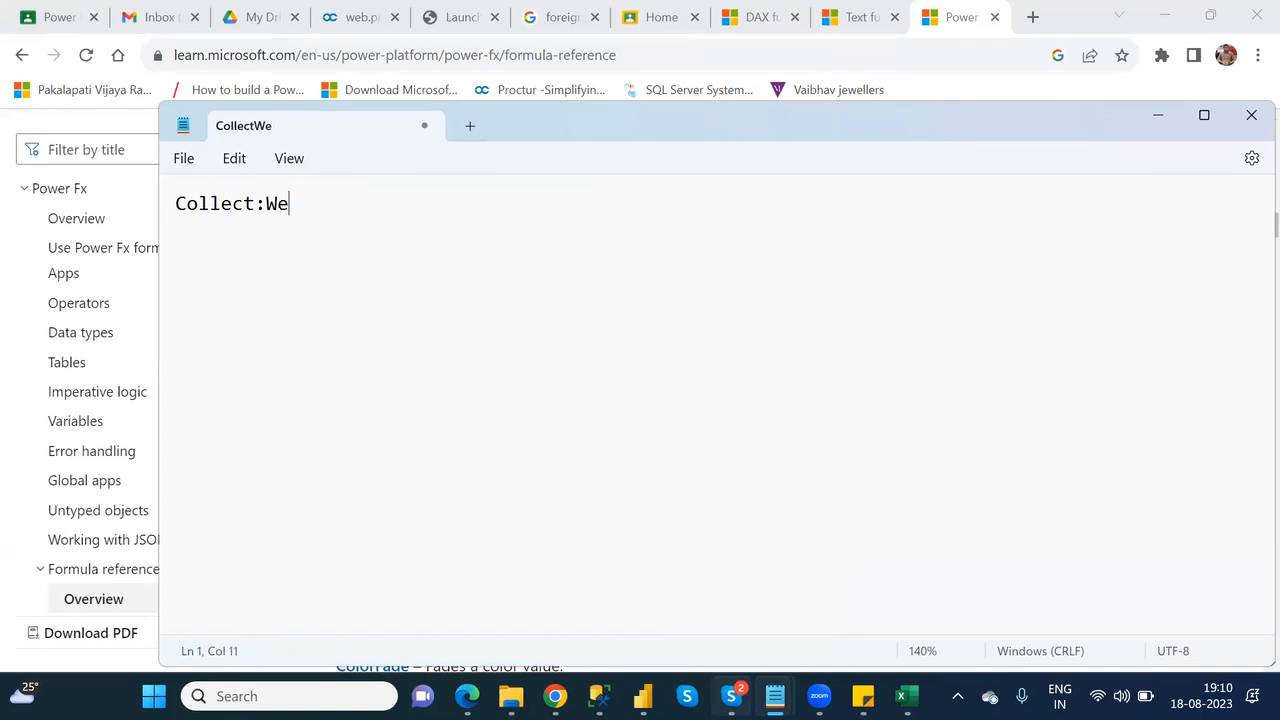
pyautogui.write(' can crea')
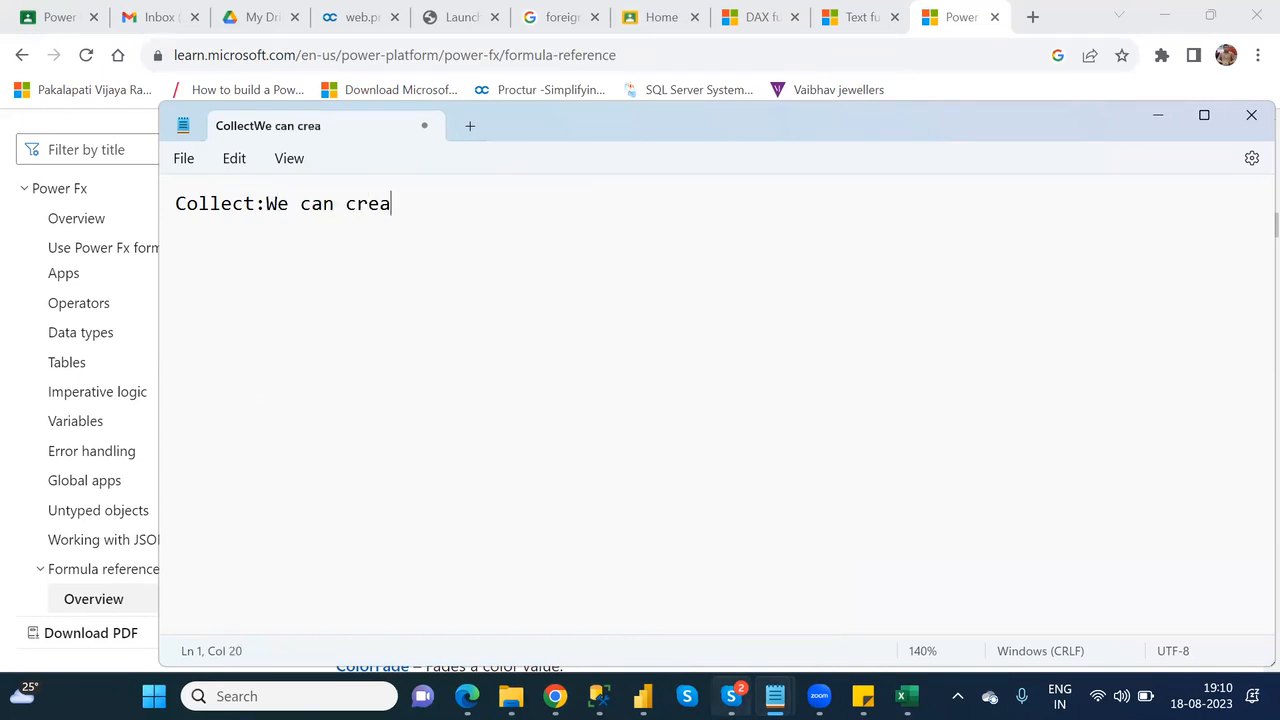
pyautogui.write('te your own t')
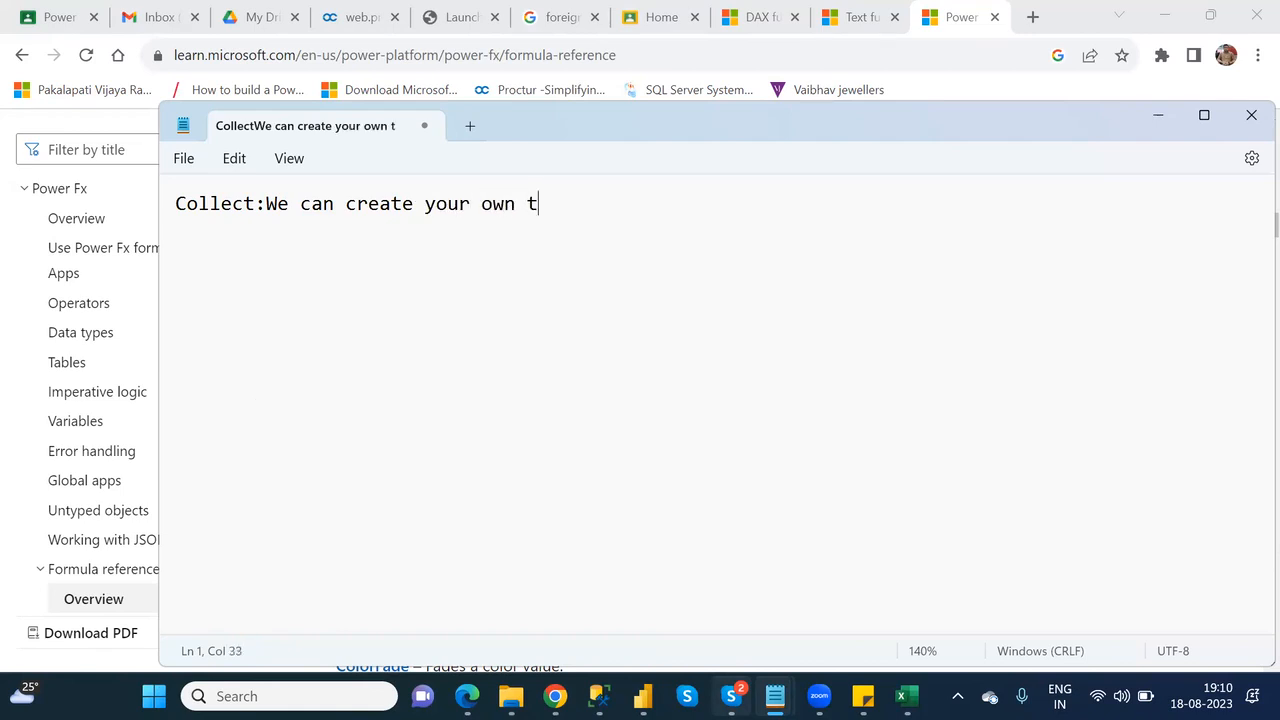
pyautogui.write('able in Power ')
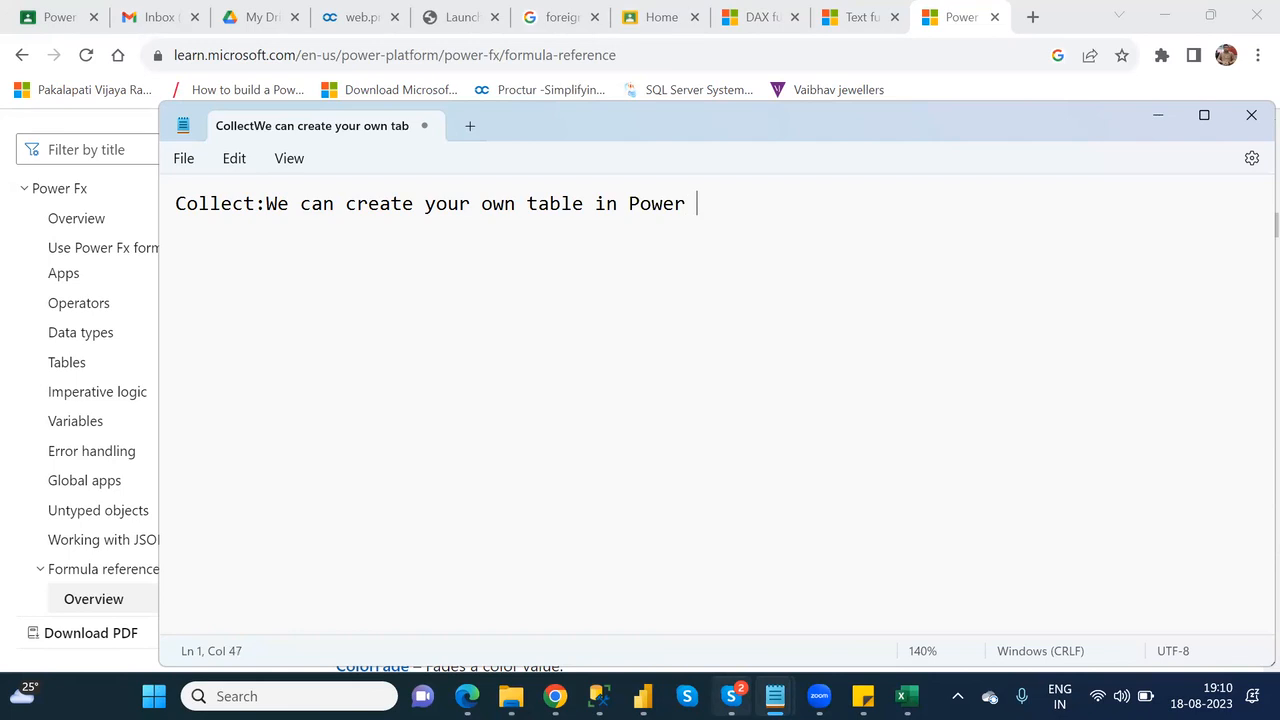
pyautogui.write('can')
pyautogui.press('BackSpace')
pyautogui.press('BackSpace')
pyautogui.press('BackSpace')
pyautogui.press('BackSpace')
pyautogui.press('BackSpace')
pyautogui.press('BackSpace')
pyautogui.press('BackSpace')
pyautogui.press('BackSpace')
pyautogui.press('BackSpace')
pyautogui.write('Canvas App')
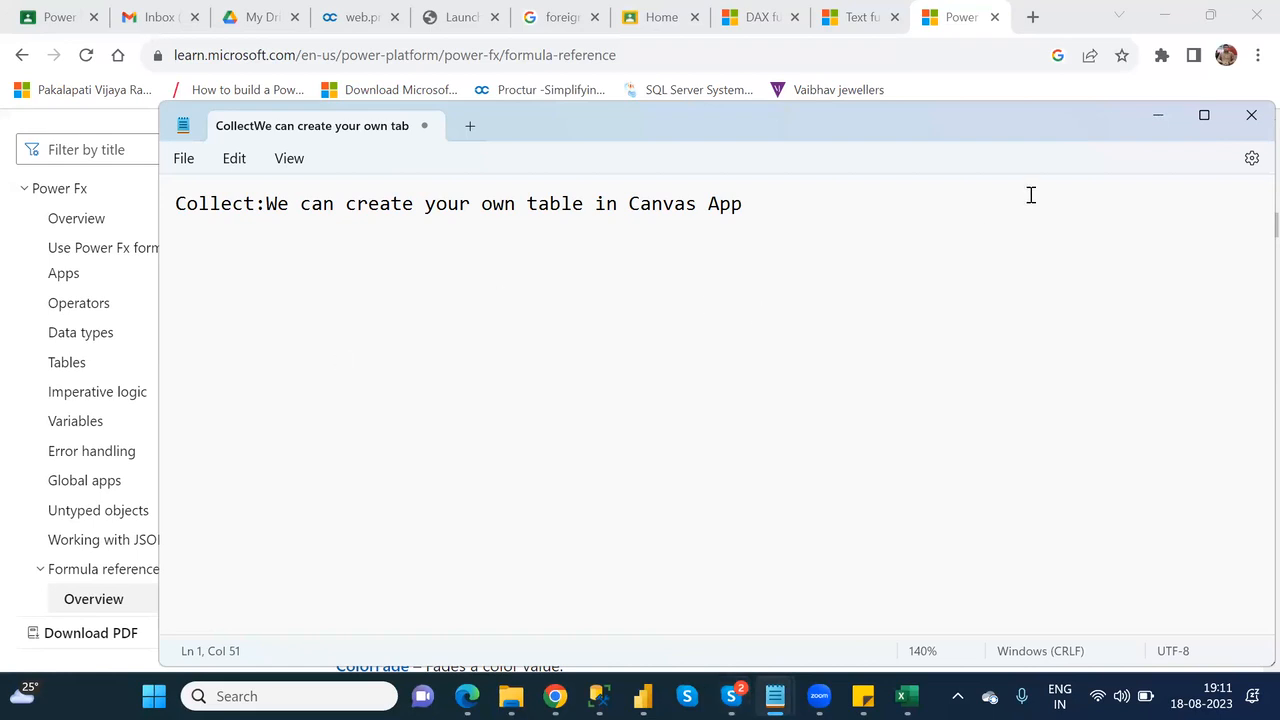
# - Minimise Notepad, return to the NareshIT_OnedriveCustomerApp editor, and show the A_CategoryFunctions screen with the canvas at 28%
pyautogui.click(1157, 118)
pyautogui.moveTo(555, 696)
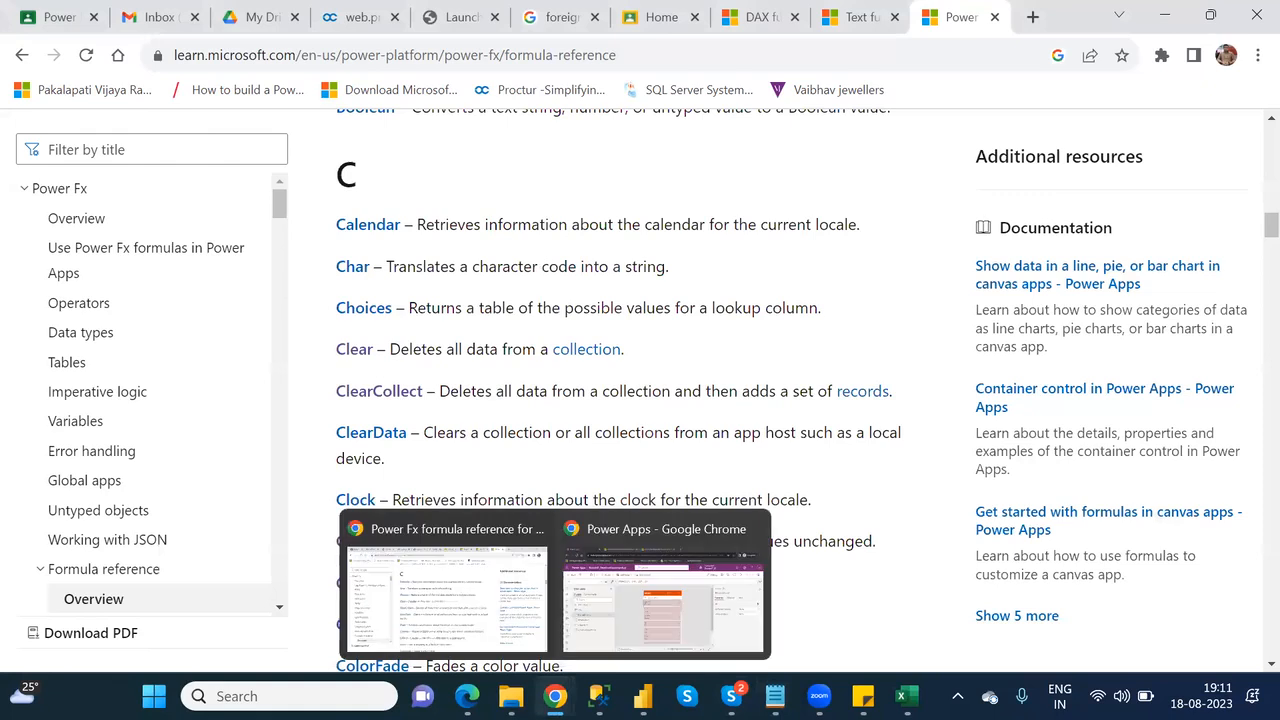
pyautogui.click(651, 627)
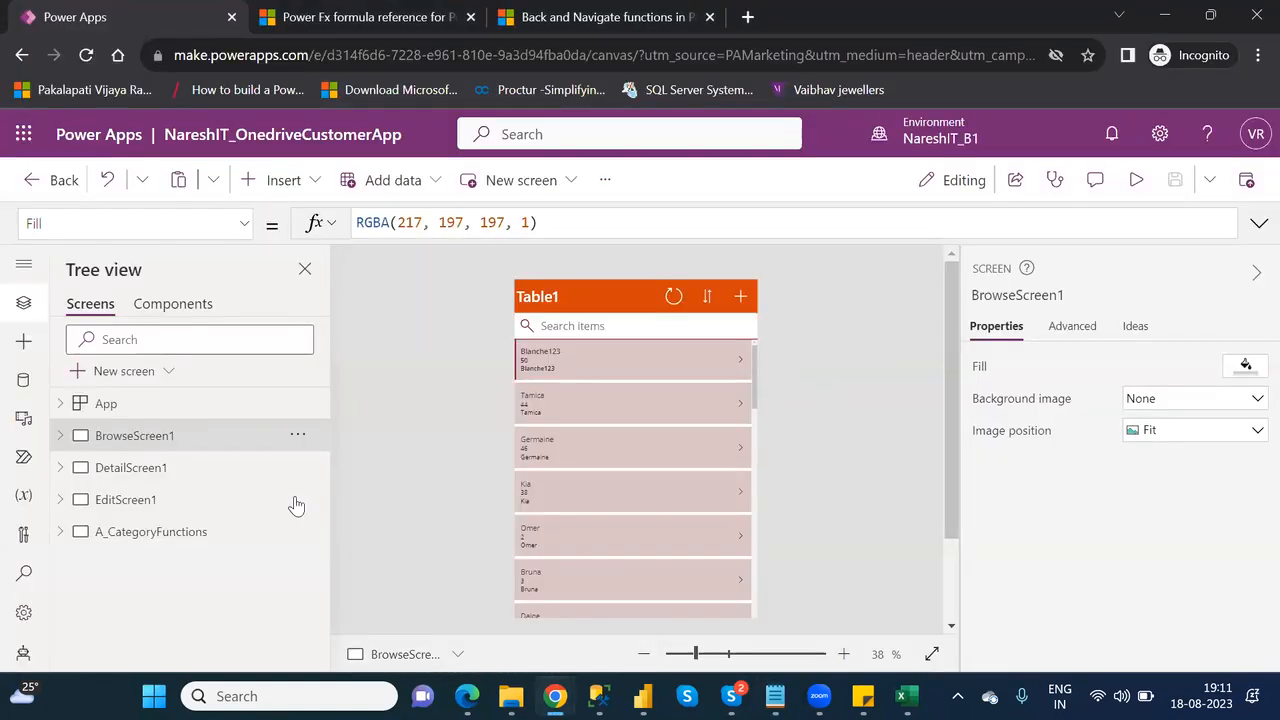
pyautogui.click(152, 532)
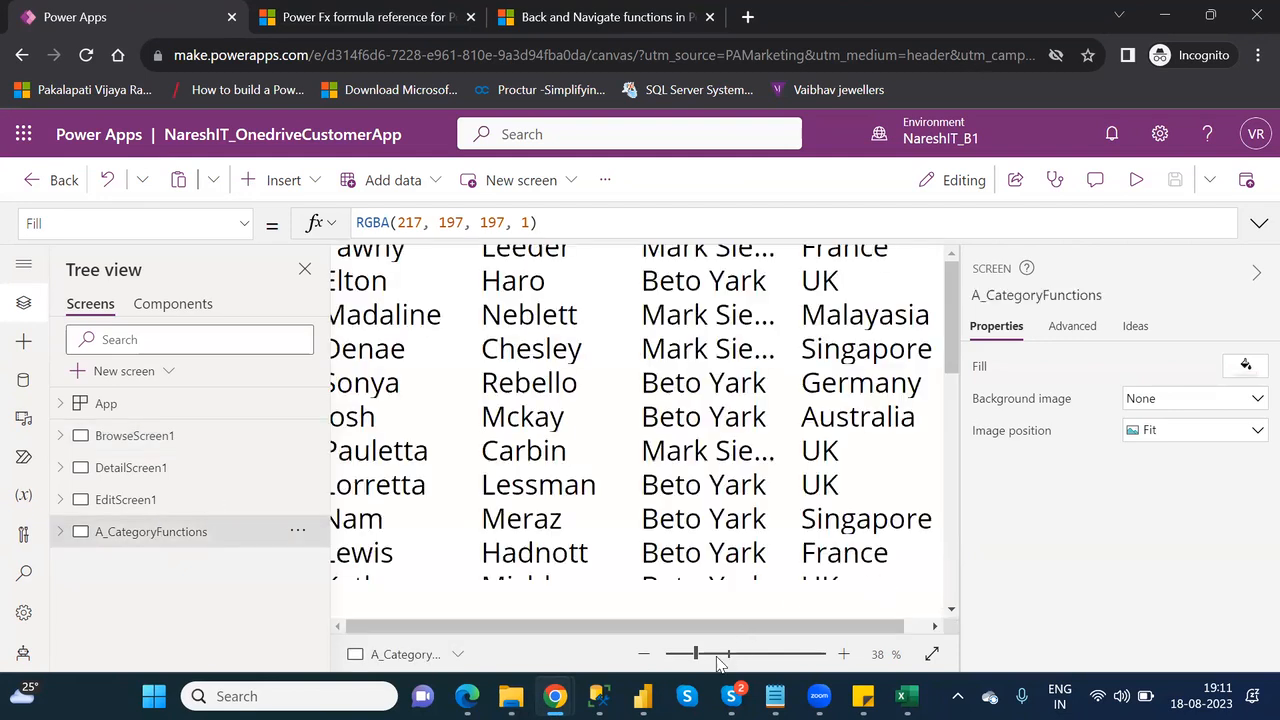
pyautogui.moveTo(703, 657); pyautogui.dragTo(687, 658)
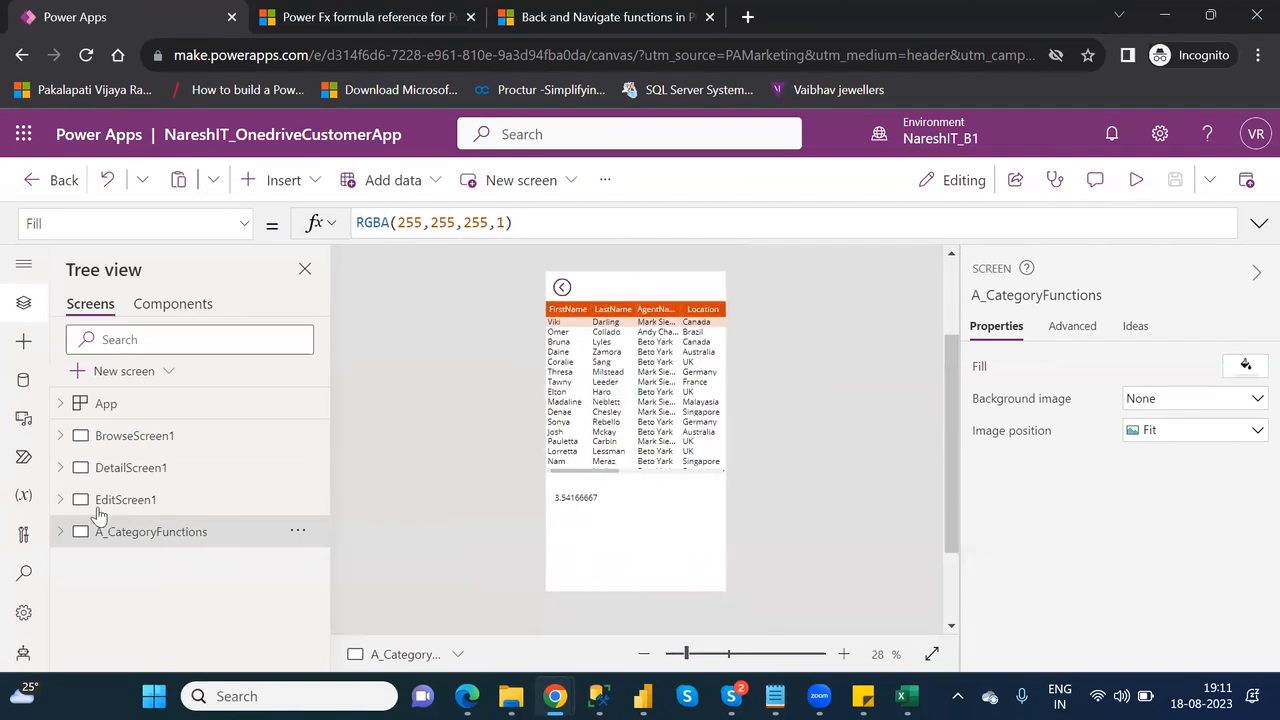
# - Add a new blank screen to the app and insert a button on it
pyautogui.click(117, 375)
pyautogui.click(168, 514)
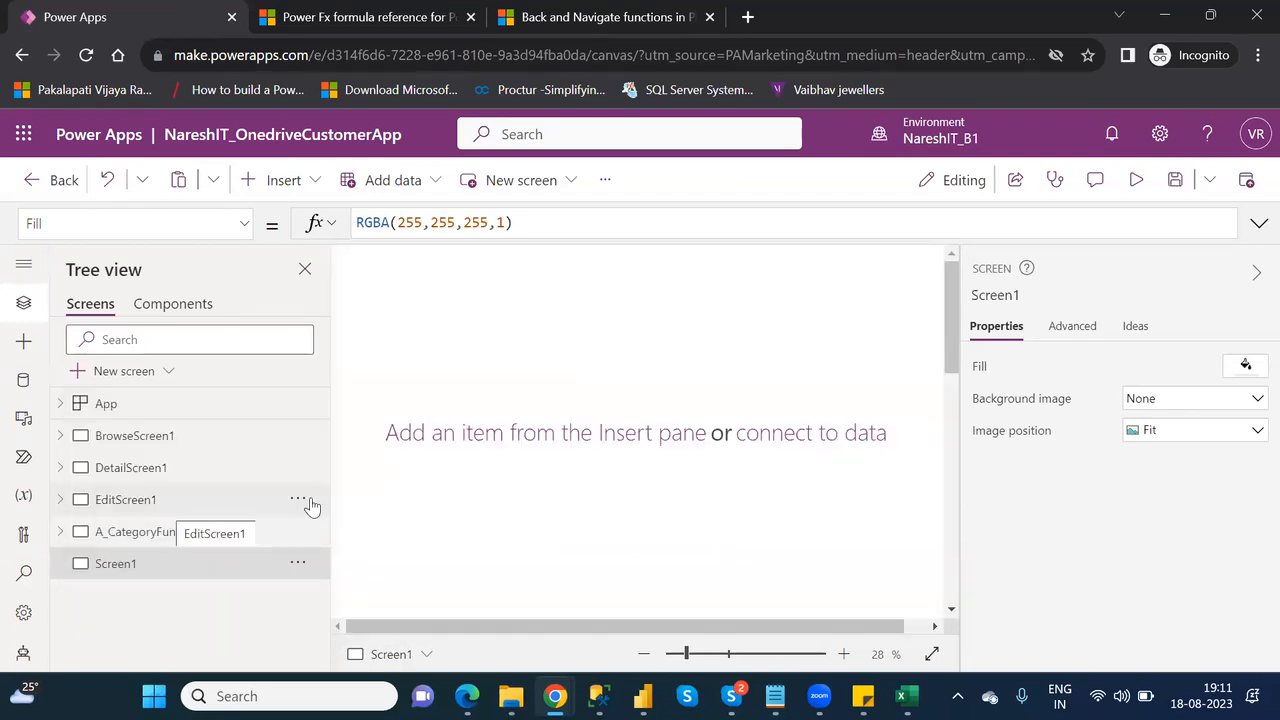
pyautogui.click(699, 654)
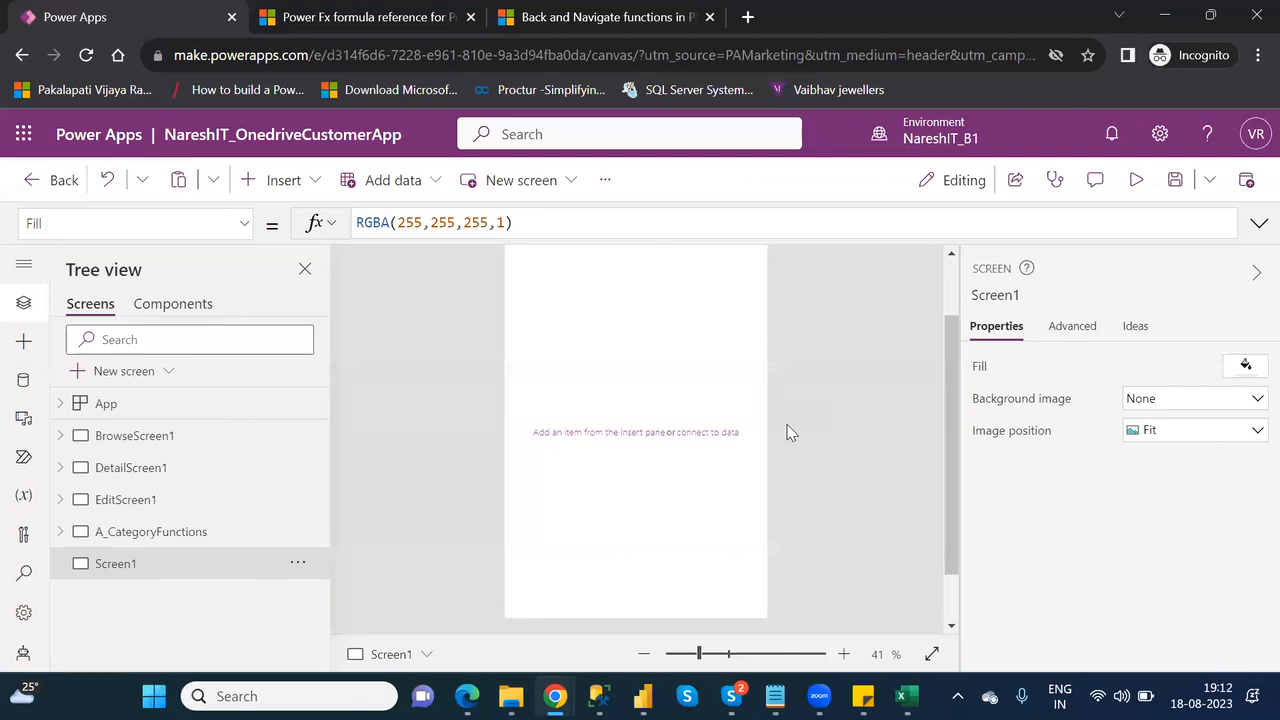
pyautogui.click(283, 181)
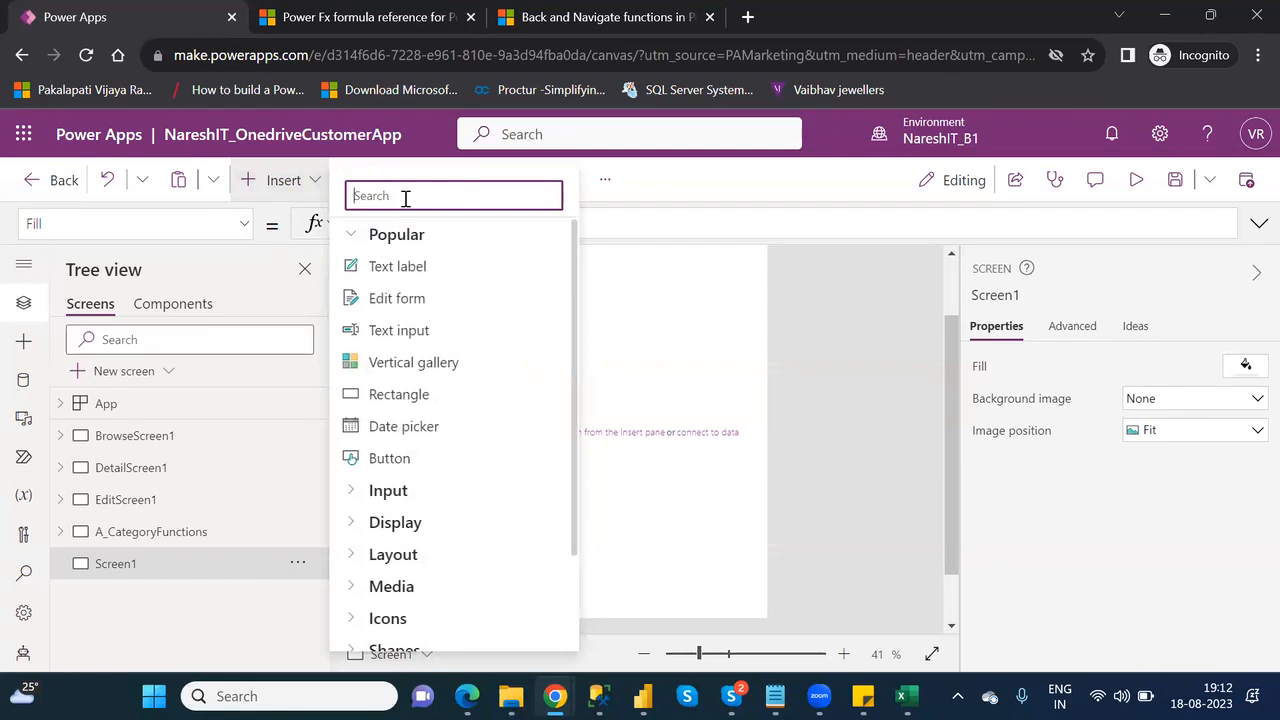
pyautogui.write('button')
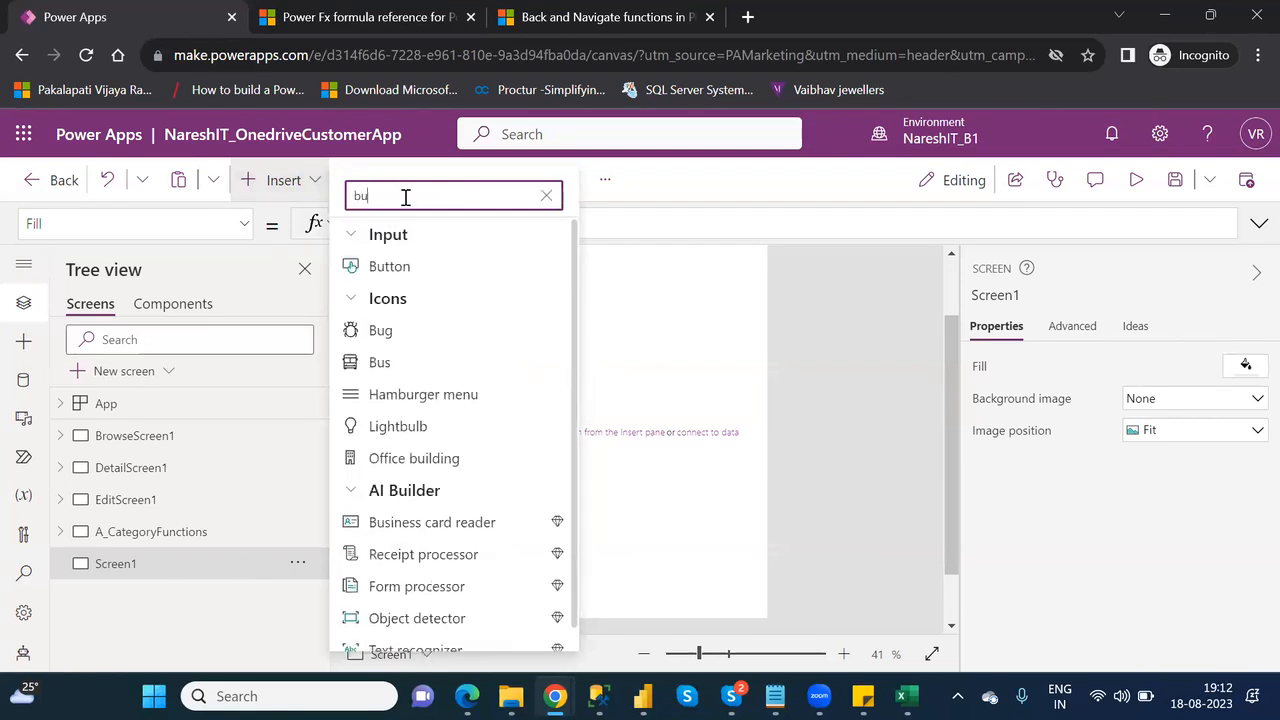
pyautogui.click(416, 267)
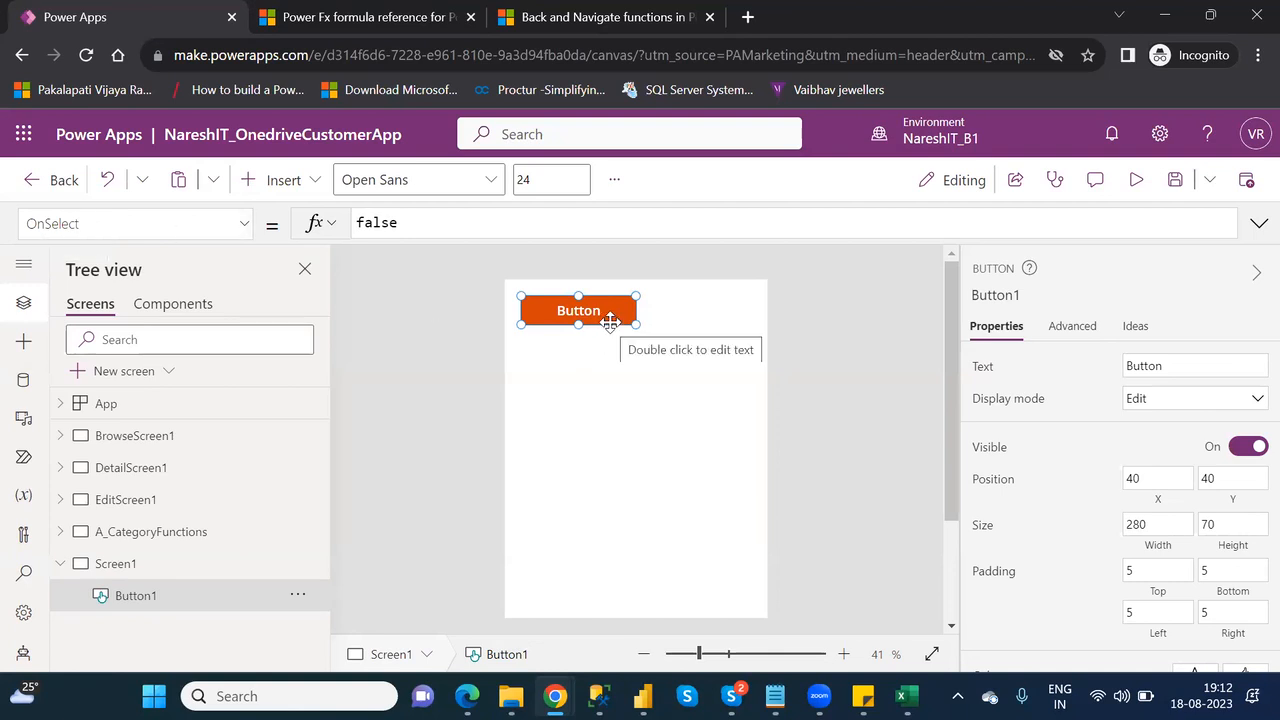
# - Replace the new button's OnSelect formula with the start of a Collect call, Collect(CollectTable, ready for its item argument
pyautogui.doubleClick(371, 218)
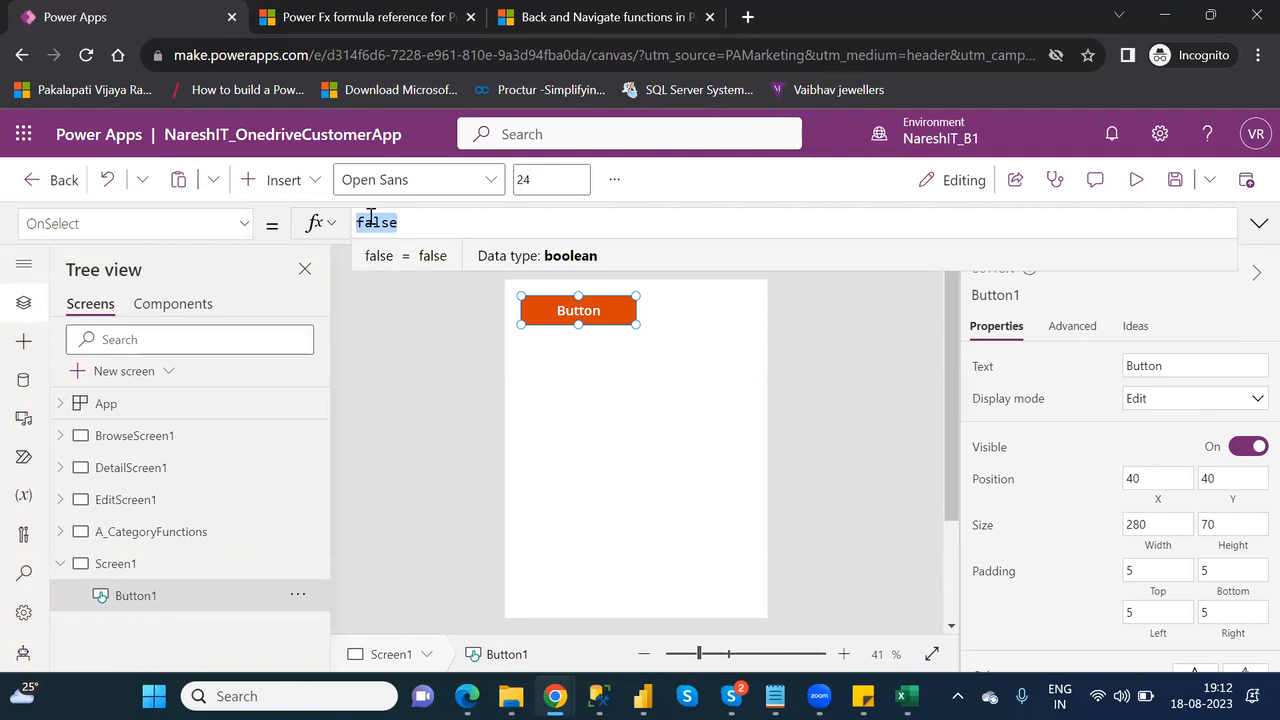
pyautogui.press('BackSpace')
pyautogui.write('Collec')
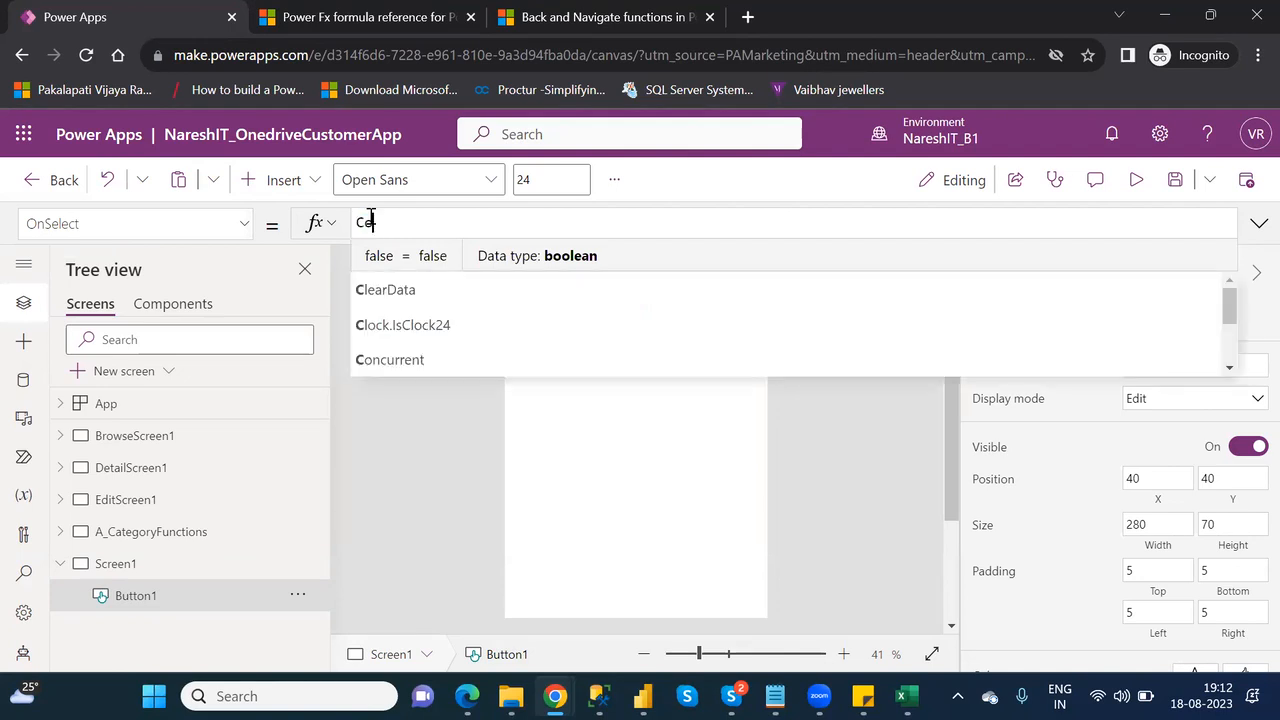
pyautogui.write('t')
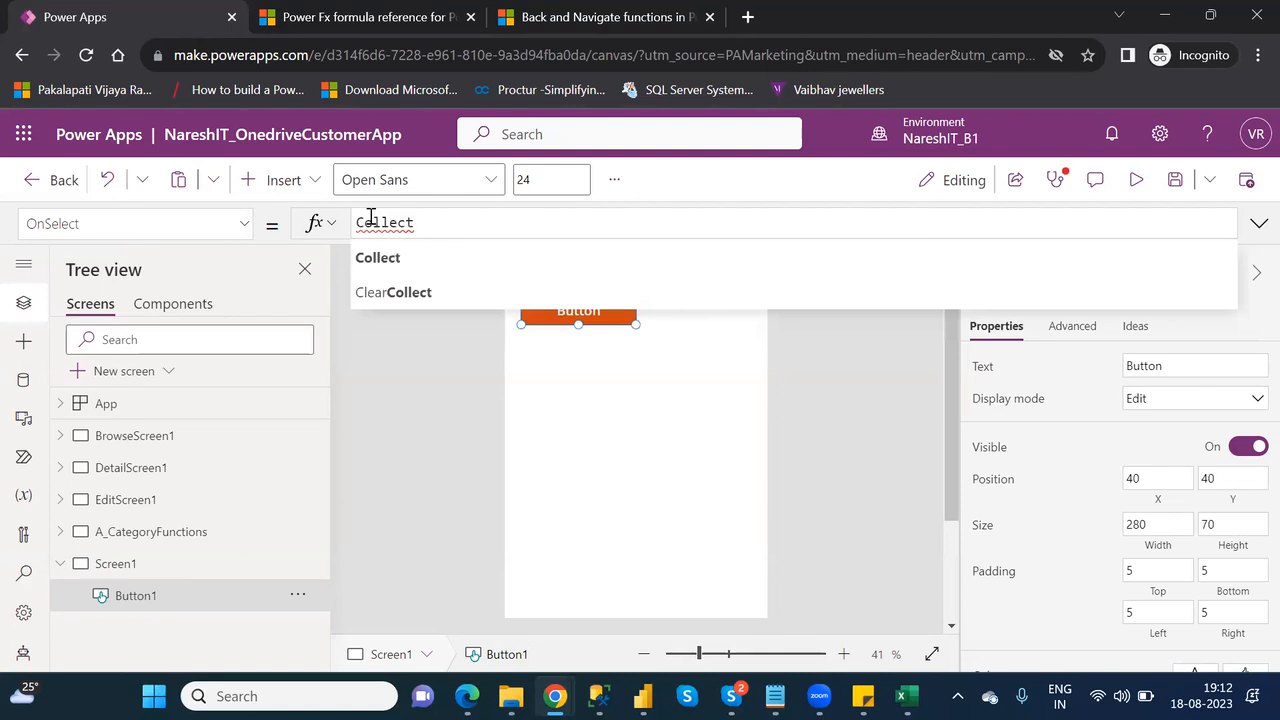
pyautogui.write('(')
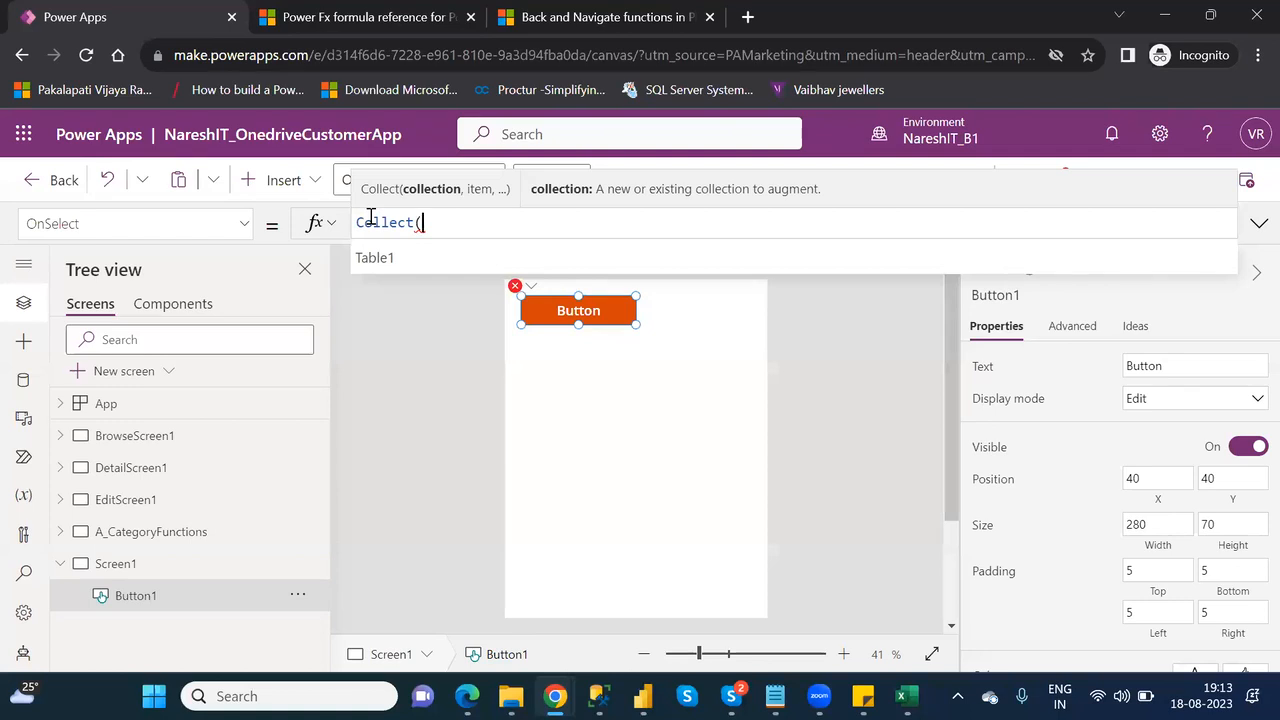
pyautogui.write('Collect')
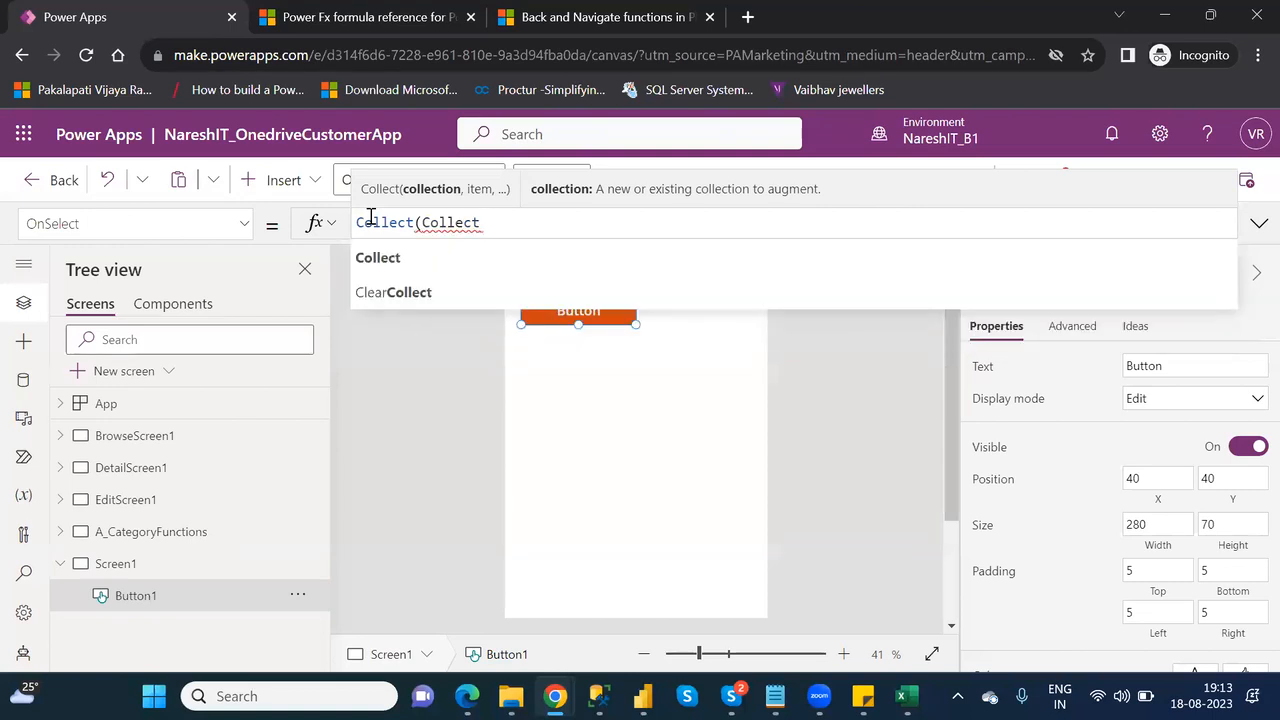
pyautogui.write('Table')
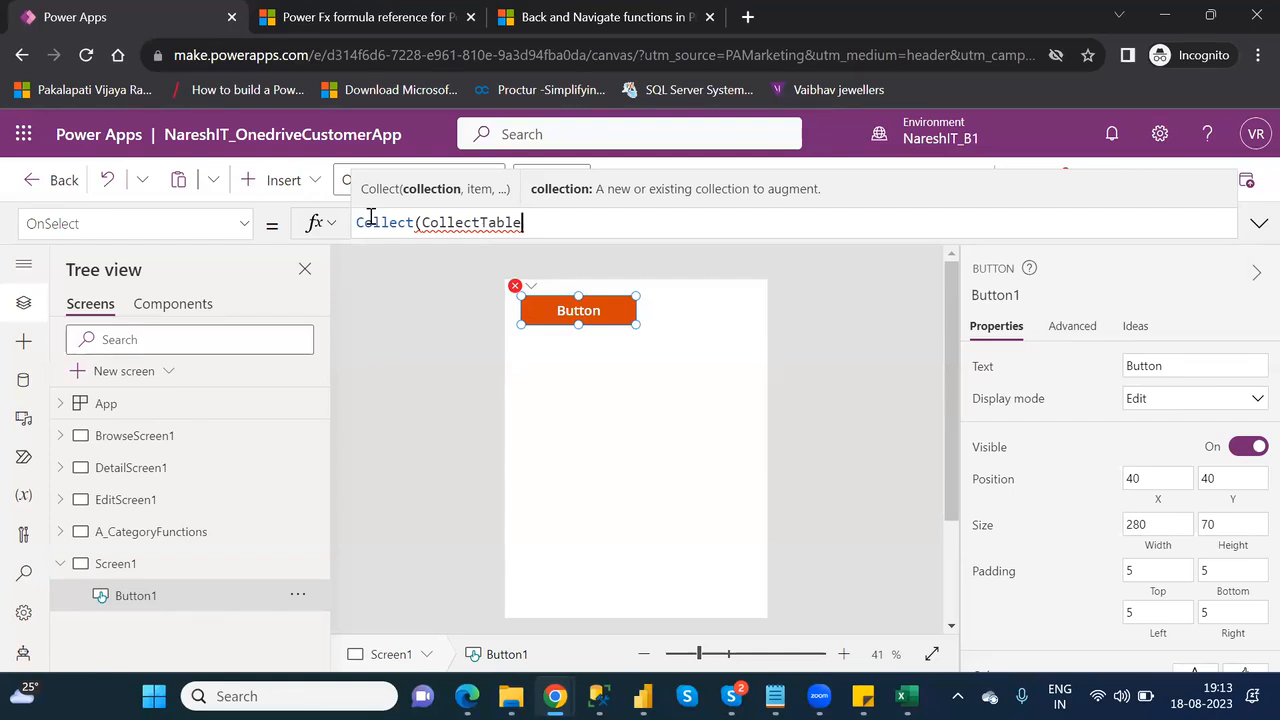
pyautogui.write(',')
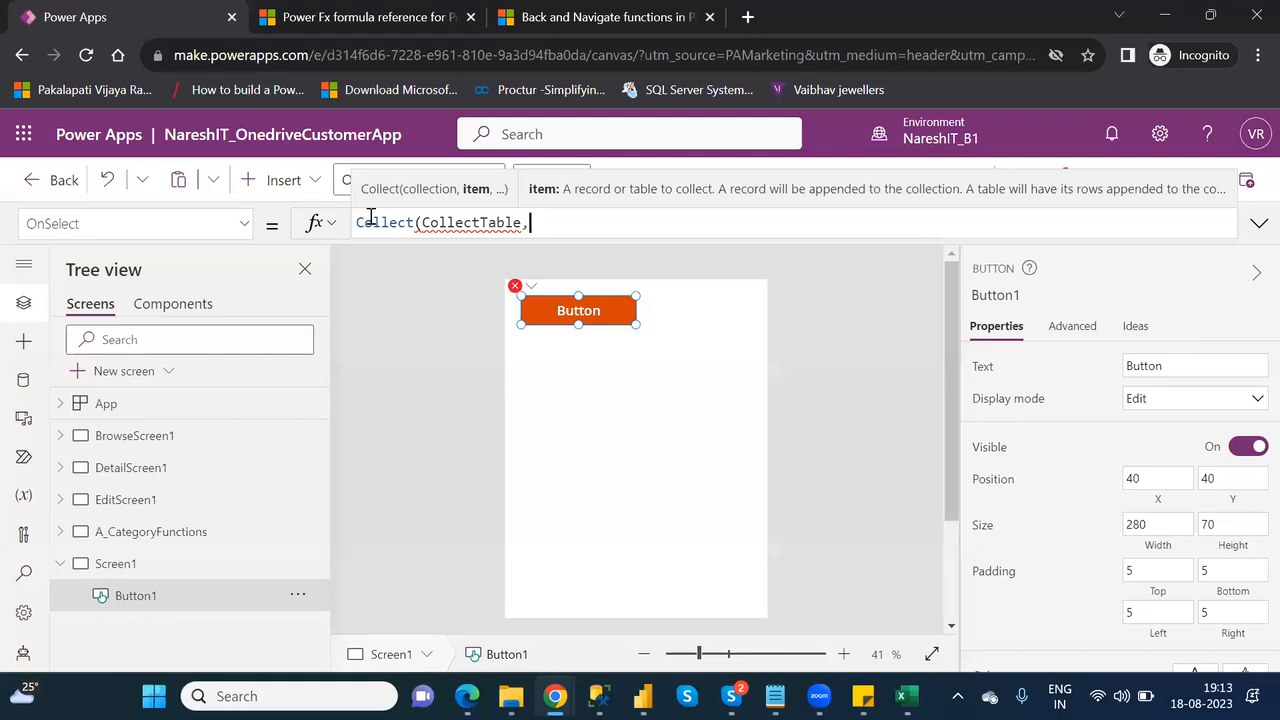
# - Add an empty record {} as the item argument and change the collection name to CollectTable1
pyautogui.write('{}')
pyautogui.press('Left')
pyautogui.press('Left')
pyautogui.press('Left')
pyautogui.write('1')
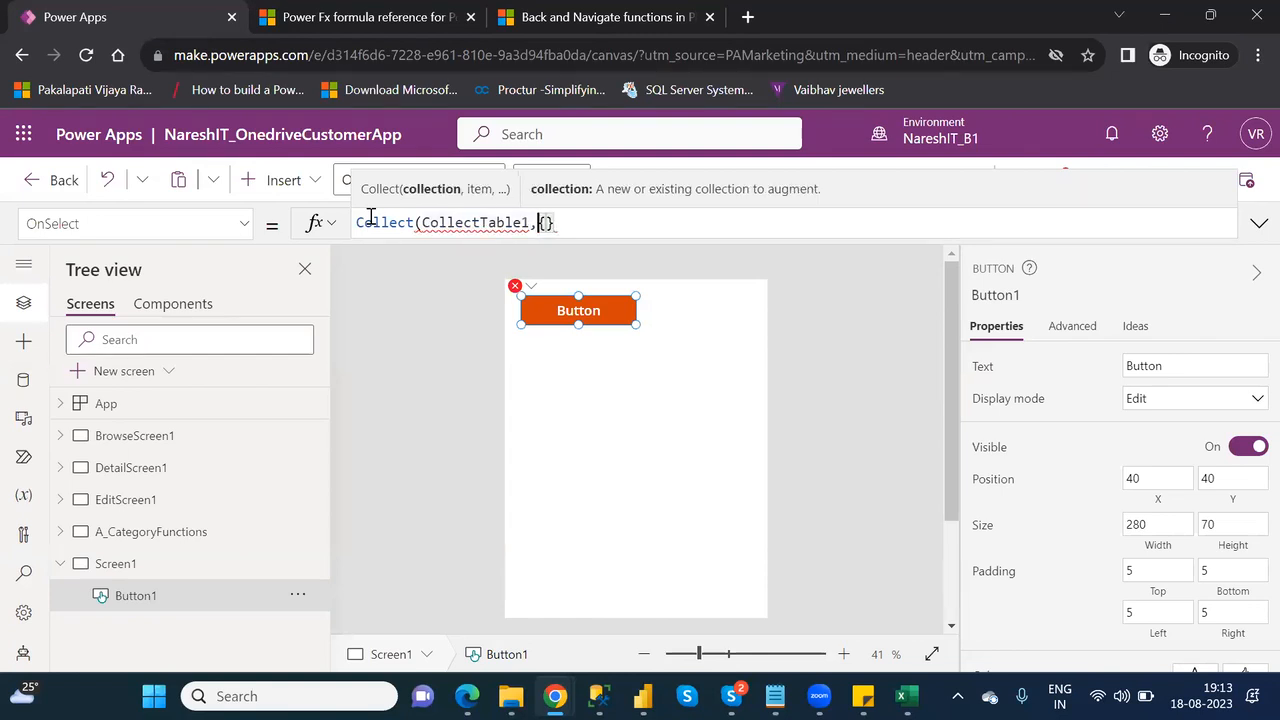
pyautogui.press('Right')
pyautogui.press('Right')
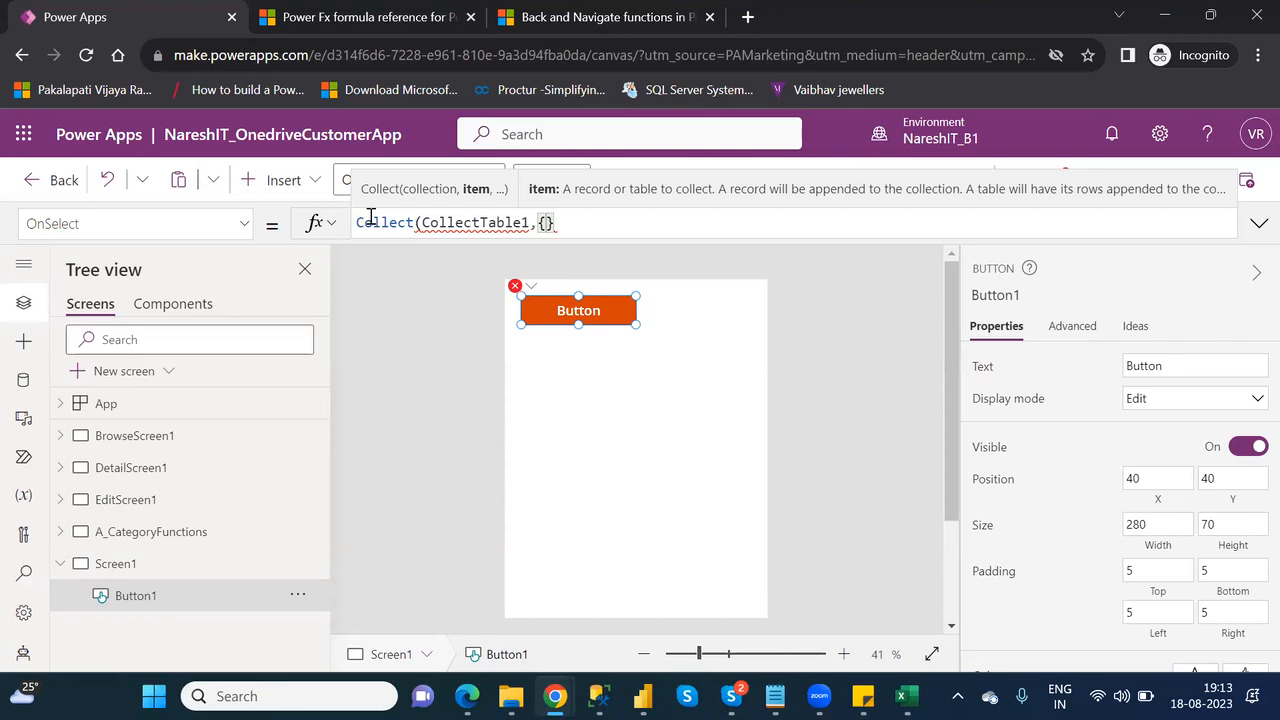
# - Enter "Id":1 followed by a comma inside the braces of the Collect formula's record
pyautogui.doubleClick(498, 222)
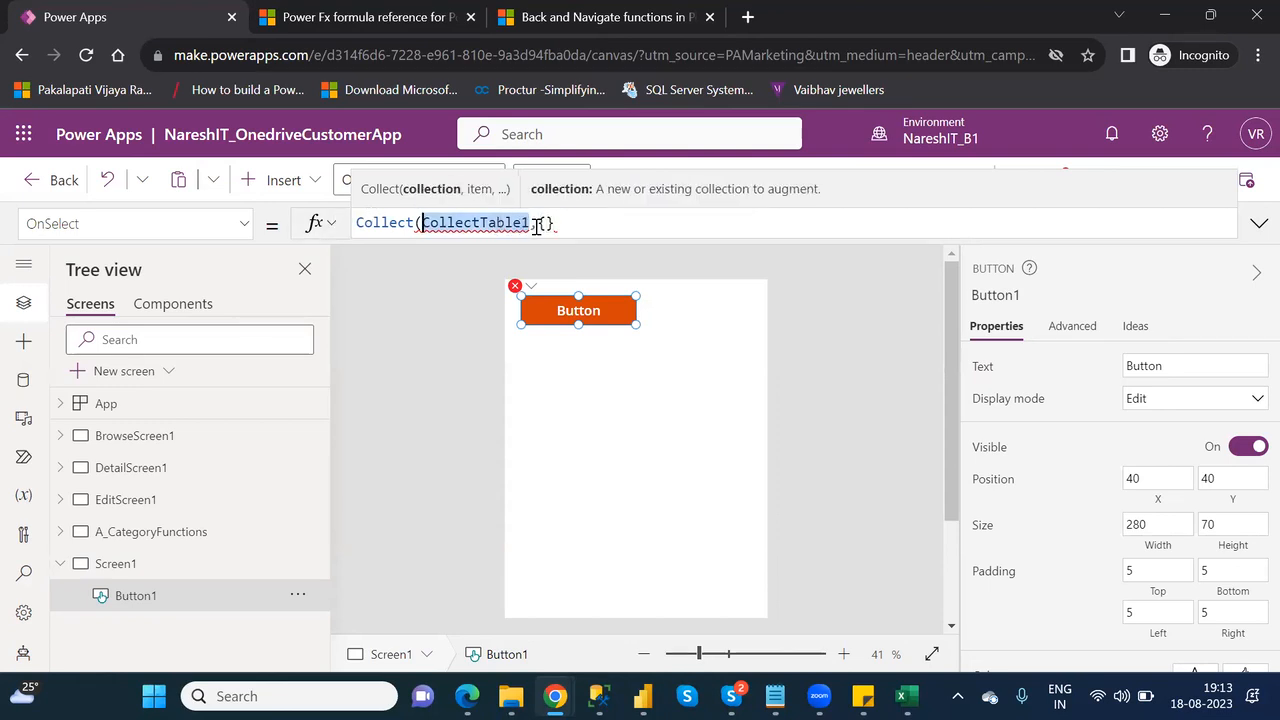
pyautogui.moveTo(557, 224); pyautogui.dragTo(537, 222)
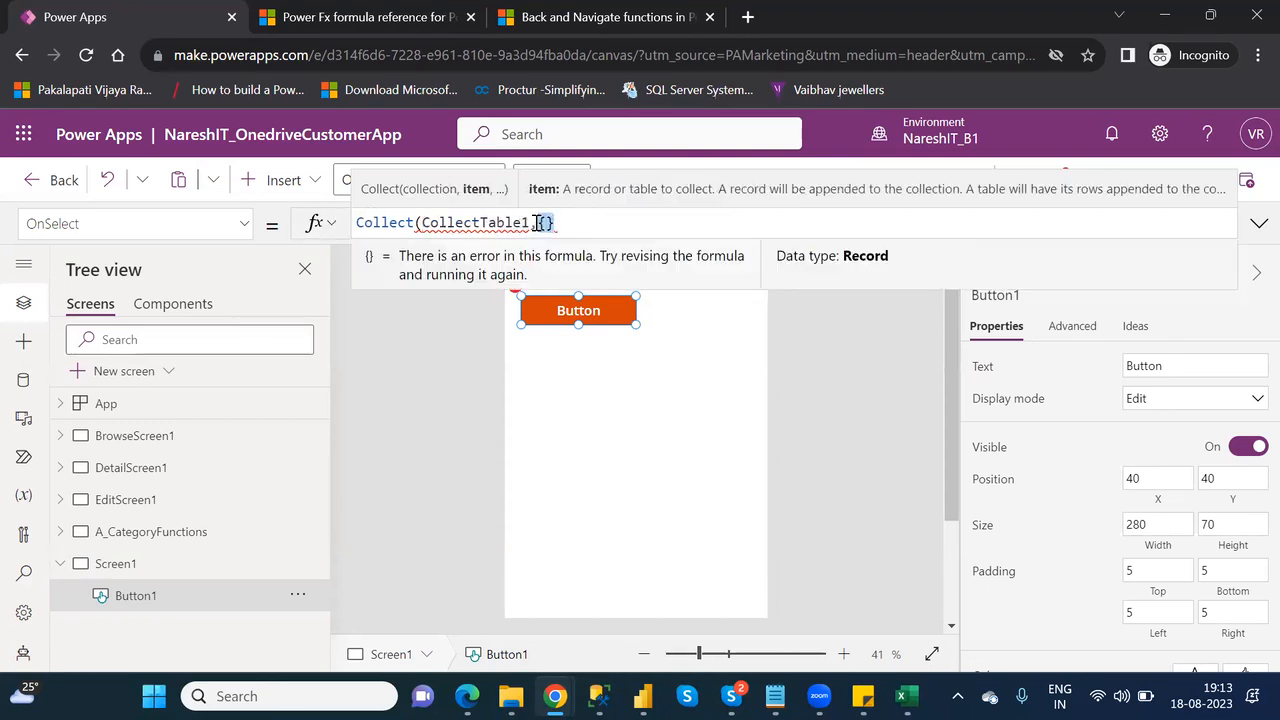
pyautogui.click(543, 222)
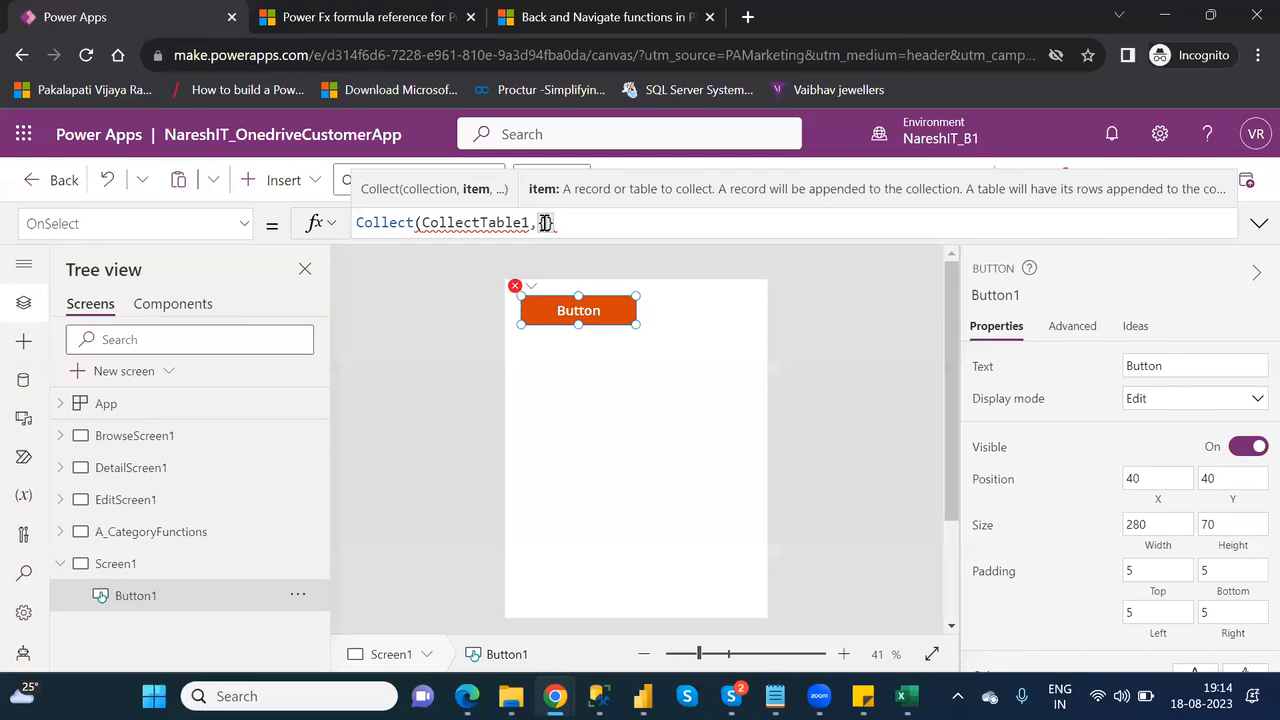
pyautogui.write('"Id"')
pyautogui.press('Left')
pyautogui.press('Right')
pyautogui.press('Right')
pyautogui.write(':')
pyautogui.moveTo(567, 222)
pyautogui.write('}')
pyautogui.write(',')
pyautogui.write('1')
# - Switch to the Power Fx formula reference window and open the Collect function's article in a new tab
pyautogui.moveTo(555, 690)
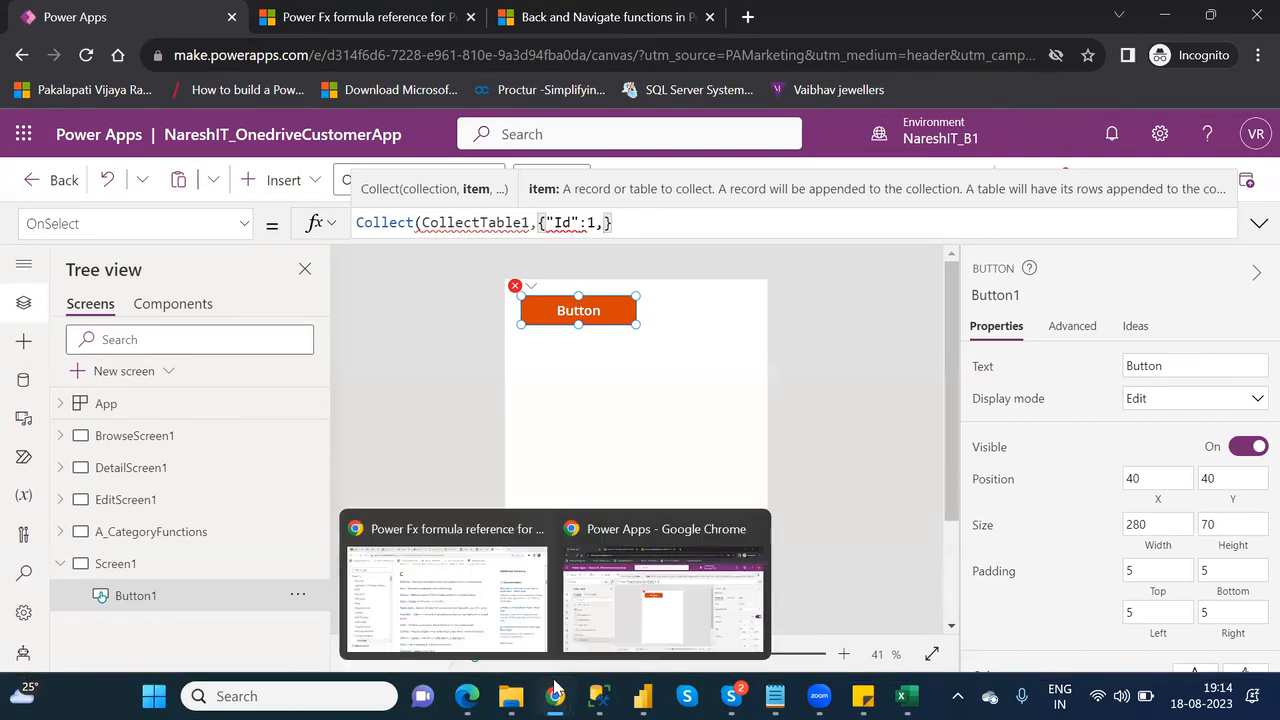
pyautogui.click(400, 540)
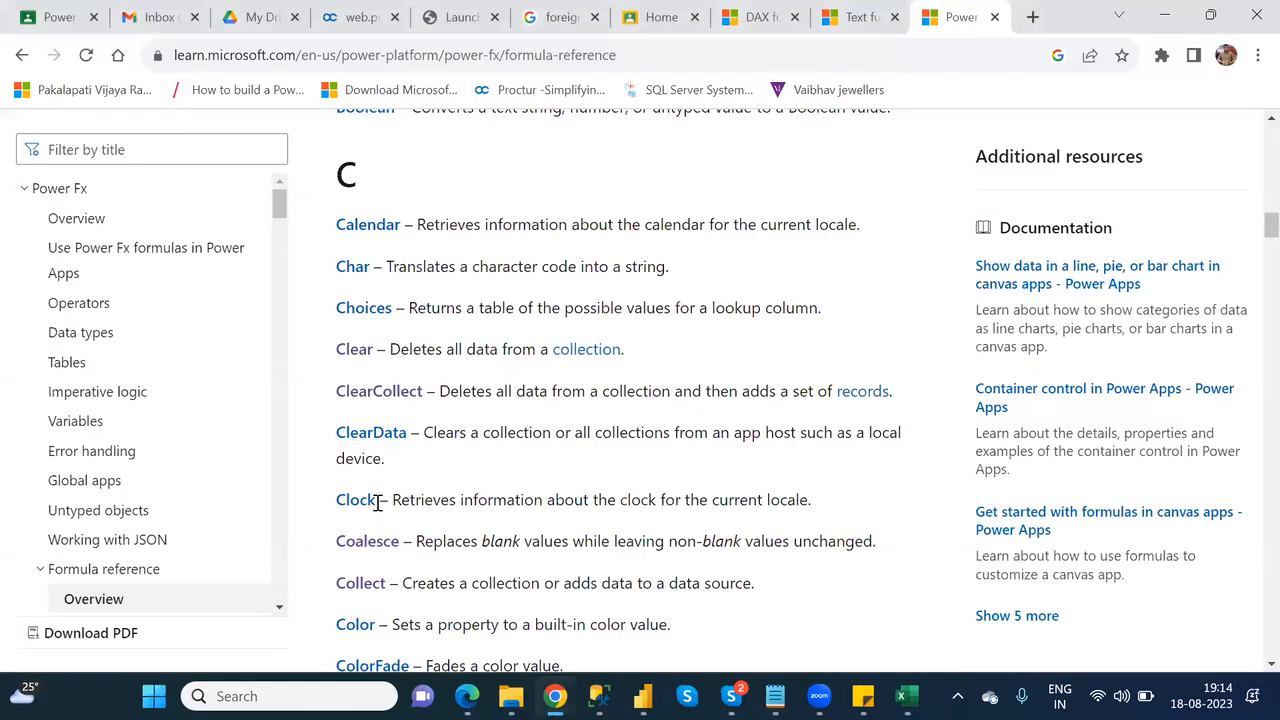
pyautogui.middleClick(358, 592)
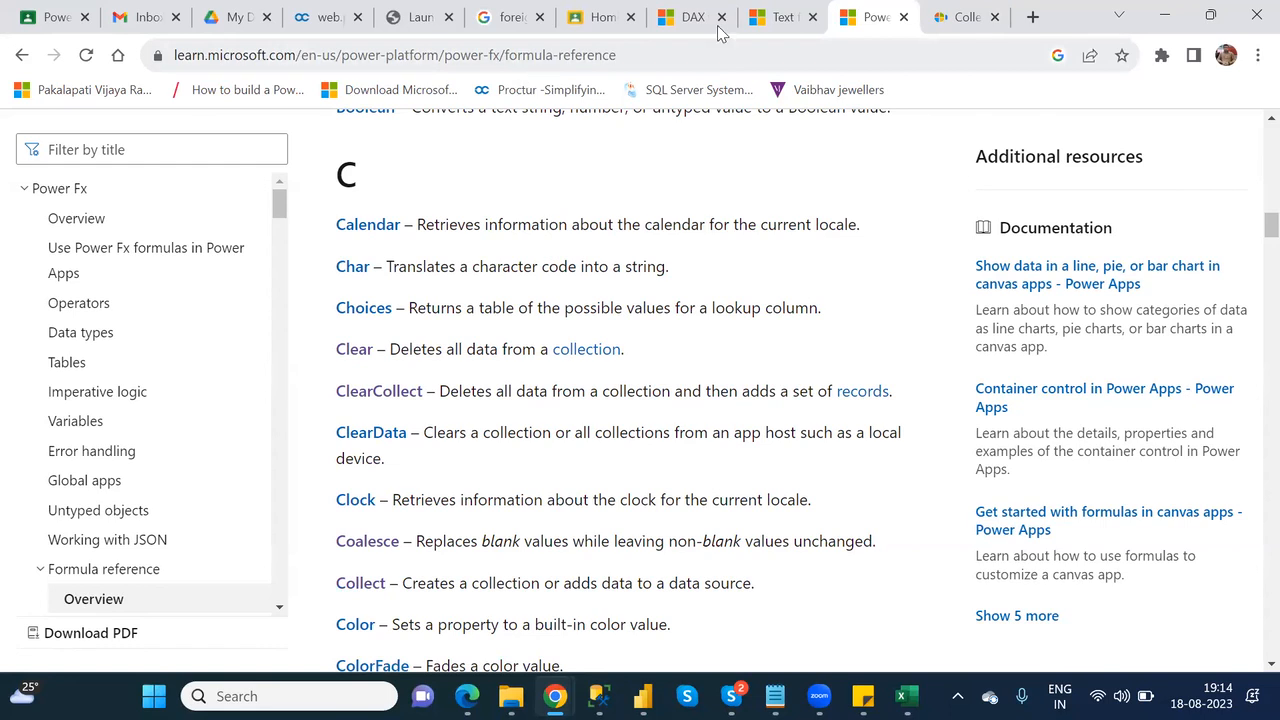
pyautogui.click(965, 17)
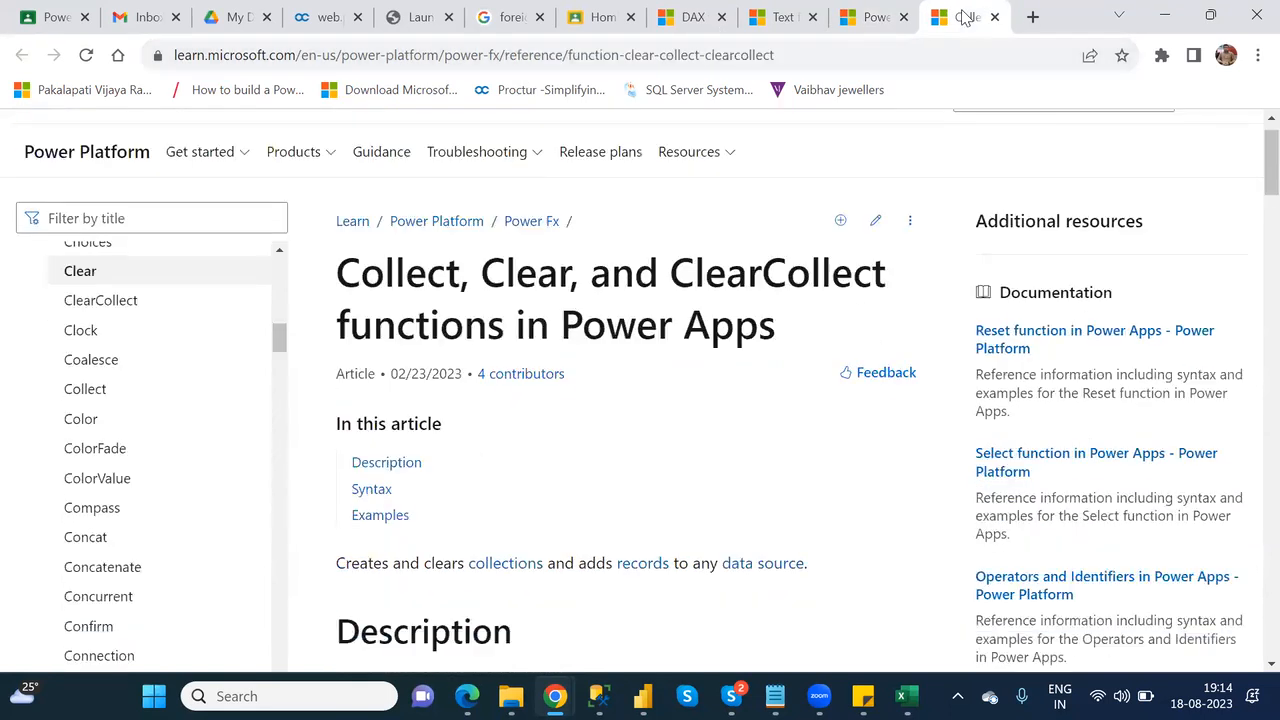
# - Read through the Collect, Clear and ClearCollect article to its syntax and formula examples, highlighting the IceCream collection argument
pyautogui.press('Down')
pyautogui.press('Down')
pyautogui.press('Down')
pyautogui.press('Down')
pyautogui.press('Down')
pyautogui.press('Down')
pyautogui.press('Down')
pyautogui.press('Down')
pyautogui.press('Down')
pyautogui.press('Down')
pyautogui.press('Down')
pyautogui.press('Down')
pyautogui.press('Down')
pyautogui.press('Down')
pyautogui.press('Down')
pyautogui.press('Down')
pyautogui.press('Down')
pyautogui.press('Down')
pyautogui.press('Down')
pyautogui.press('Down')
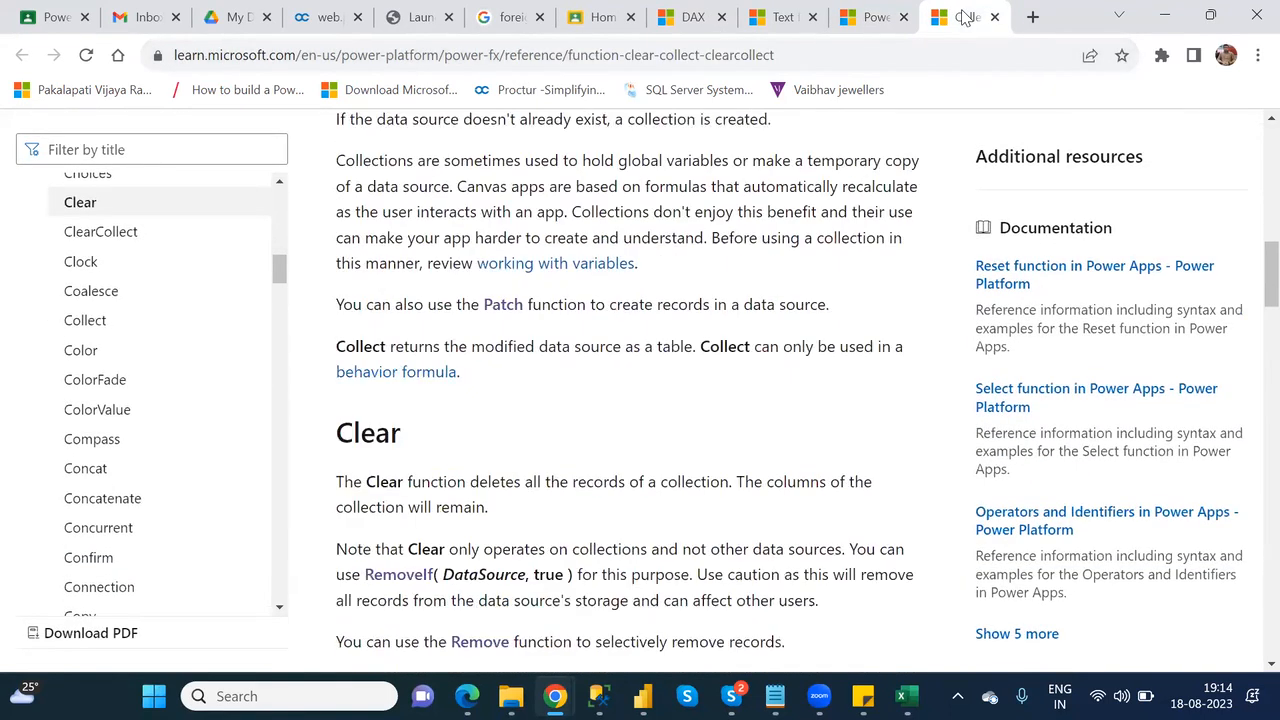
pyautogui.press('Down')
pyautogui.press('Down')
pyautogui.press('Down')
pyautogui.press('Down')
pyautogui.press('Down')
pyautogui.press('Down')
pyautogui.press('Down')
pyautogui.press('Down')
pyautogui.press('Down')
pyautogui.press('Down')
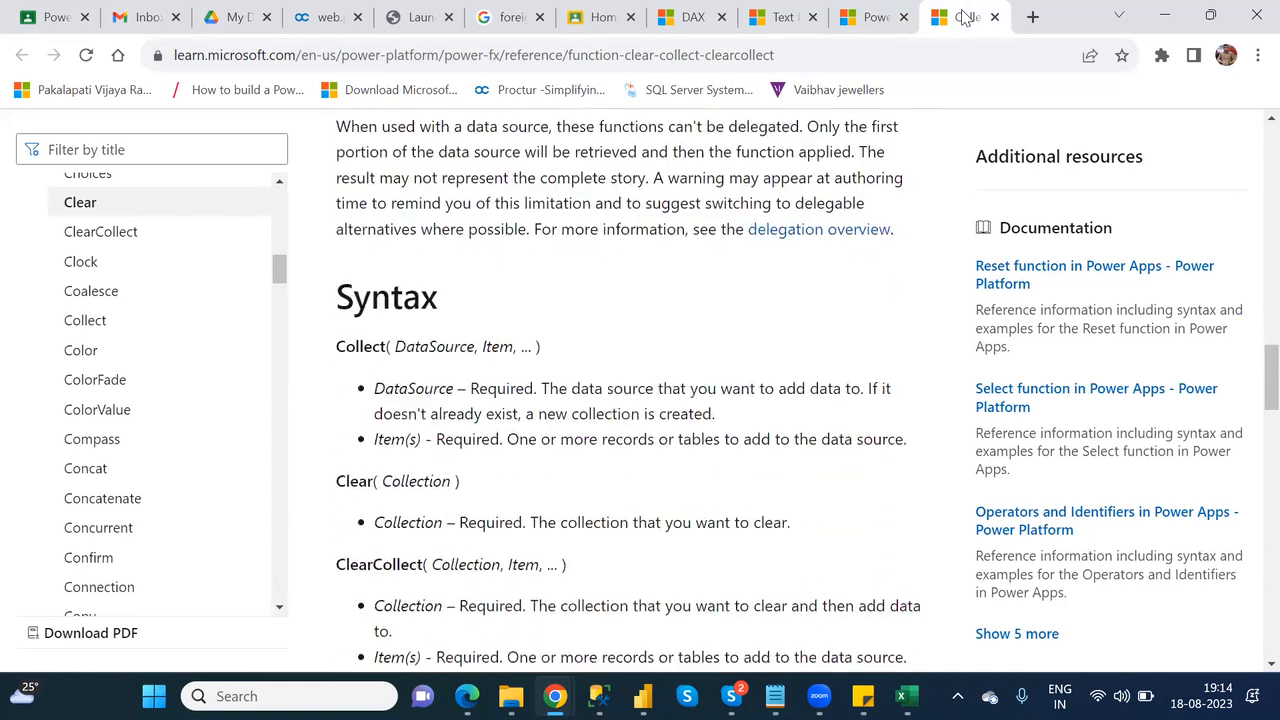
pyautogui.press('Down')
pyautogui.press('Down')
pyautogui.press('Down')
pyautogui.press('Down')
pyautogui.press('Down')
pyautogui.press('Down')
pyautogui.press('Down')
pyautogui.press('Down')
pyautogui.press('Down')
pyautogui.press('Down')
pyautogui.press('Down')
pyautogui.press('Down')
pyautogui.press('Down')
pyautogui.press('Down')
pyautogui.press('Down')
pyautogui.press('Down')
pyautogui.press('Down')
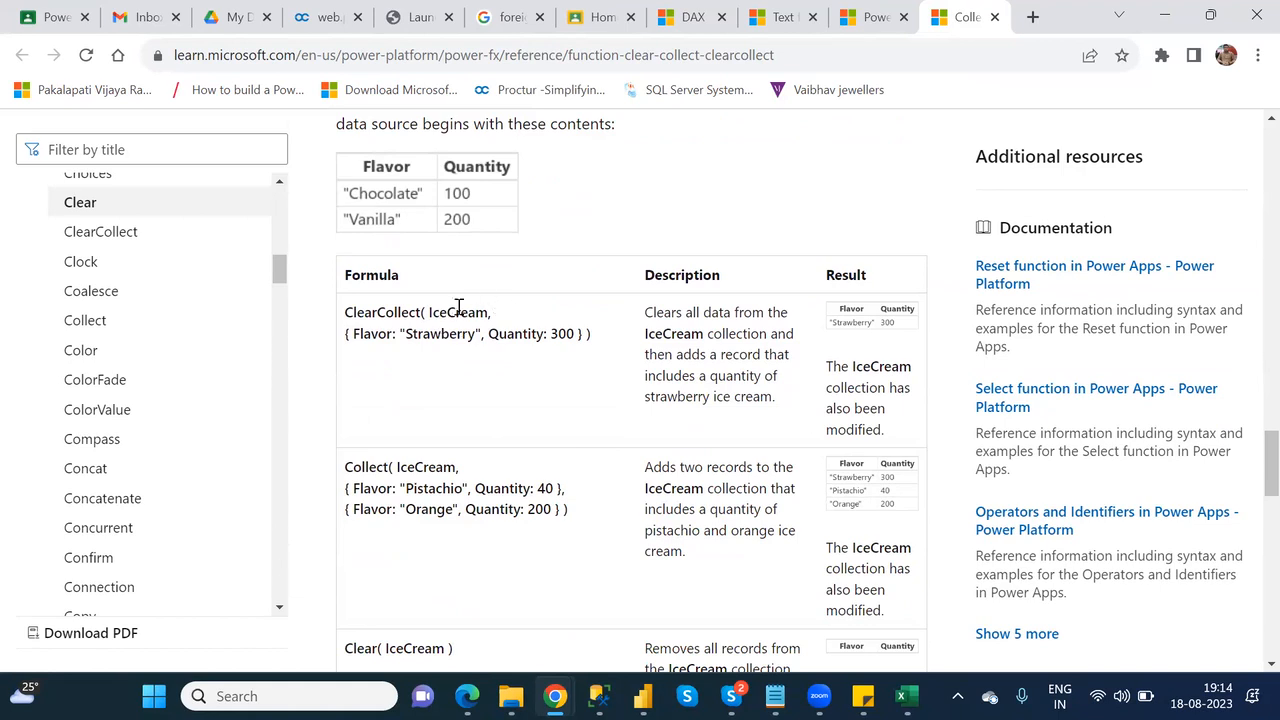
pyautogui.doubleClick(455, 311)
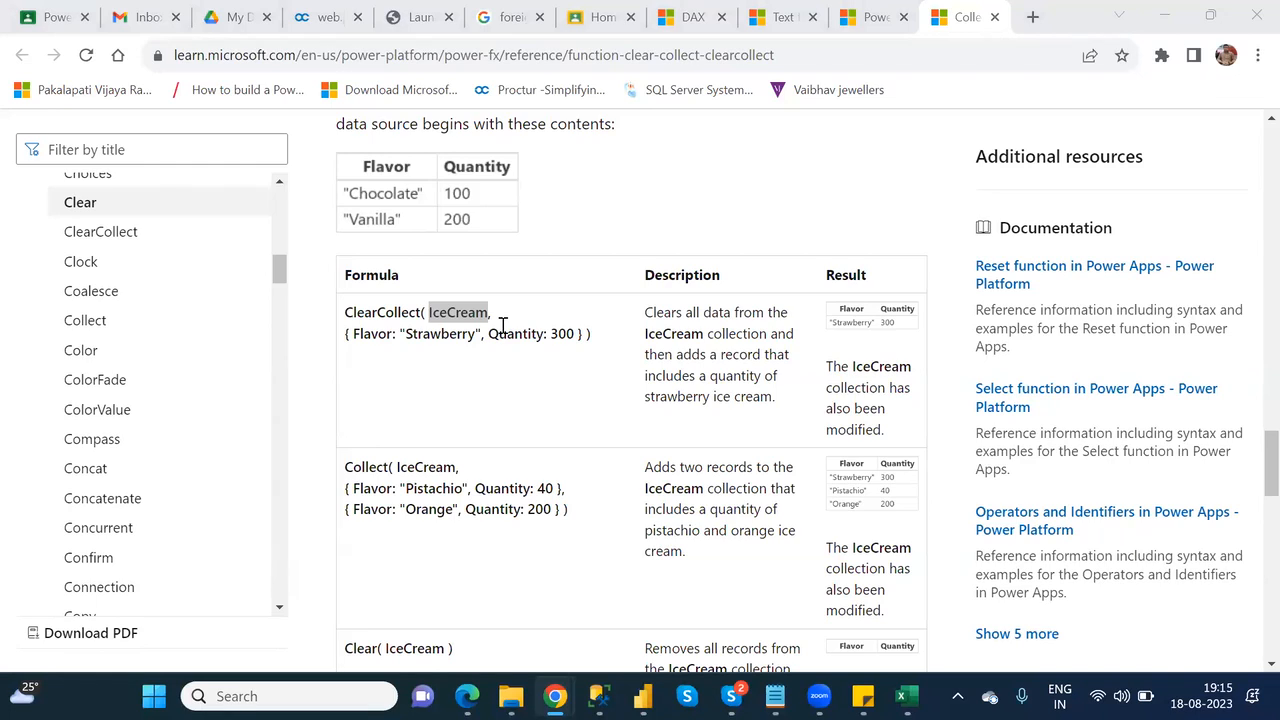
# - Switch back to the Power Apps editor and remove the quotation marks around the Id field name in the Collect record
pyautogui.hotkey('alt', 'Tab')
pyautogui.hotkey('alt', 'Tab')
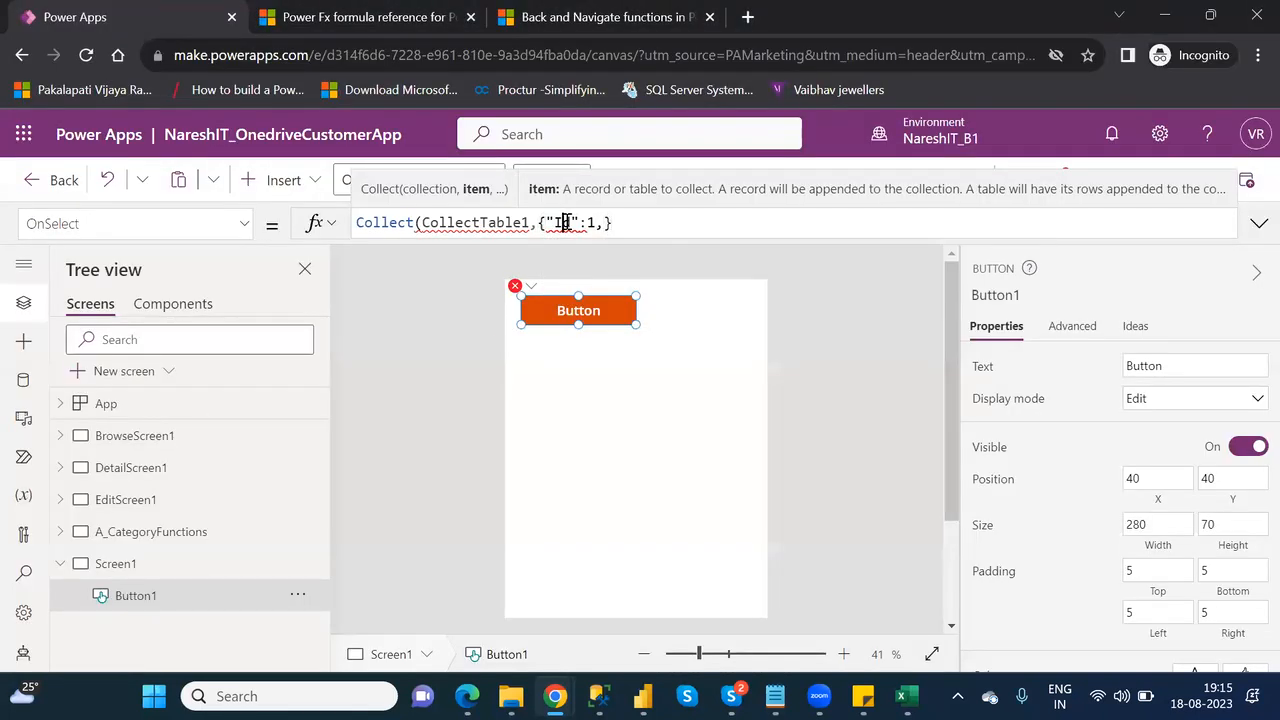
pyautogui.press('Right')
pyautogui.press('BackSpace')
pyautogui.press('BackSpace')
pyautogui.press('BackSpace')
pyautogui.press('BackSpace')
pyautogui.write('Id')
pyautogui.click(587, 222)
pyautogui.press('BackSpace')
pyautogui.write(',')
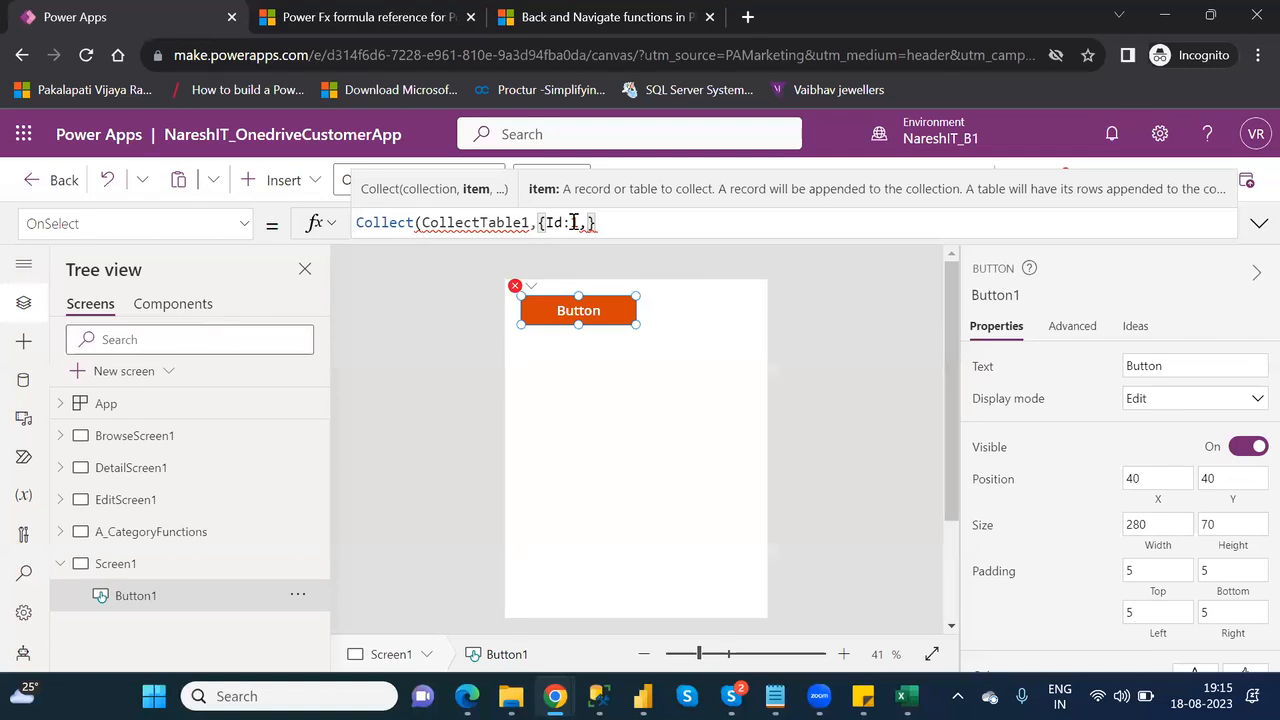
pyautogui.write(',')
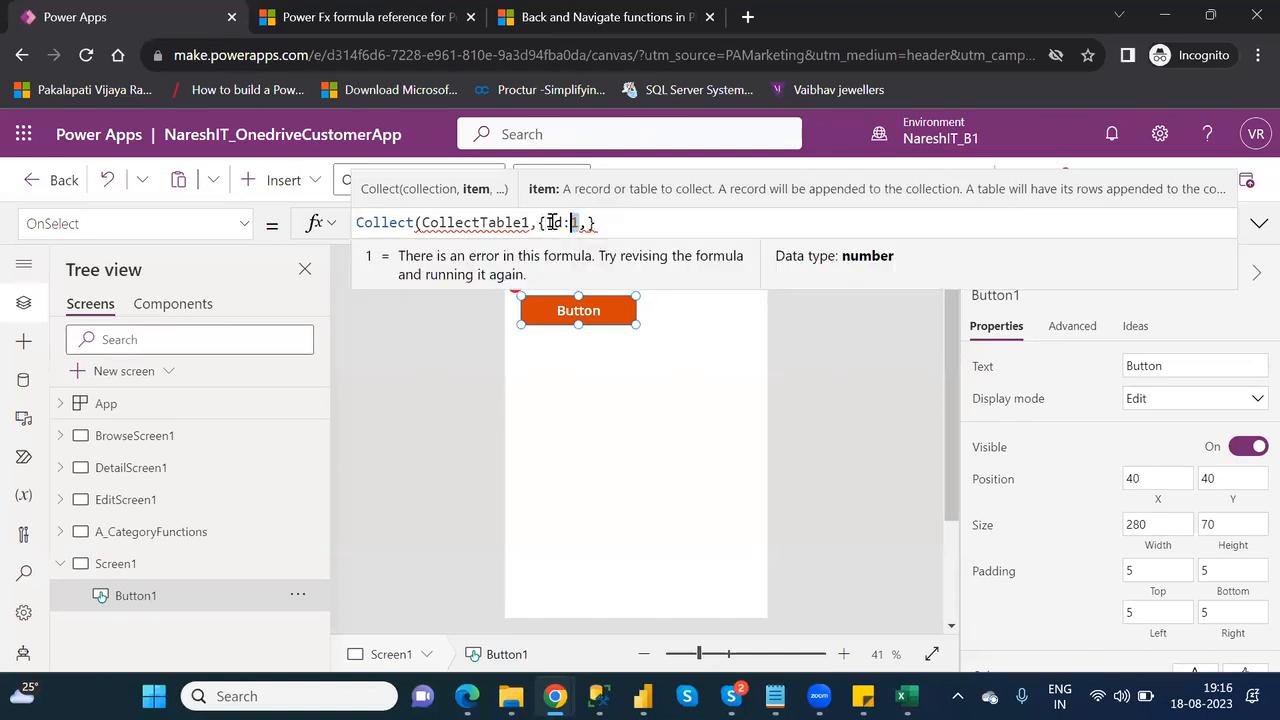
# - Add a Name field with the value "Power Apps" to the record after Id:1
pyautogui.doubleClick(552, 222)
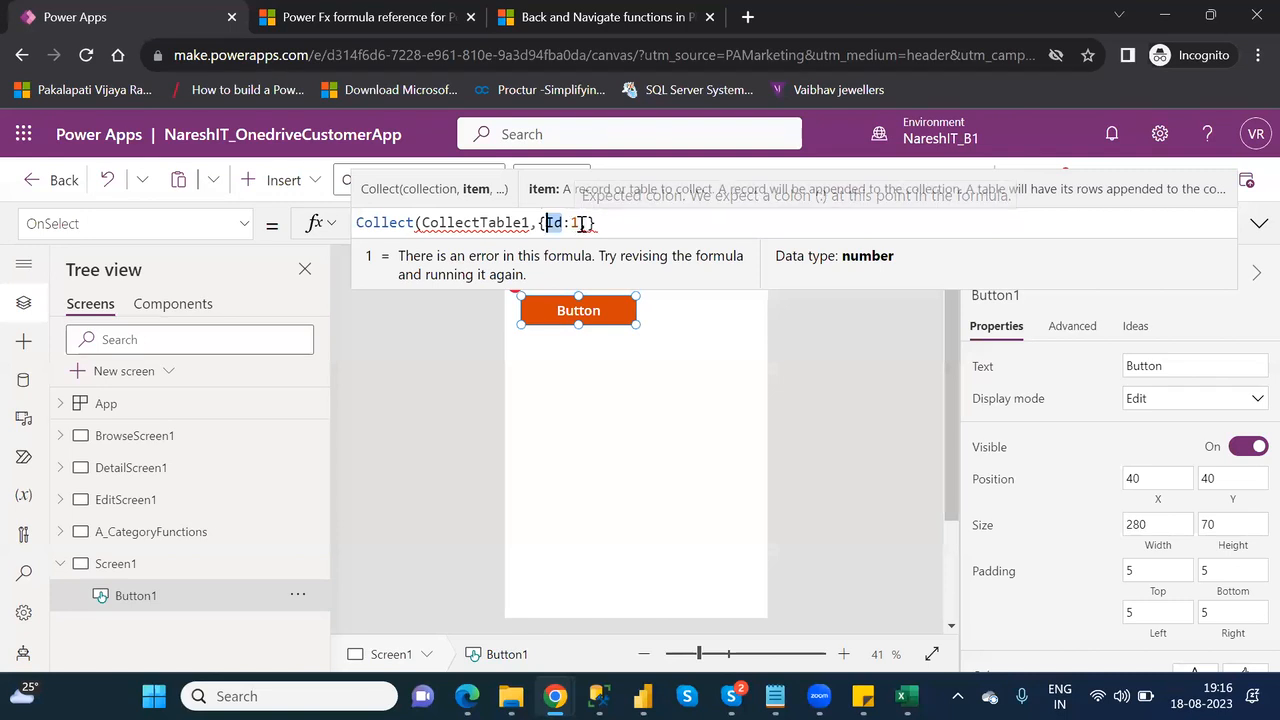
pyautogui.write(',')
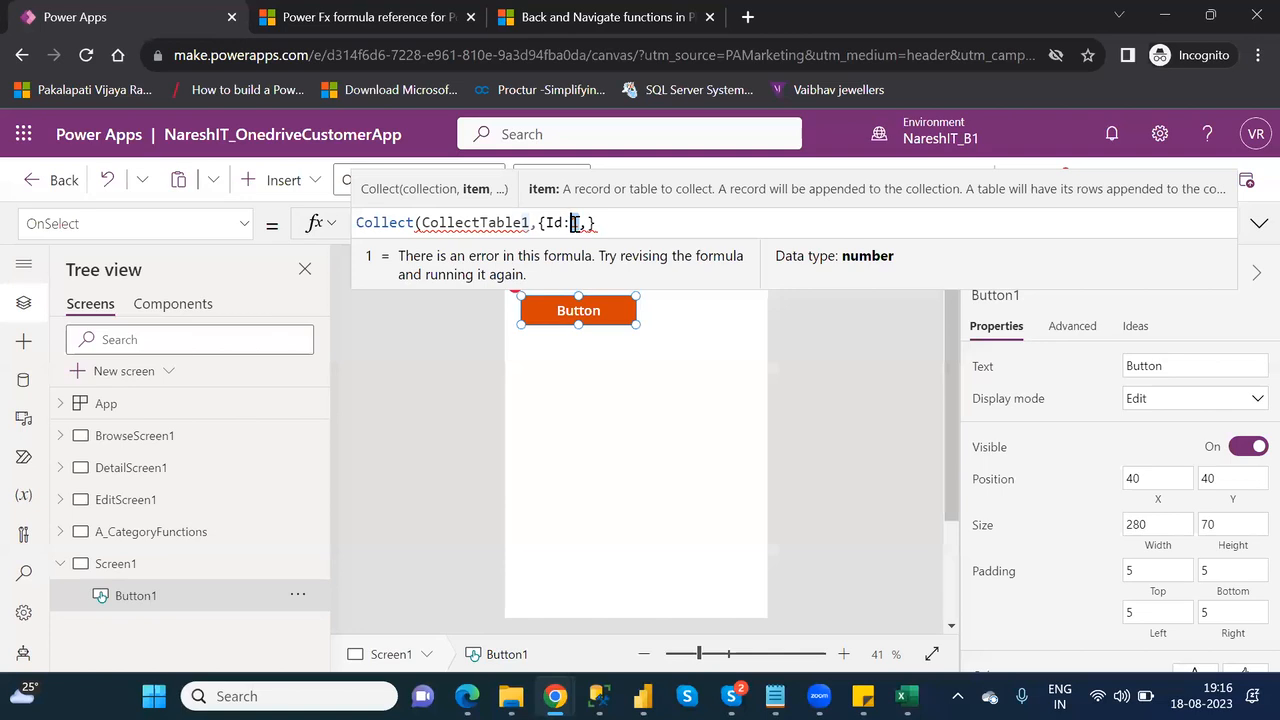
pyautogui.write('1')
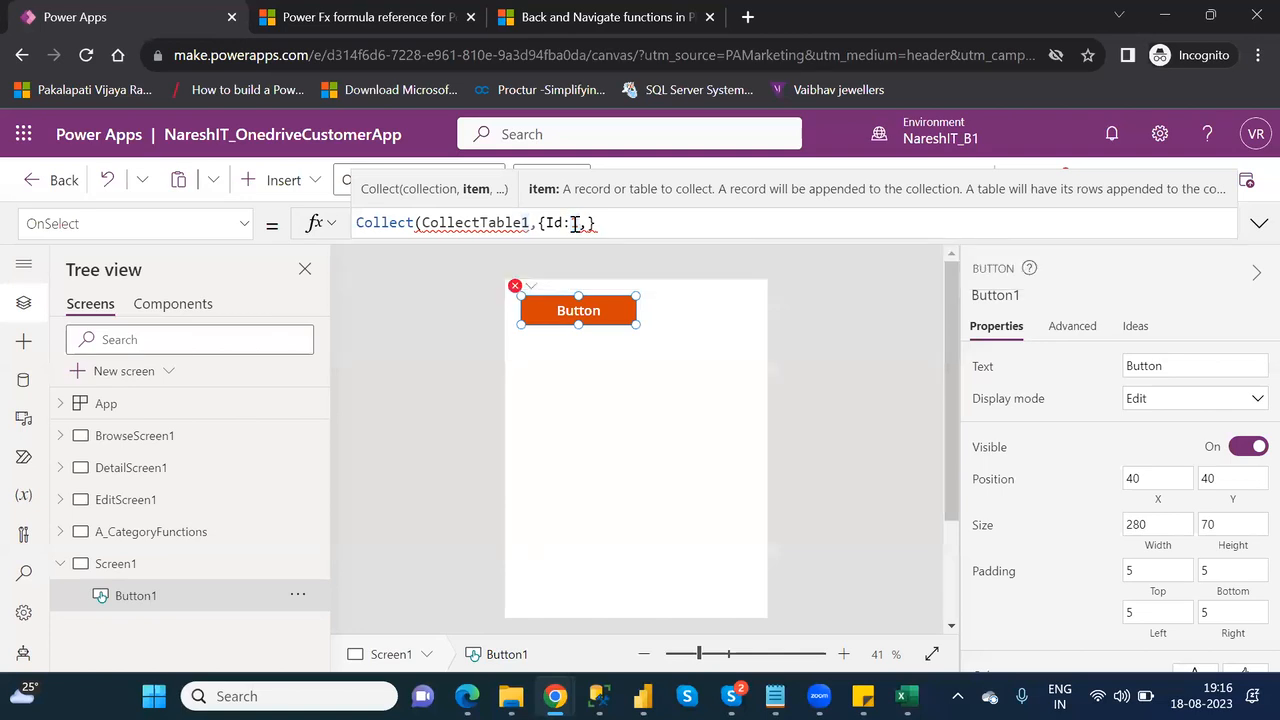
pyautogui.write(',')
pyautogui.write('Name')
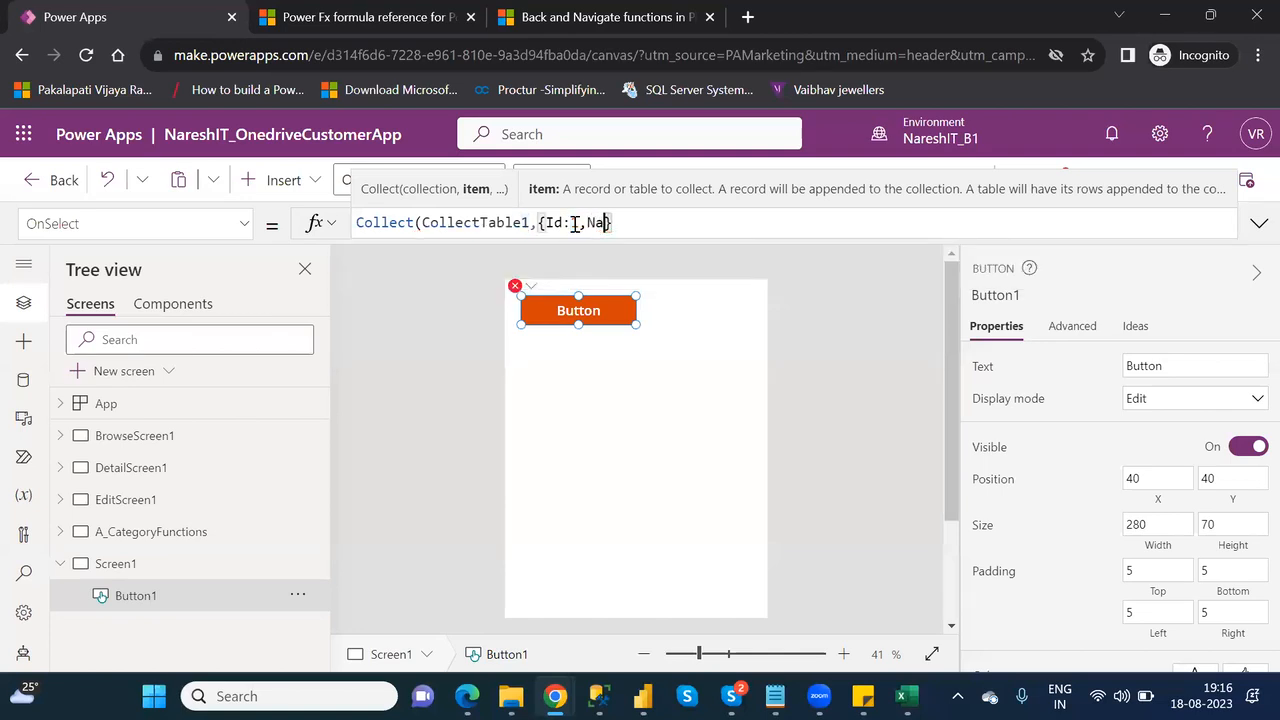
pyautogui.write(':')
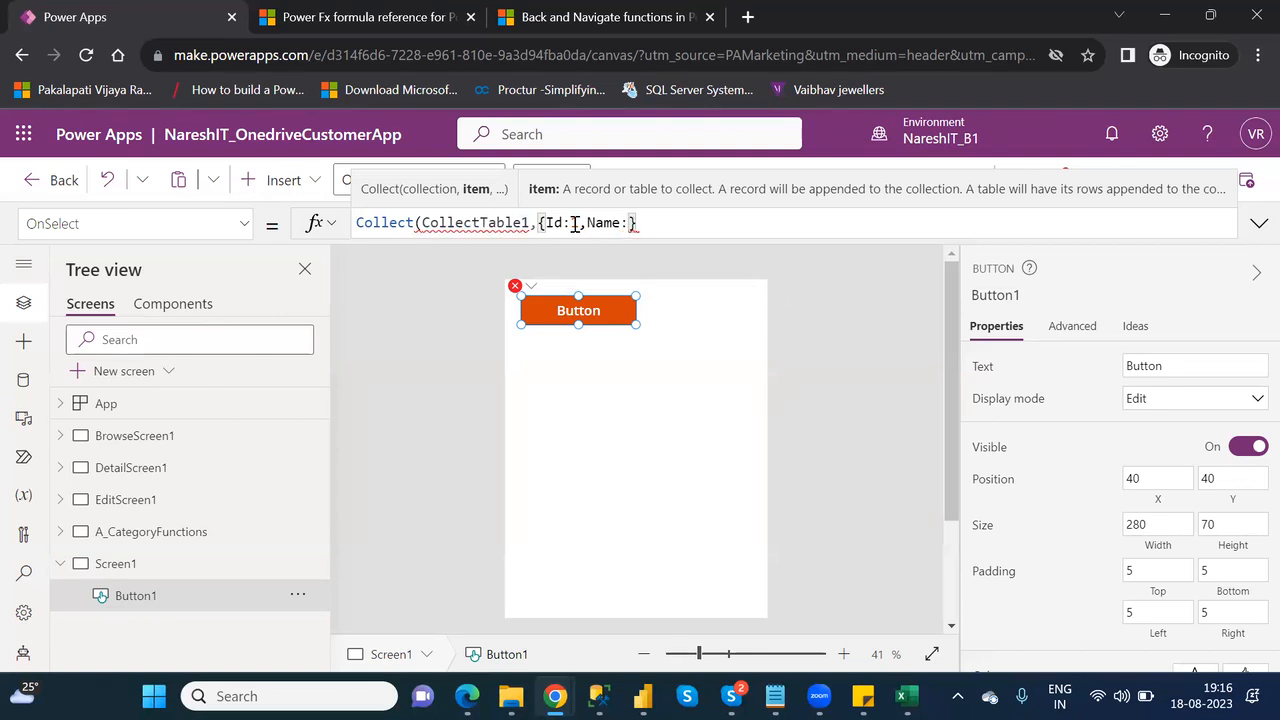
pyautogui.write('""')
pyautogui.write('Power ')
pyautogui.write('Apps')
pyautogui.write('"')
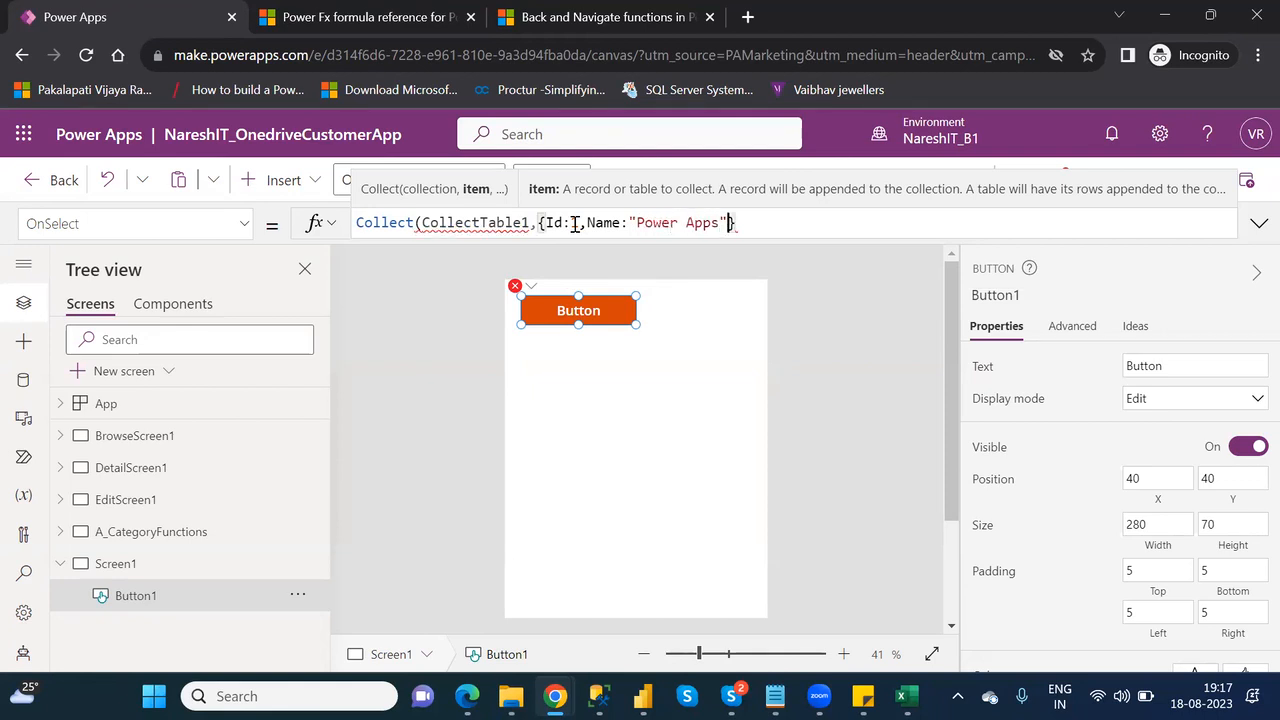
# - Add a Date field with the value "2013-12-30" to the record and close the Collect call's parenthesis
pyautogui.write(',Date:""')
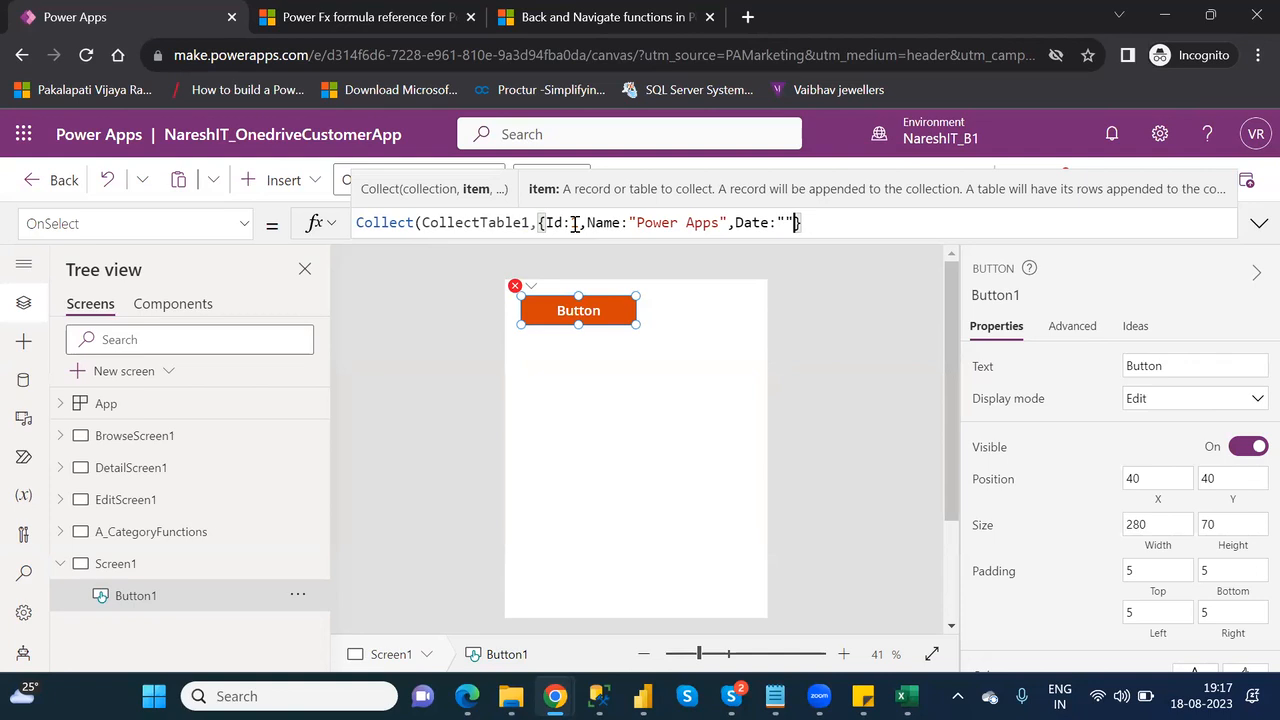
pyautogui.write('2')
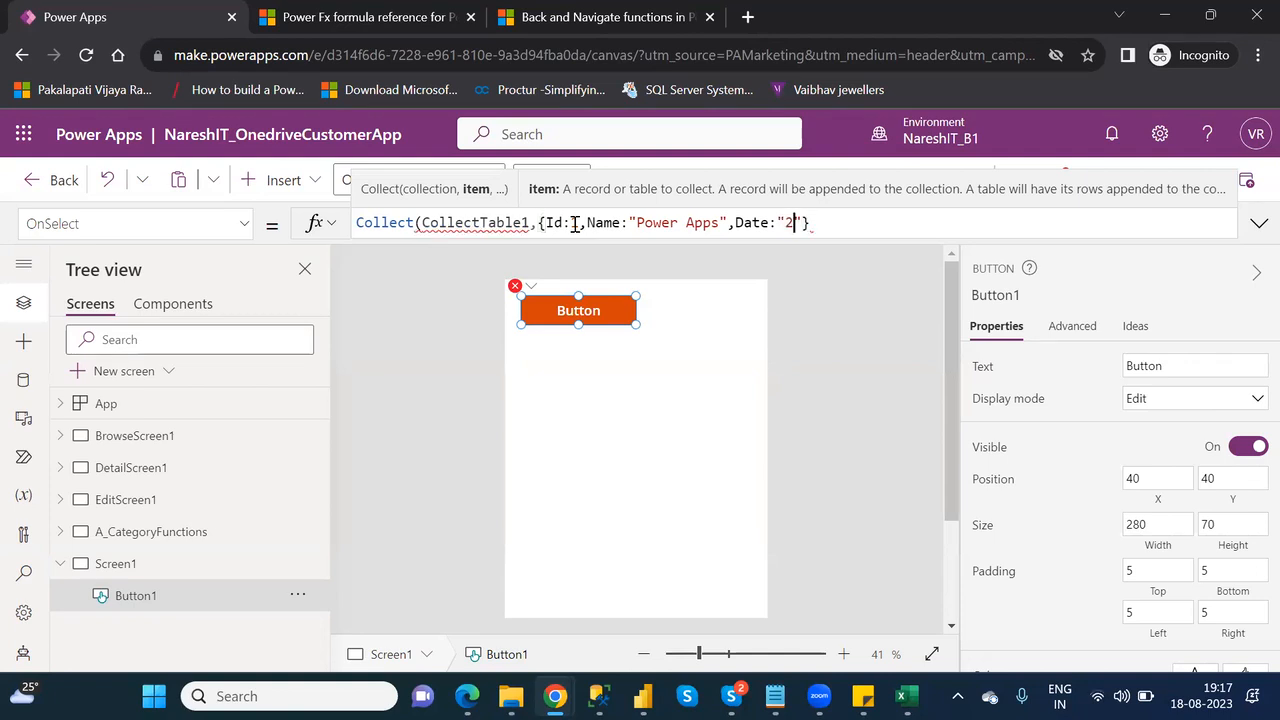
pyautogui.write('013-12-30"')
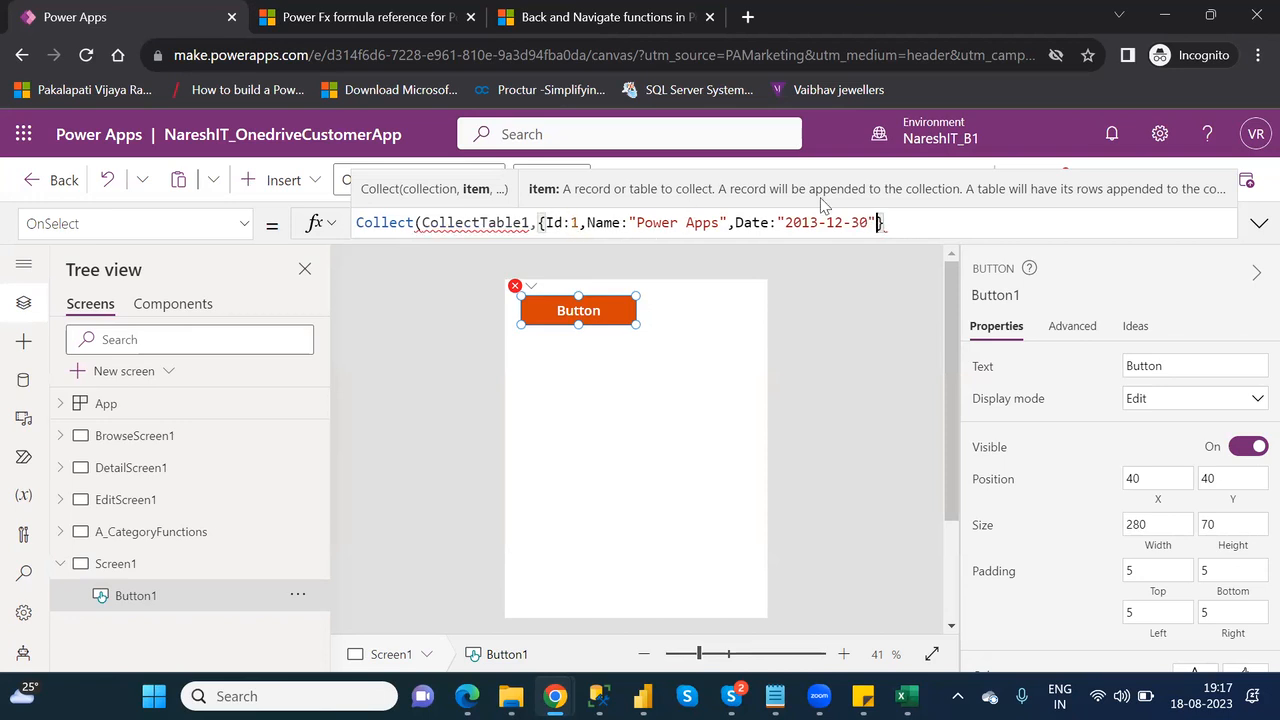
pyautogui.moveTo(880, 222); pyautogui.dragTo(538, 222)
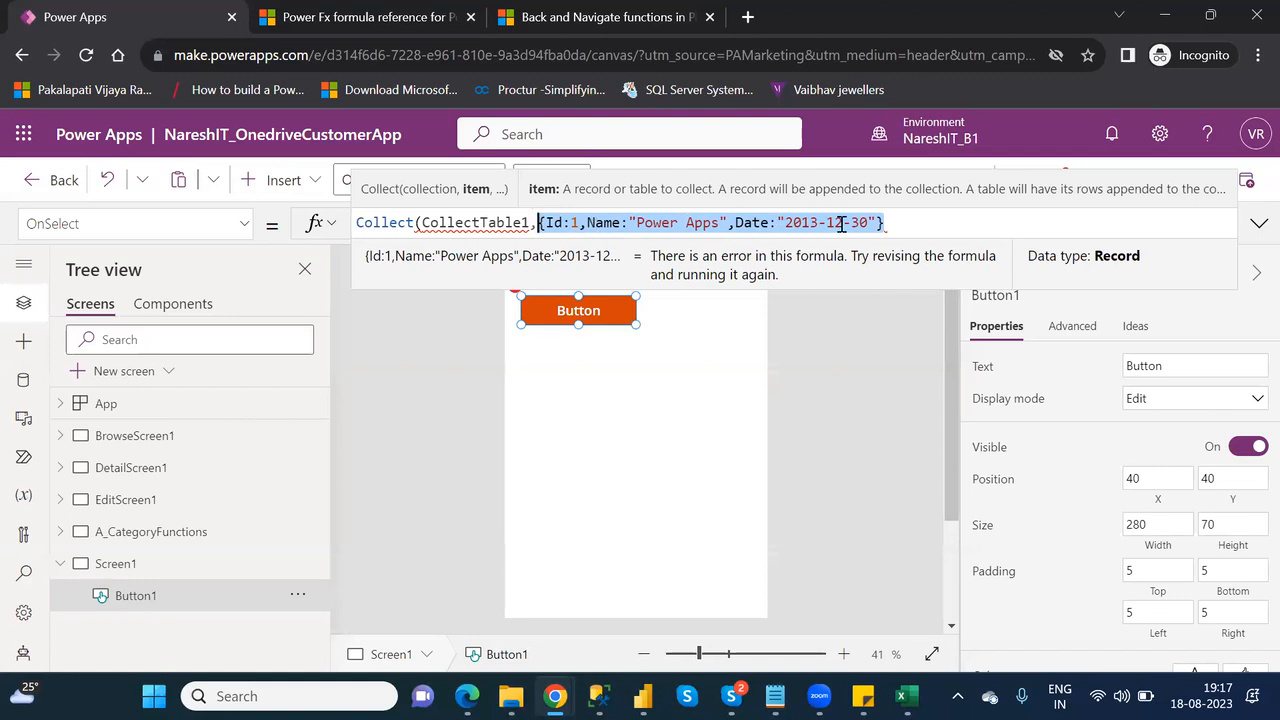
pyautogui.click(902, 226)
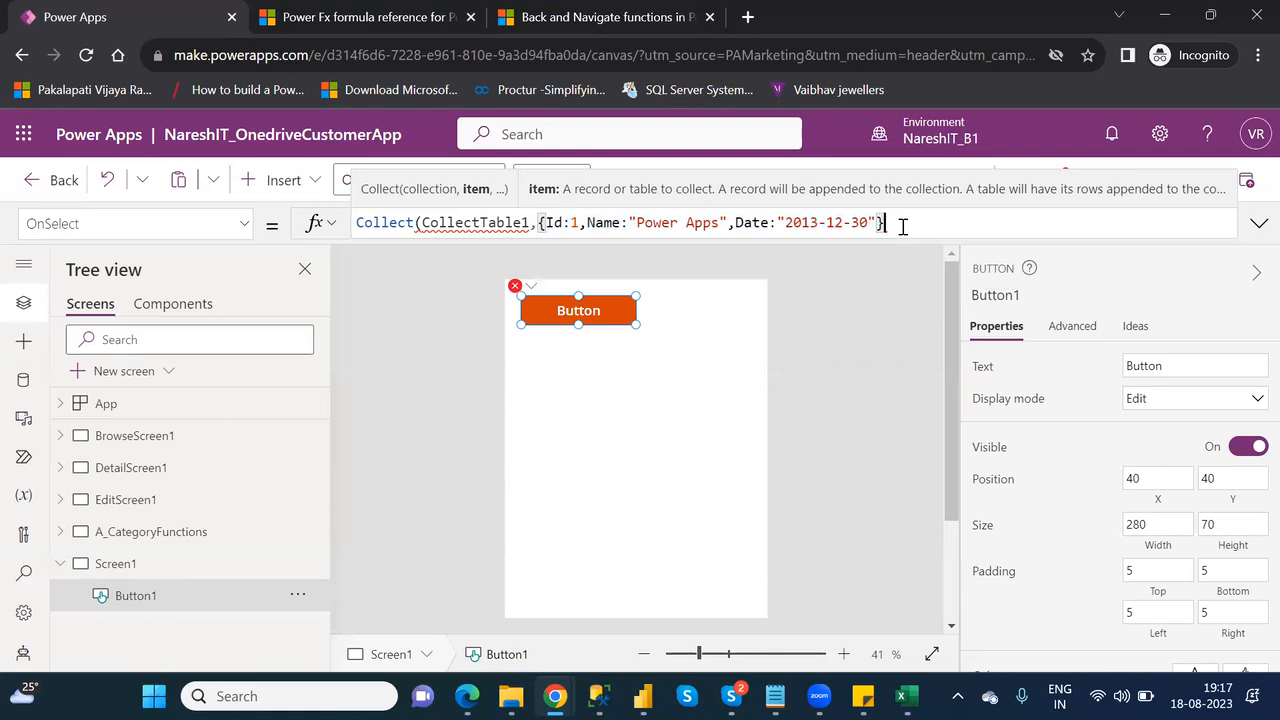
pyautogui.write(')')
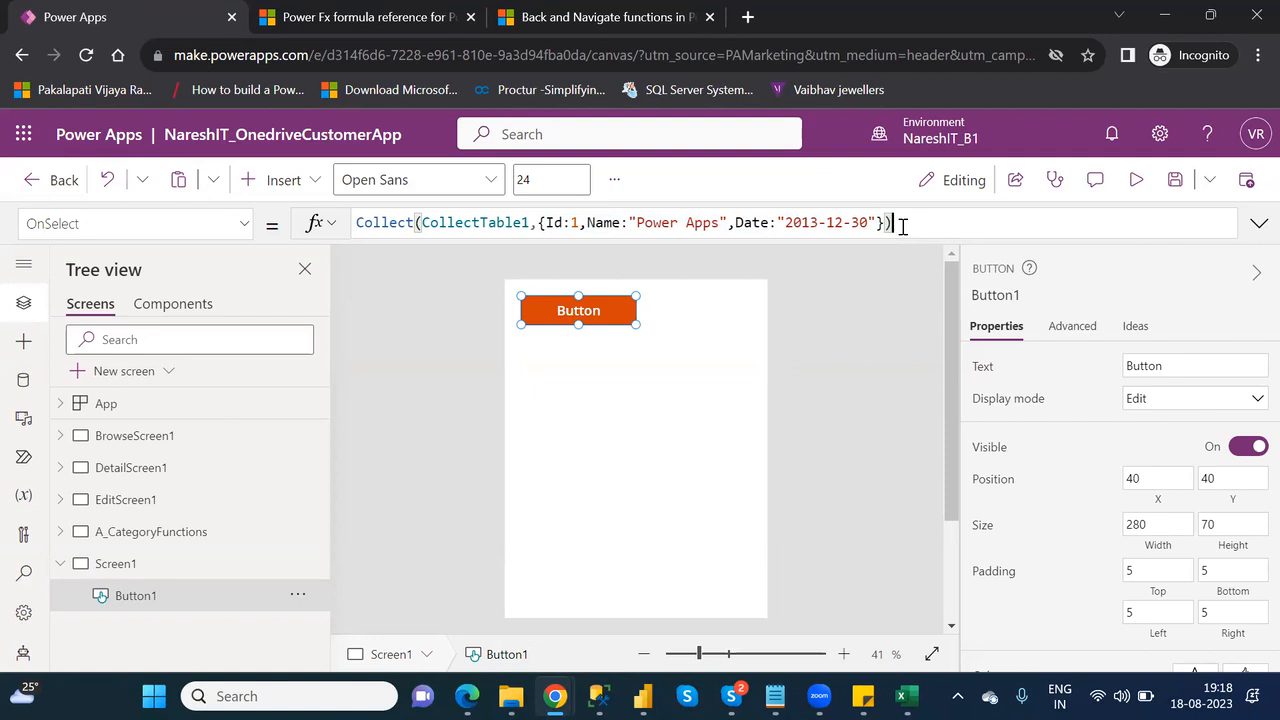
# - Leave the Collect formula and list the app's collections among its variables
pyautogui.doubleClick(486, 222)
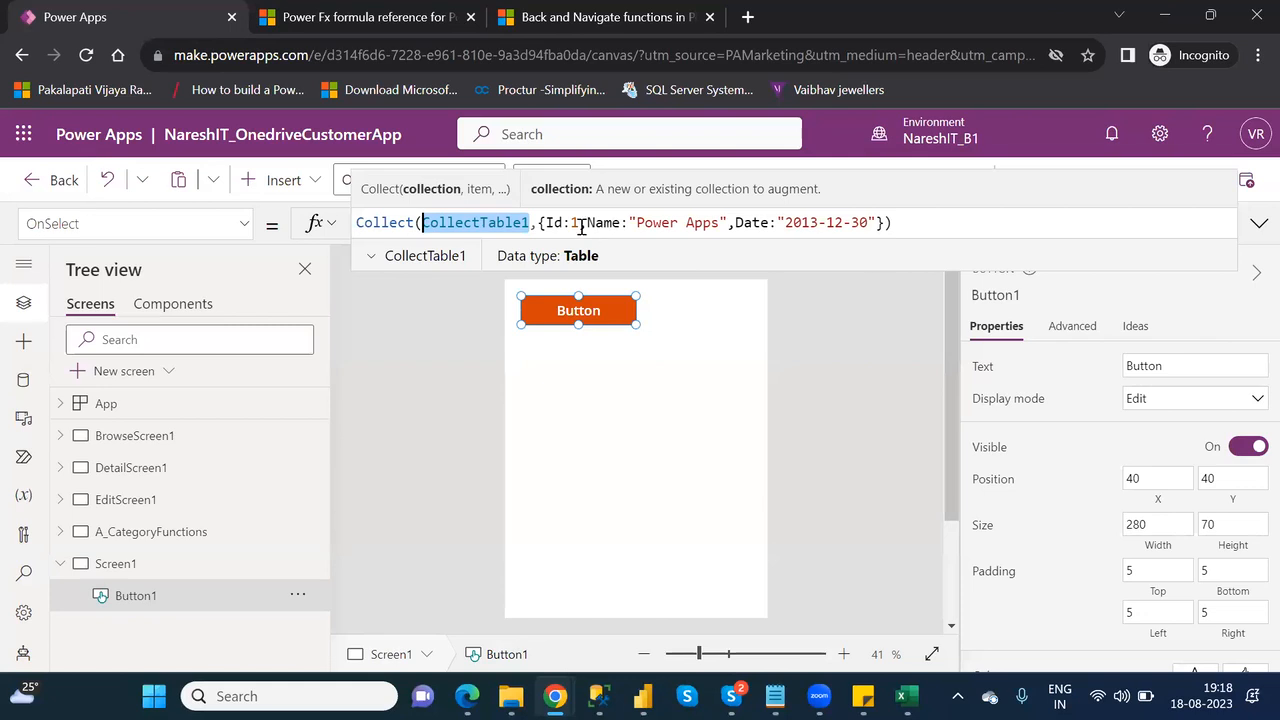
pyautogui.click(812, 347)
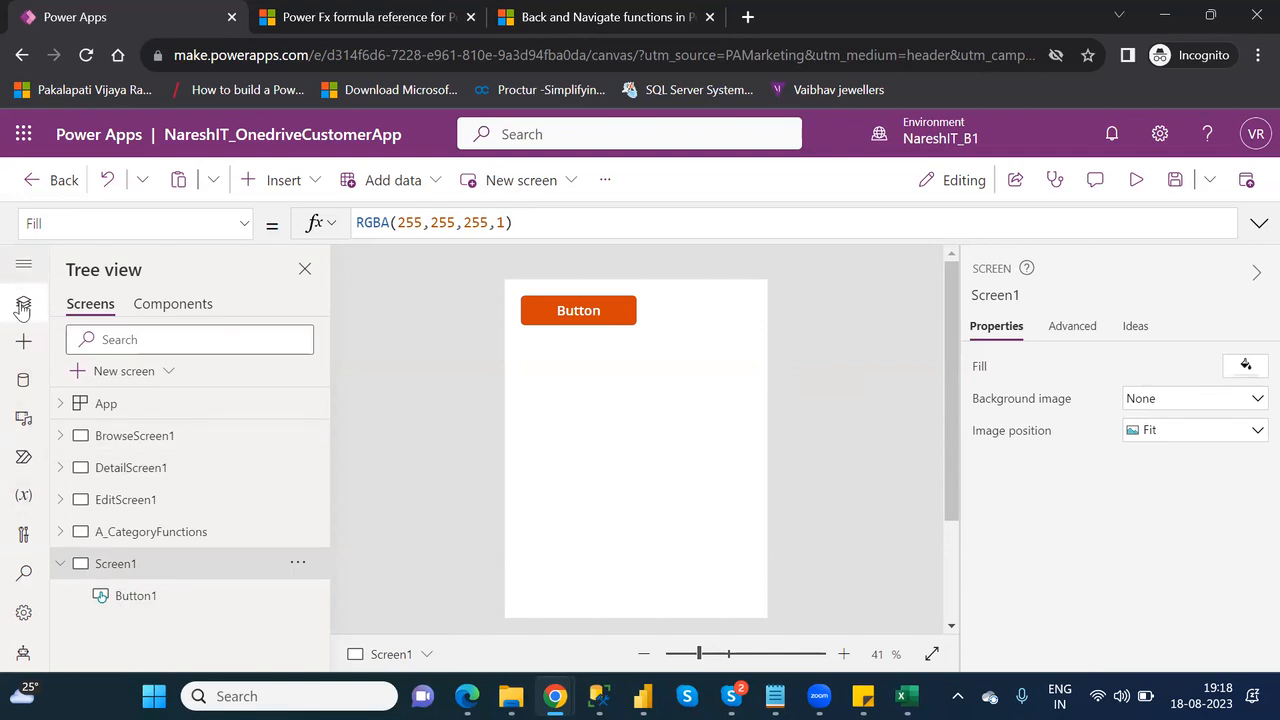
pyautogui.click(23, 500)
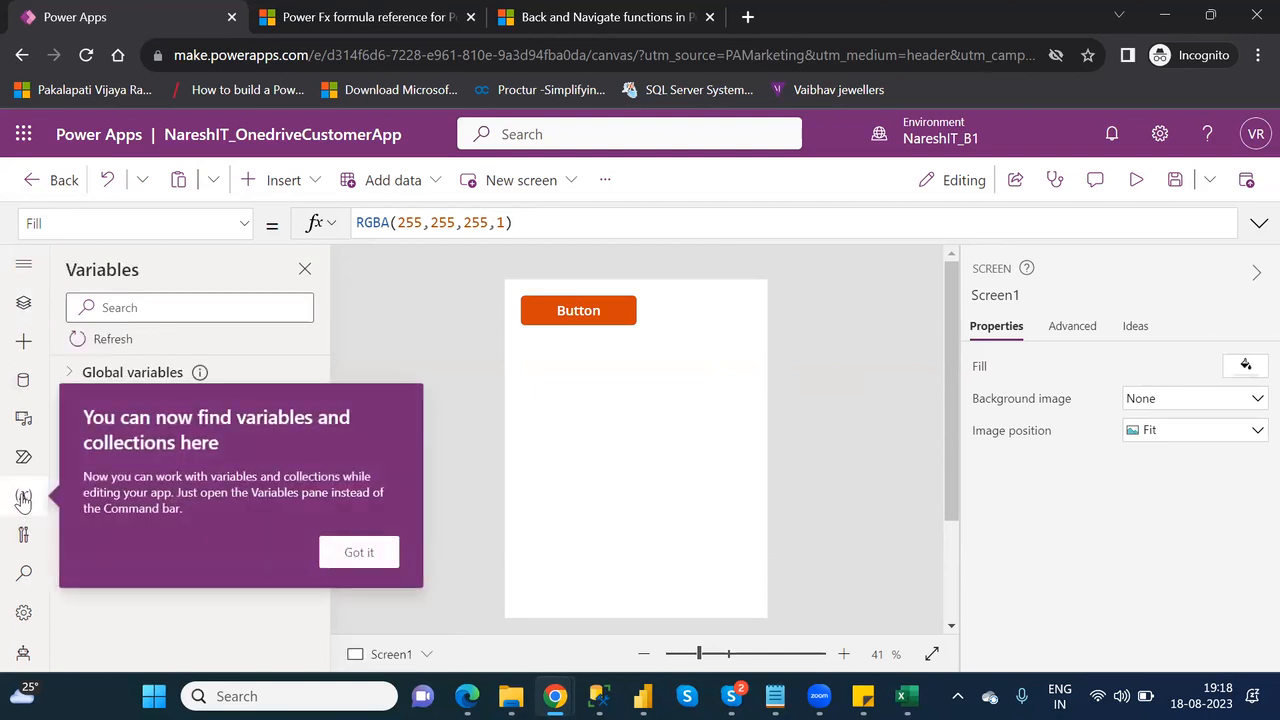
pyautogui.click(376, 553)
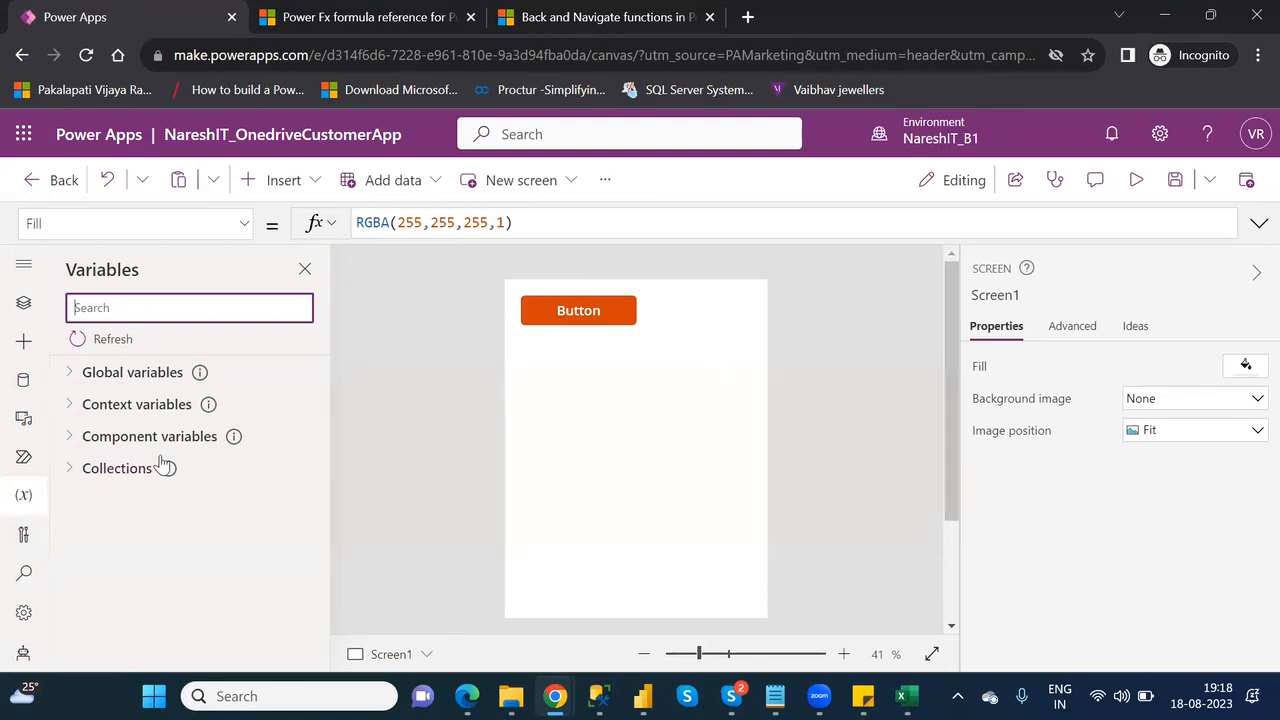
pyautogui.click(72, 472)
pyautogui.click(70, 469)
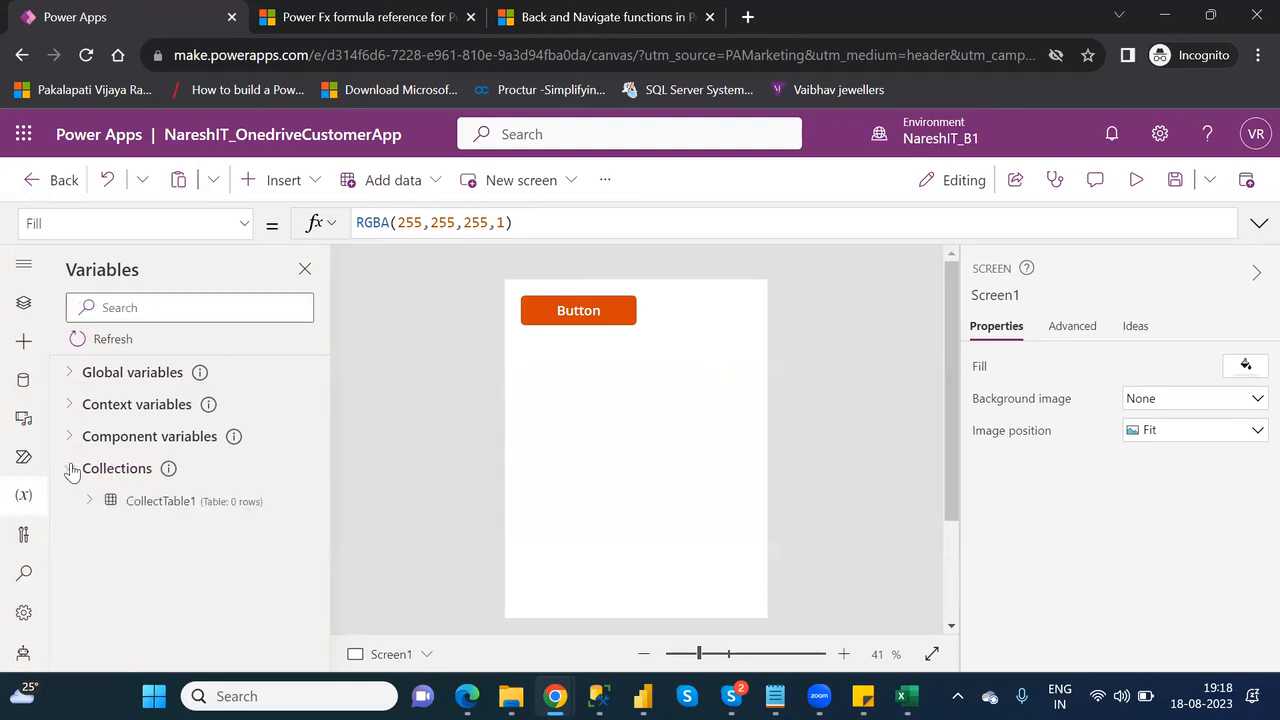
# - View the contents of the CollectTable1 collection as a table and close the view
pyautogui.click(160, 510)
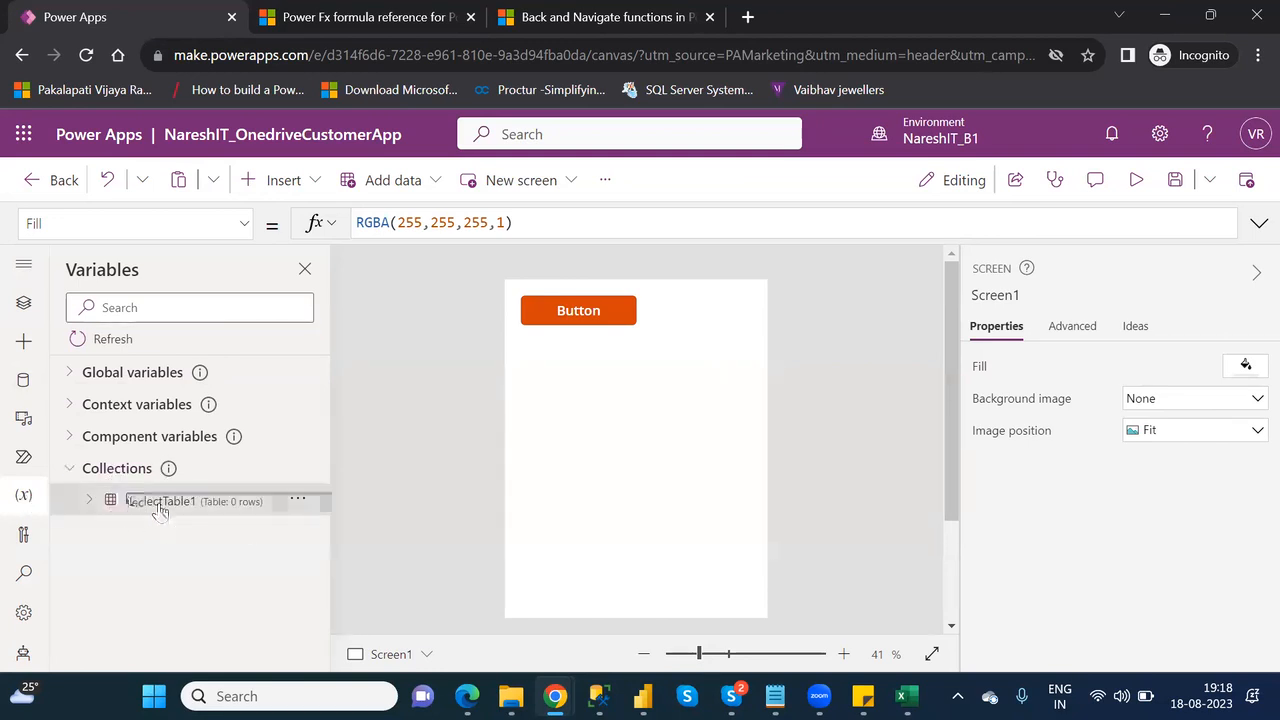
pyautogui.moveTo(160, 510)
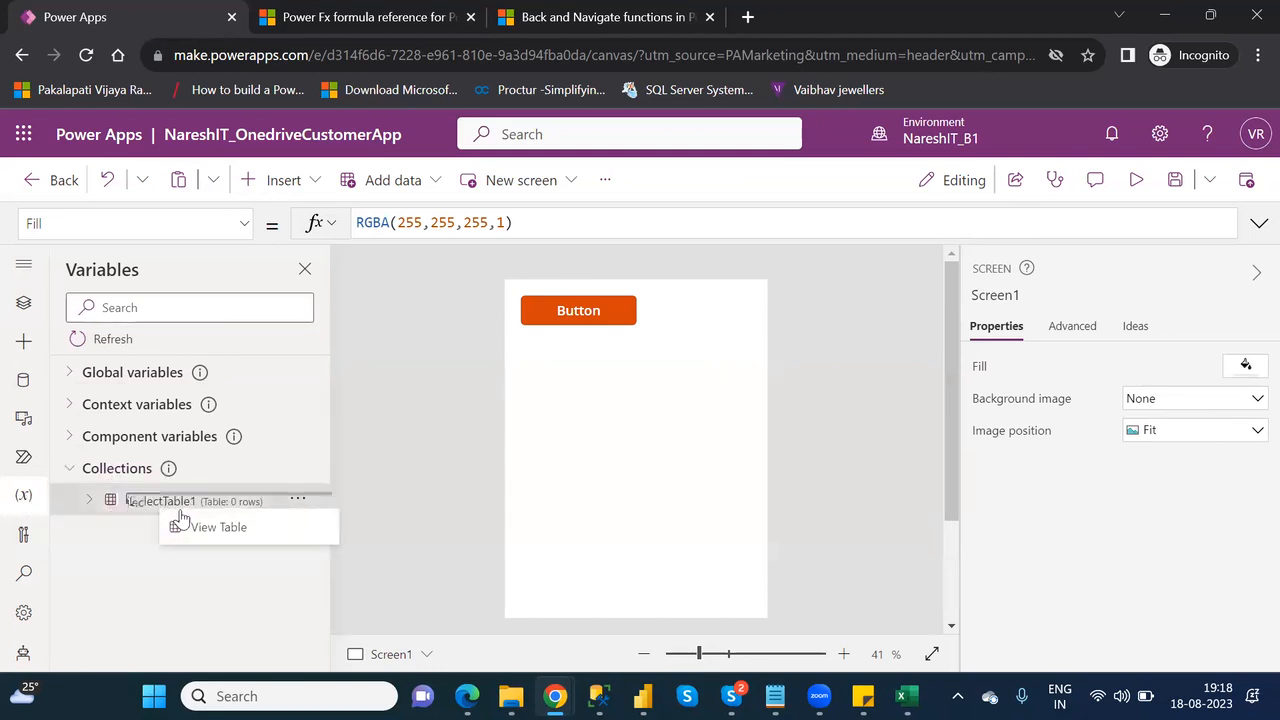
pyautogui.click(232, 528)
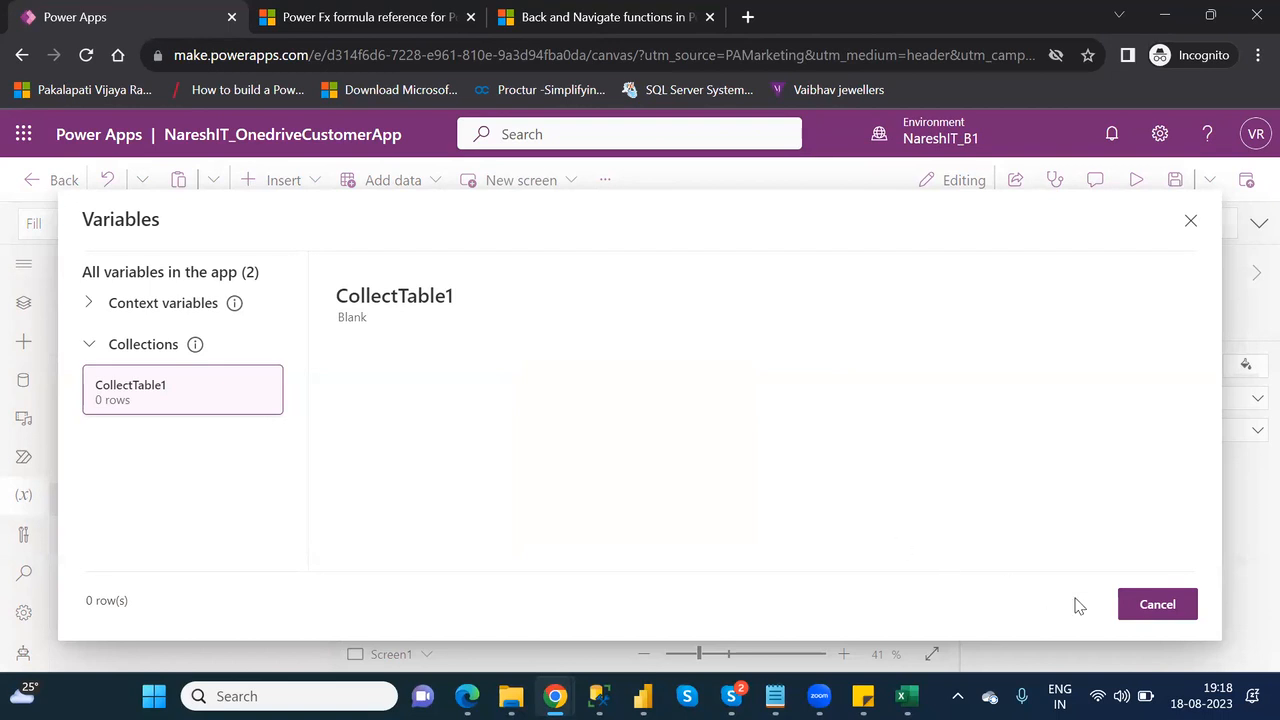
pyautogui.click(1153, 605)
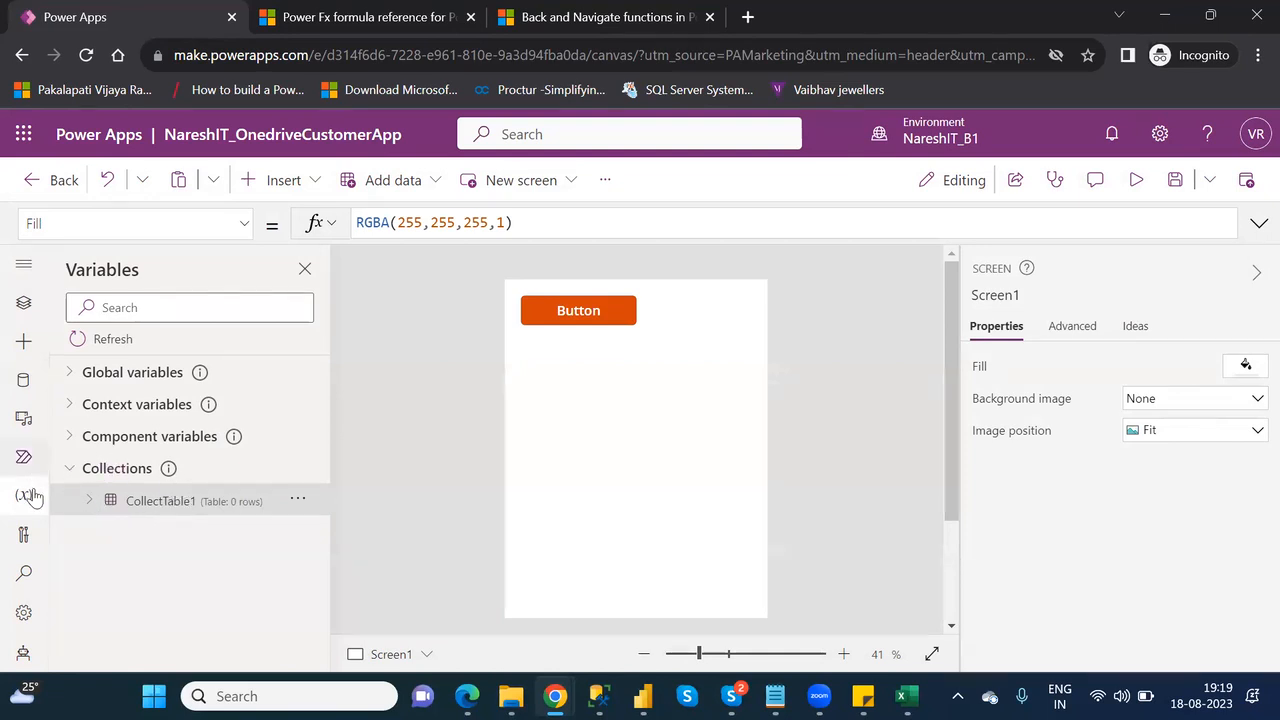
# - Insert a data table on Screen1 and place it below the button at X 0, Y 208
pyautogui.click(560, 312)
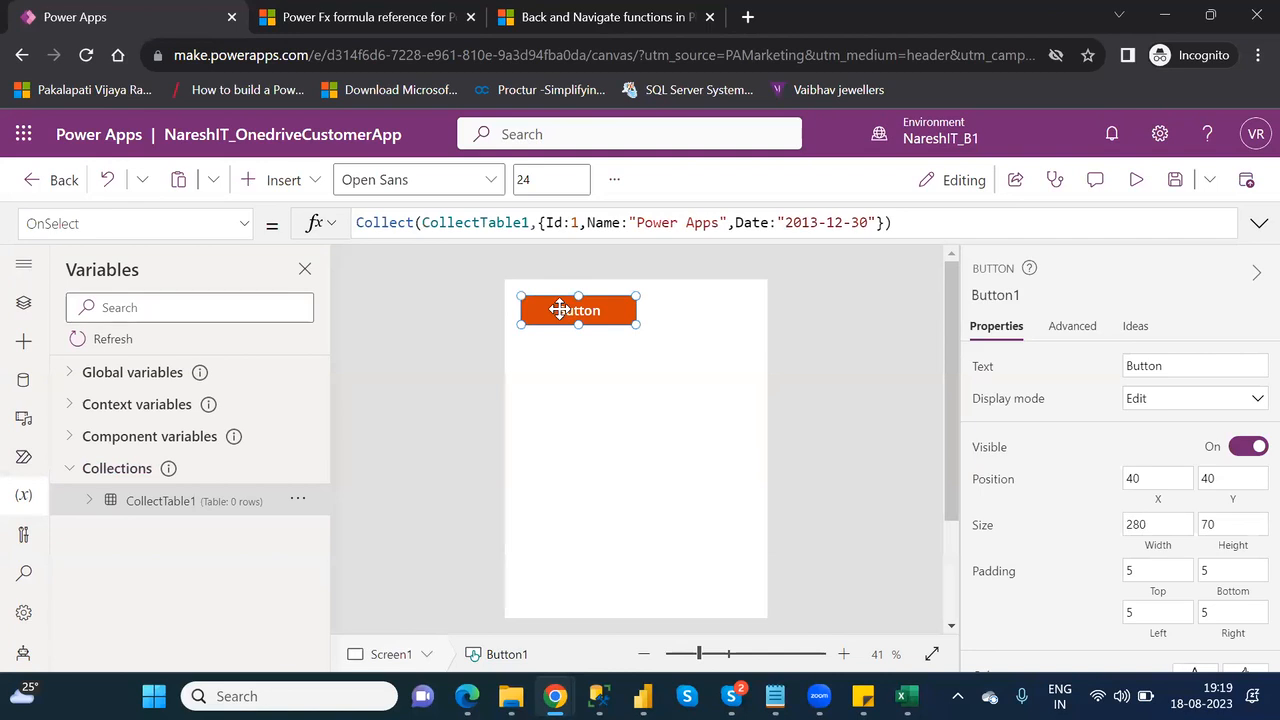
pyautogui.click(614, 382)
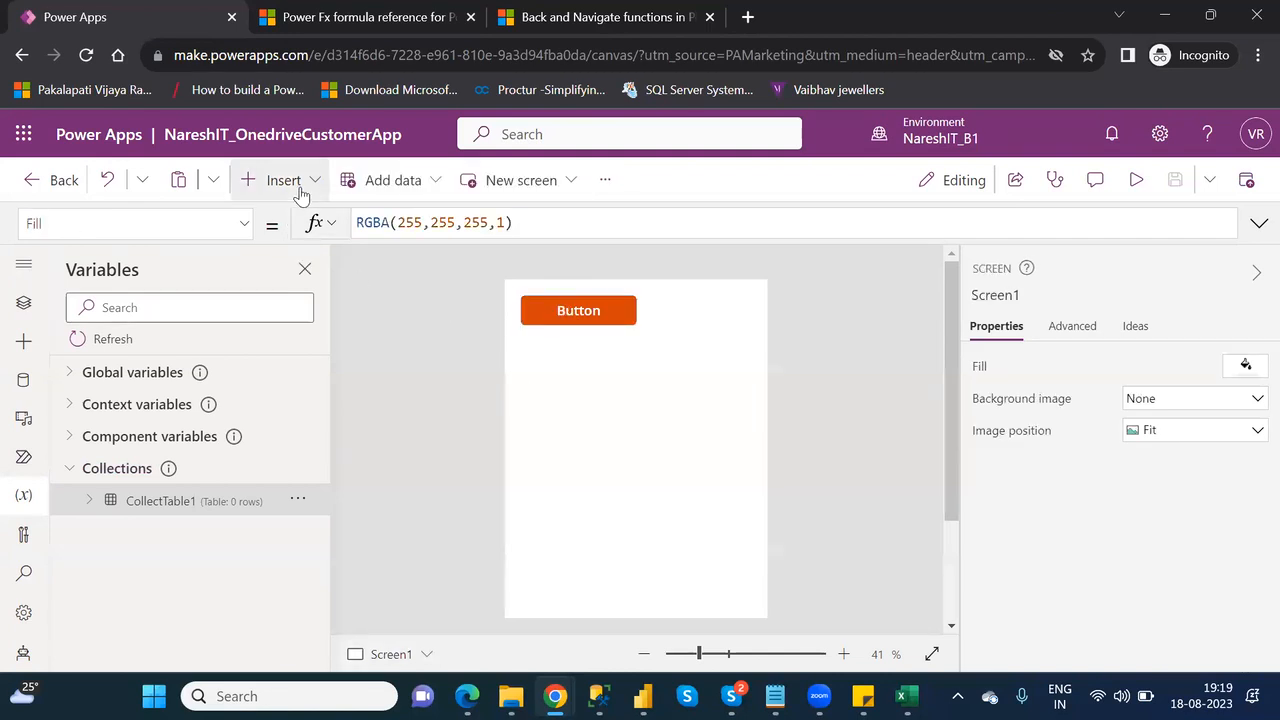
pyautogui.click(283, 180)
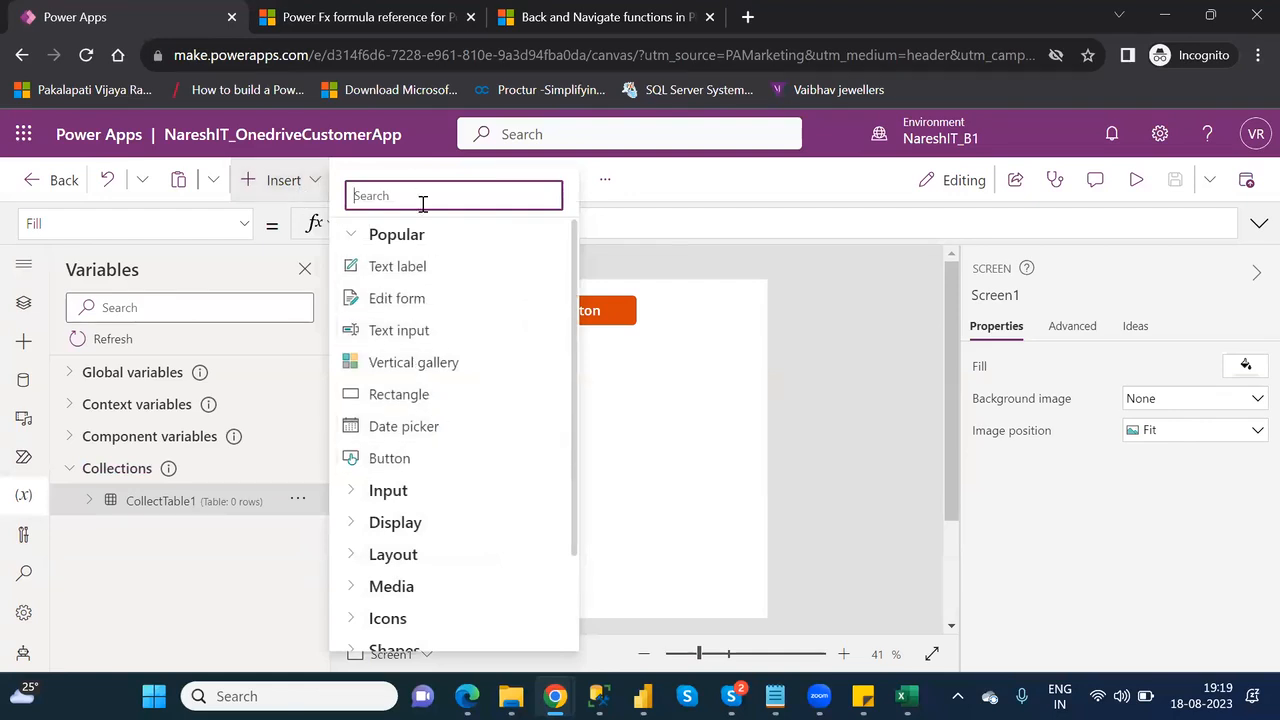
pyautogui.write('data')
pyautogui.click(423, 265)
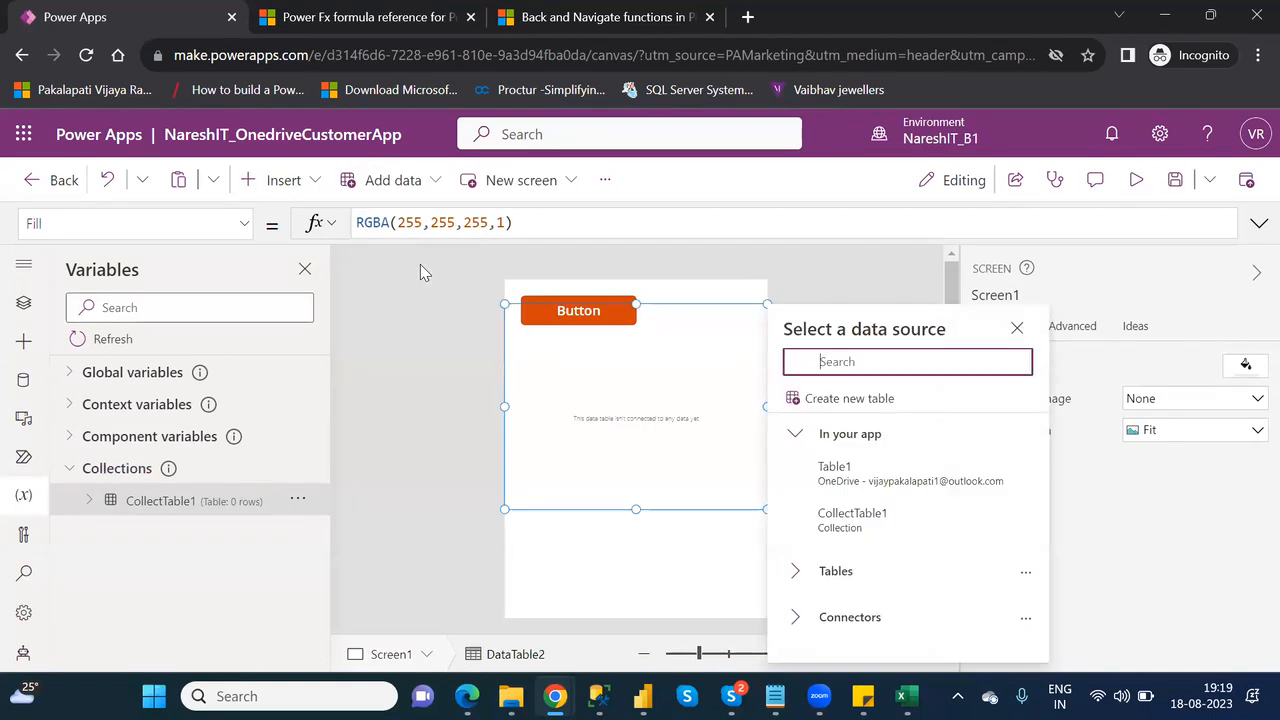
pyautogui.moveTo(687, 302); pyautogui.dragTo(690, 361)
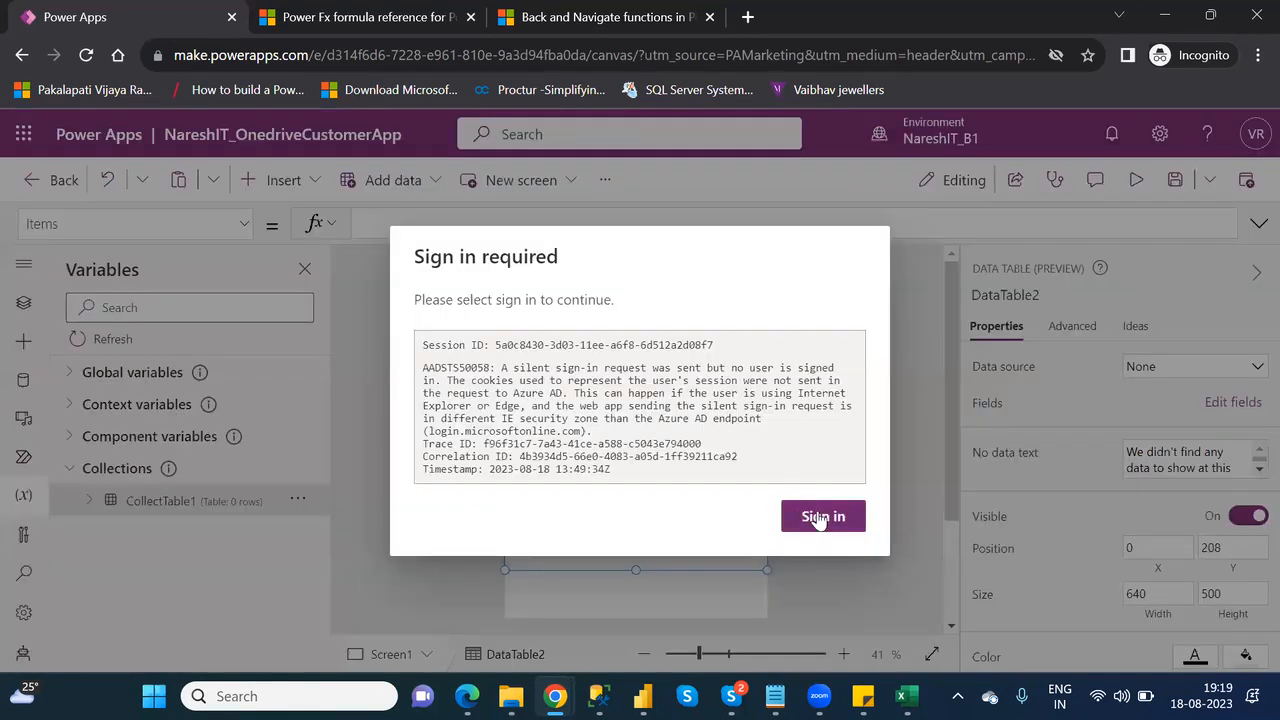
# - Proceed with the required sign-in and set the data table's data source to the CollectTable1 collection
pyautogui.click(822, 516)
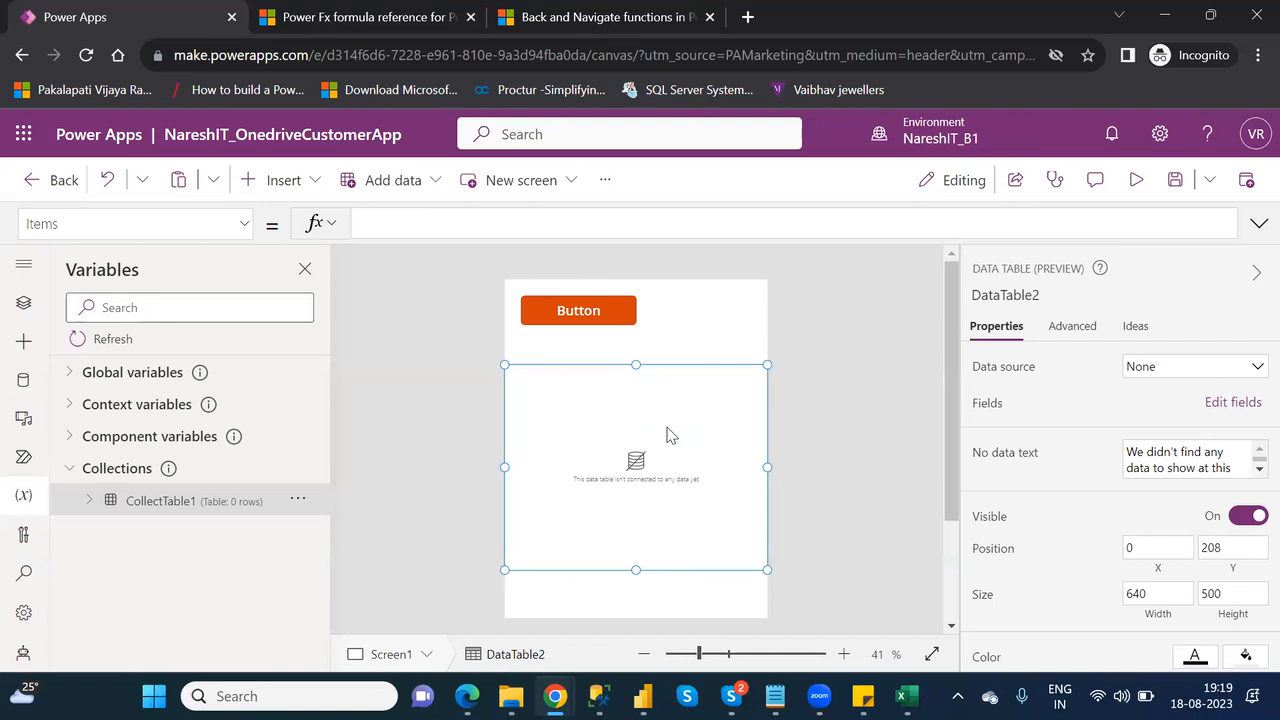
pyautogui.click(1150, 370)
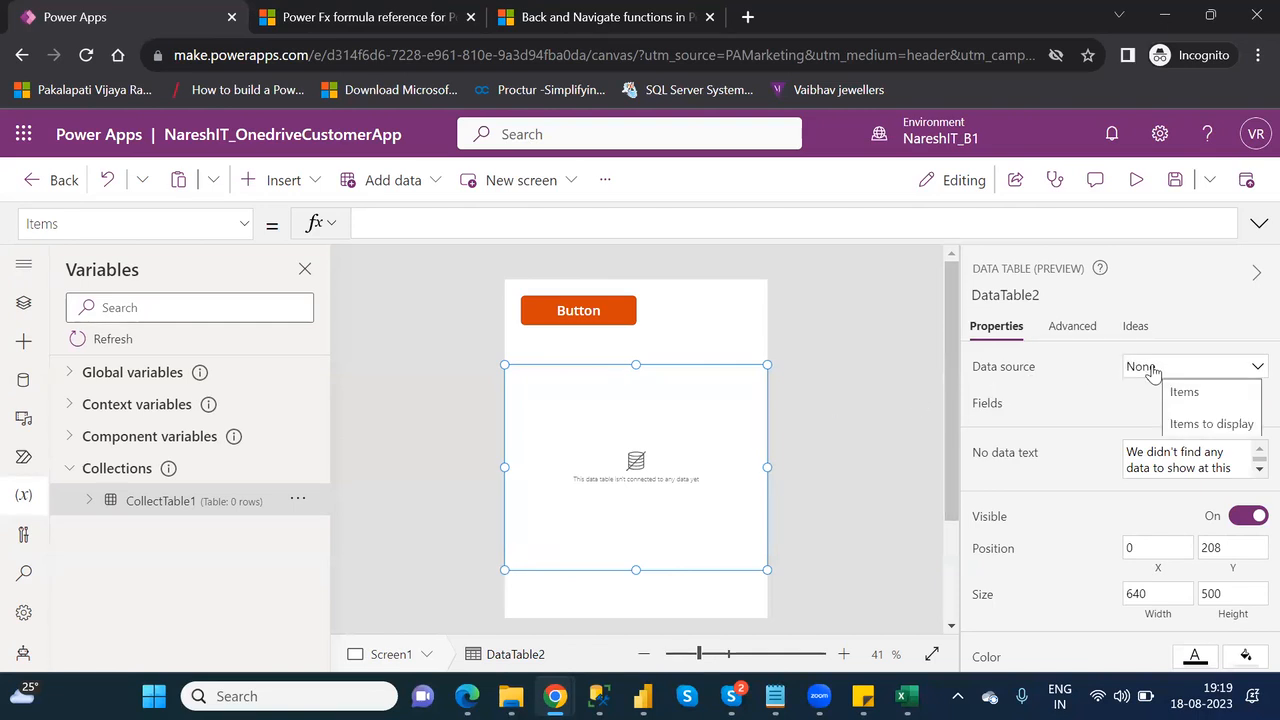
pyautogui.click(1152, 372)
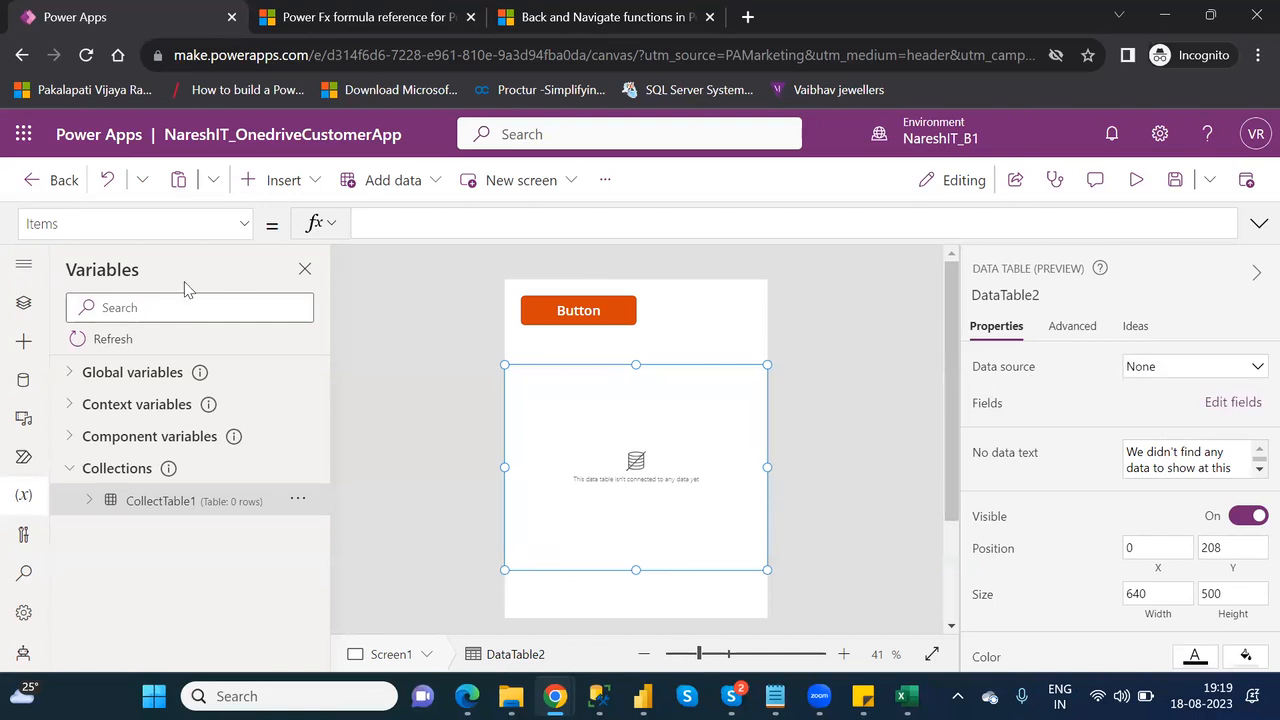
pyautogui.click(24, 265)
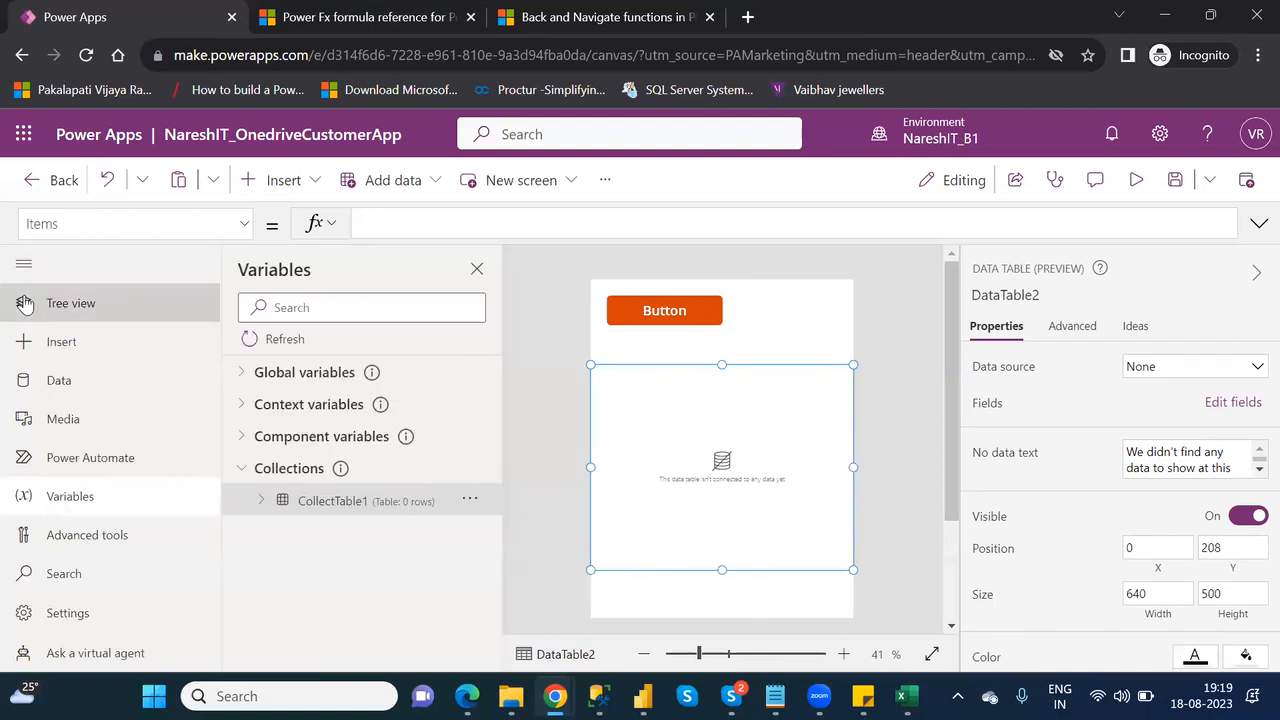
pyautogui.click(44, 304)
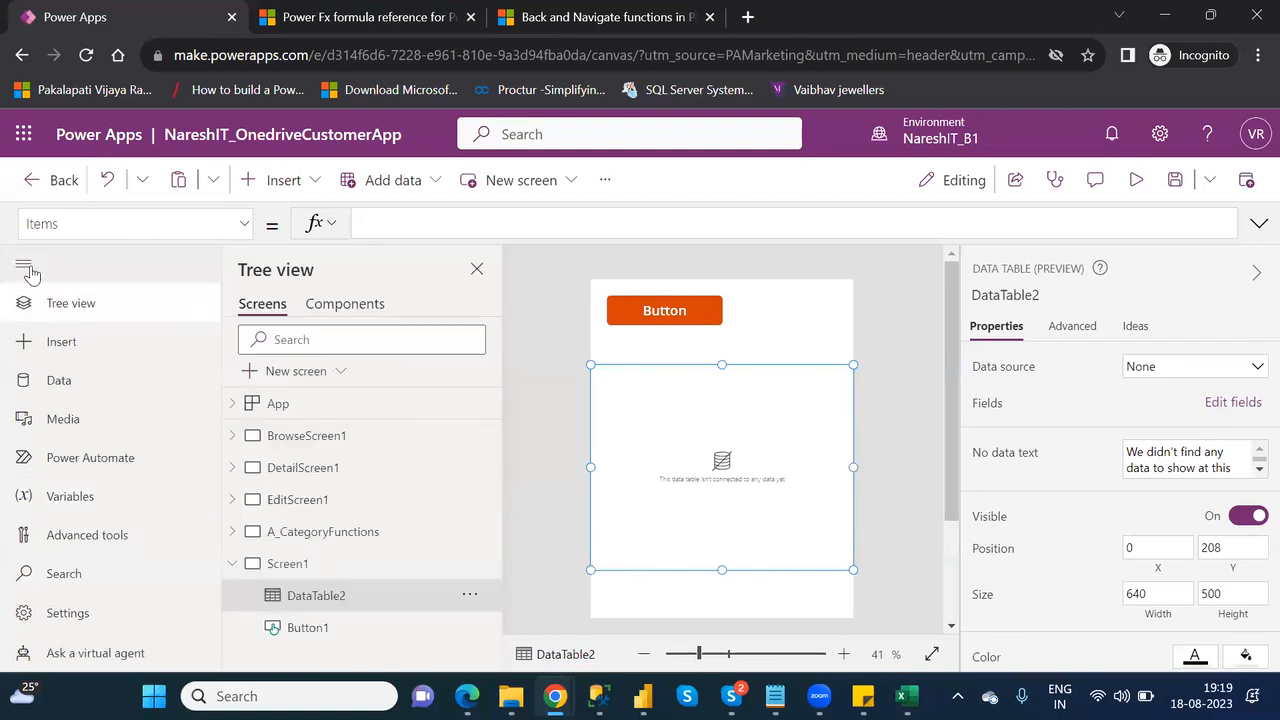
pyautogui.click(26, 268)
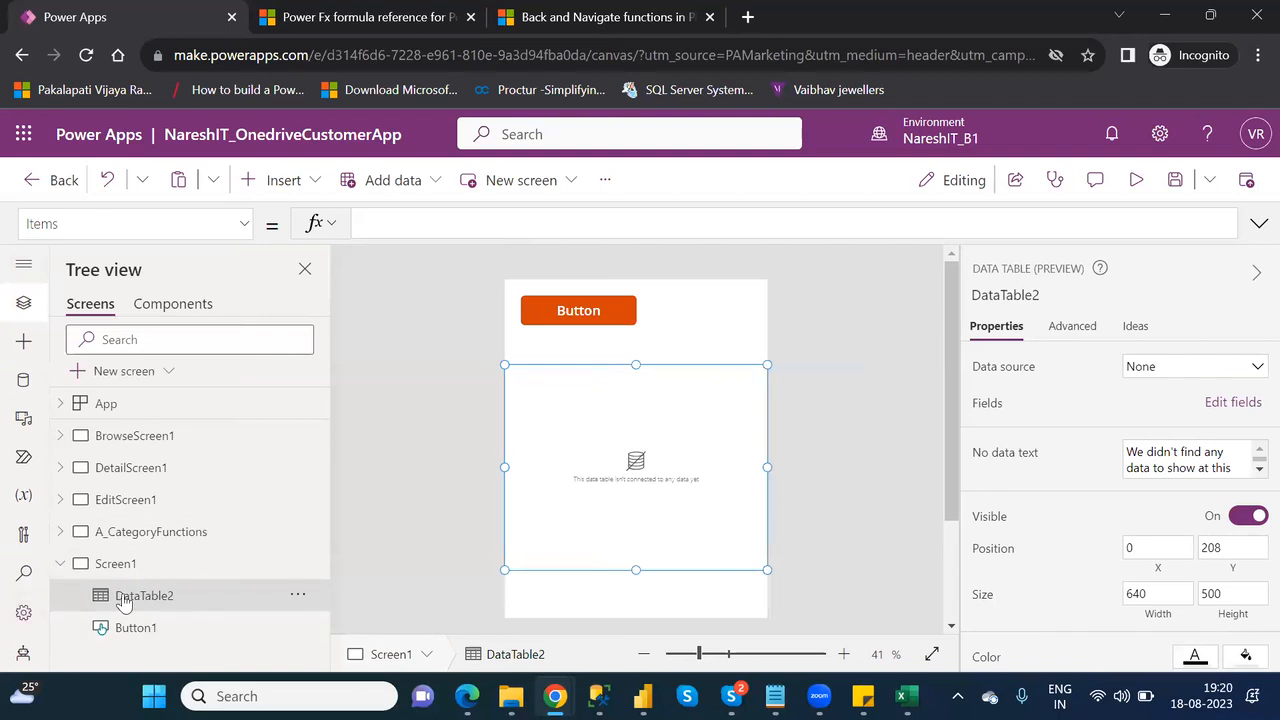
pyautogui.click(1180, 370)
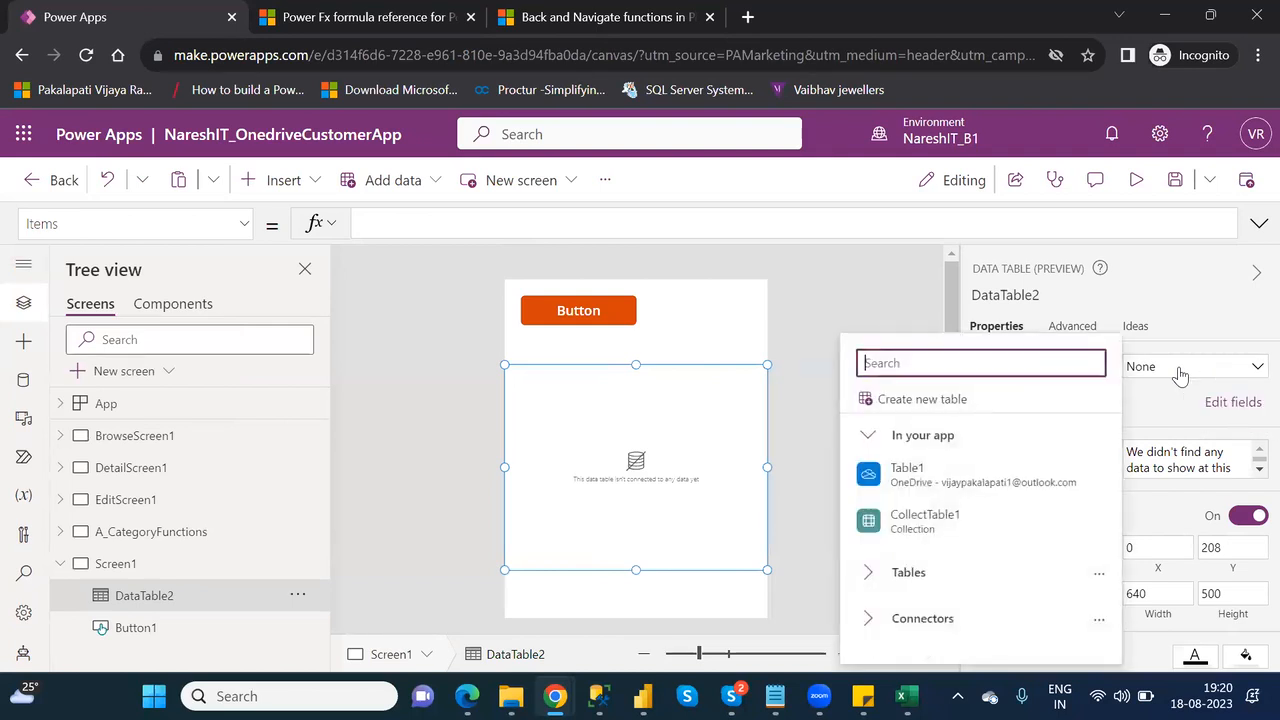
pyautogui.click(957, 521)
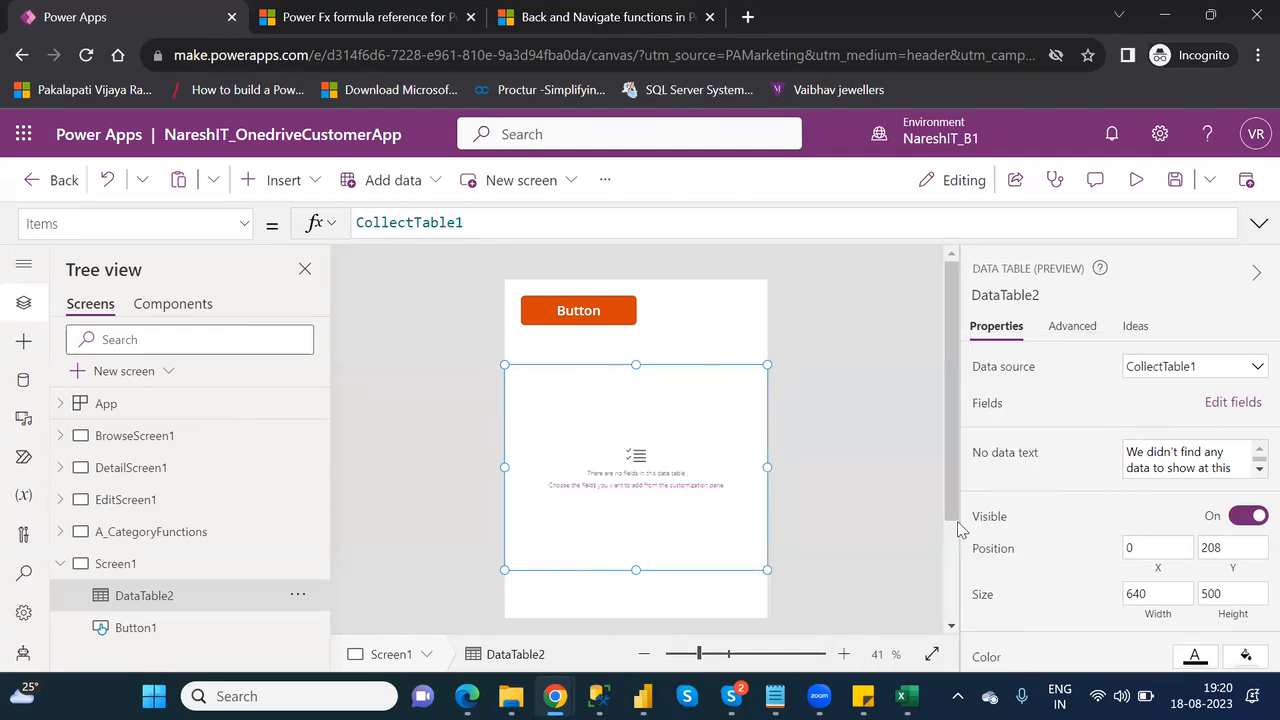
# - Add the Id and Name fields to the data table and close the field list
pyautogui.click(1233, 401)
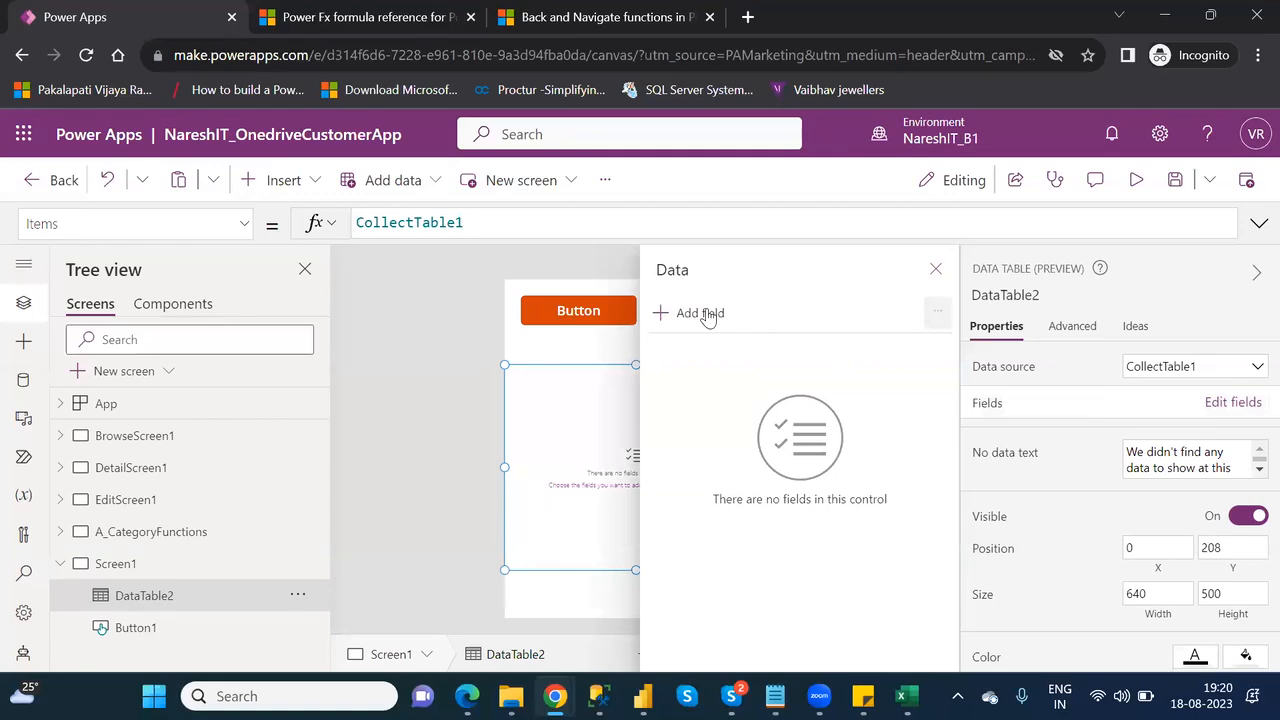
pyautogui.click(703, 313)
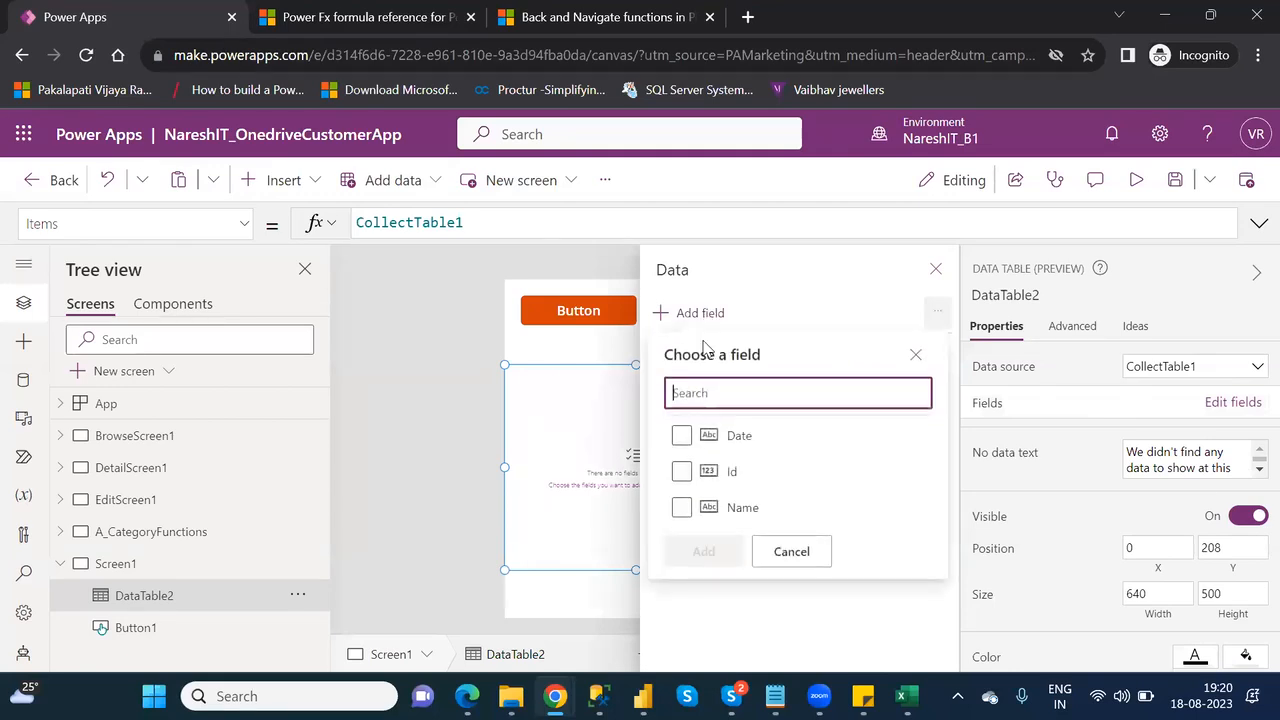
pyautogui.click(681, 474)
pyautogui.click(682, 509)
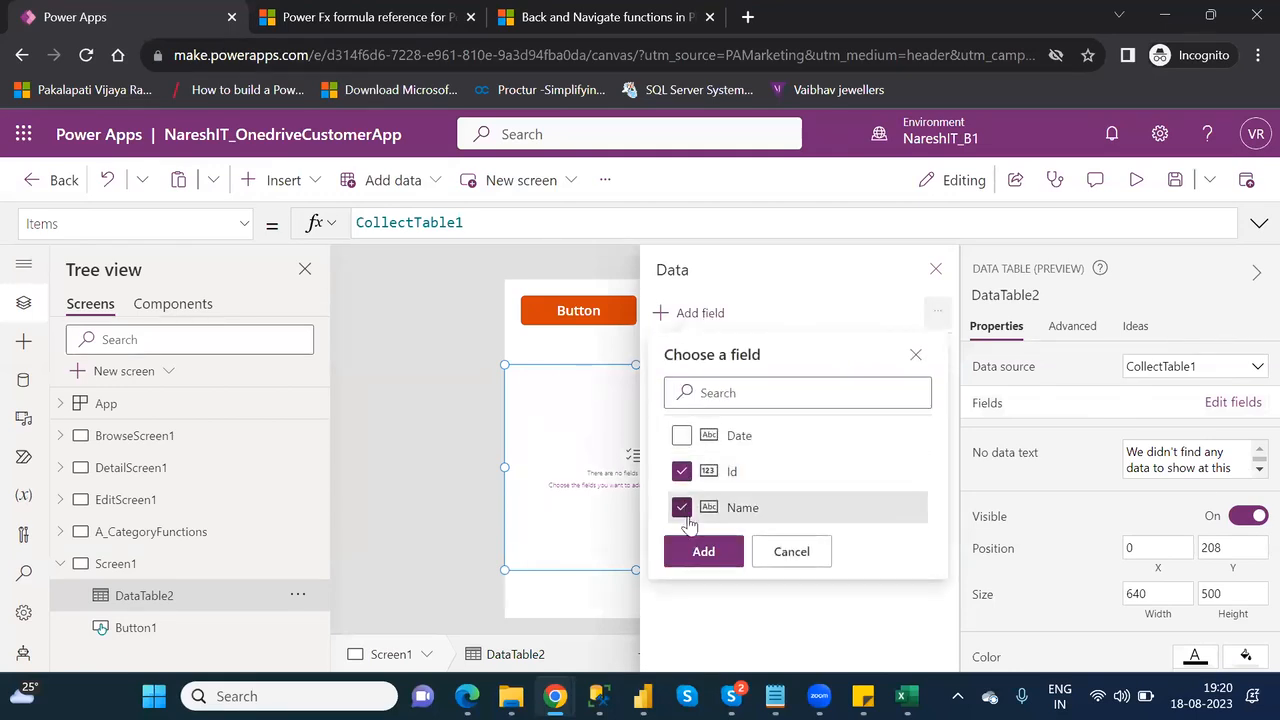
pyautogui.click(714, 555)
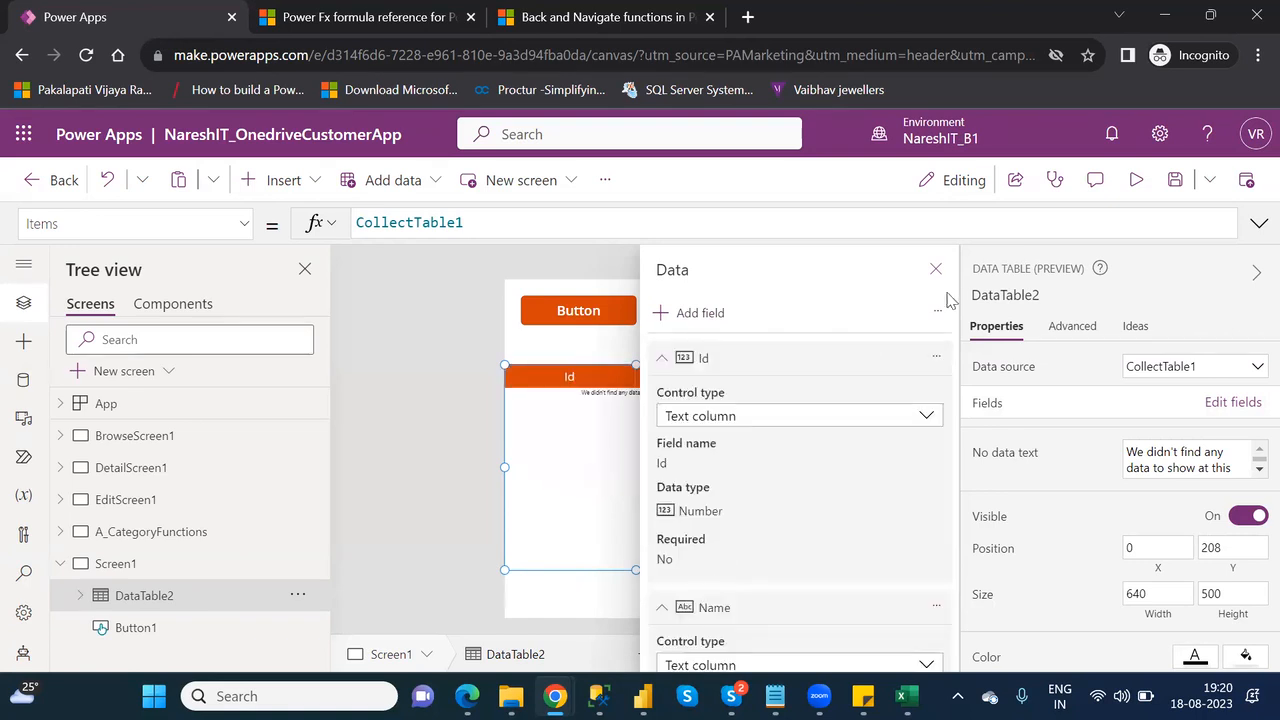
pyautogui.click(936, 272)
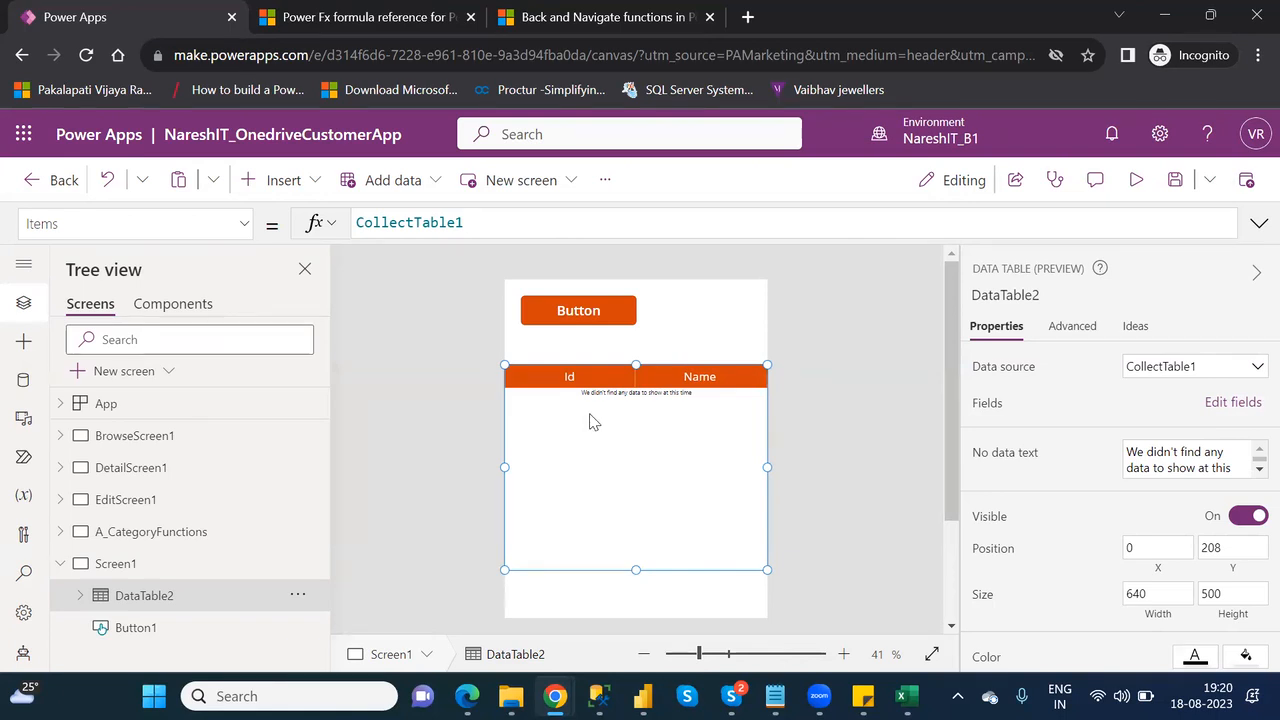
# - Save the app and run the button's Collect action once in preview mode before returning to the editor
pyautogui.click(580, 310)
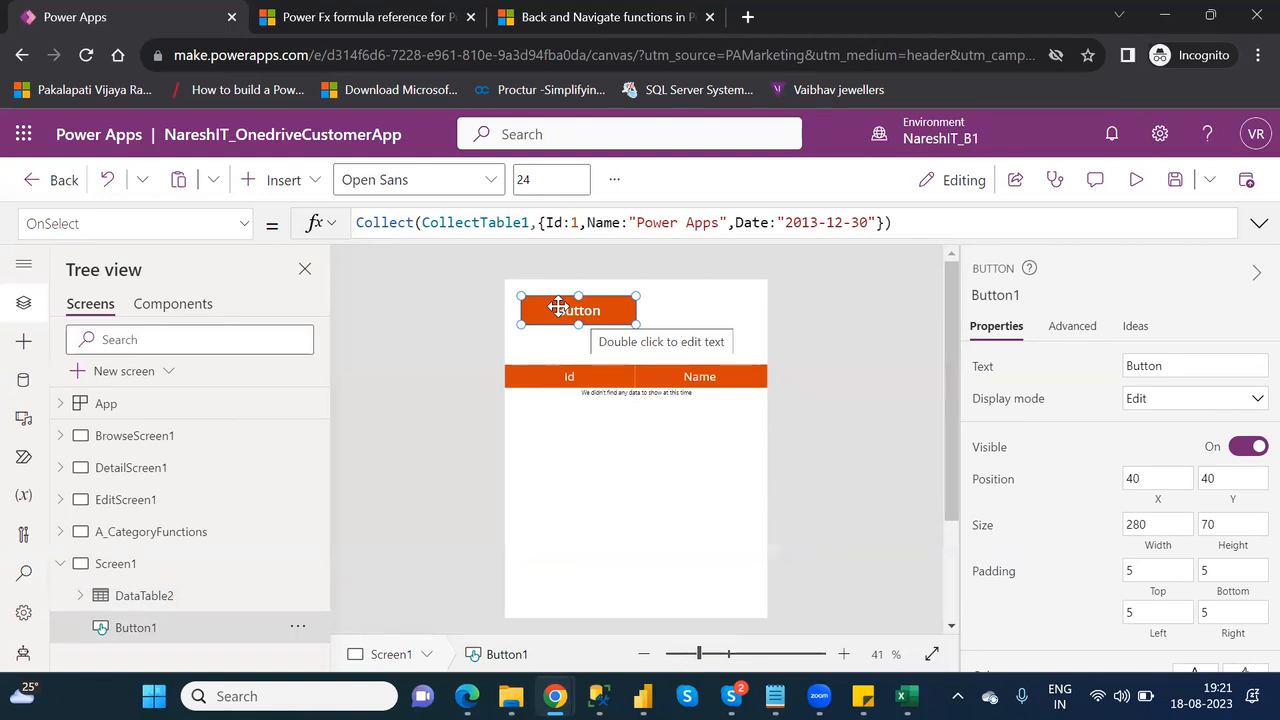
pyautogui.hotkey('ctrl', 's')
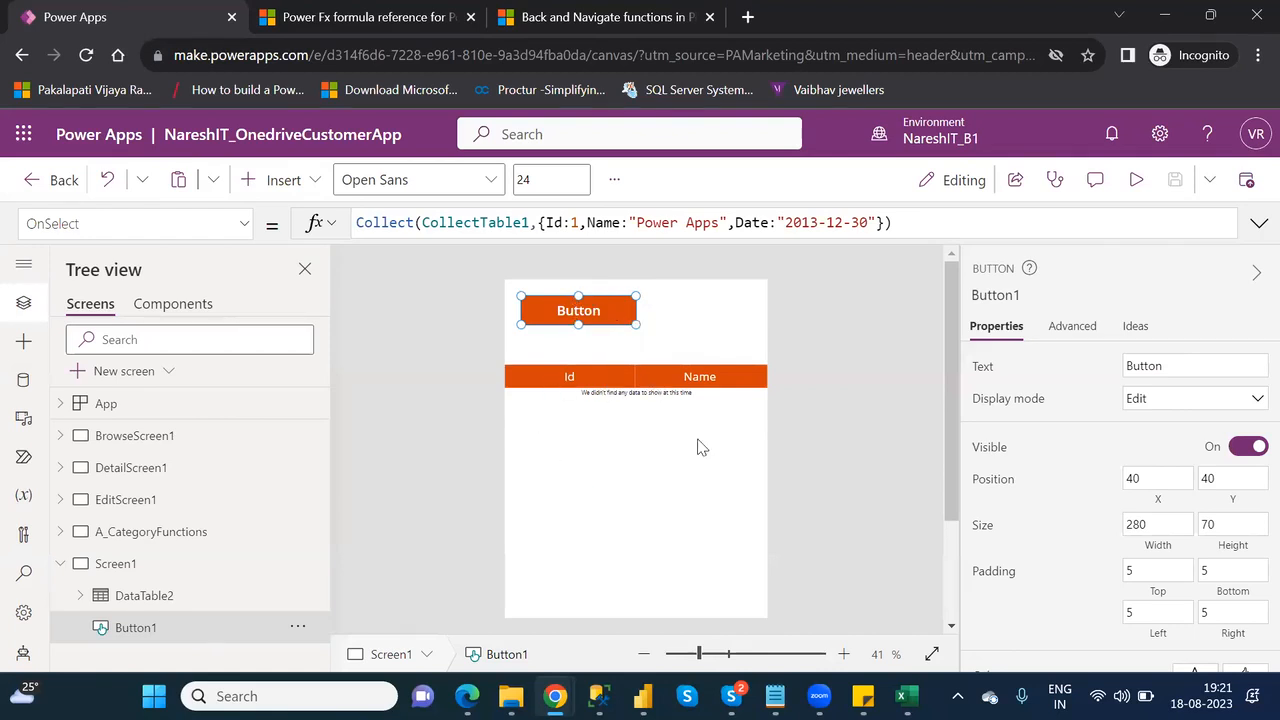
pyautogui.click(1136, 180)
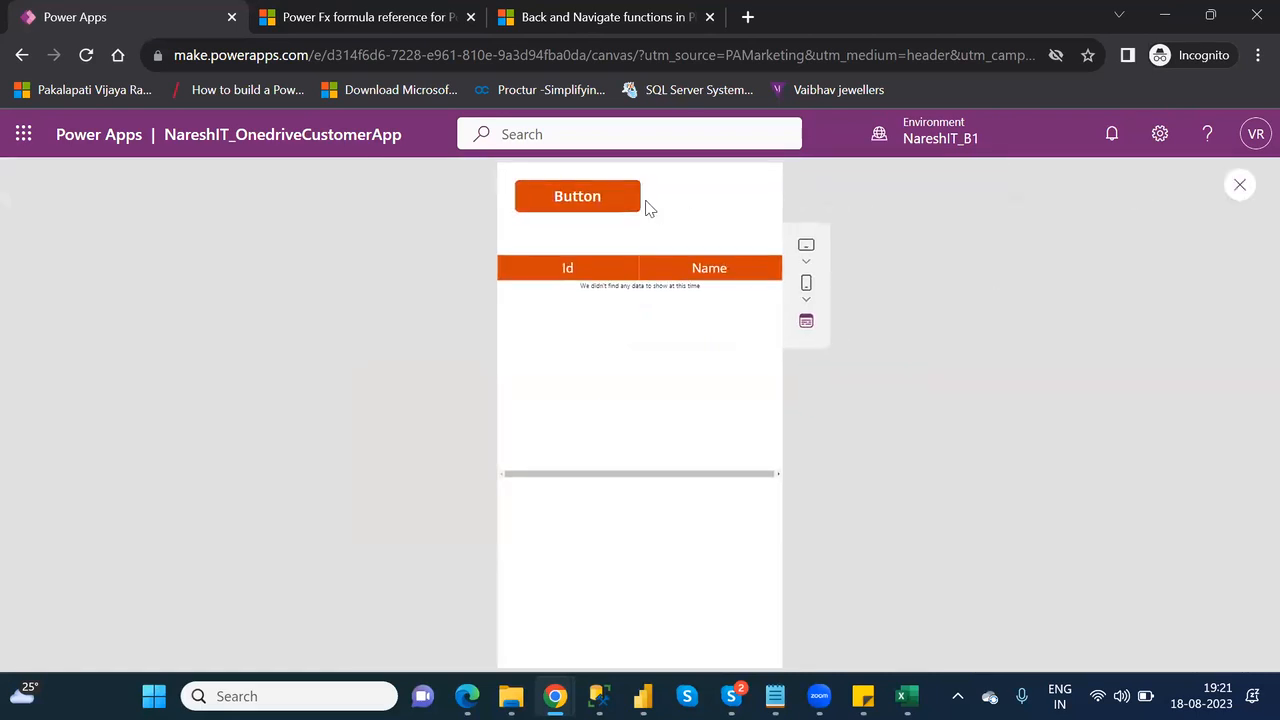
pyautogui.click(588, 203)
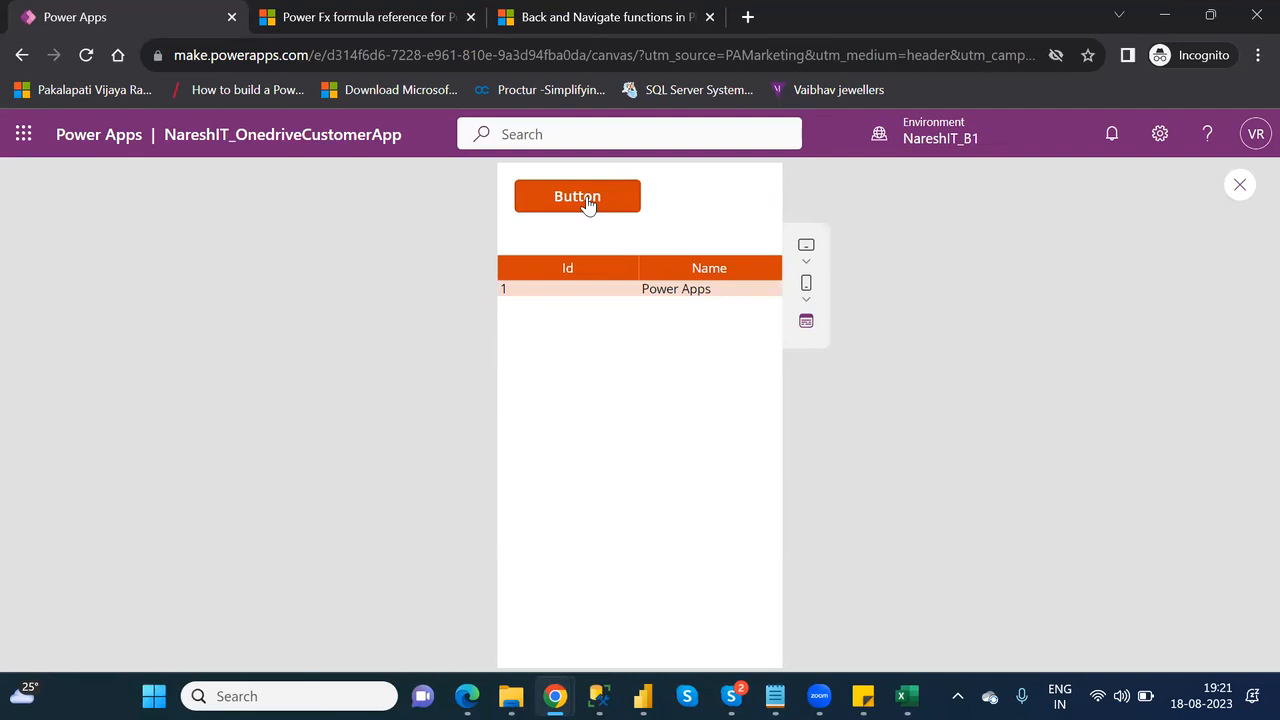
pyautogui.click(1241, 186)
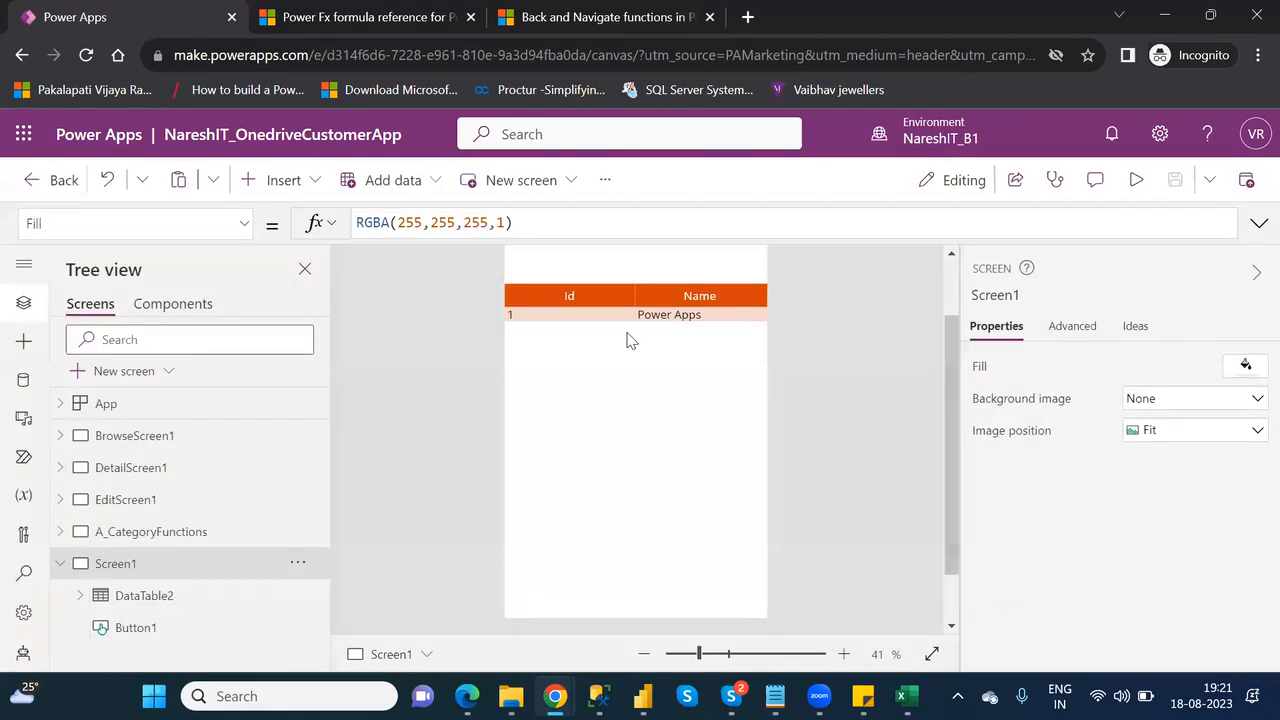
# - View the records of the CollectTable1 collection as a table from the app's variables and close the view
pyautogui.click(24, 500)
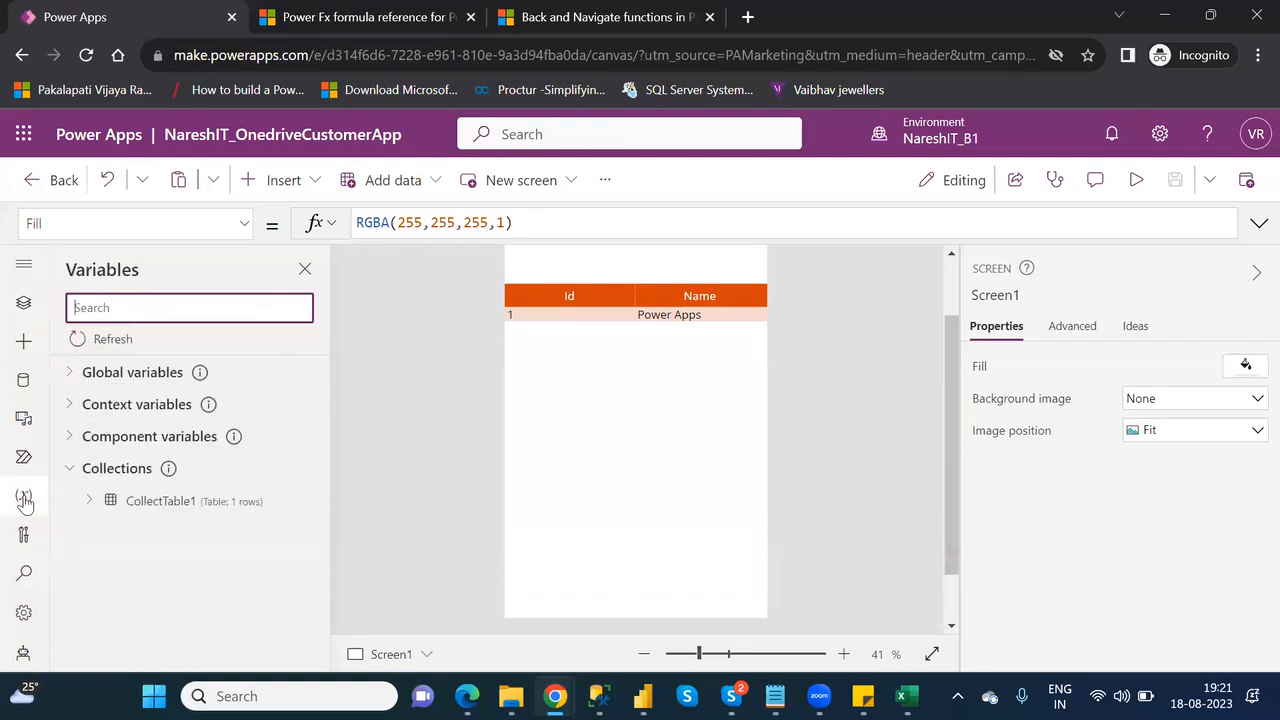
pyautogui.click(157, 507)
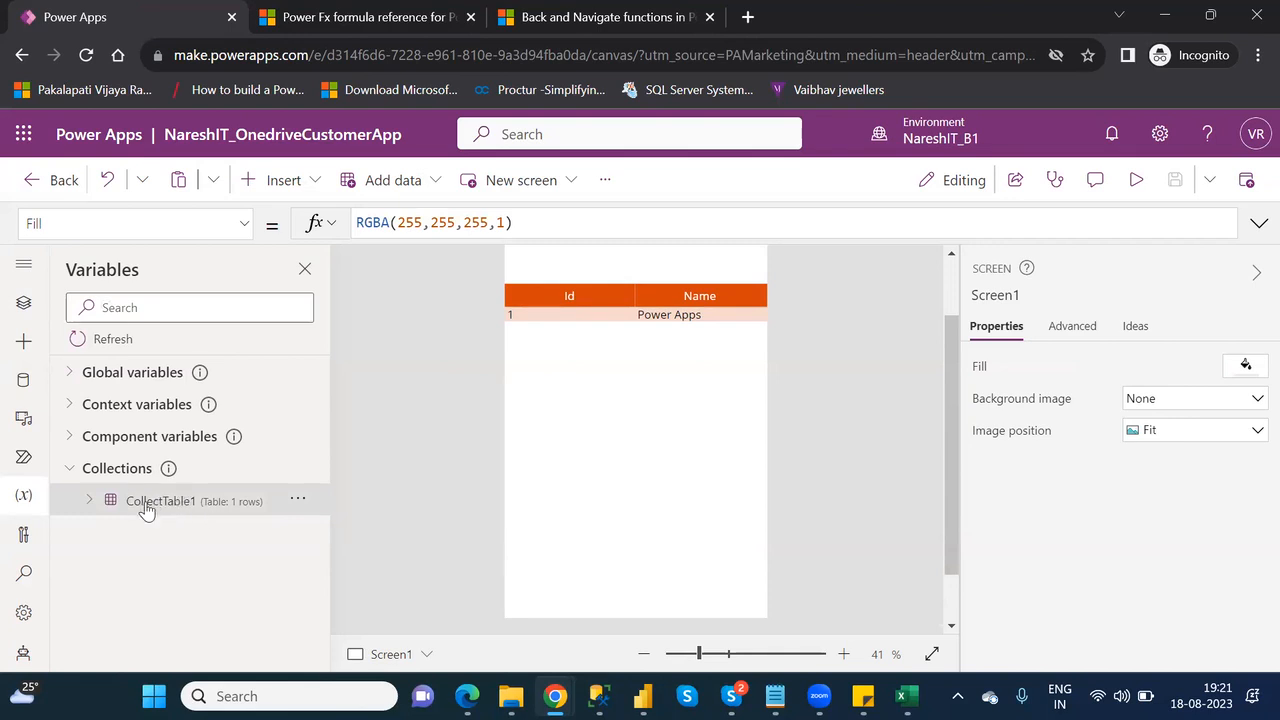
pyautogui.moveTo(147, 510)
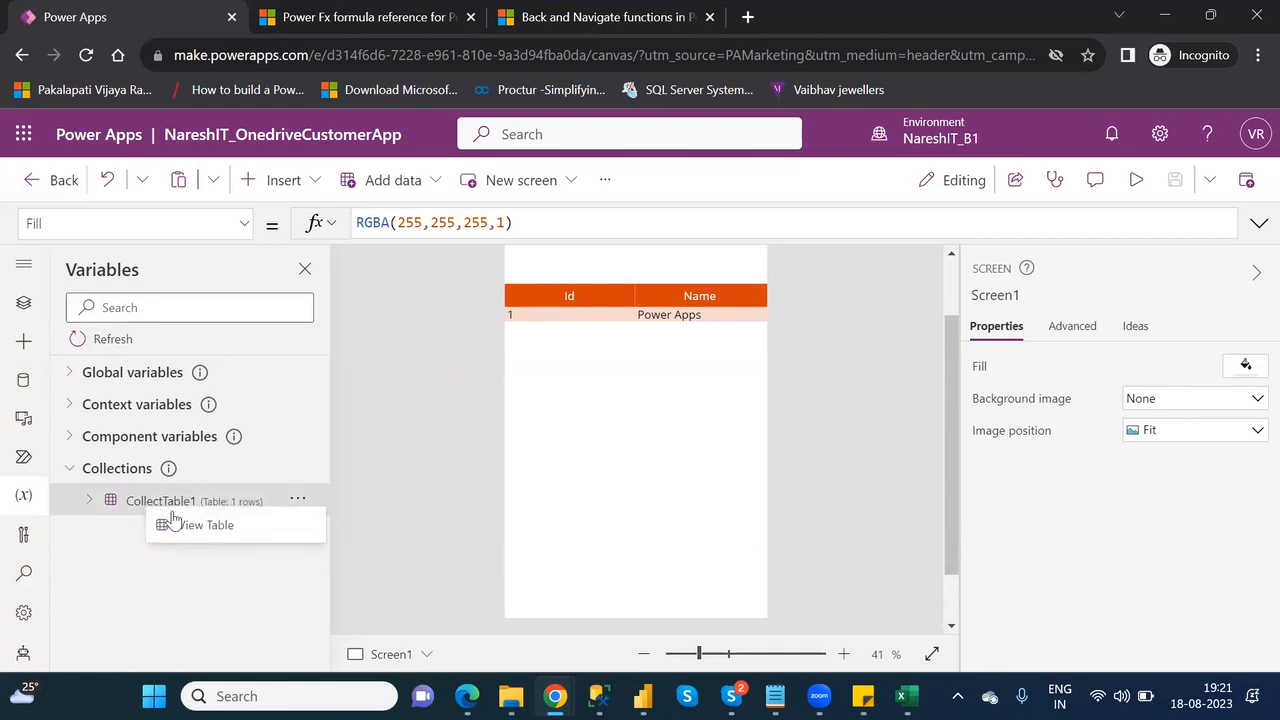
pyautogui.click(205, 530)
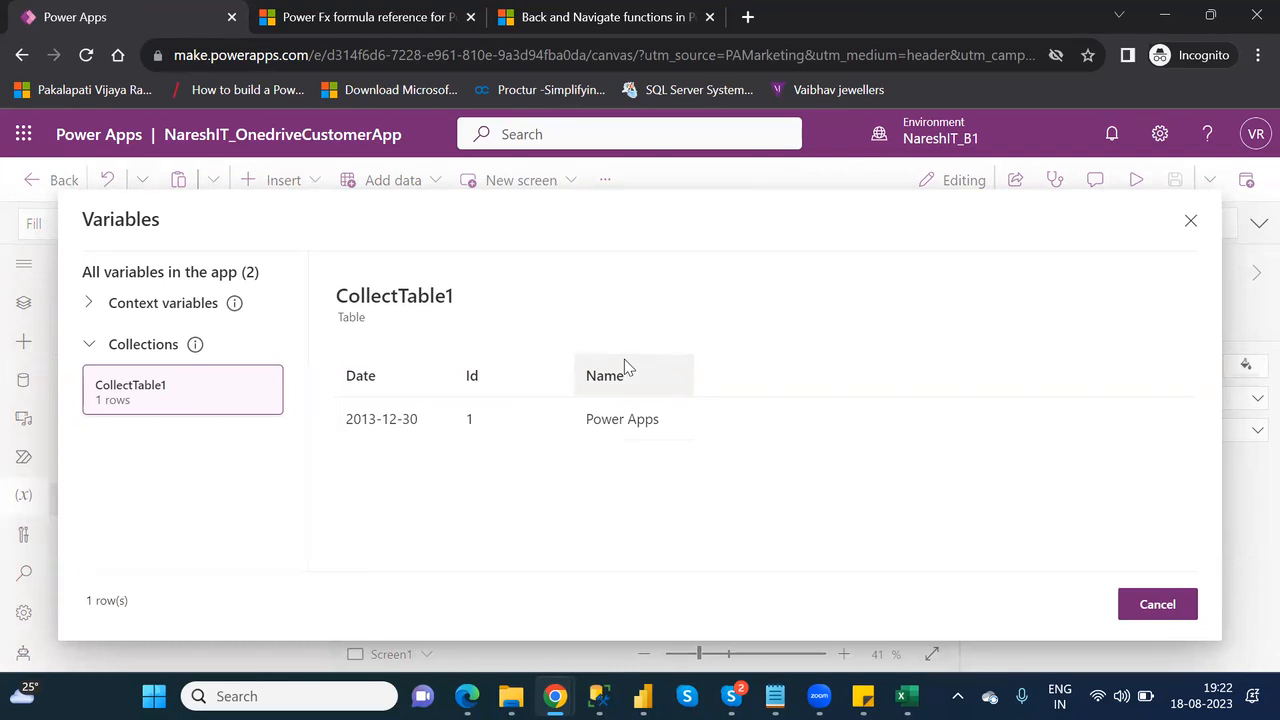
pyautogui.click(1157, 604)
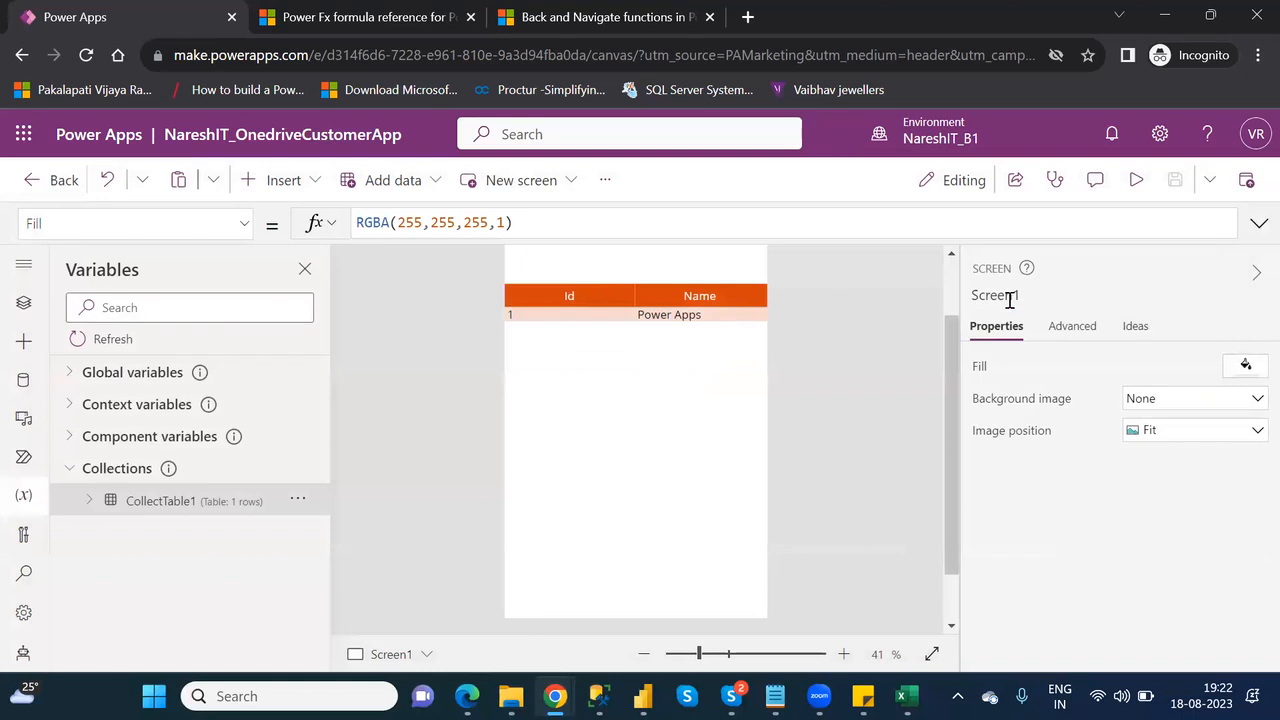
# - Append a copy of the existing record, separated by a comma, as a second item in the button's OnSelect Collect formula
pyautogui.click(950, 271)
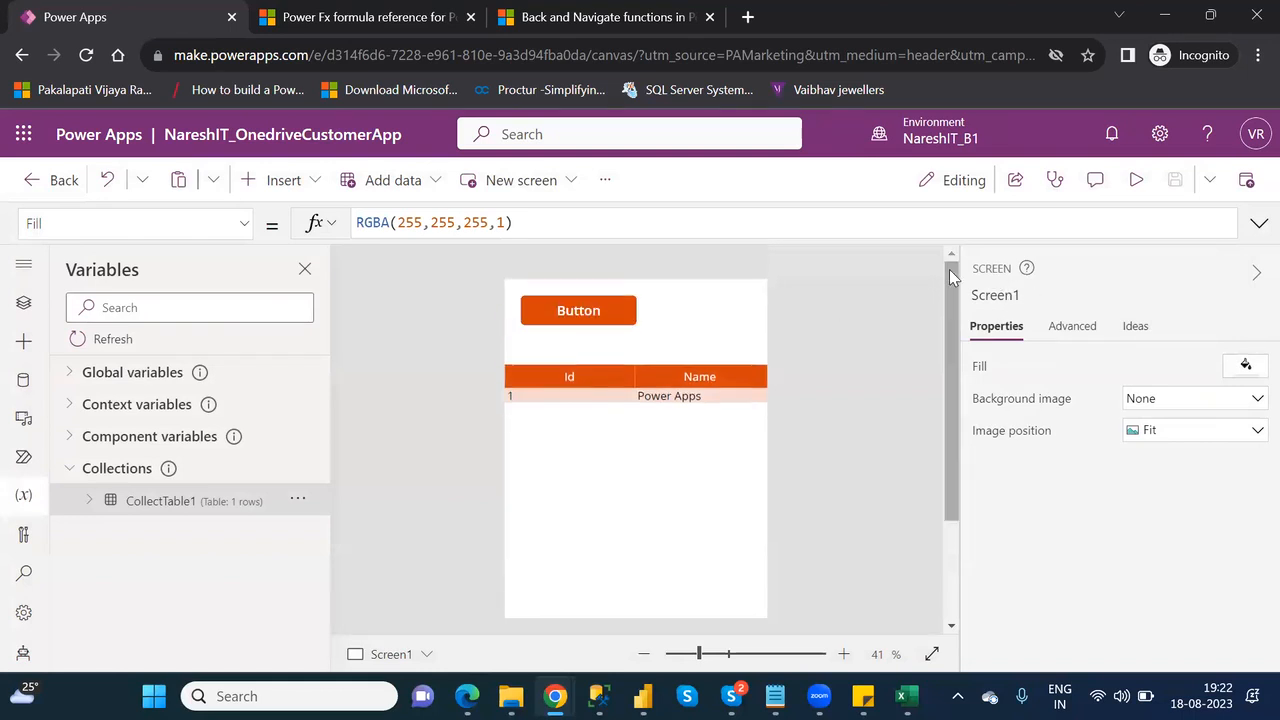
pyautogui.click(570, 305)
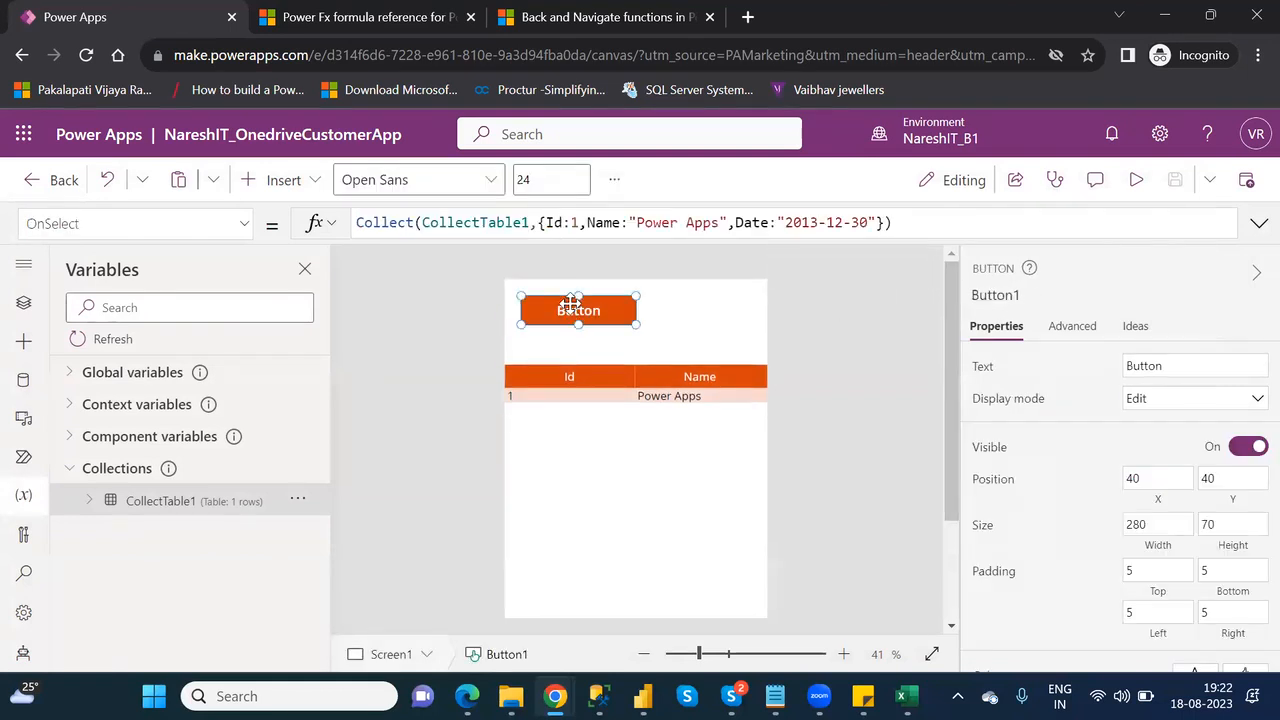
pyautogui.click(885, 222)
pyautogui.moveTo(885, 222); pyautogui.dragTo(540, 222)
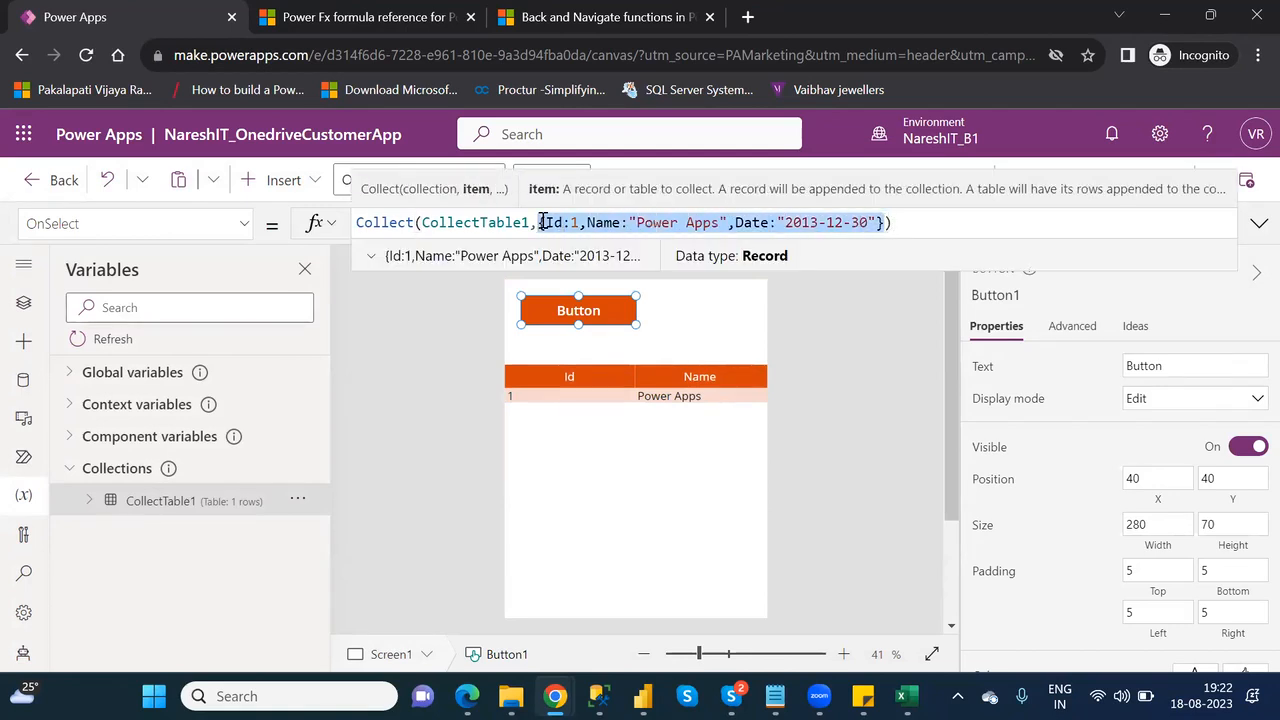
pyautogui.click(889, 223)
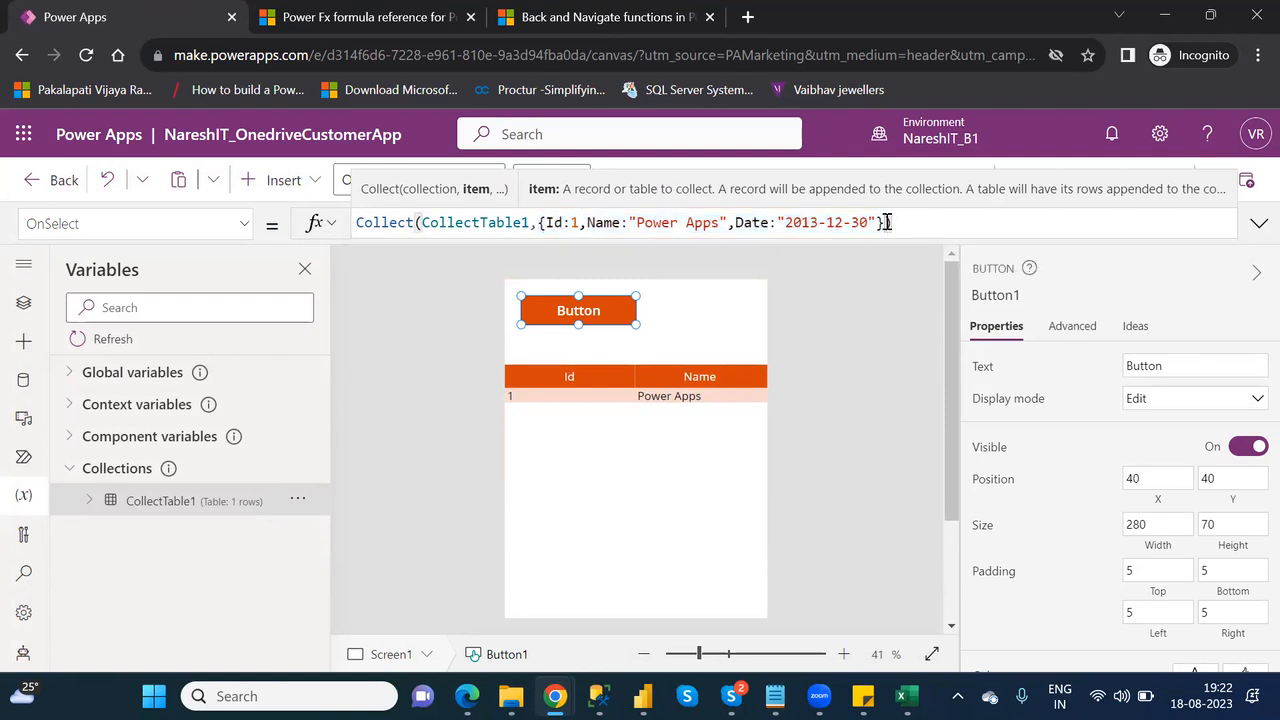
pyautogui.write(')')
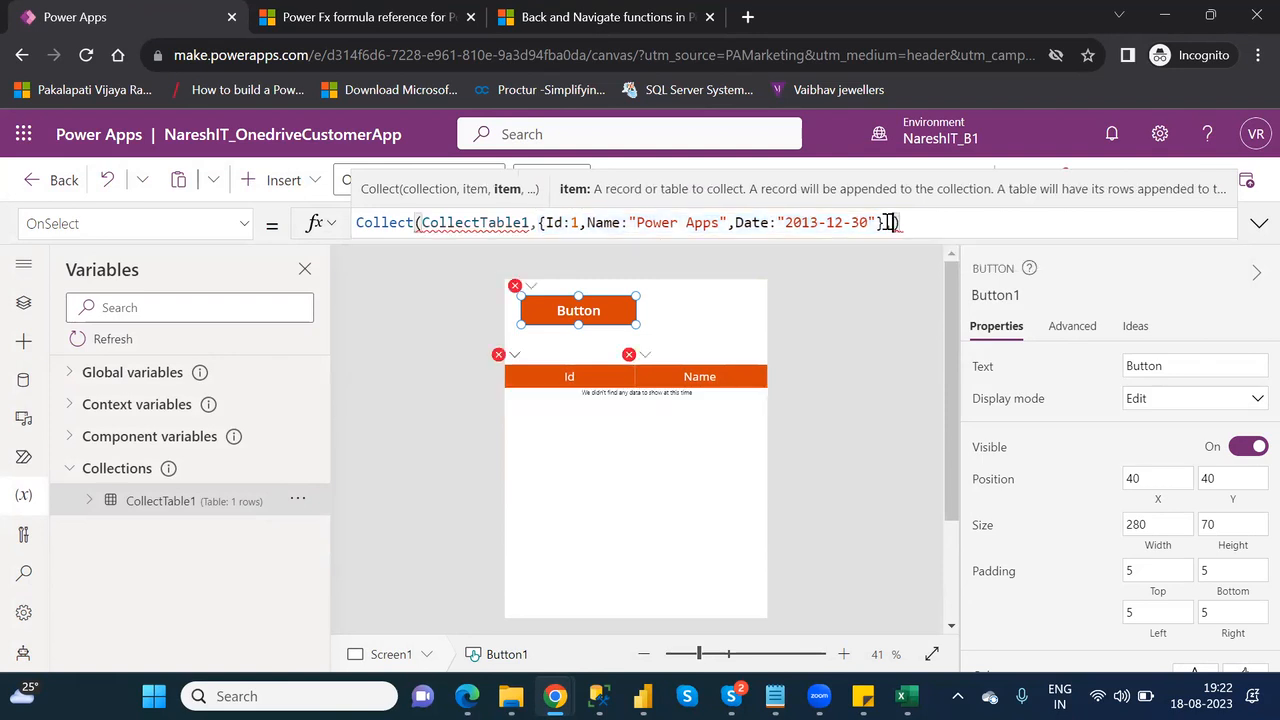
pyautogui.keyDown('shift'); pyautogui.click(540, 222); pyautogui.keyUp('shift')
pyautogui.hotkey('ctrl', 'c')
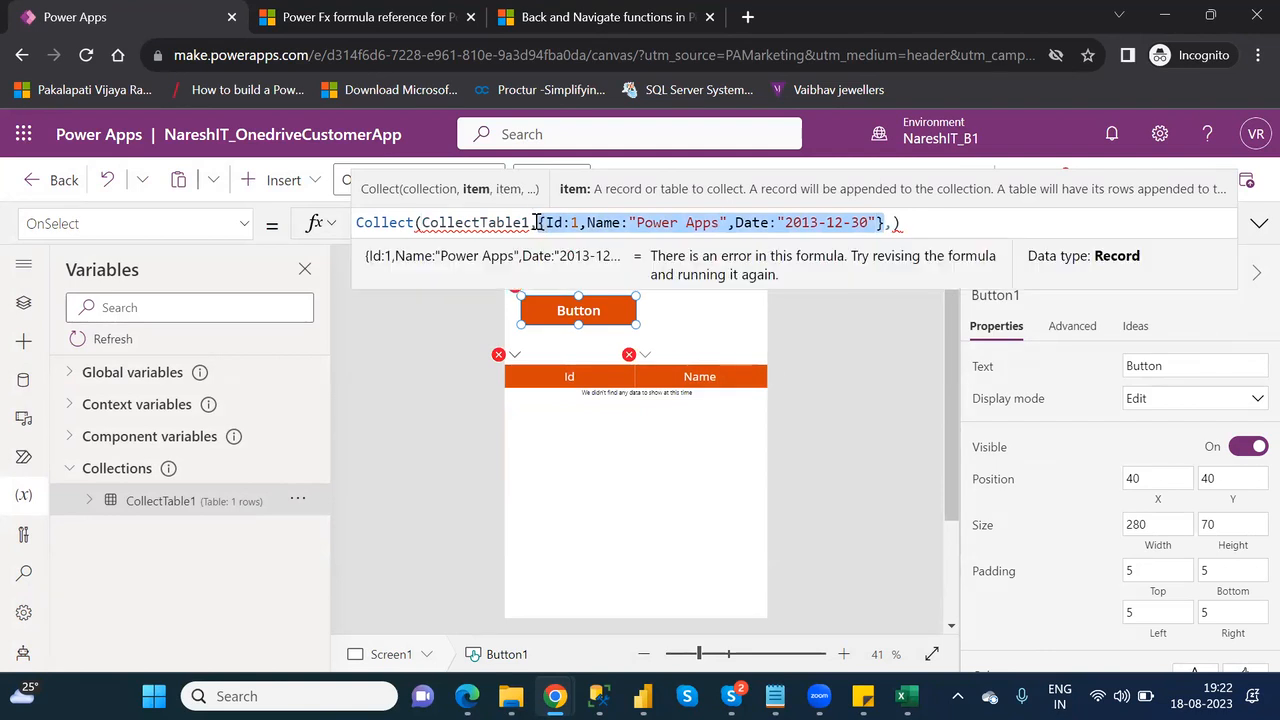
pyautogui.click(897, 223)
pyautogui.hotkey('ctrl', 'v')
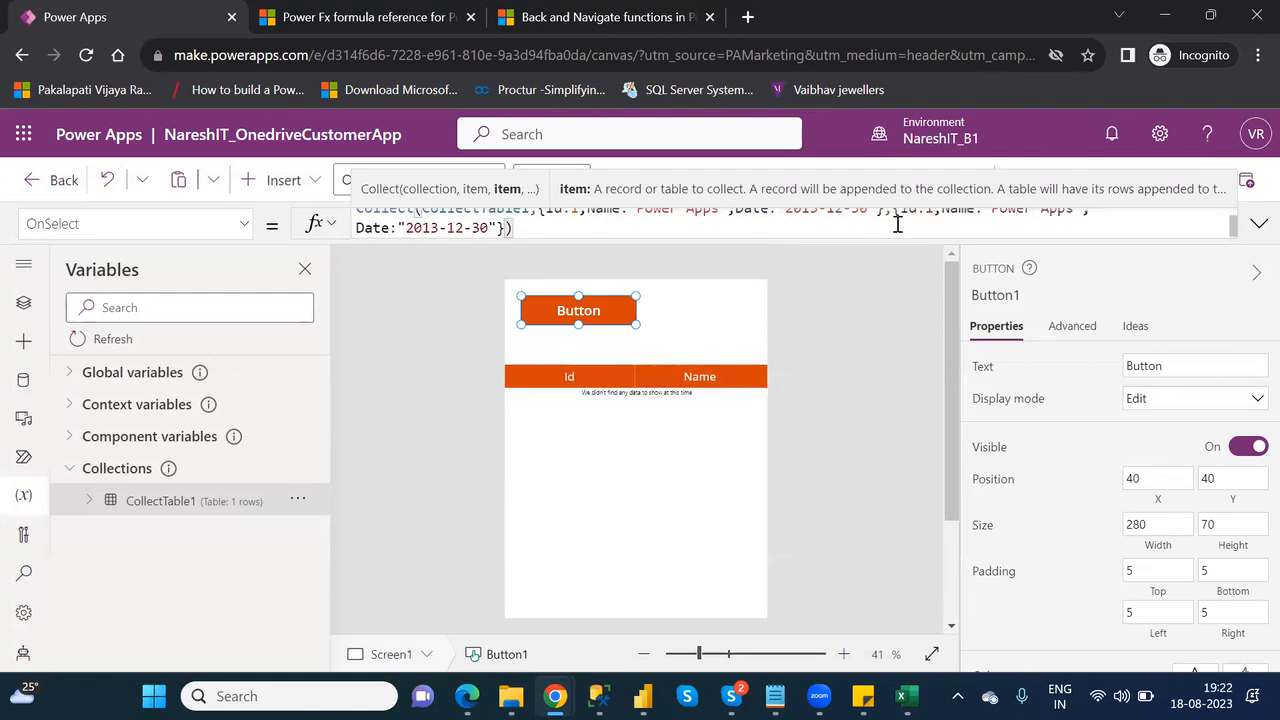
# - Expand the formula editor and change the second record's Id to 2 and its Name to "Canvas Apps"
pyautogui.click(1259, 223)
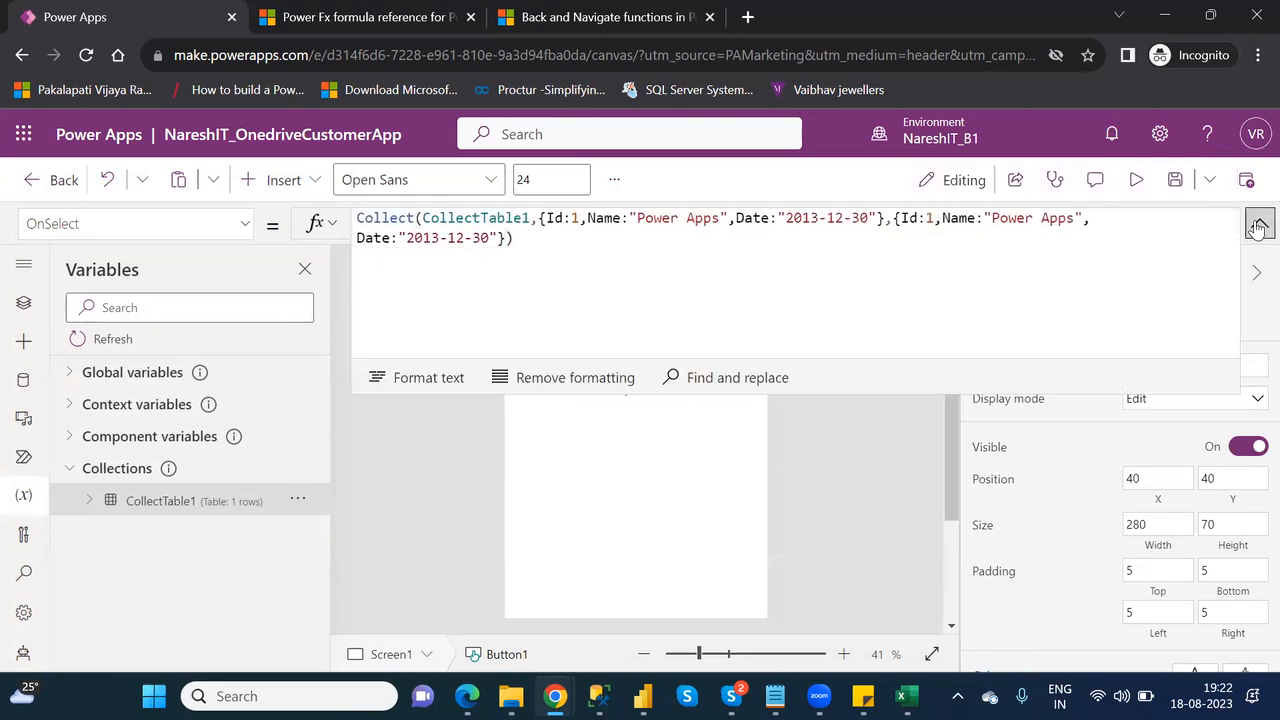
pyautogui.click(938, 225)
pyautogui.press('BackSpace')
pyautogui.write('2')
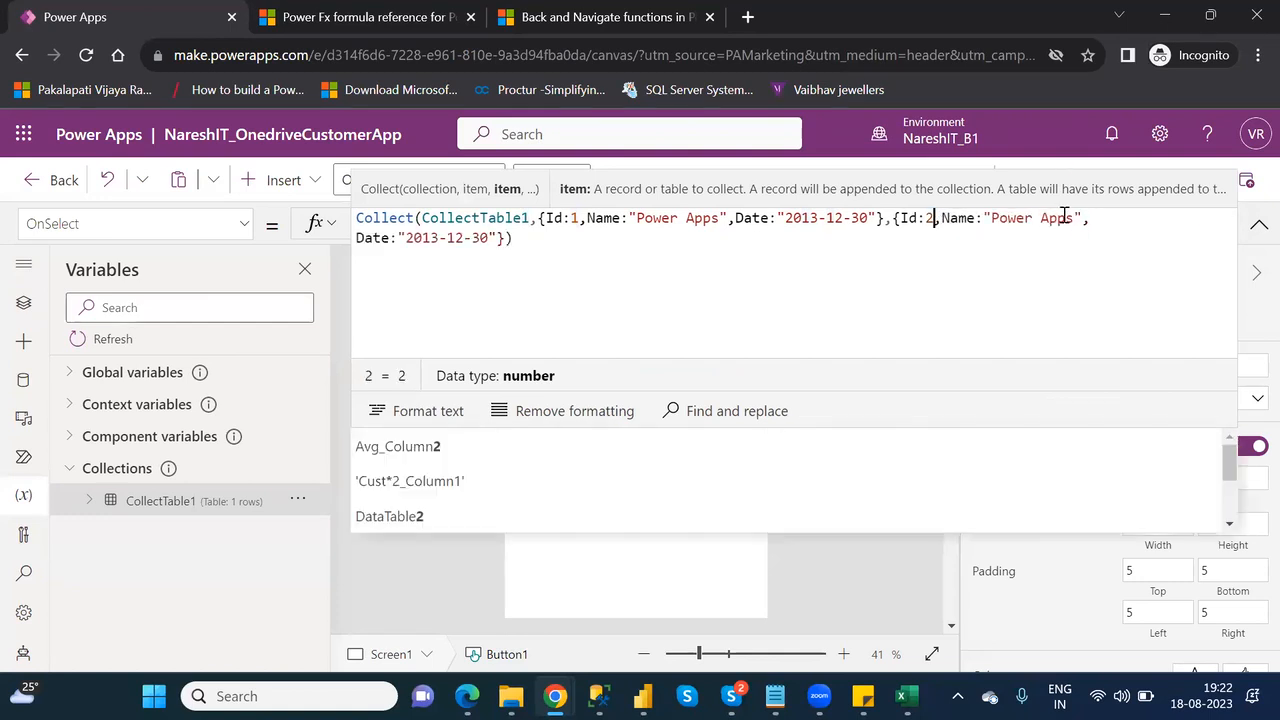
pyautogui.moveTo(1074, 217); pyautogui.dragTo(1005, 218)
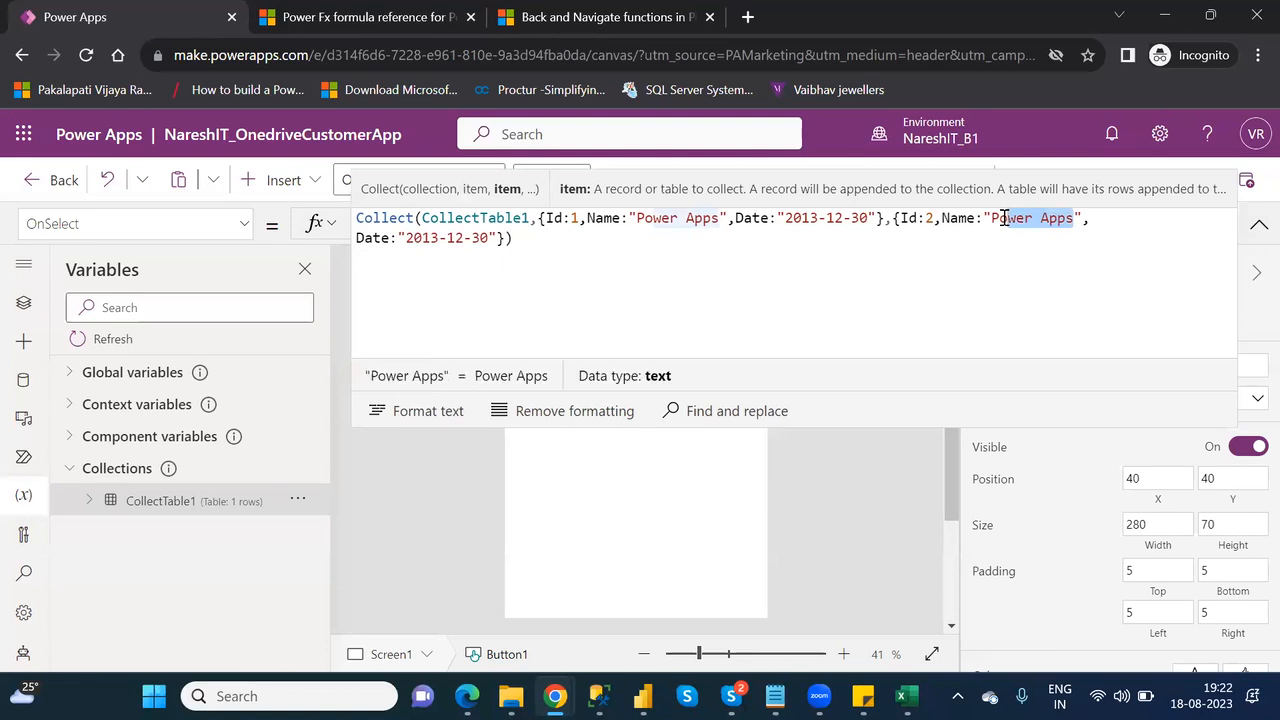
pyautogui.doubleClick(1004, 218)
pyautogui.write('Canv')
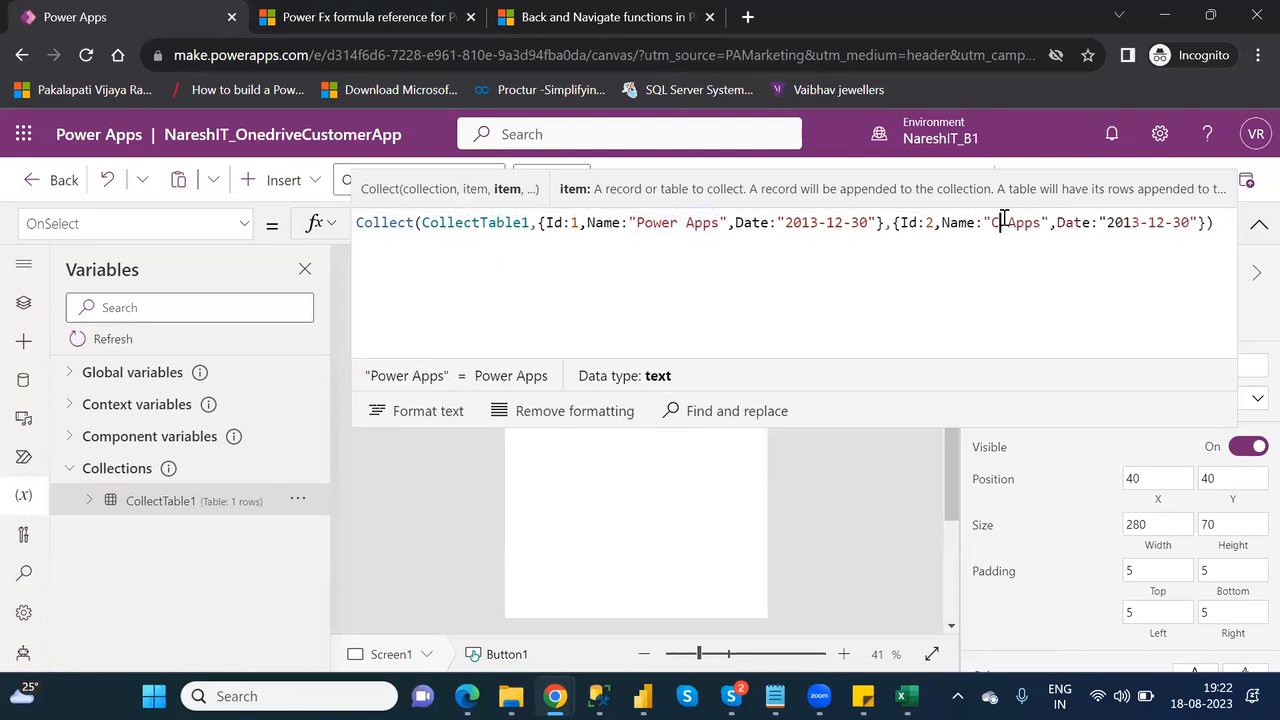
pyautogui.write('as')
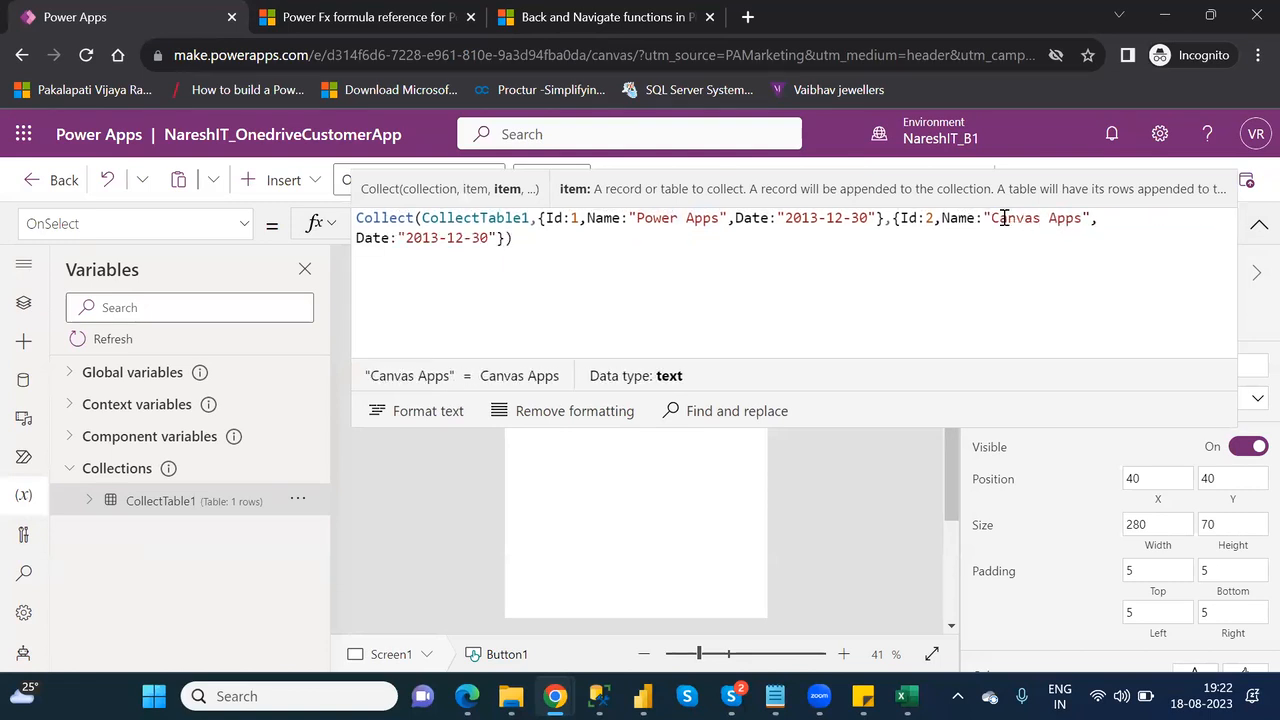
# - Change the second record's Date to "2014-10-25" in the button's Collect formula and collapse the formula editor
pyautogui.click(430, 236)
pyautogui.doubleClick(430, 236)
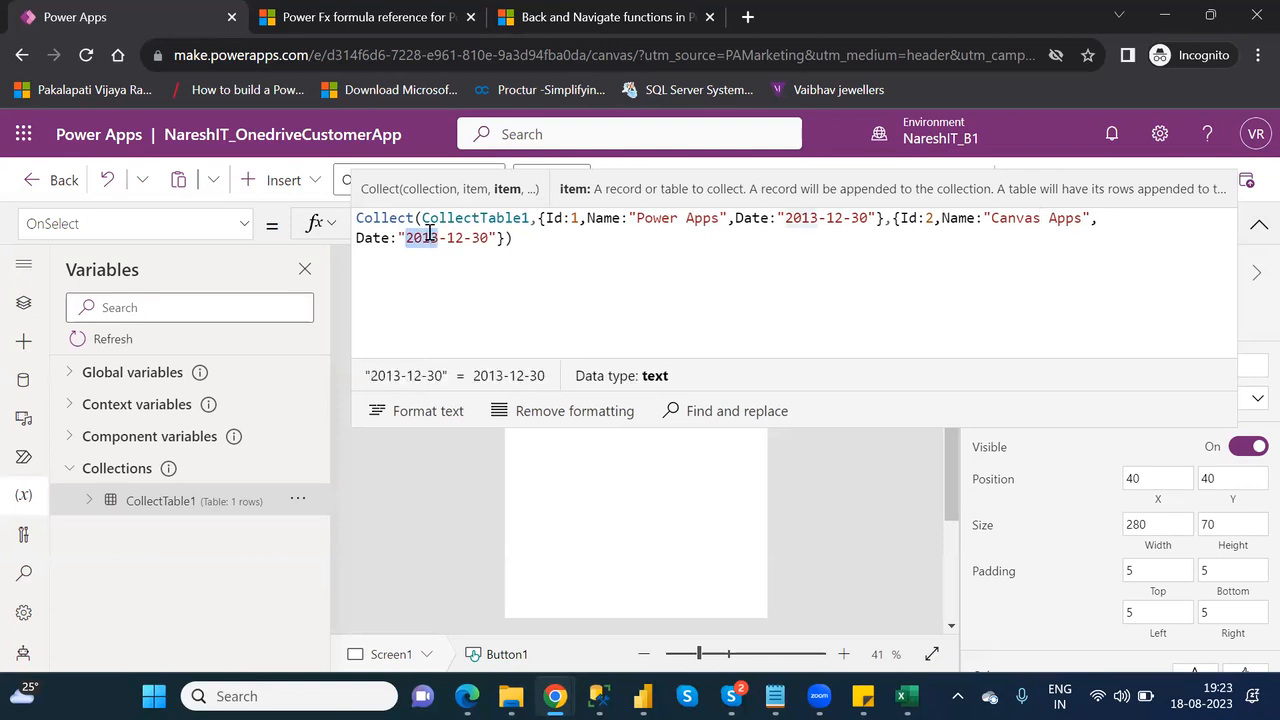
pyautogui.write('2014')
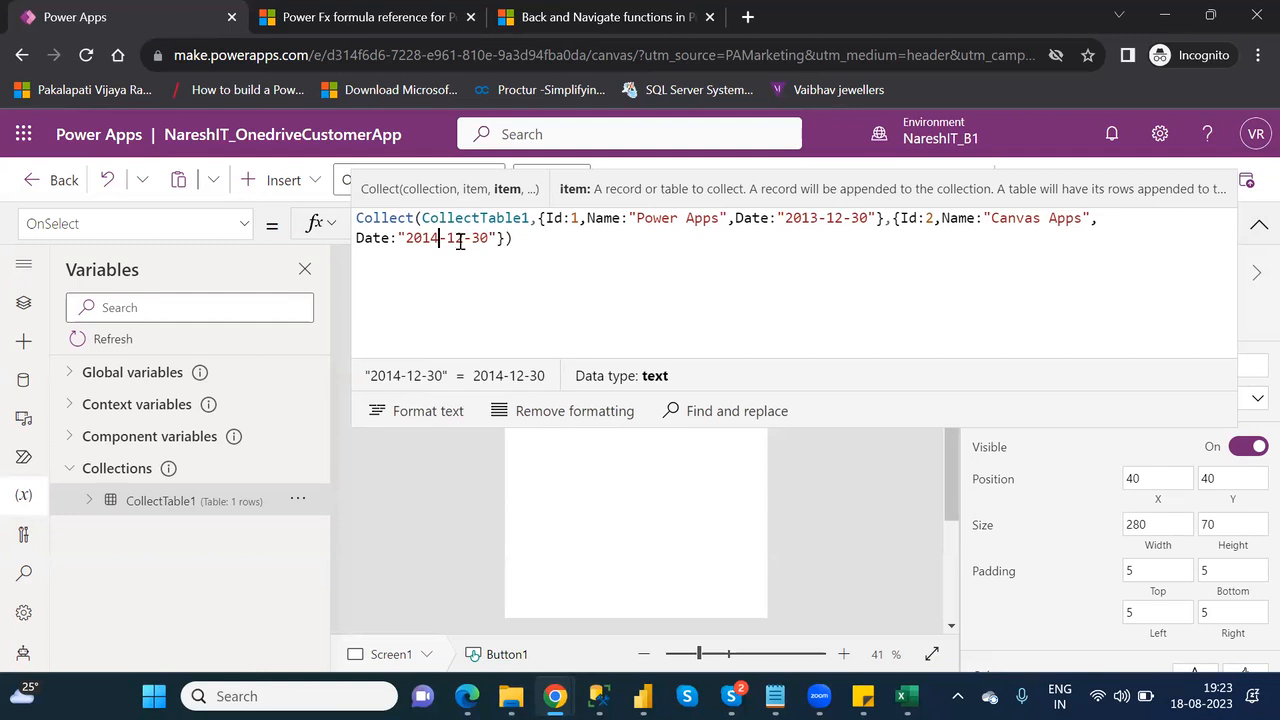
pyautogui.doubleClick(459, 243)
pyautogui.write('10')
pyautogui.doubleClick(478, 240)
pyautogui.write('25')
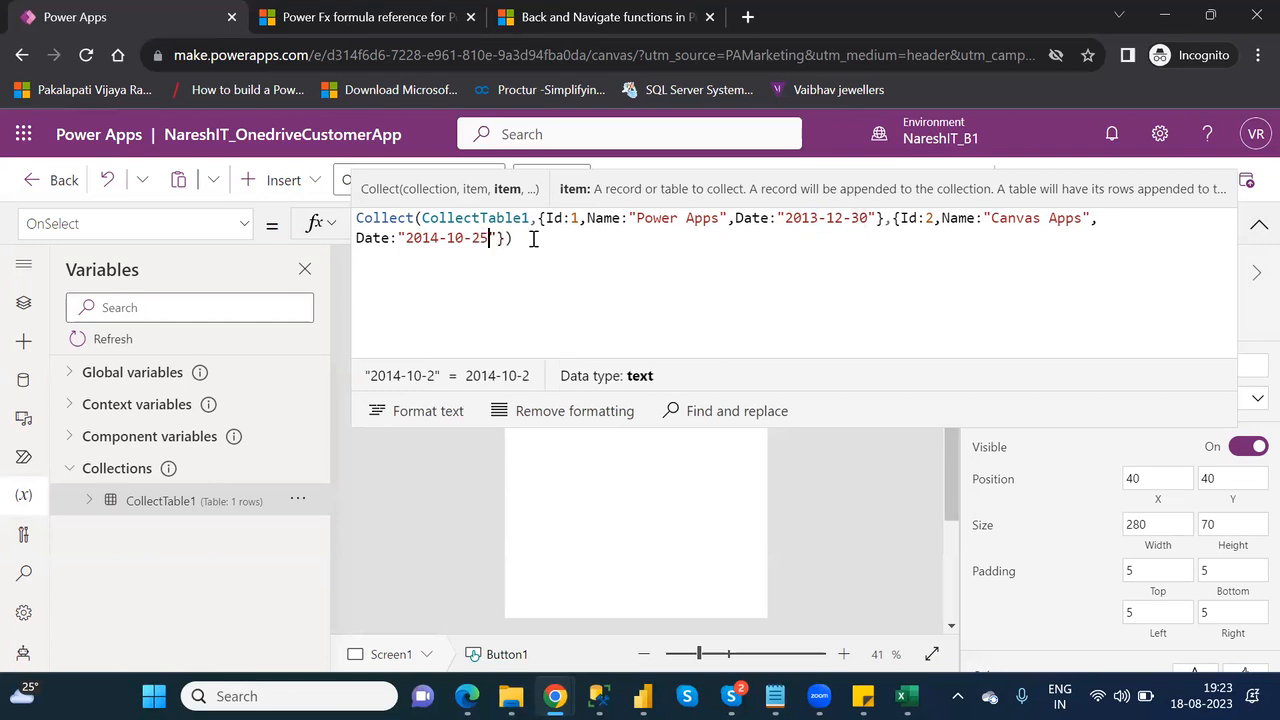
pyautogui.click(674, 504)
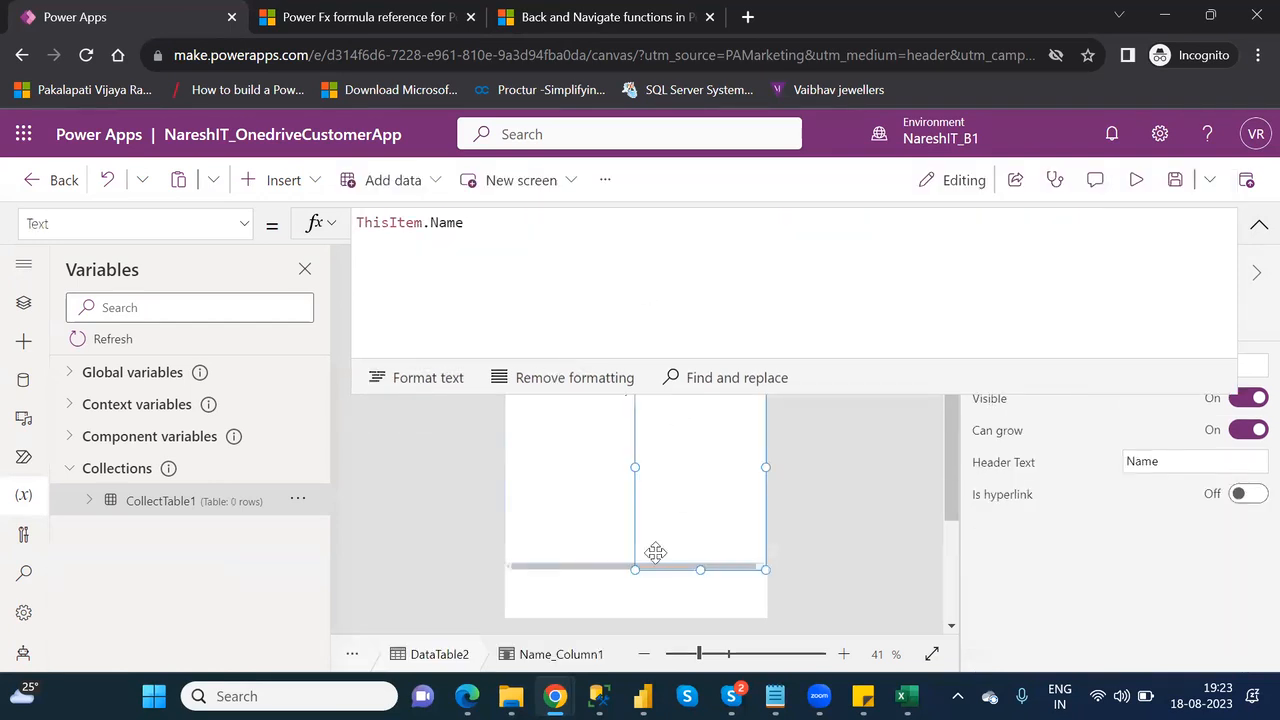
pyautogui.click(1258, 224)
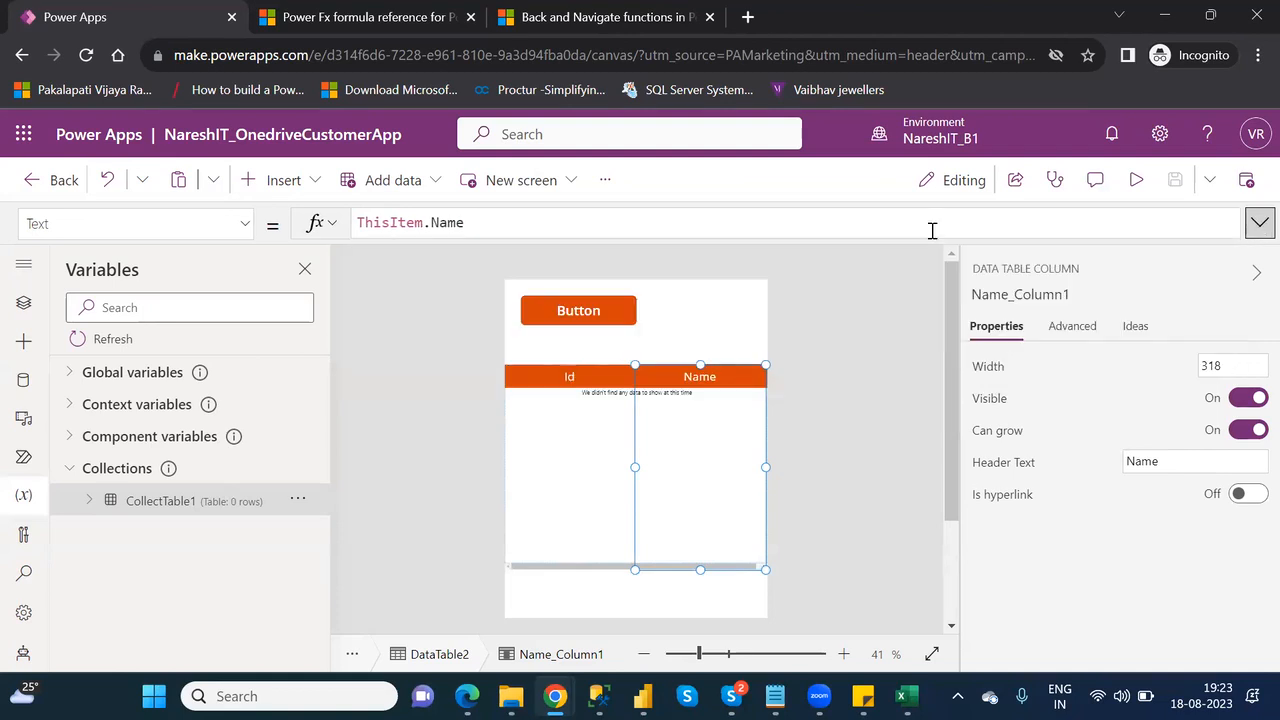
# - Preview the app, run the button's Collect action once, and return to the editor, dismissing the testing tip
pyautogui.click(1138, 181)
pyautogui.click(563, 198)
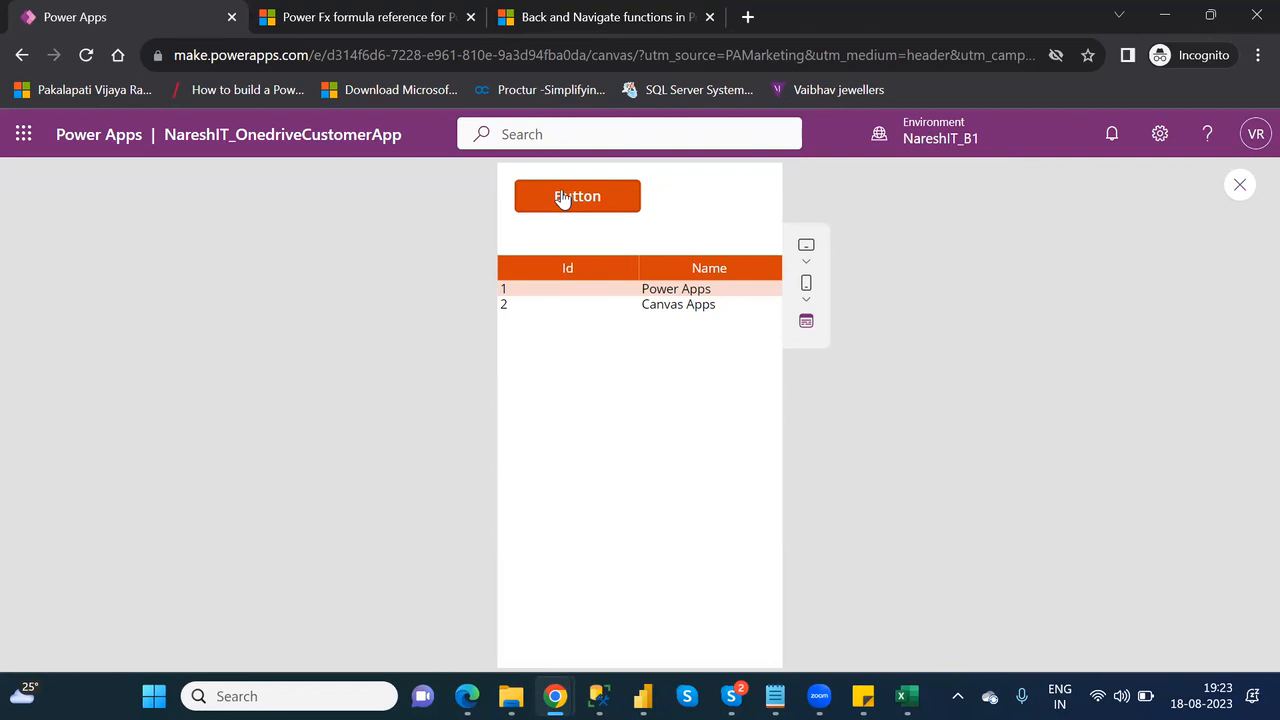
pyautogui.click(1240, 186)
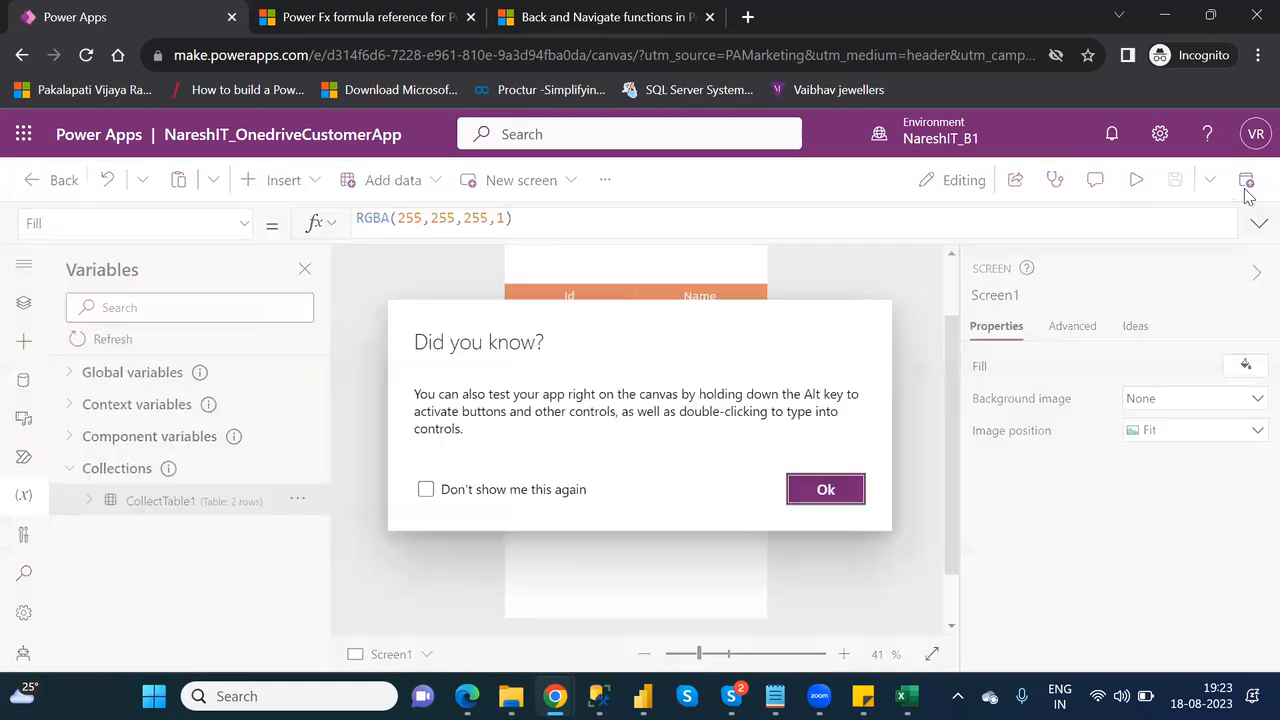
pyautogui.click(826, 492)
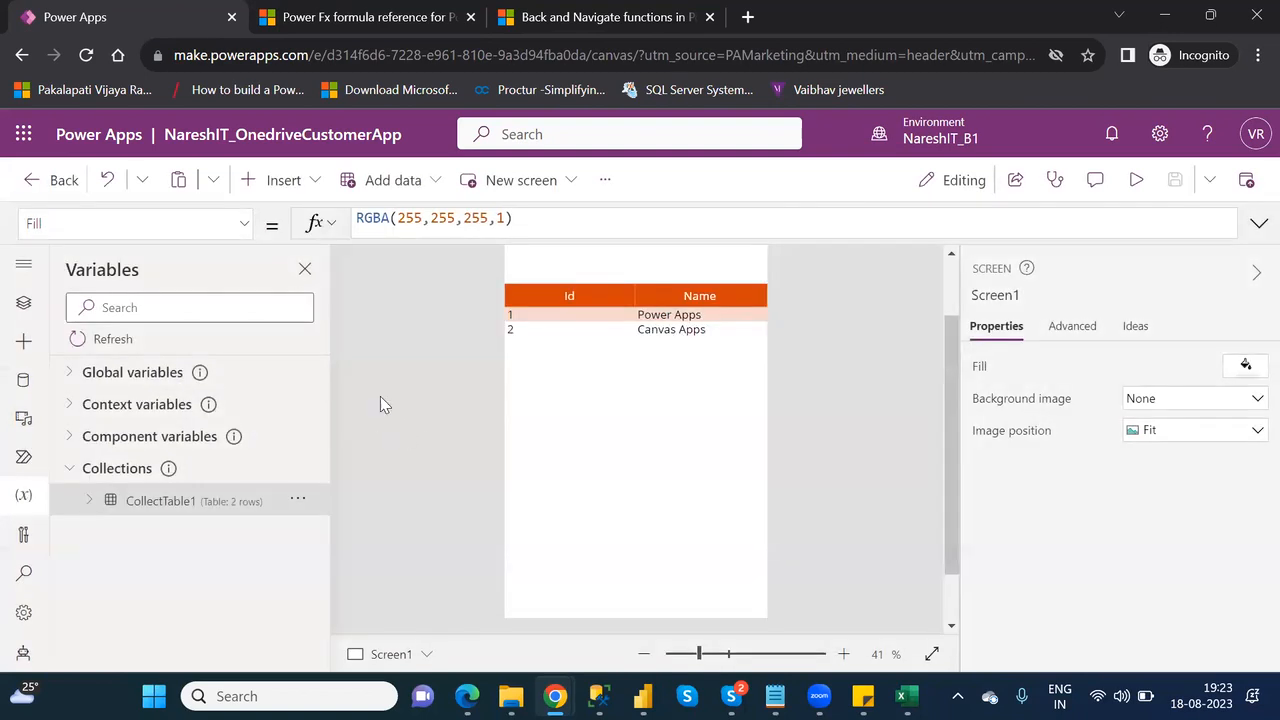
# - Examine the collection name and the first record's Id and Name fields in the button's OnSelect Collect formula
pyautogui.scroll(2, 953, 289)
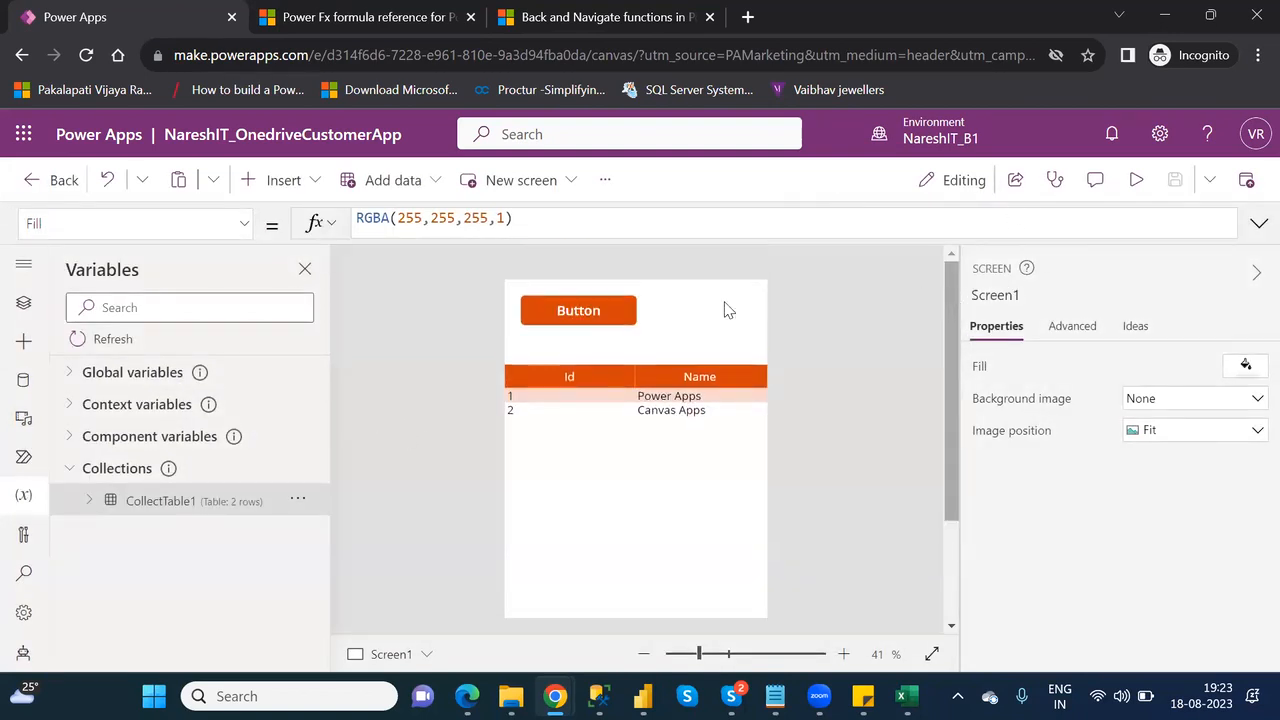
pyautogui.click(576, 318)
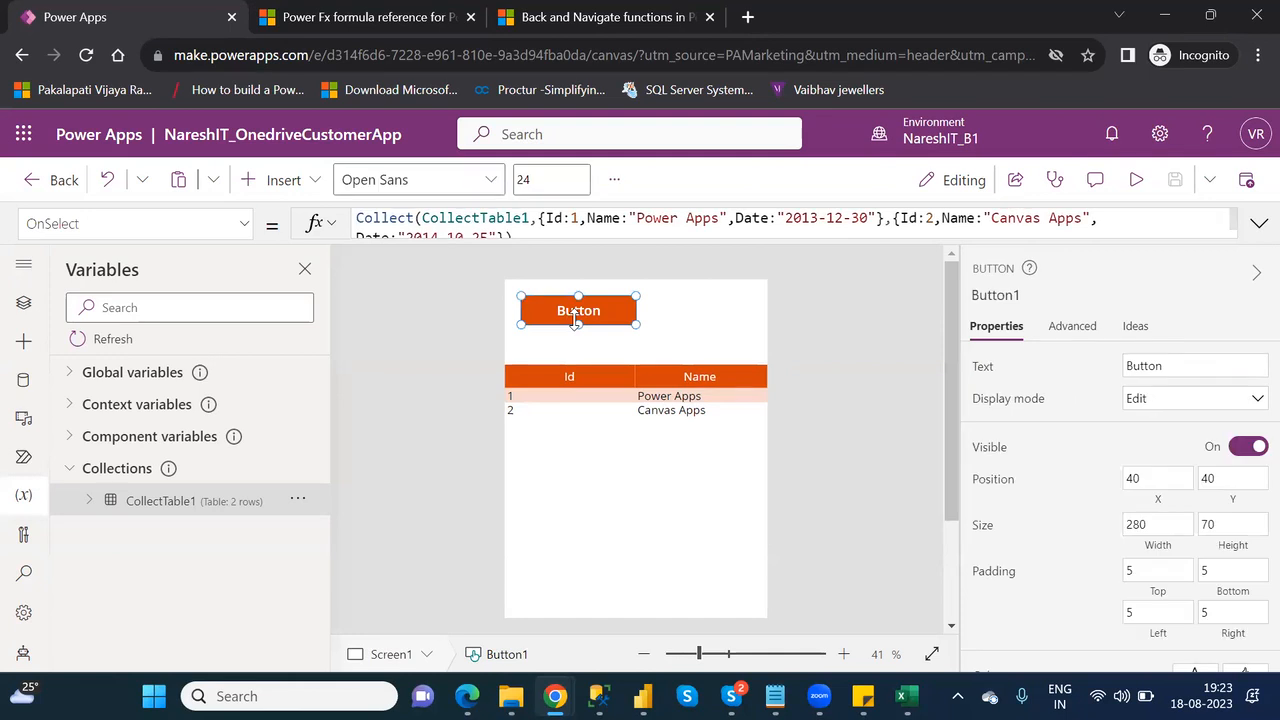
pyautogui.click(1258, 220)
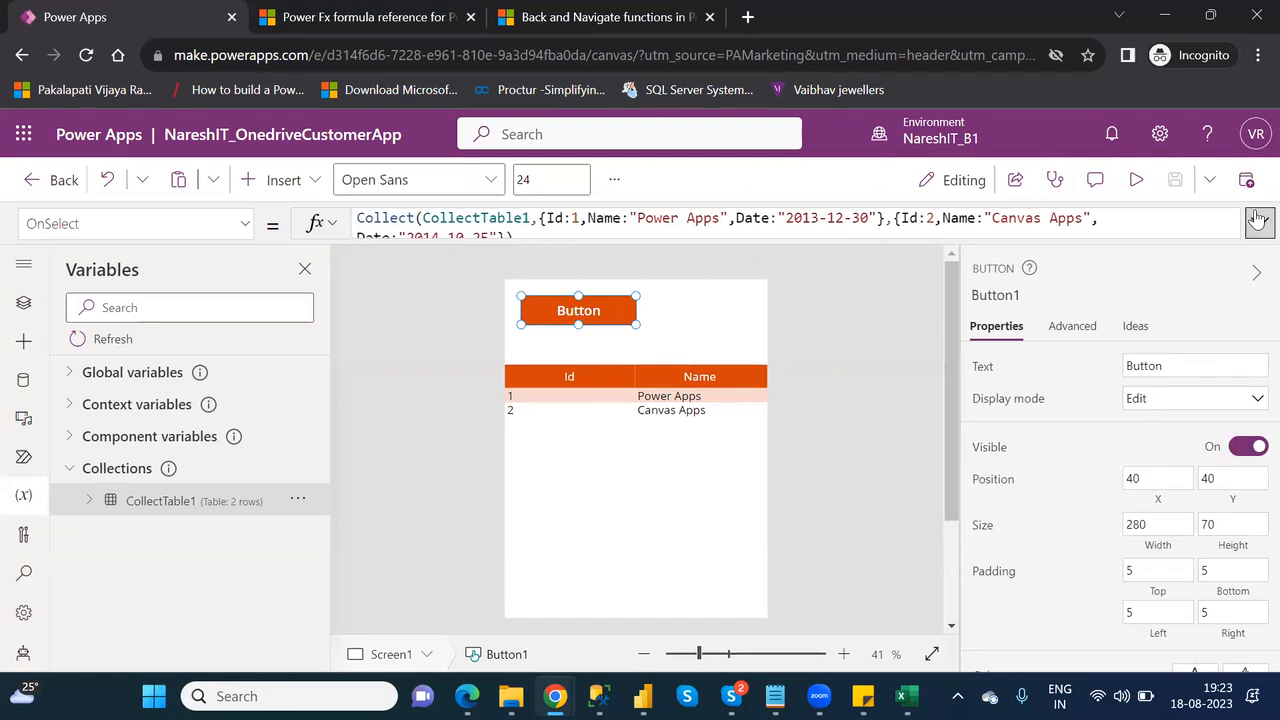
pyautogui.doubleClick(507, 217)
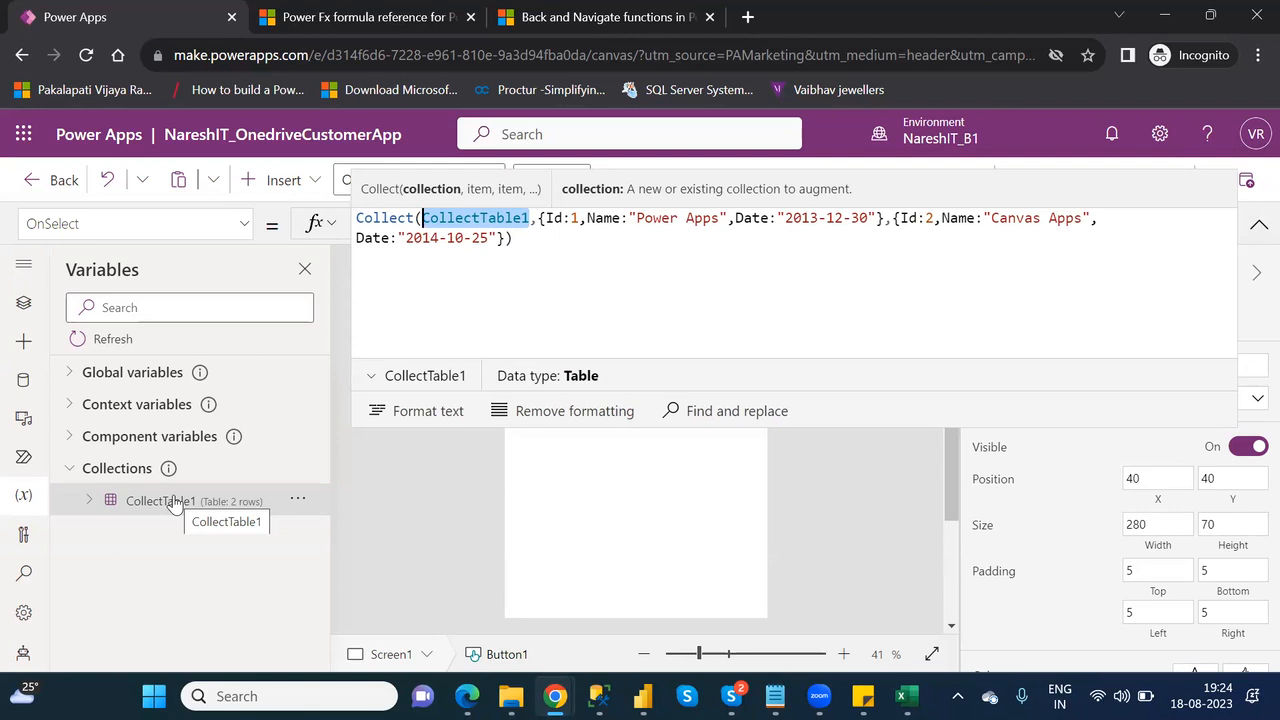
pyautogui.doubleClick(553, 218)
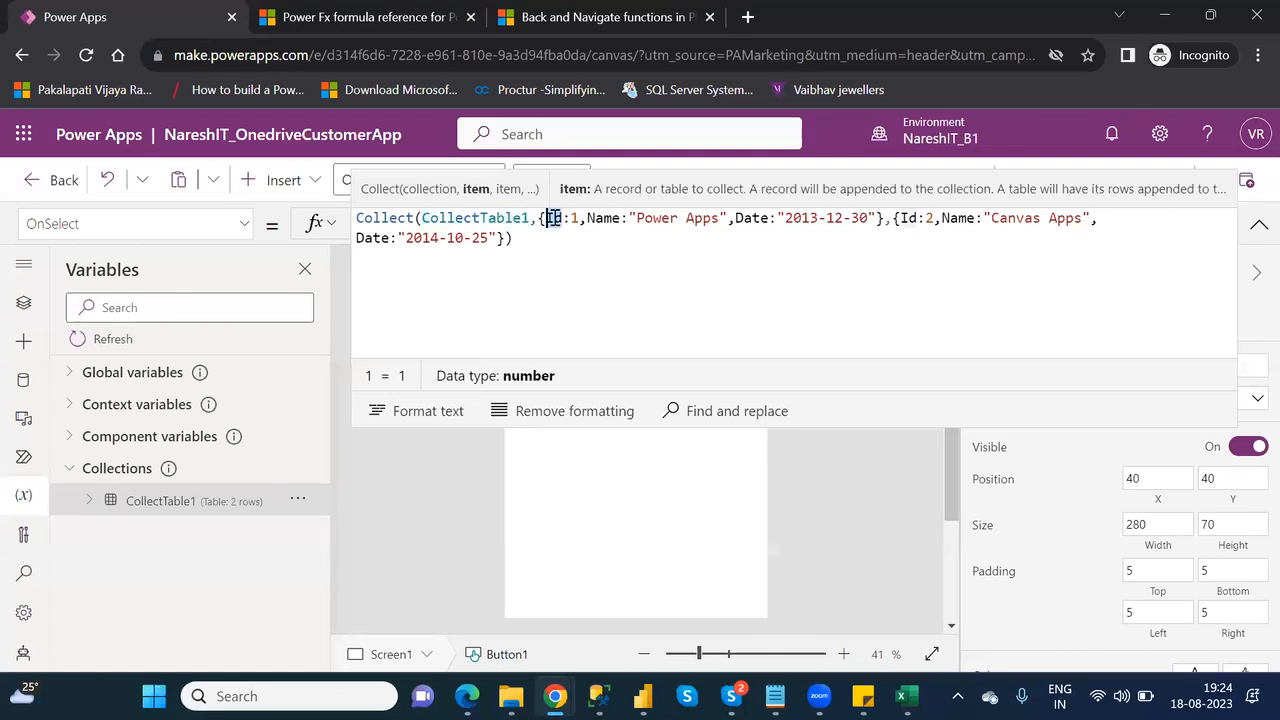
pyautogui.click(563, 218)
pyautogui.doubleClick(596, 218)
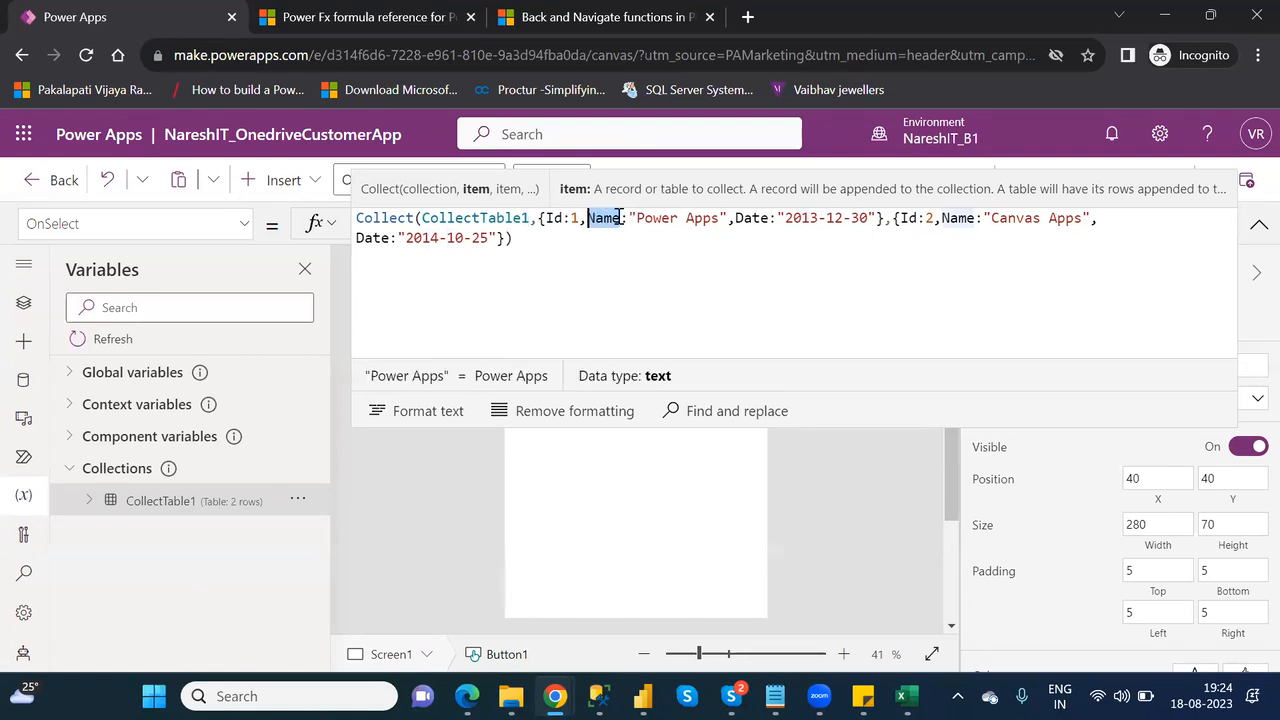
pyautogui.click(622, 217)
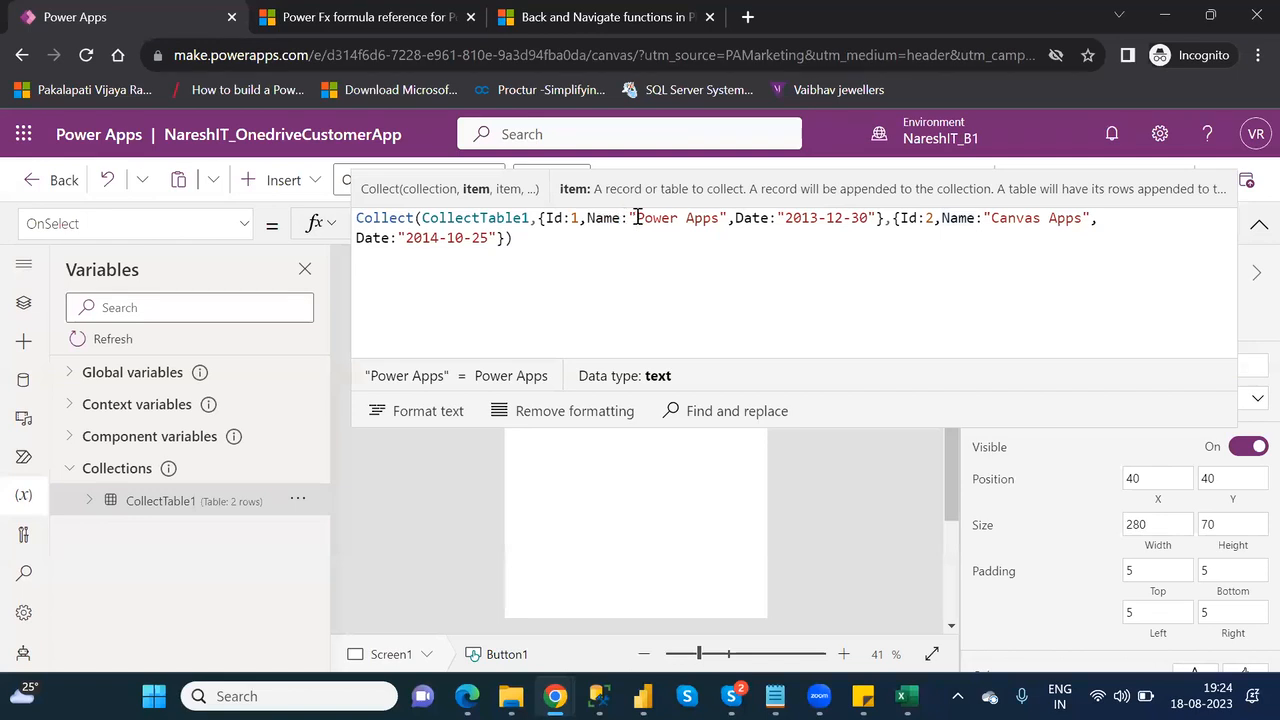
pyautogui.moveTo(634, 217); pyautogui.dragTo(719, 220)
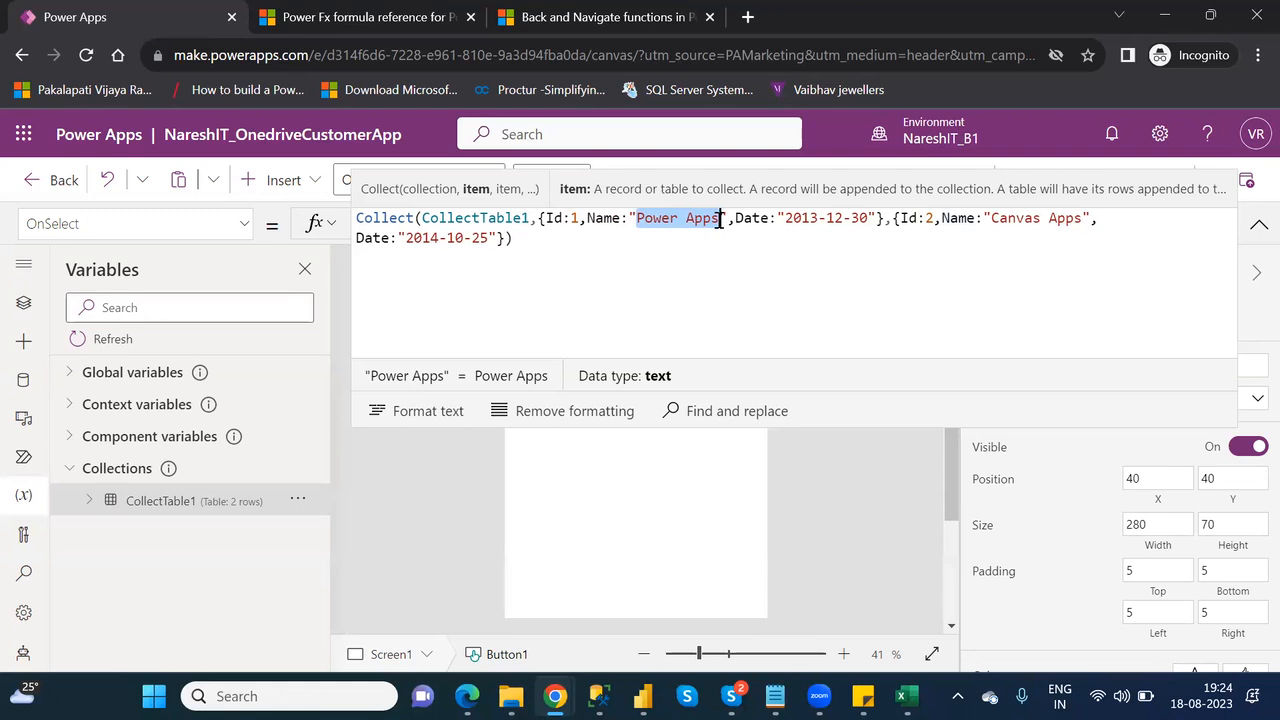
pyautogui.click(719, 220)
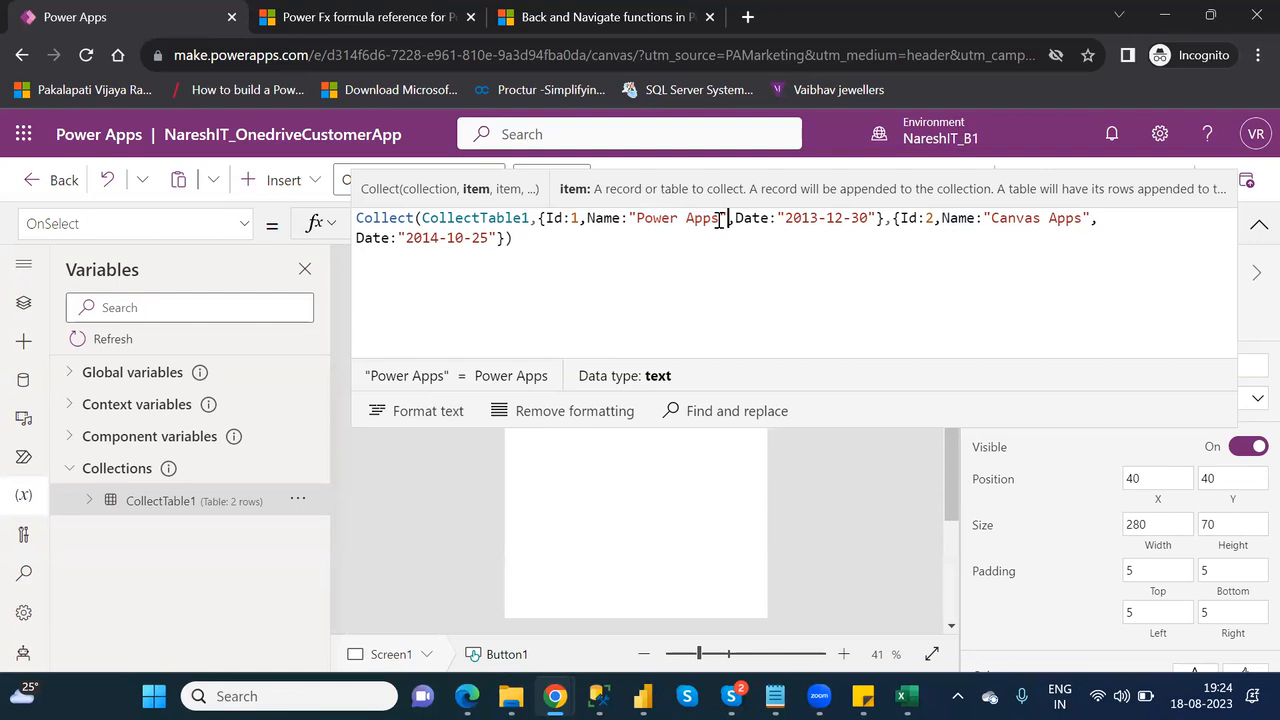
# - Review the first record's Date value and how the two records are separated in the Collect formula, with the formula editor collapsed at the end
pyautogui.press('Right')
pyautogui.press('Right')
pyautogui.press('Right')
pyautogui.press('Right')
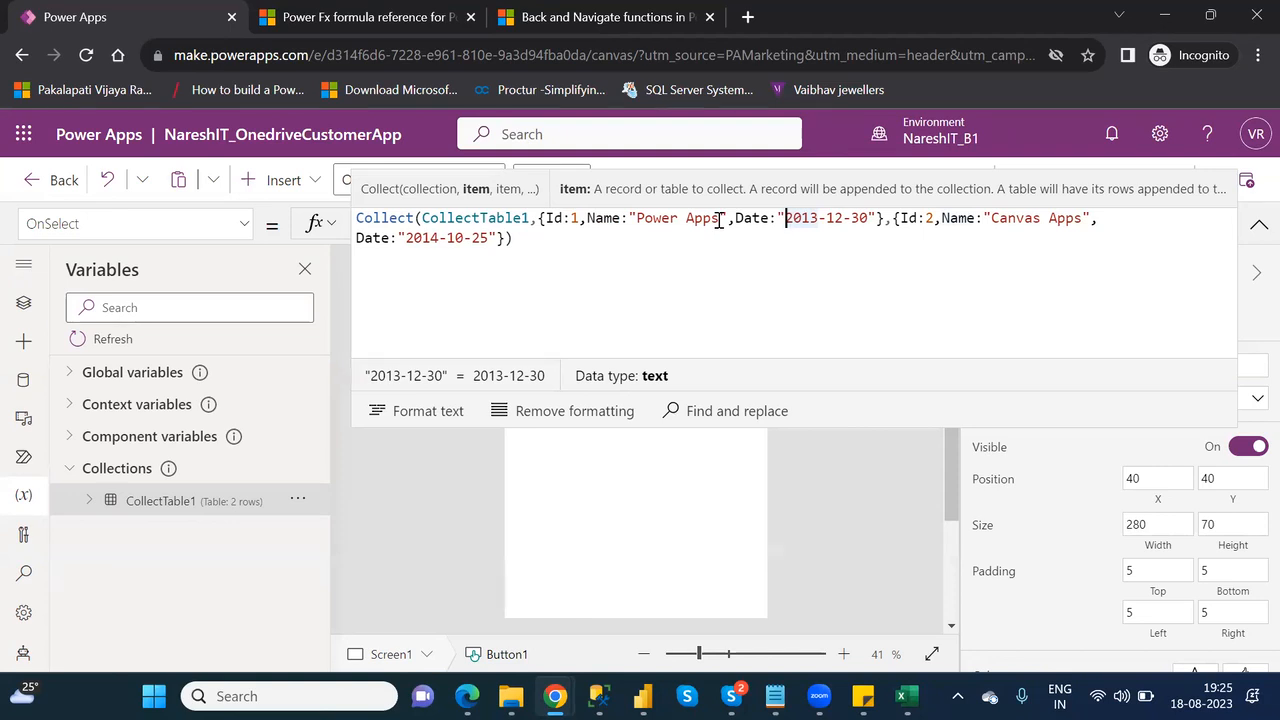
pyautogui.doubleClick(804, 220)
pyautogui.click(834, 219)
pyautogui.doubleClick(834, 219)
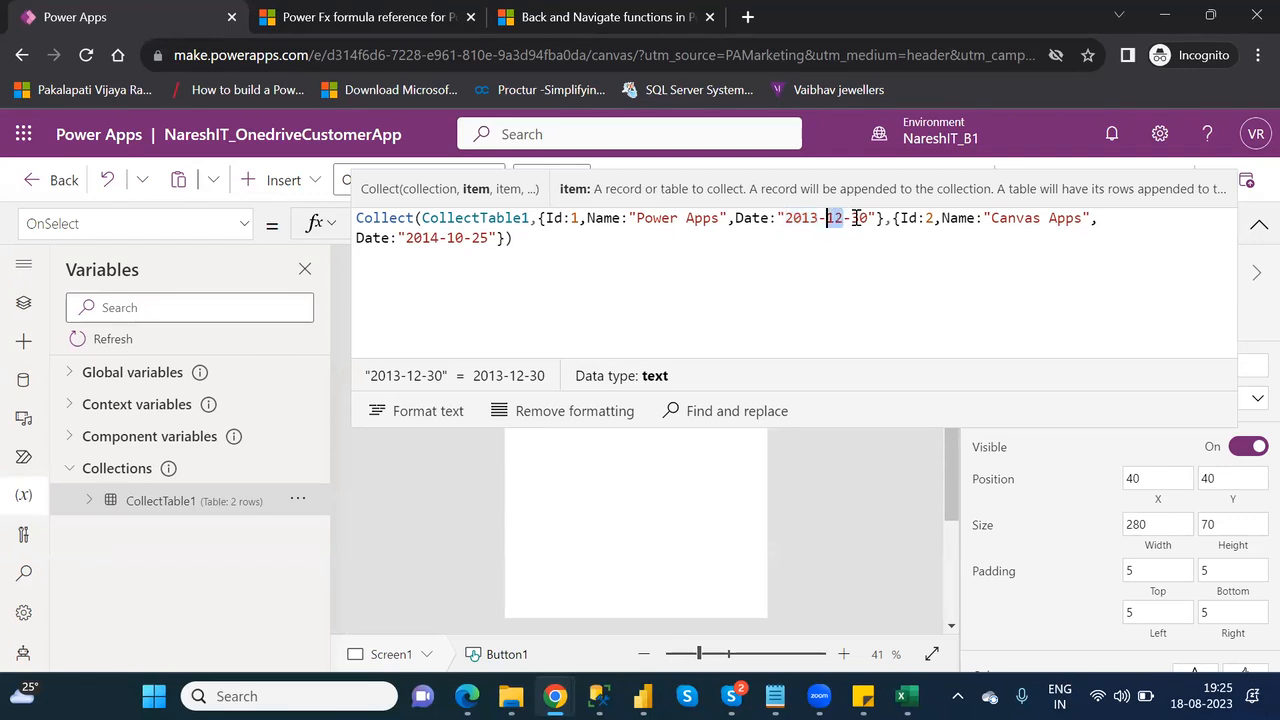
pyautogui.click(856, 218)
pyautogui.click(882, 218)
pyautogui.hotkey('ctrl', 'shift', 'End')
pyautogui.moveTo(595, 222); pyautogui.dragTo(539, 219)
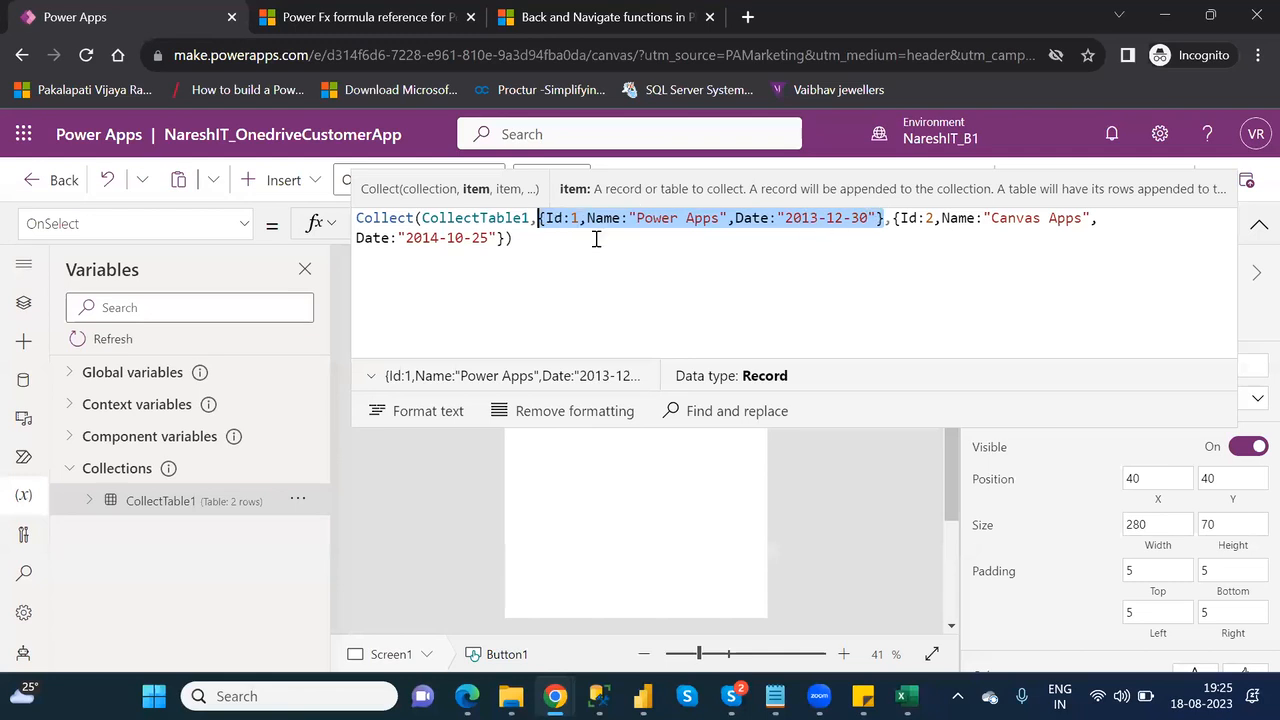
pyautogui.click(887, 220)
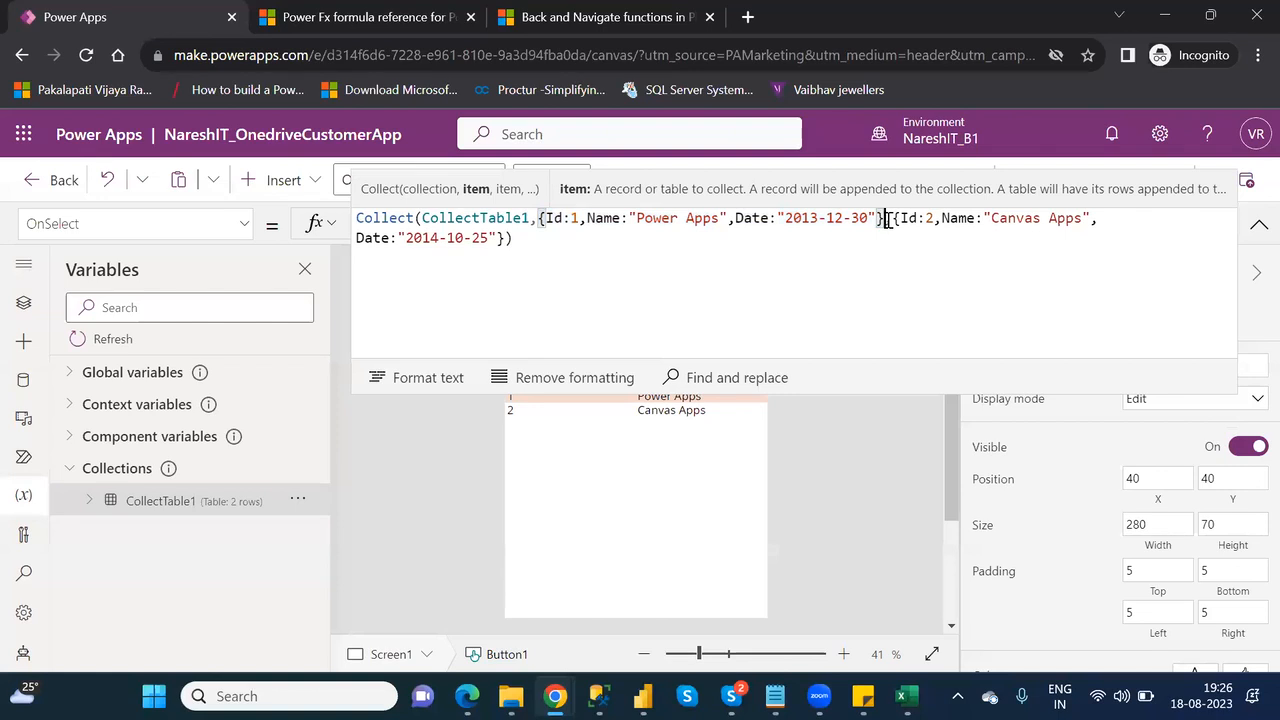
pyautogui.click(1258, 228)
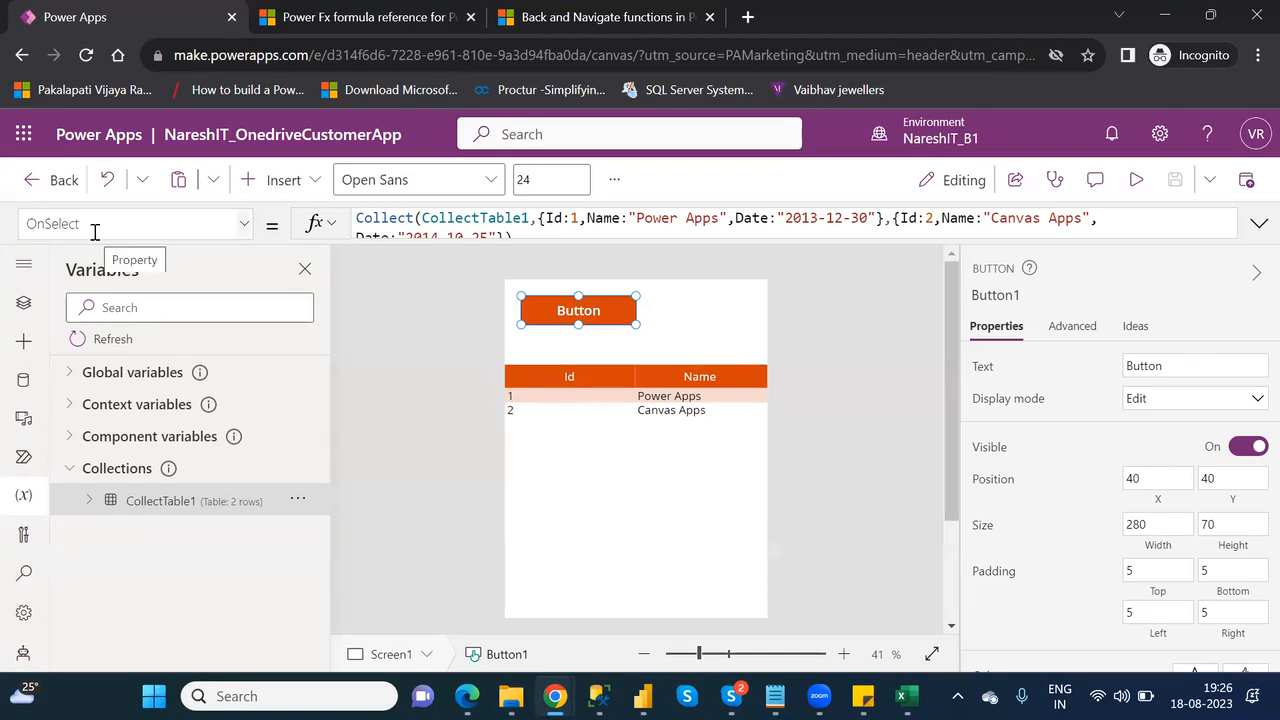
pyautogui.click(547, 234)
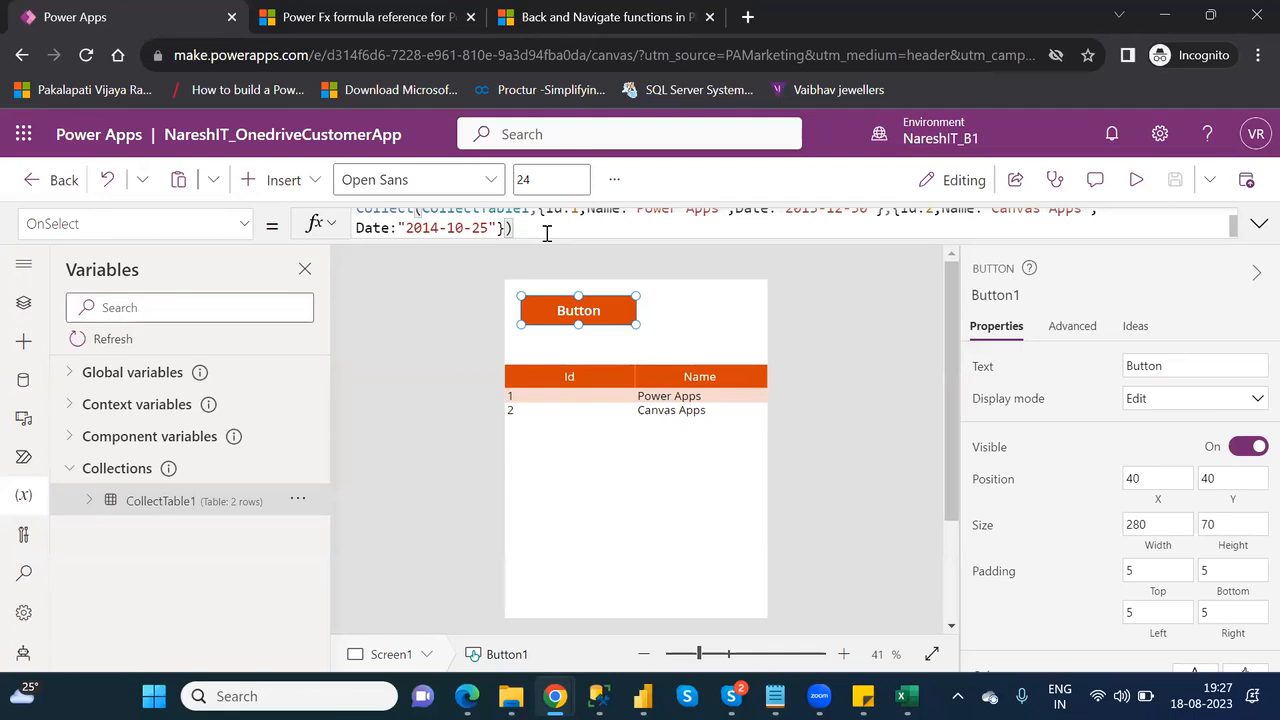
# - Select DataTable2 under Screen1 in the app's tree view
pyautogui.click(24, 298)
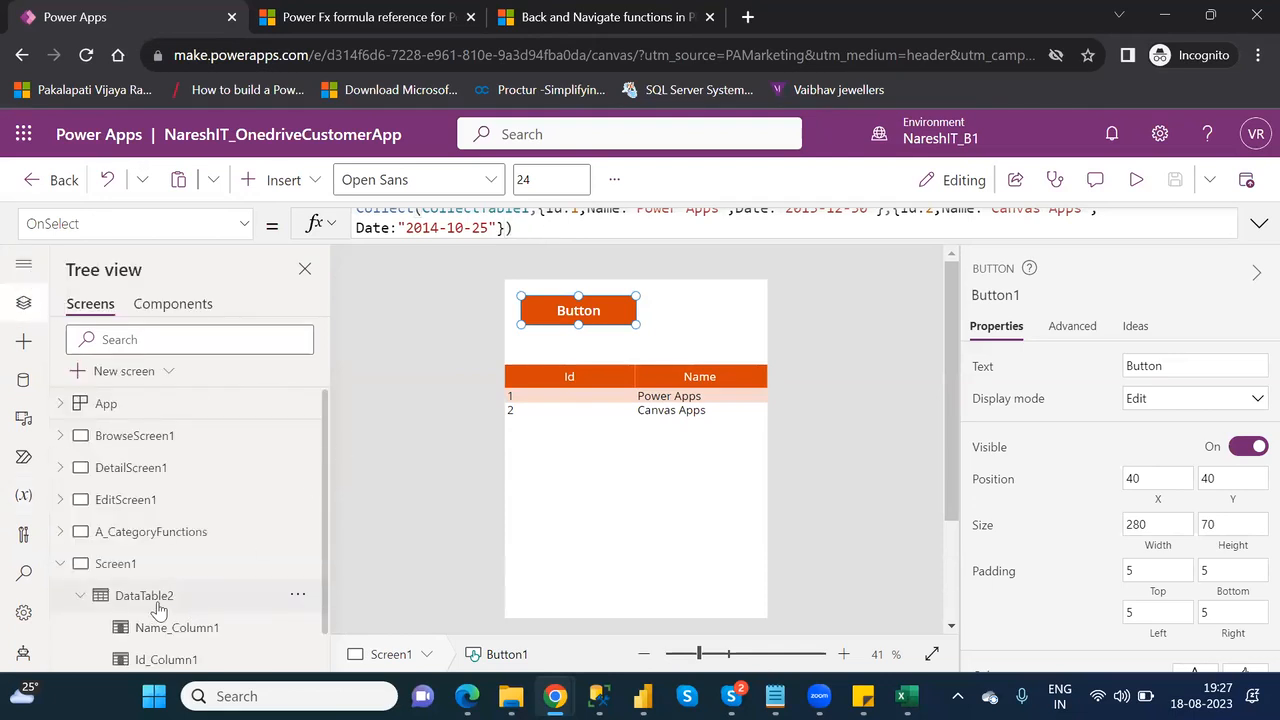
pyautogui.click(158, 605)
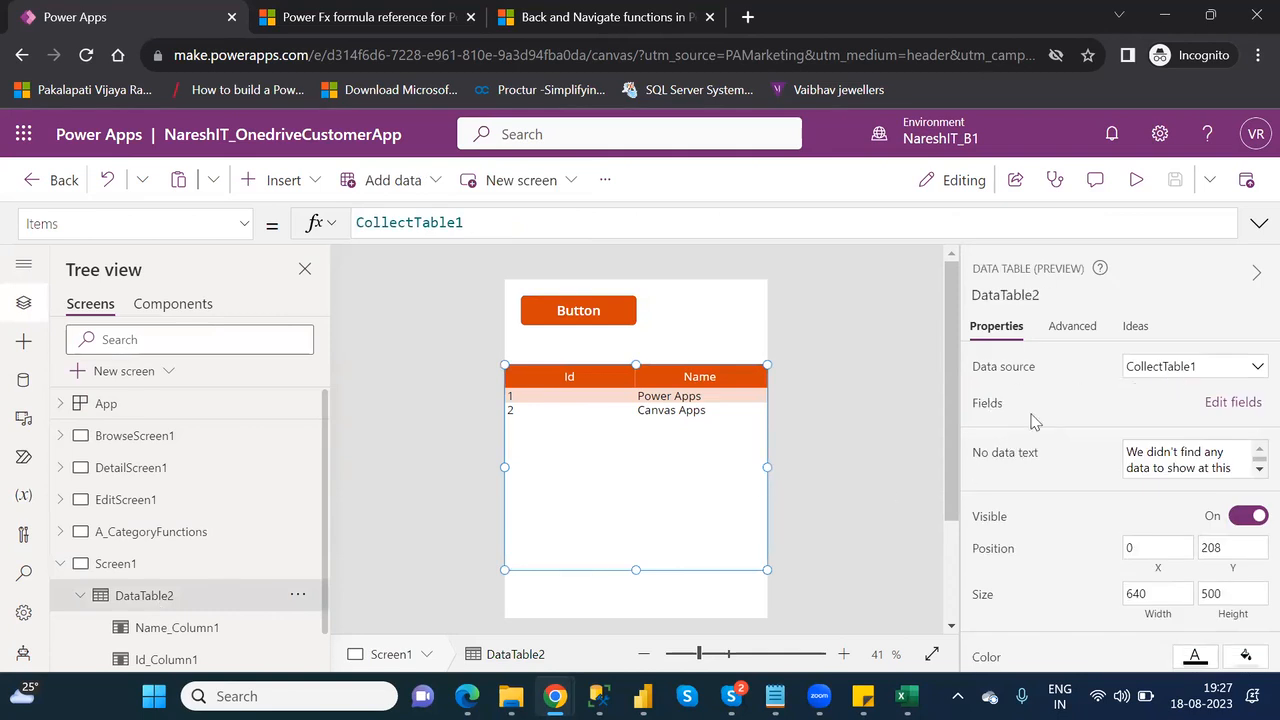
pyautogui.click(1178, 370)
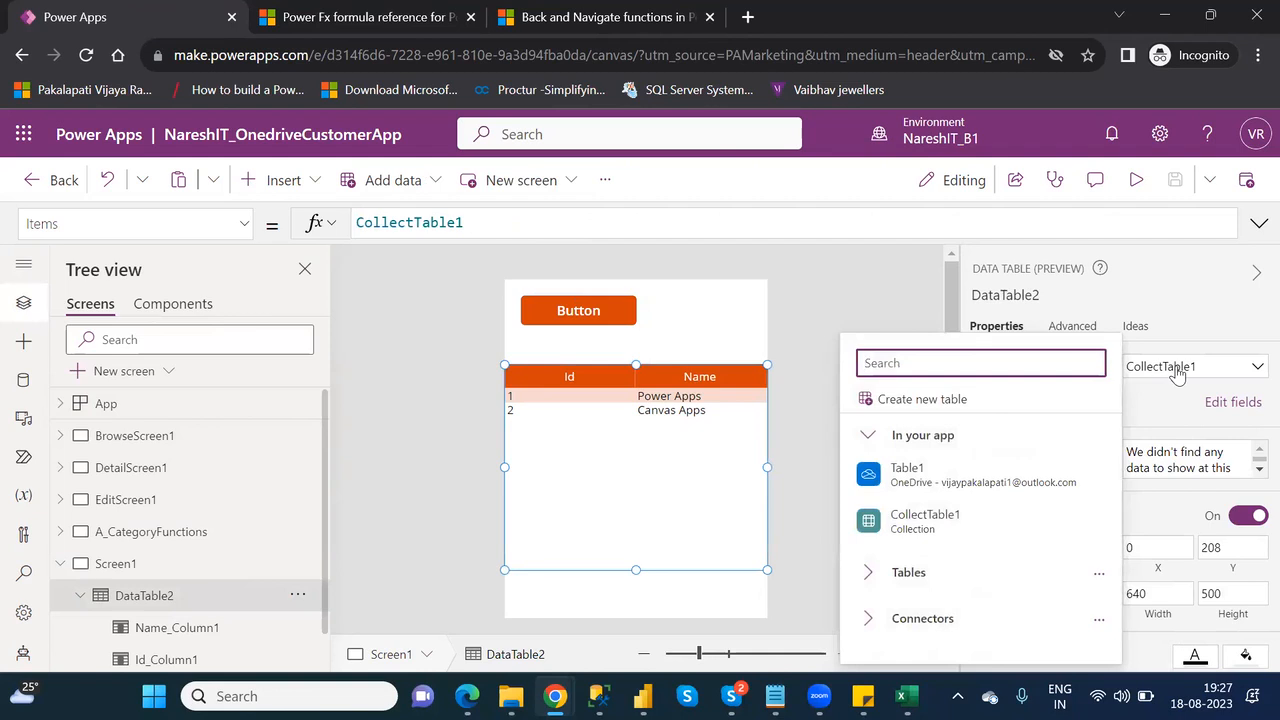
pyautogui.click(950, 515)
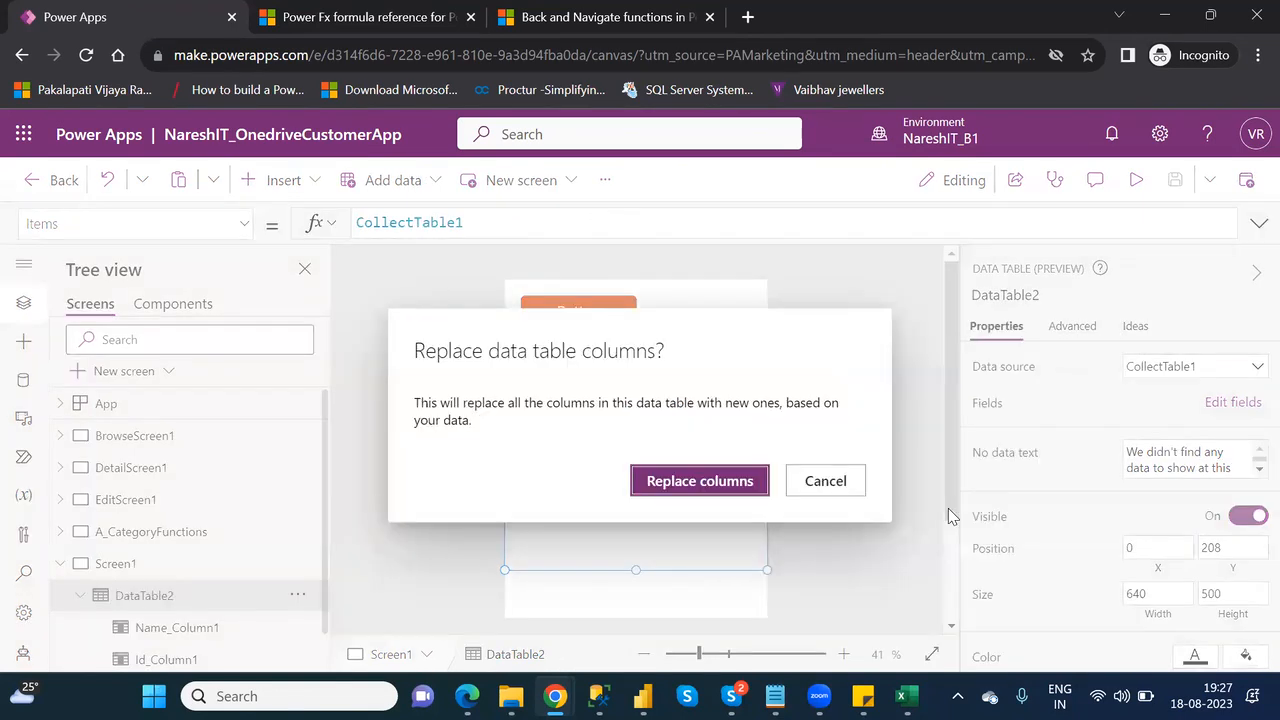
pyautogui.click(826, 488)
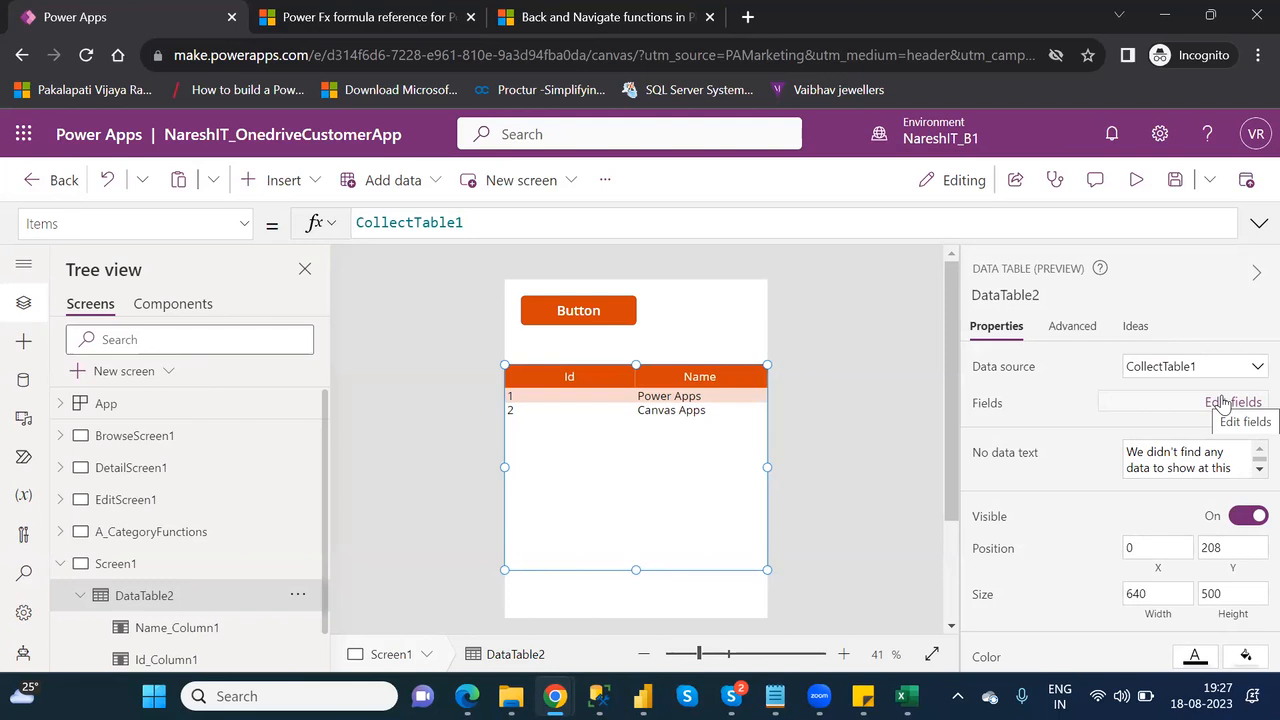
# - Add the Date field to DataTable2's columns and close the field list
pyautogui.click(1222, 402)
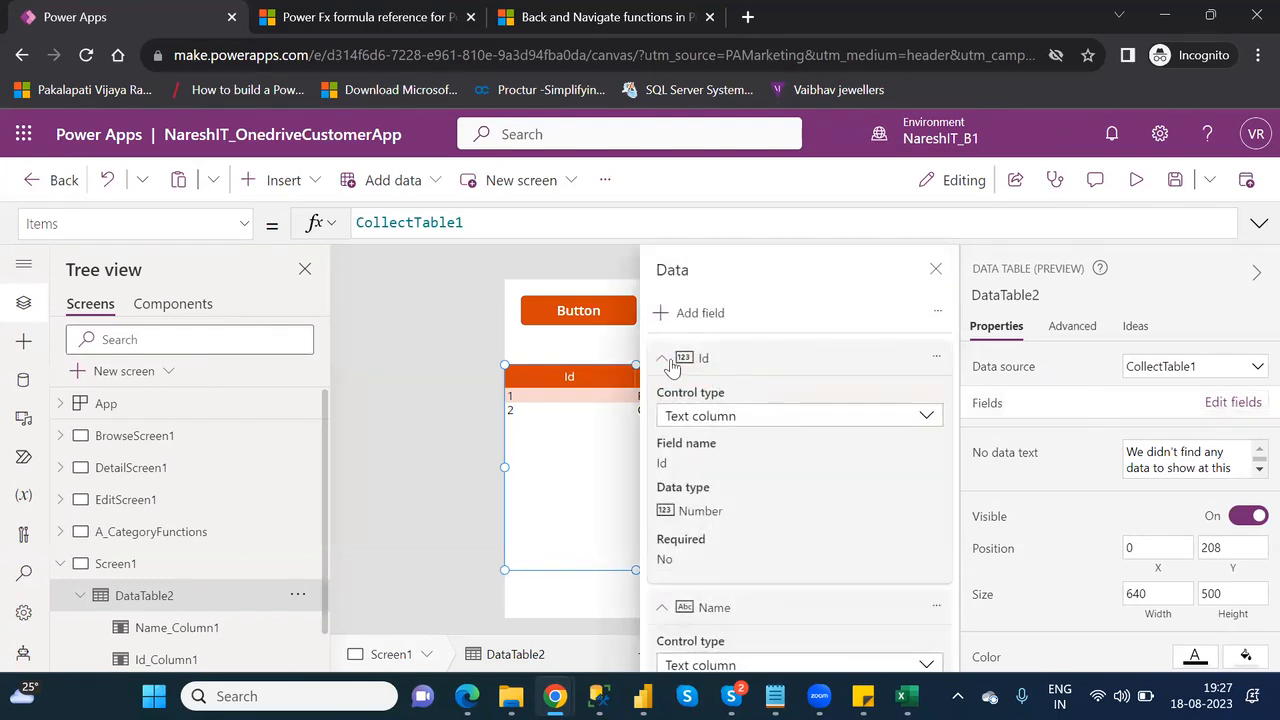
pyautogui.click(664, 362)
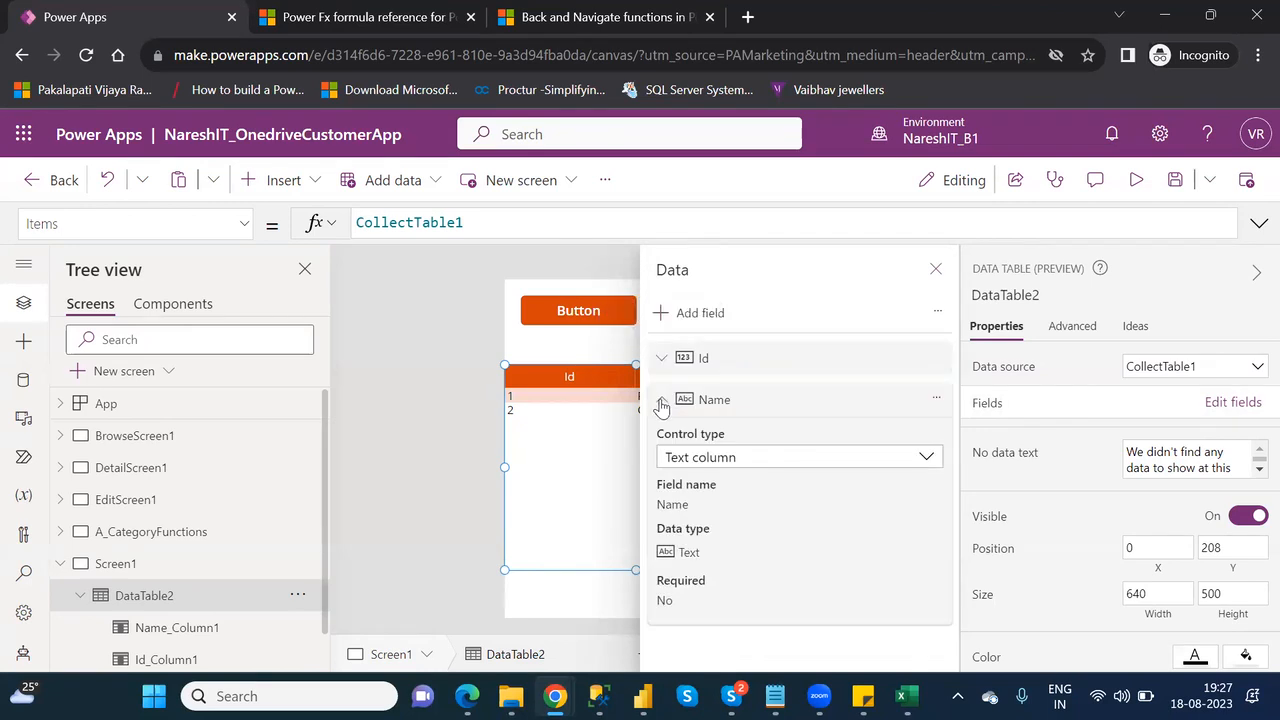
pyautogui.click(661, 401)
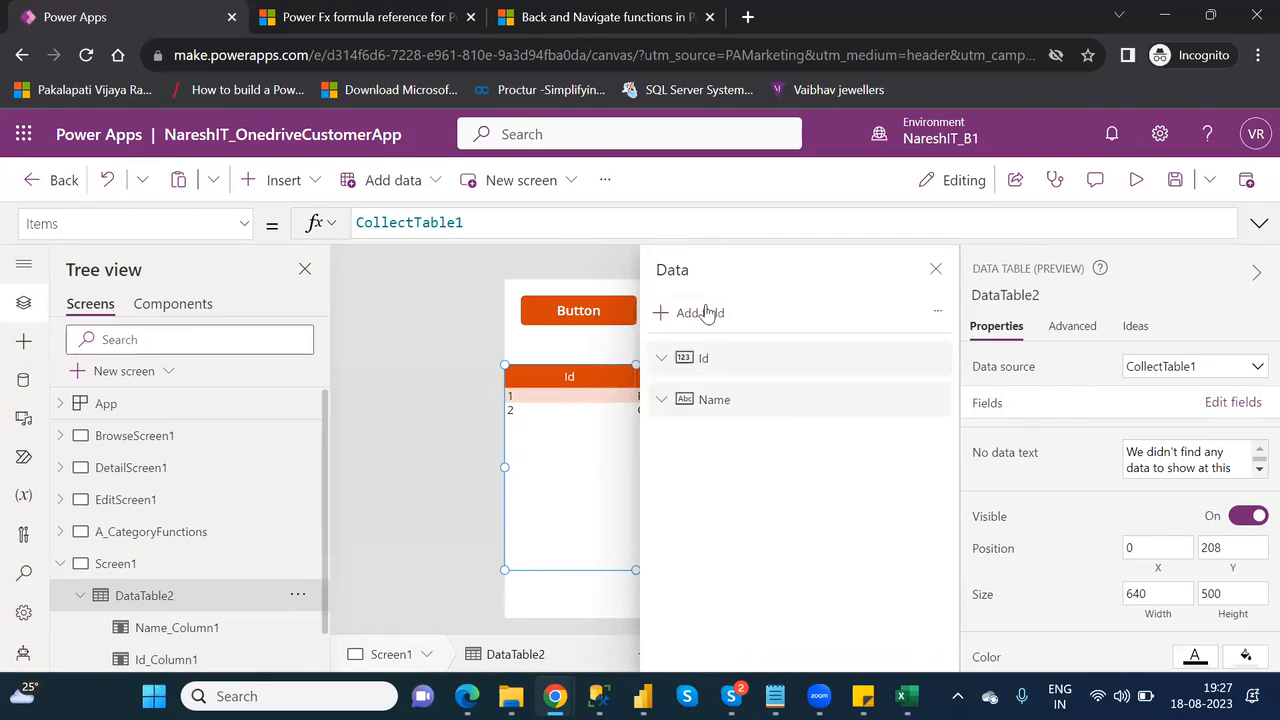
pyautogui.click(706, 313)
pyautogui.click(681, 437)
pyautogui.click(703, 479)
pyautogui.click(937, 270)
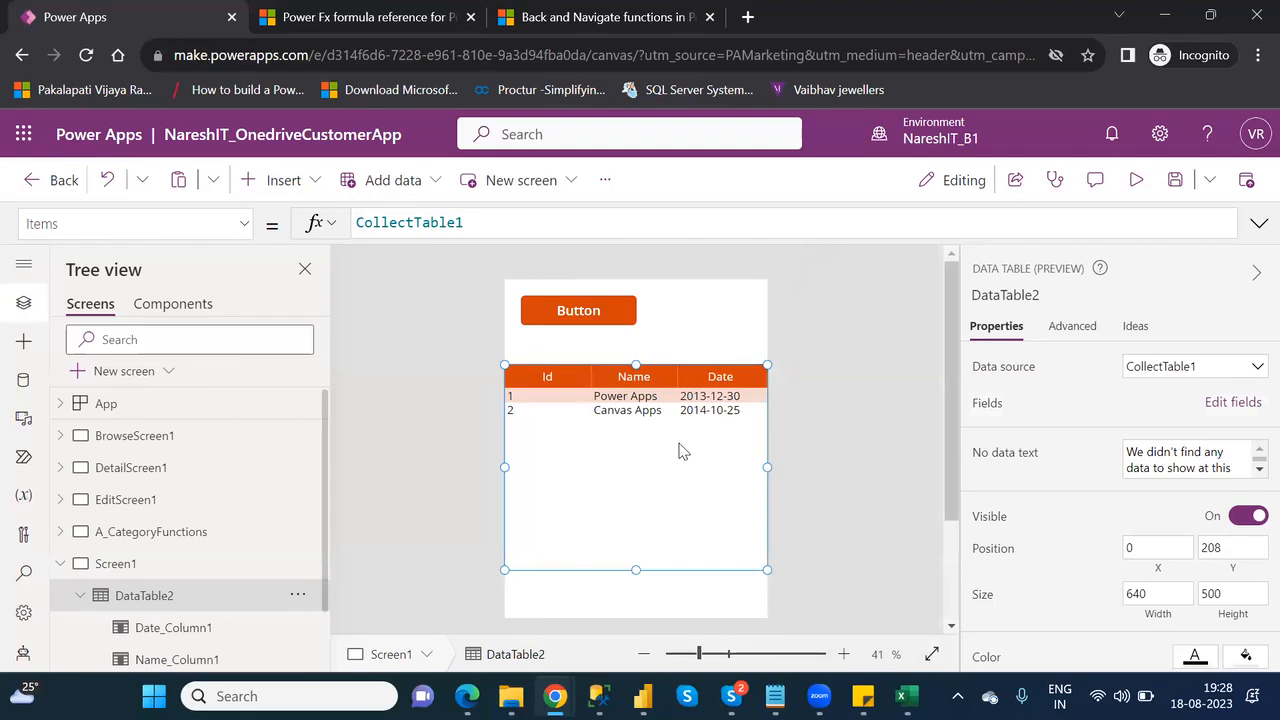
# - Preview the app with the Date column, run the button's Collect action once more, and exit the preview
pyautogui.click(1136, 179)
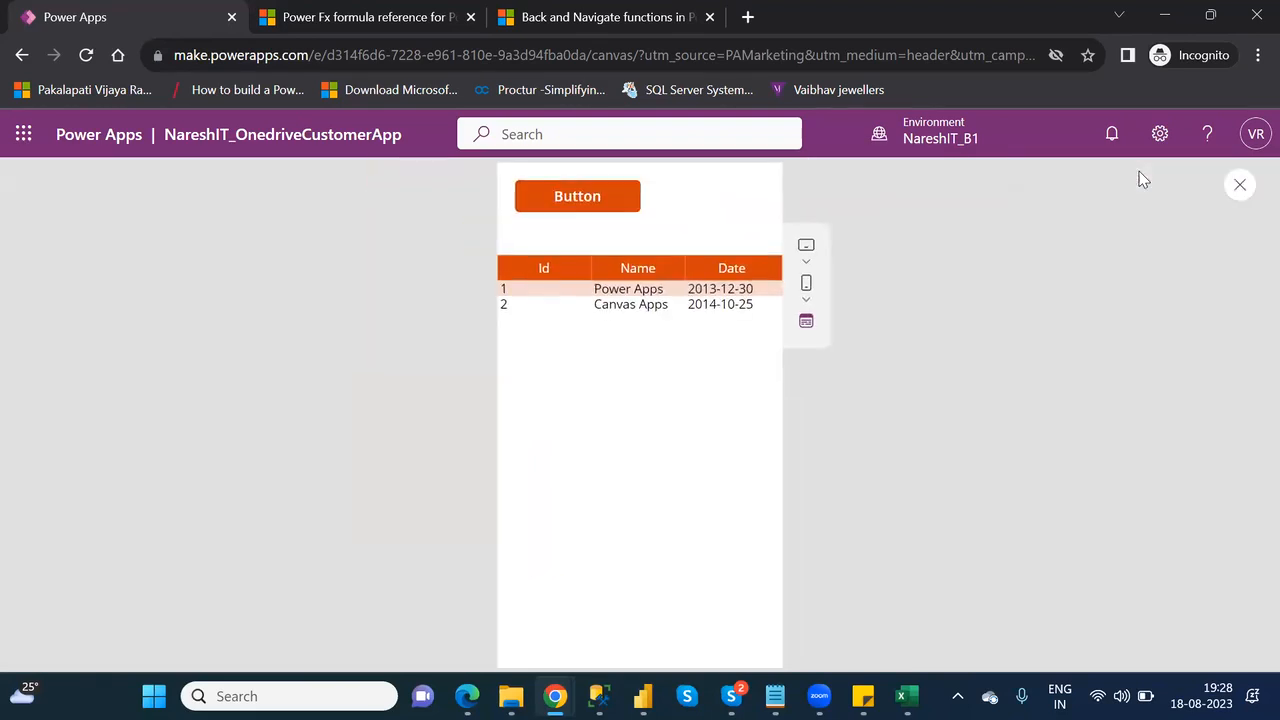
pyautogui.click(590, 205)
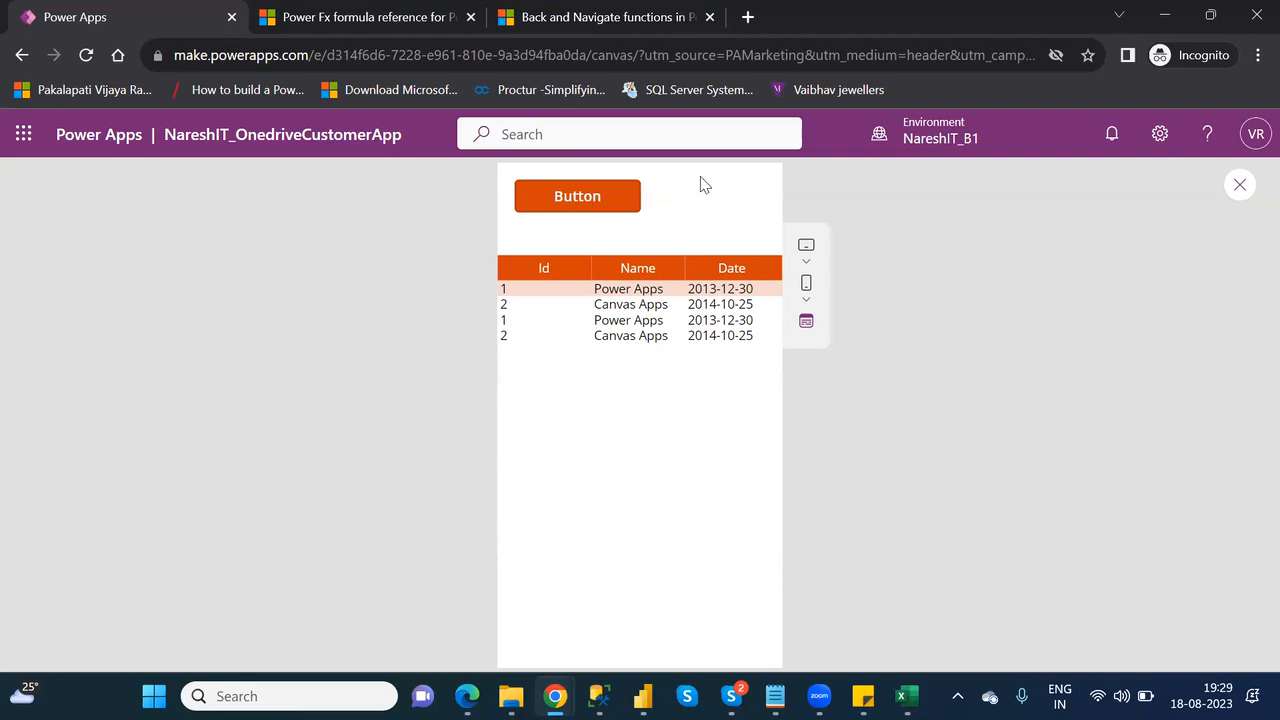
pyautogui.click(1241, 186)
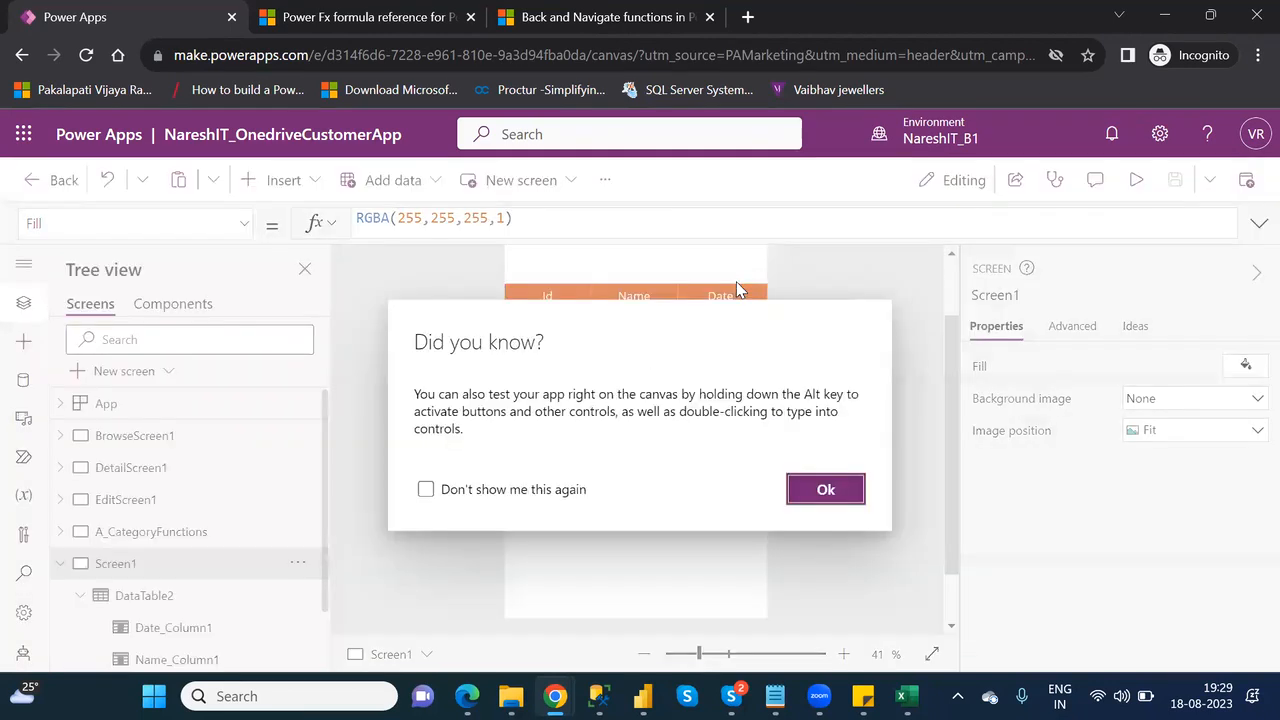
# - Dismiss the testing tip, narrow Screen1's button to about 177 wide and set its text to Creating Collect
pyautogui.click(843, 492)
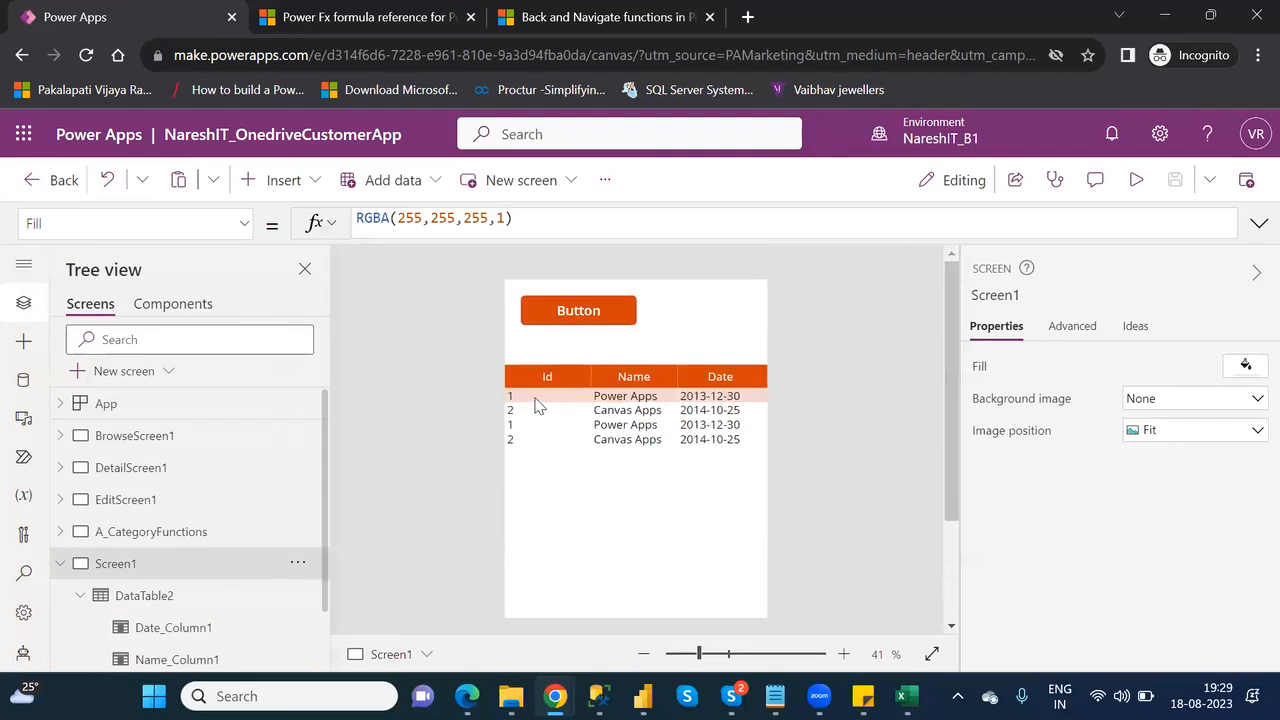
pyautogui.click(575, 310)
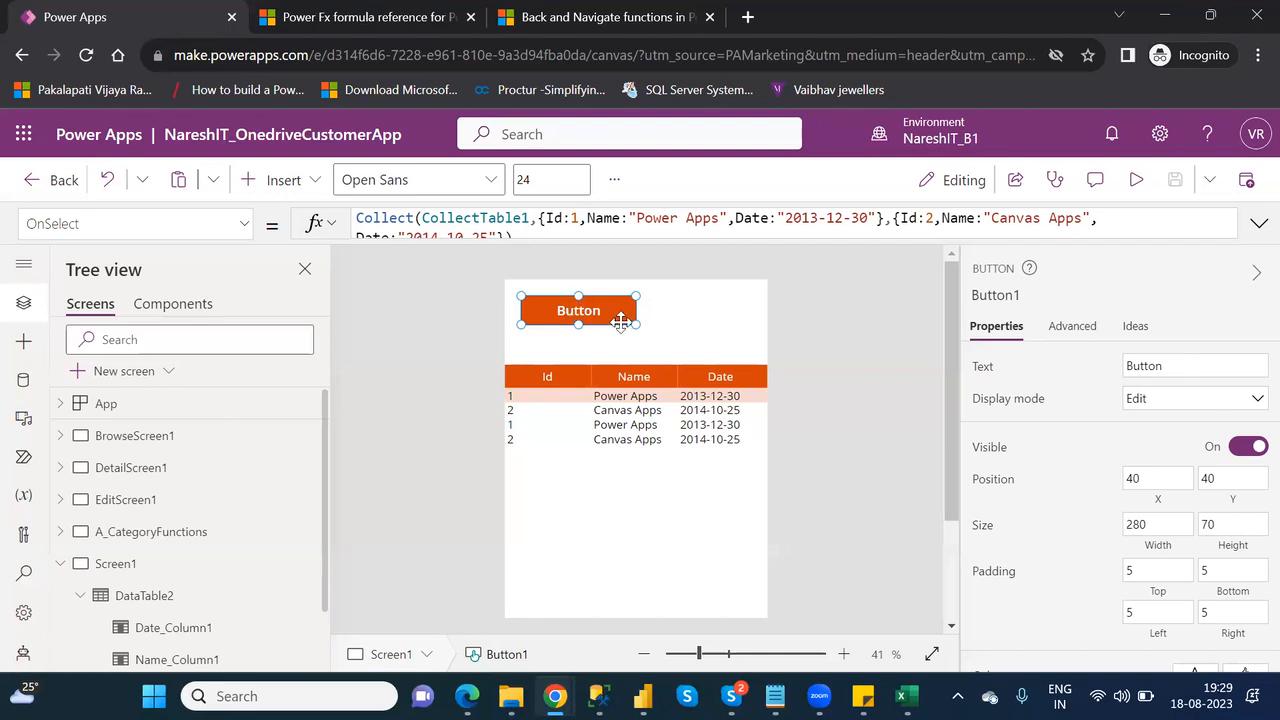
pyautogui.moveTo(634, 323); pyautogui.dragTo(593, 324)
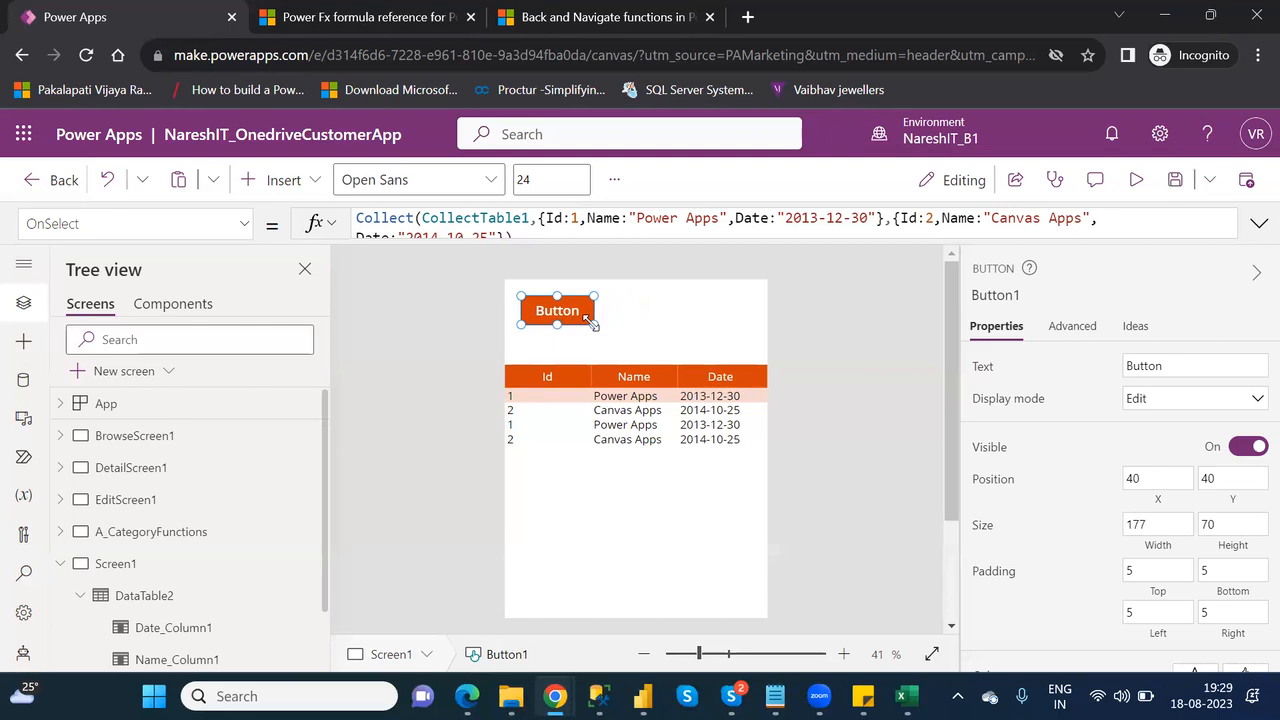
pyautogui.click(1153, 368)
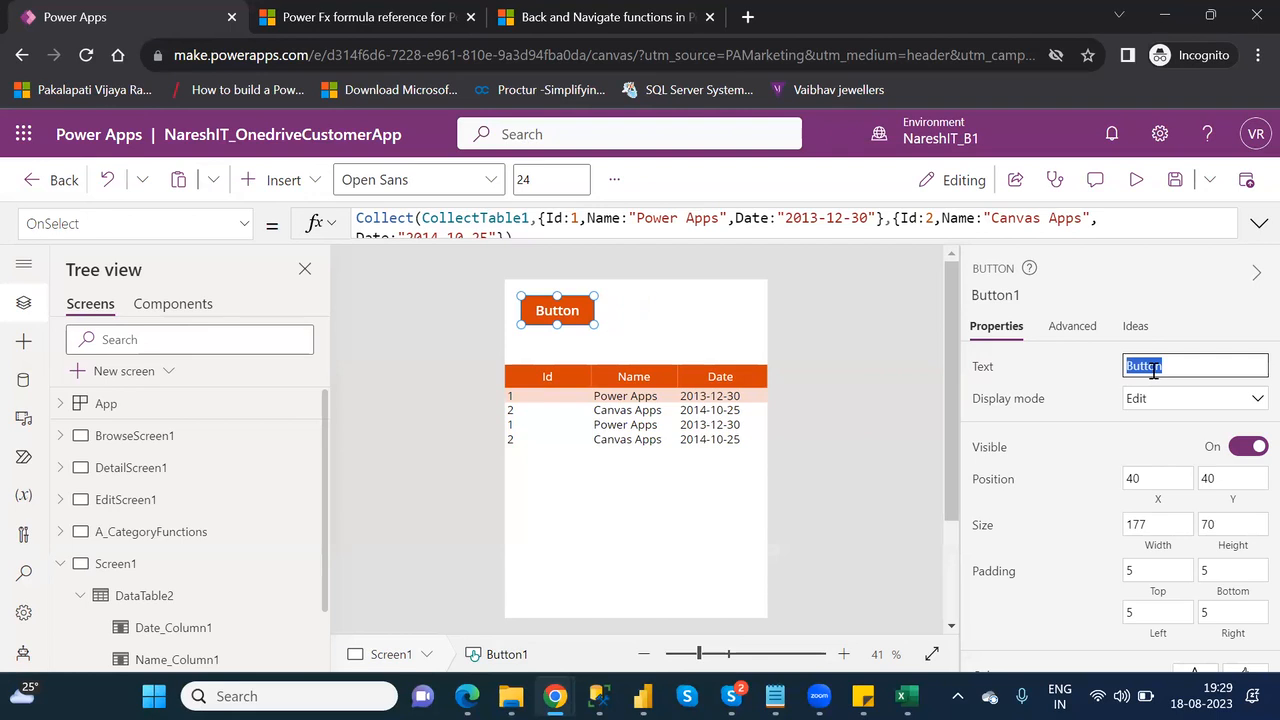
pyautogui.write('Cream')
pyautogui.write('g Collect')
# - Reposition the Creating Collect button to X 0, Y 49 and resize it to about 285 by 62 so its text fits
pyautogui.click(516, 293)
pyautogui.moveTo(516, 293); pyautogui.dragTo(504, 297)
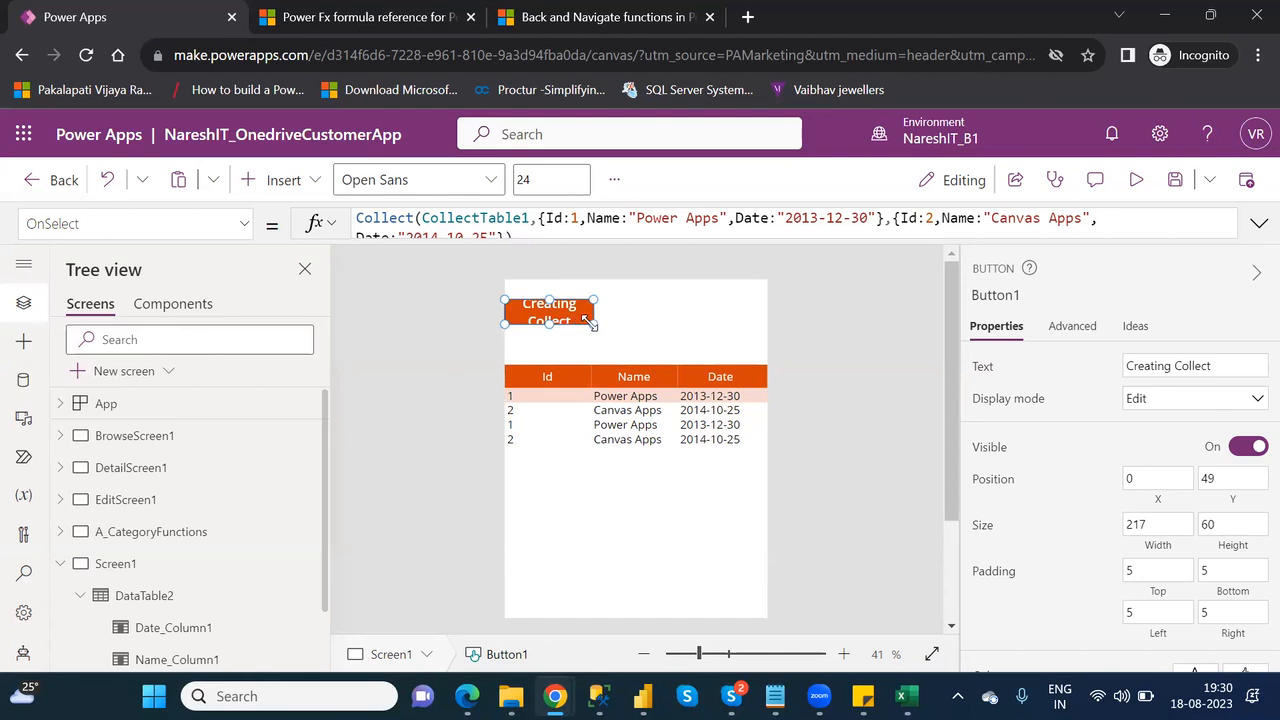
pyautogui.moveTo(592, 324); pyautogui.dragTo(620, 326)
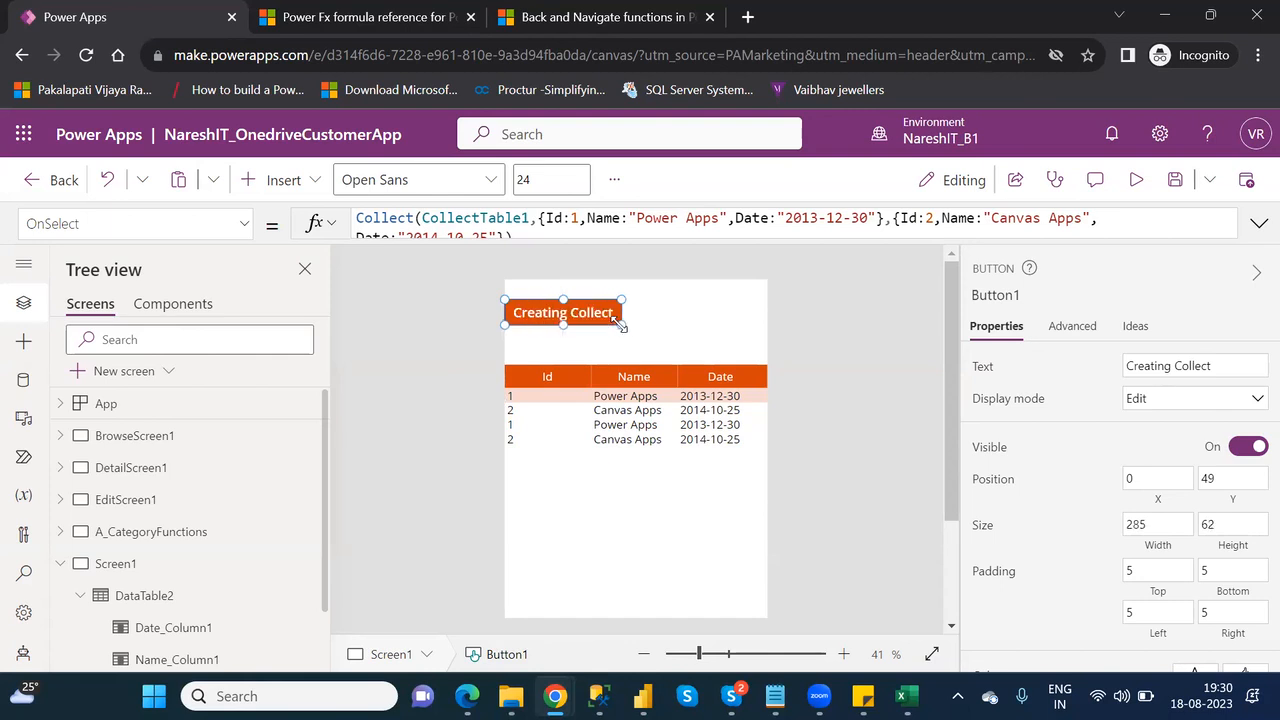
pyautogui.click(640, 334)
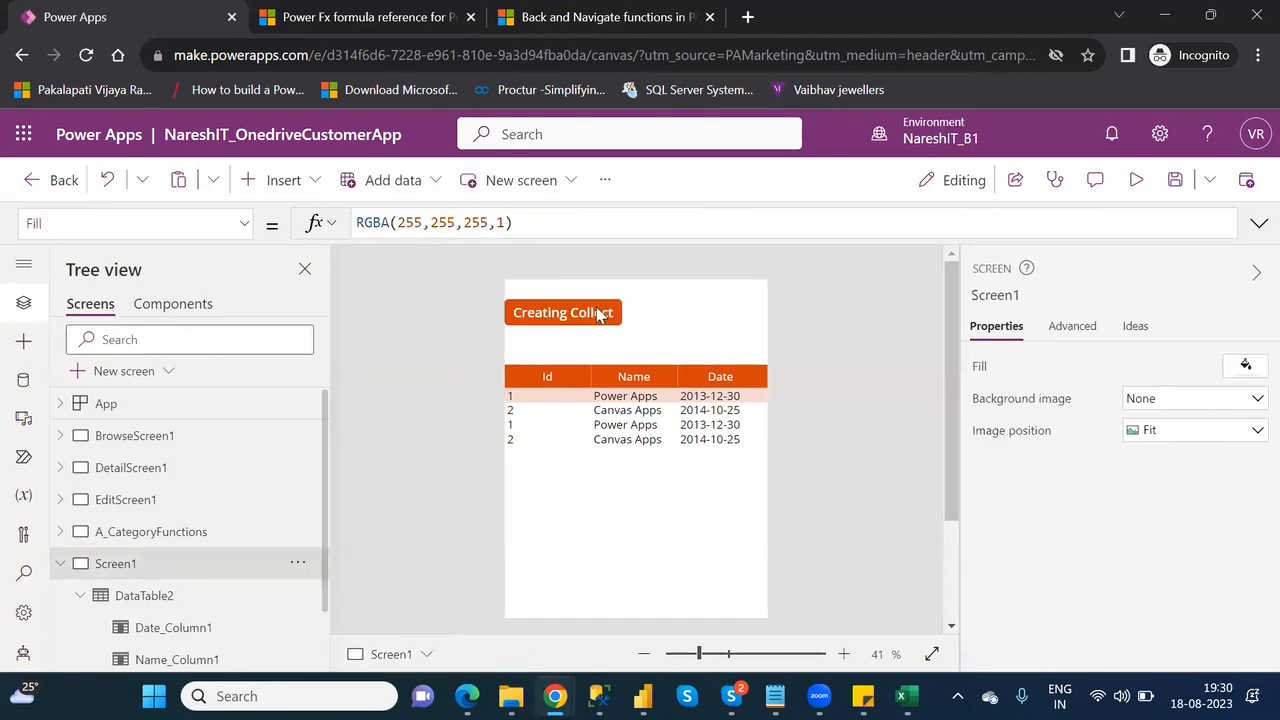
# - Duplicate the Creating Collect button and place the copy beside it at about X 315, Y 49
pyautogui.click(596, 308)
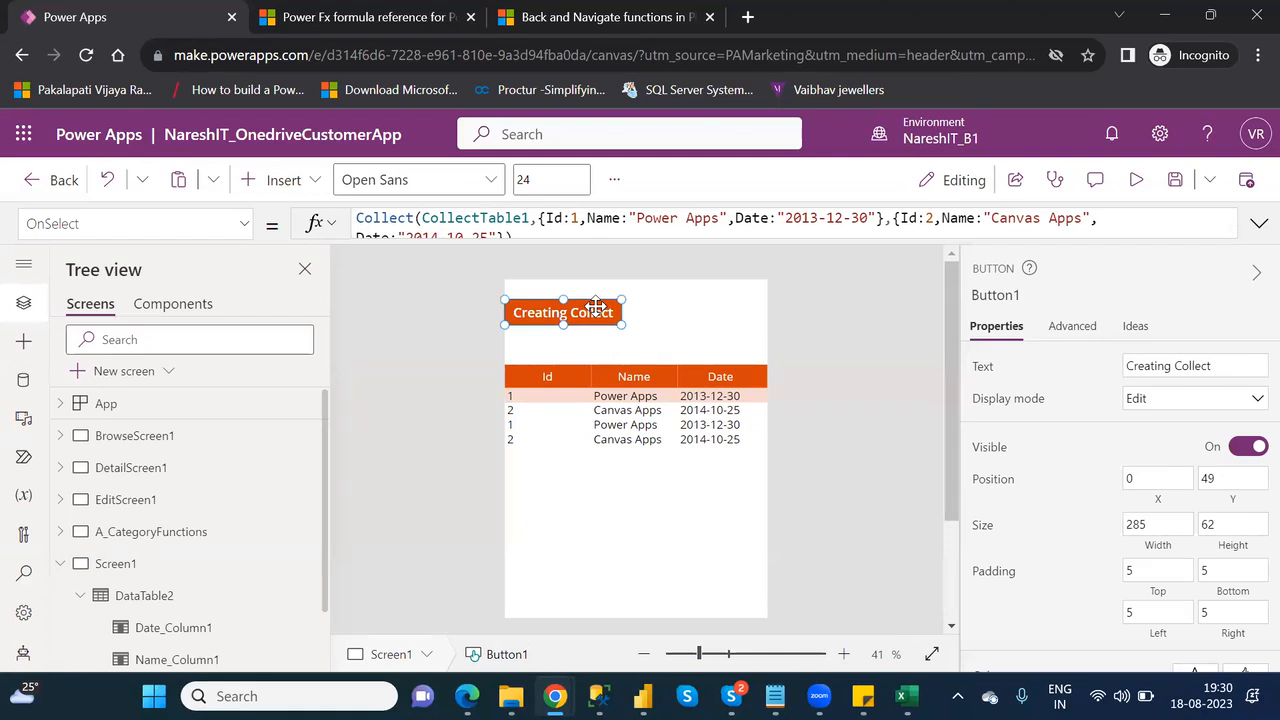
pyautogui.hotkey('ctrl', 'c')
pyautogui.hotkey('ctrl', 'v')
pyautogui.moveTo(596, 306); pyautogui.dragTo(717, 301)
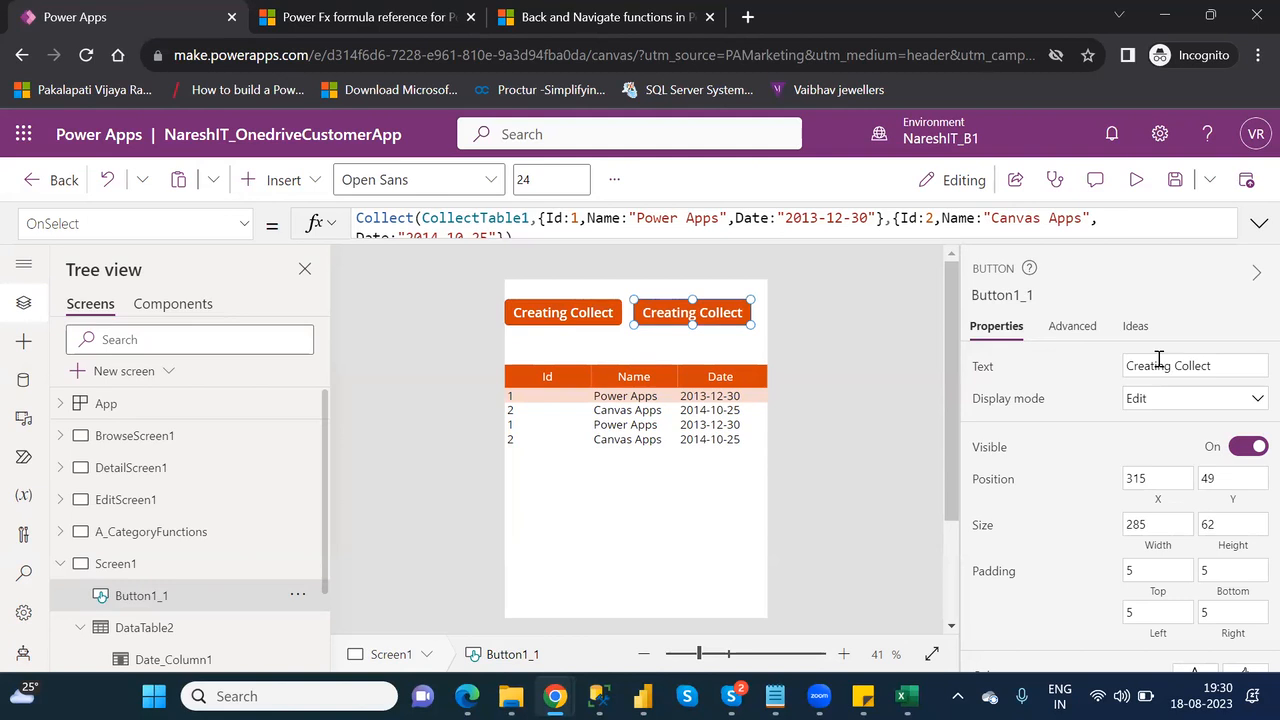
# - Change the copied button's text to Clear Collect and deselect it
pyautogui.doubleClick(1212, 366)
pyautogui.moveTo(1153, 366); pyautogui.dragTo(1124, 366)
pyautogui.write('Clear')
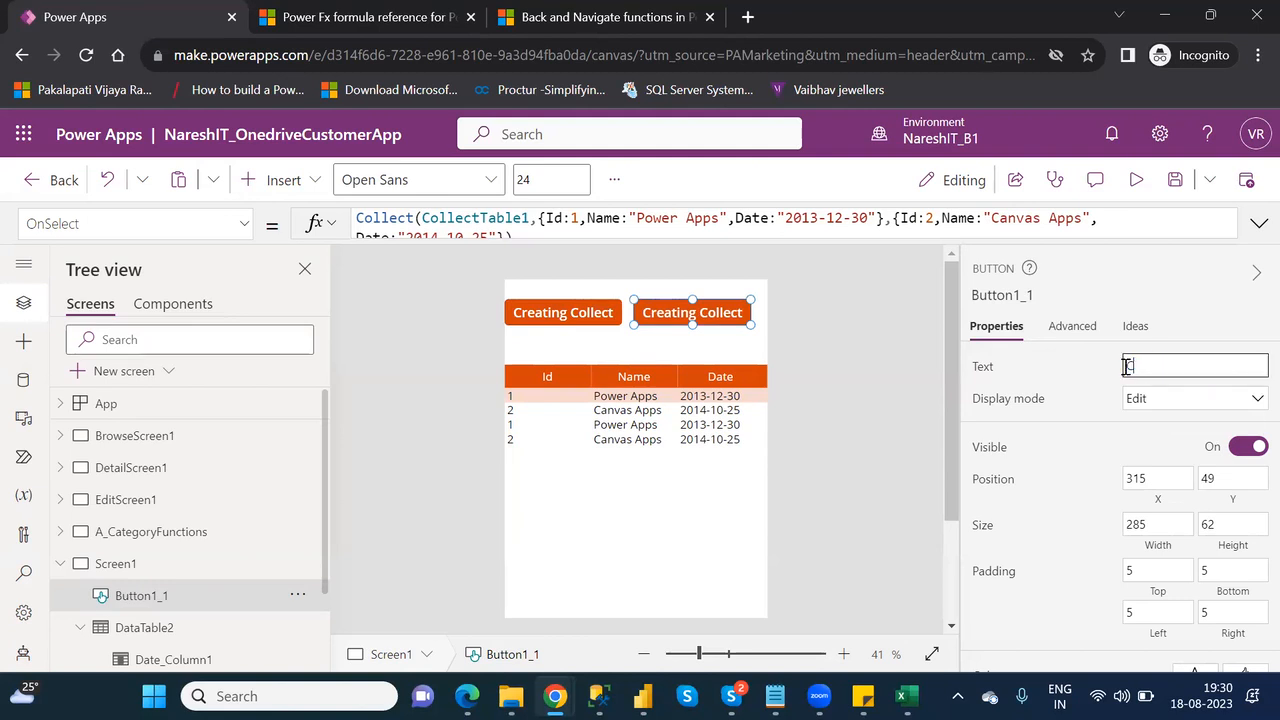
pyautogui.write(' Collect')
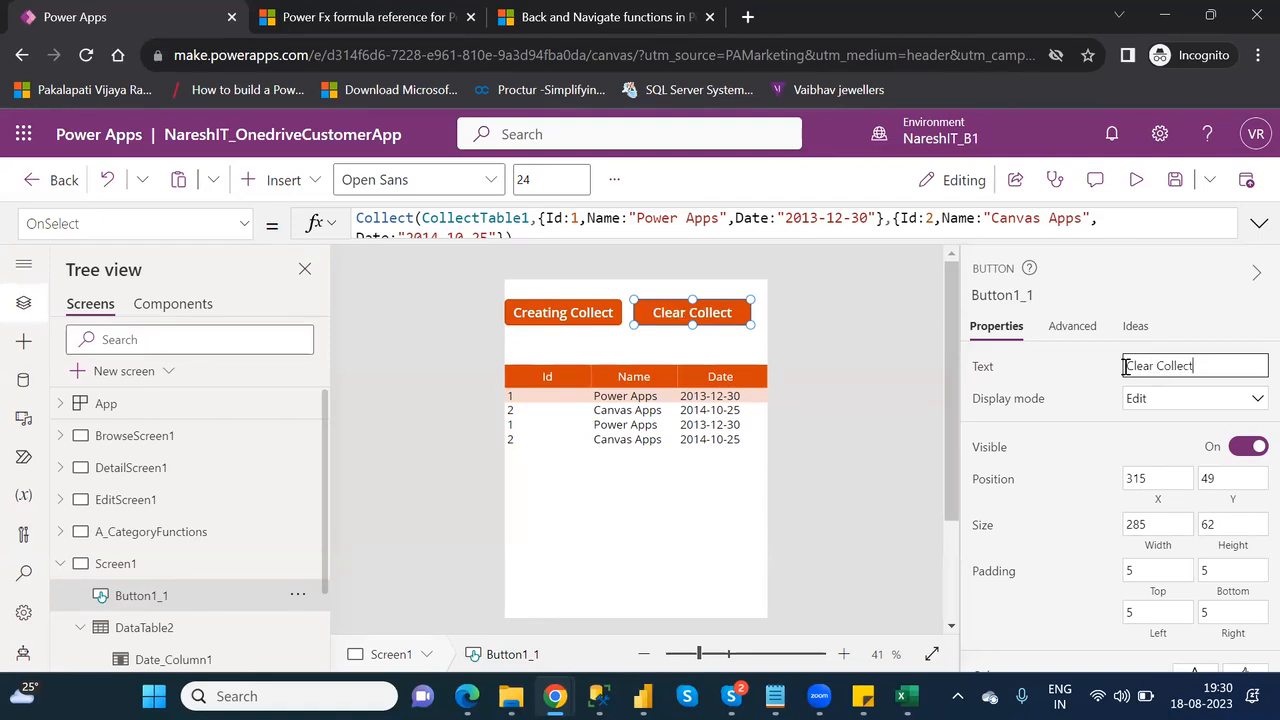
pyautogui.click(632, 355)
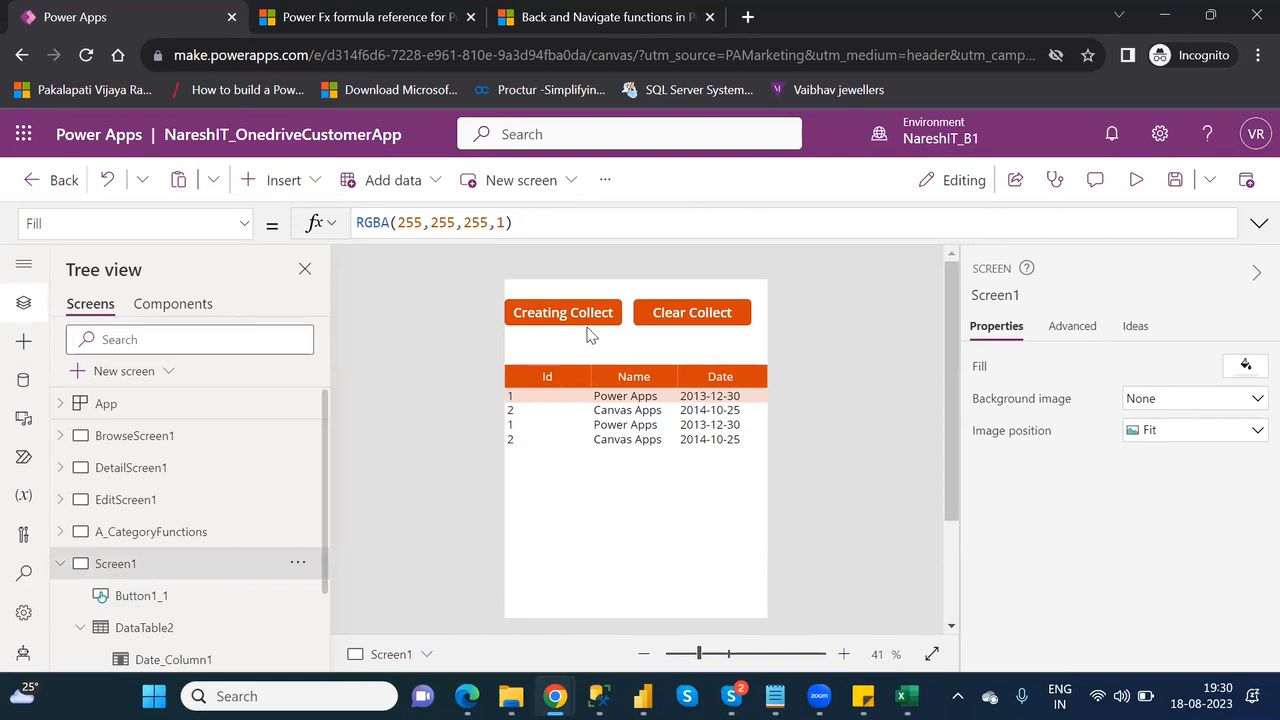
# - Save the app and replace the Clear Collect button's OnSelect formula with the opening of a Clear function call
pyautogui.click(688, 318)
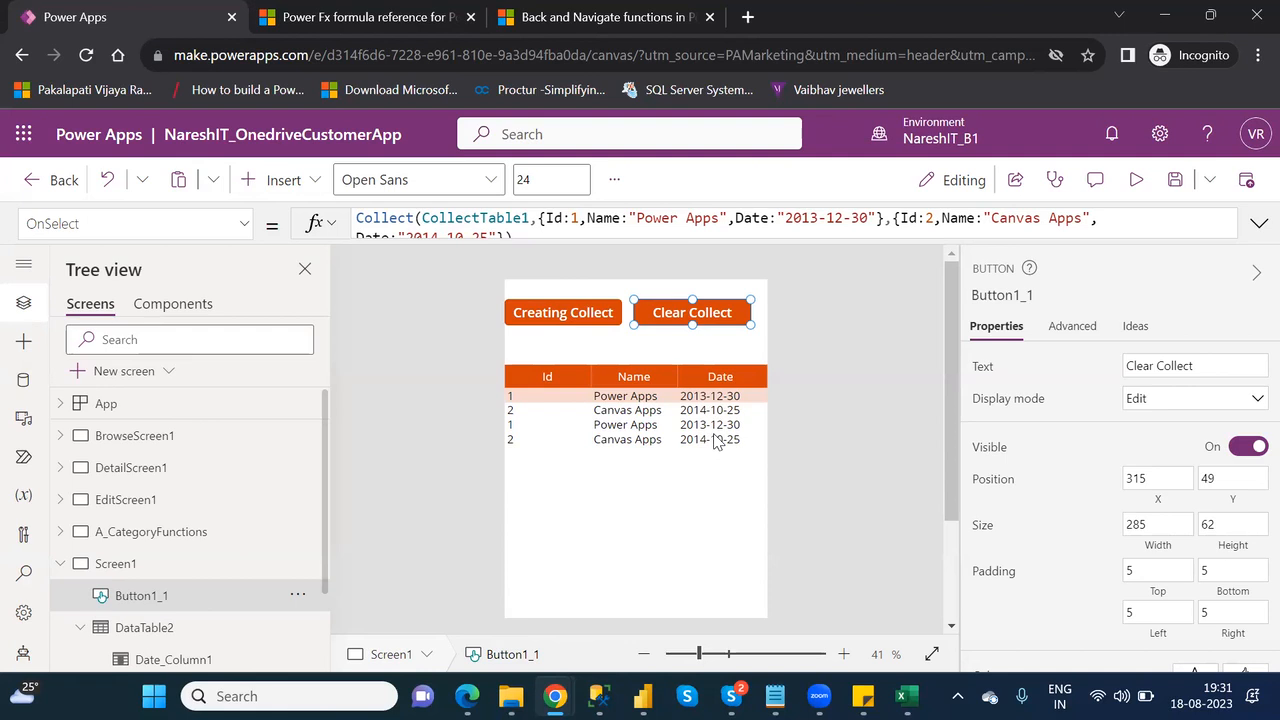
pyautogui.hotkey('ctrl', 's')
pyautogui.click(1257, 227)
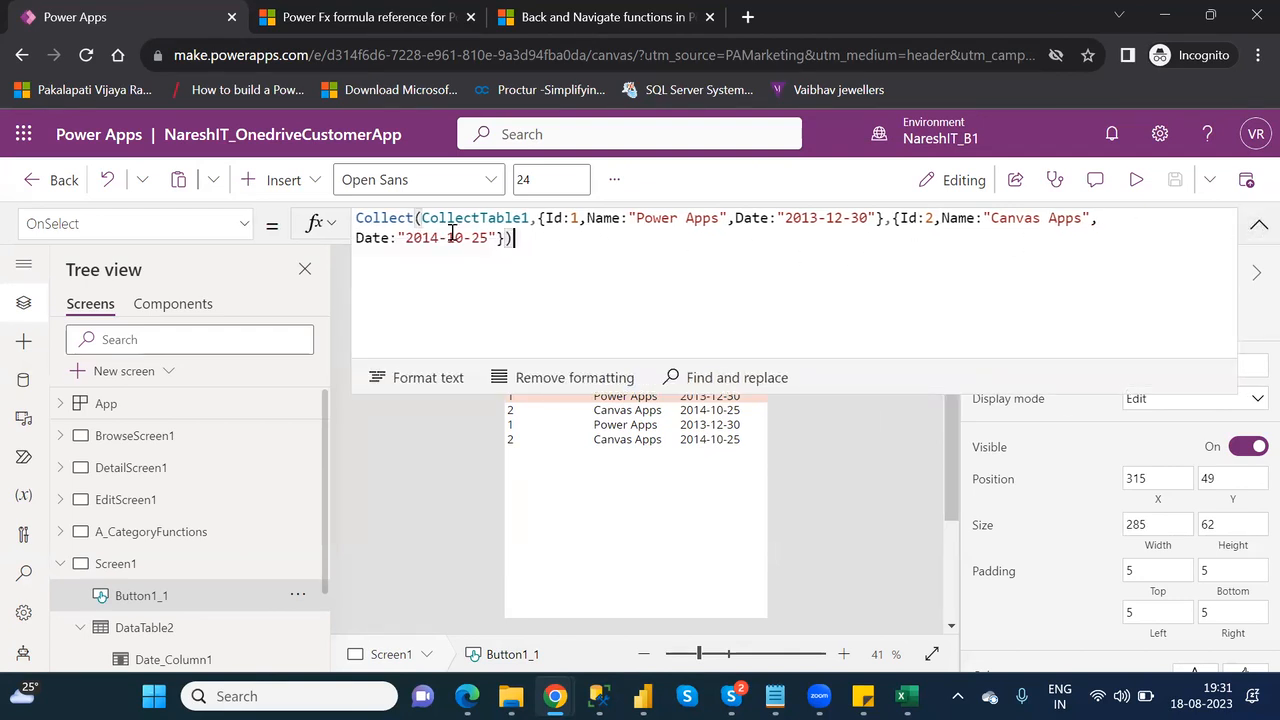
pyautogui.hotkey('ctrl', 'a')
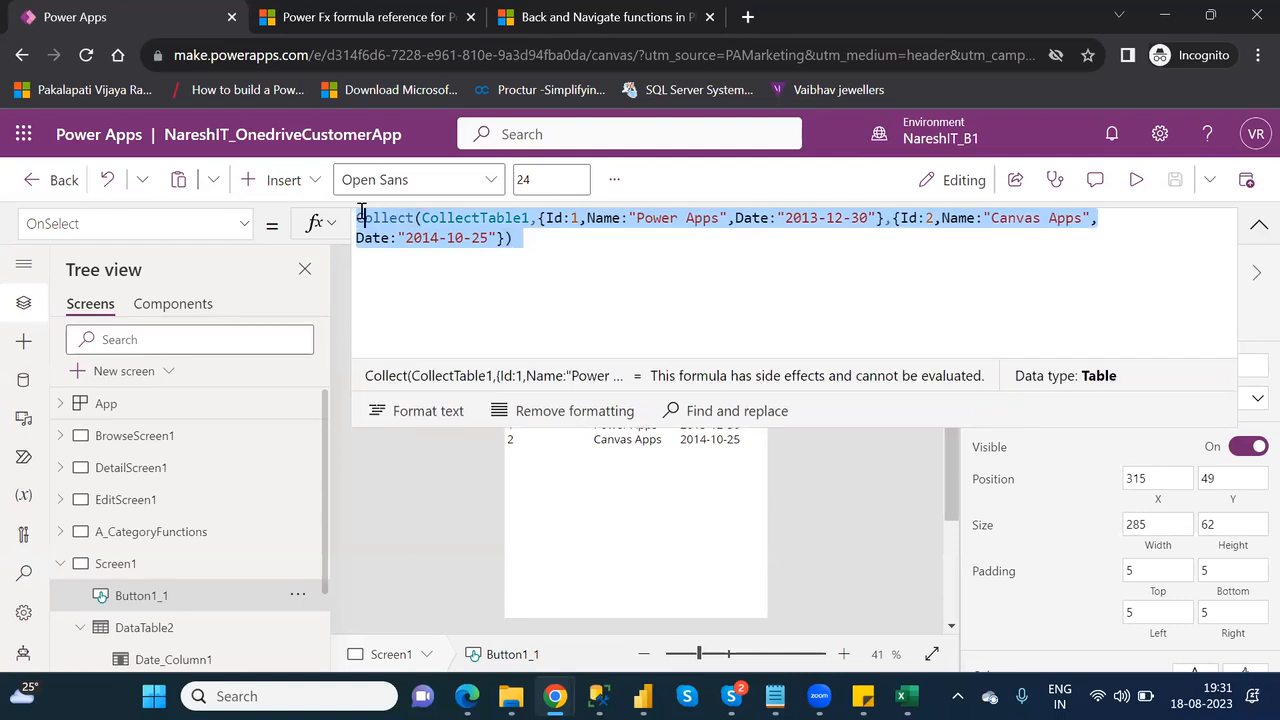
pyautogui.write('Clear')
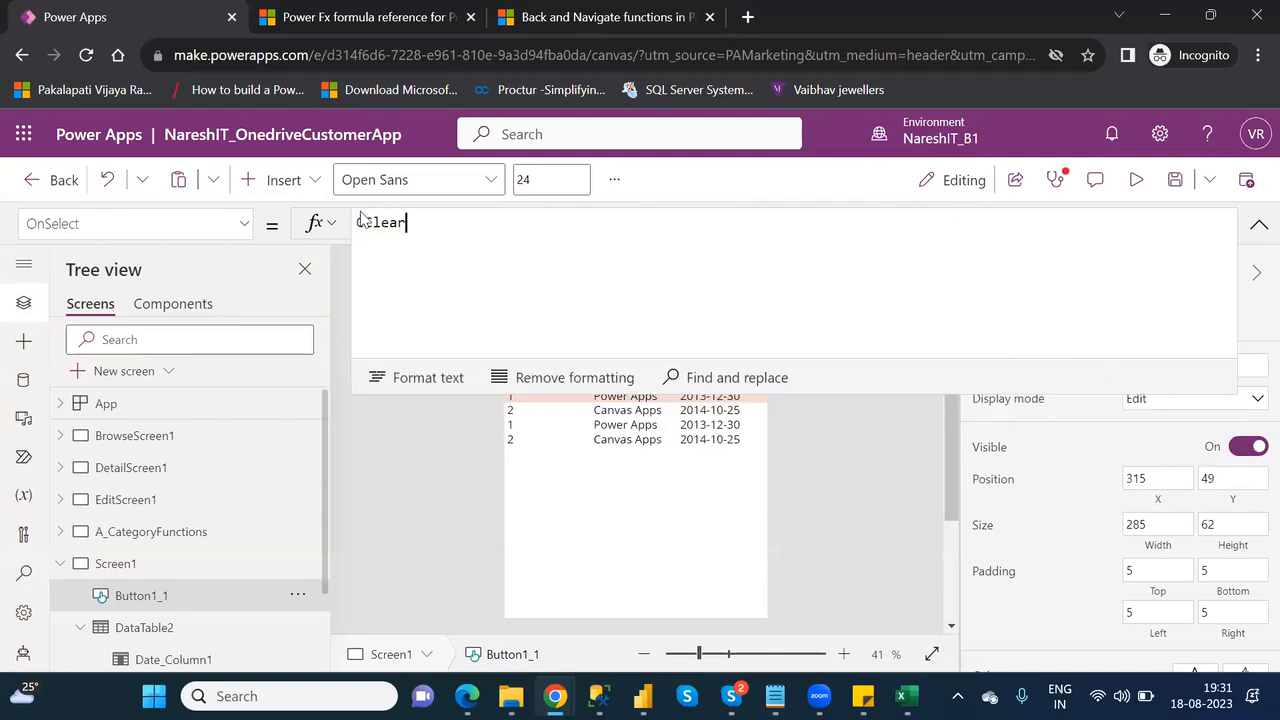
pyautogui.press('BackSpace')
pyautogui.press('BackSpace')
pyautogui.press('BackSpace')
pyautogui.press('BackSpace')
pyautogui.write('le')
pyautogui.press('Down')
pyautogui.press('Down')
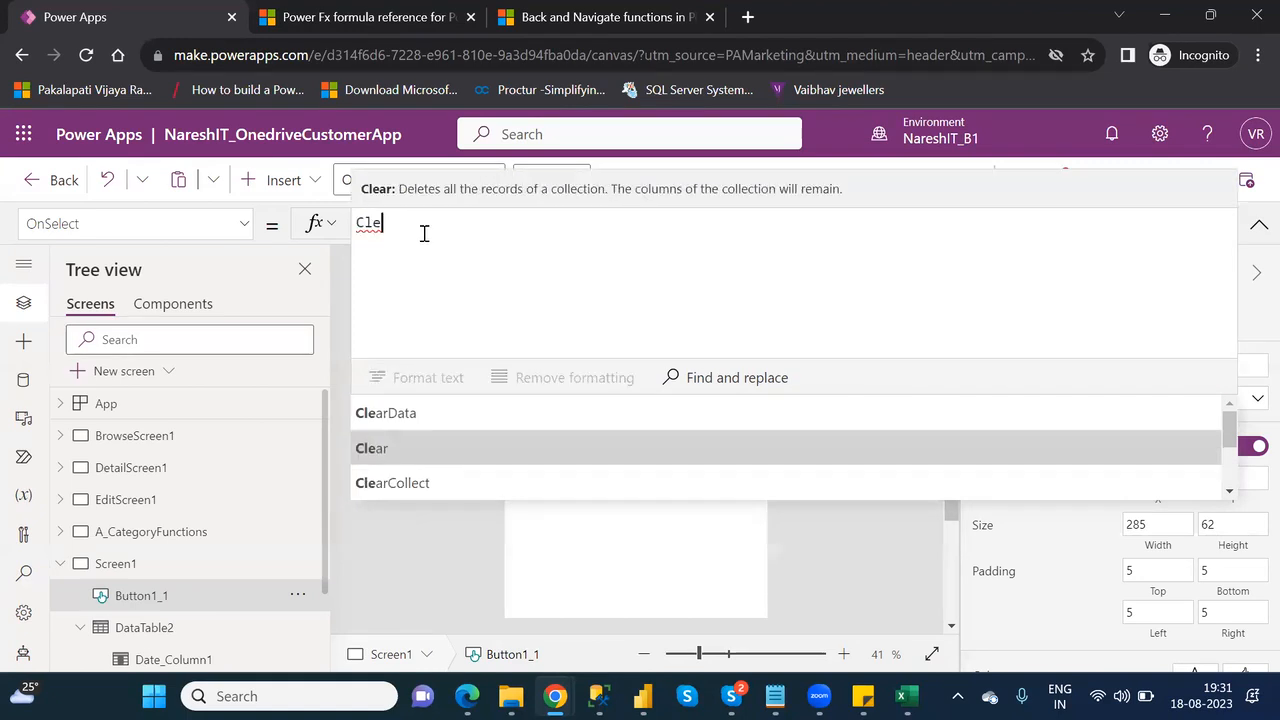
pyautogui.press('Up')
pyautogui.press('Tab')
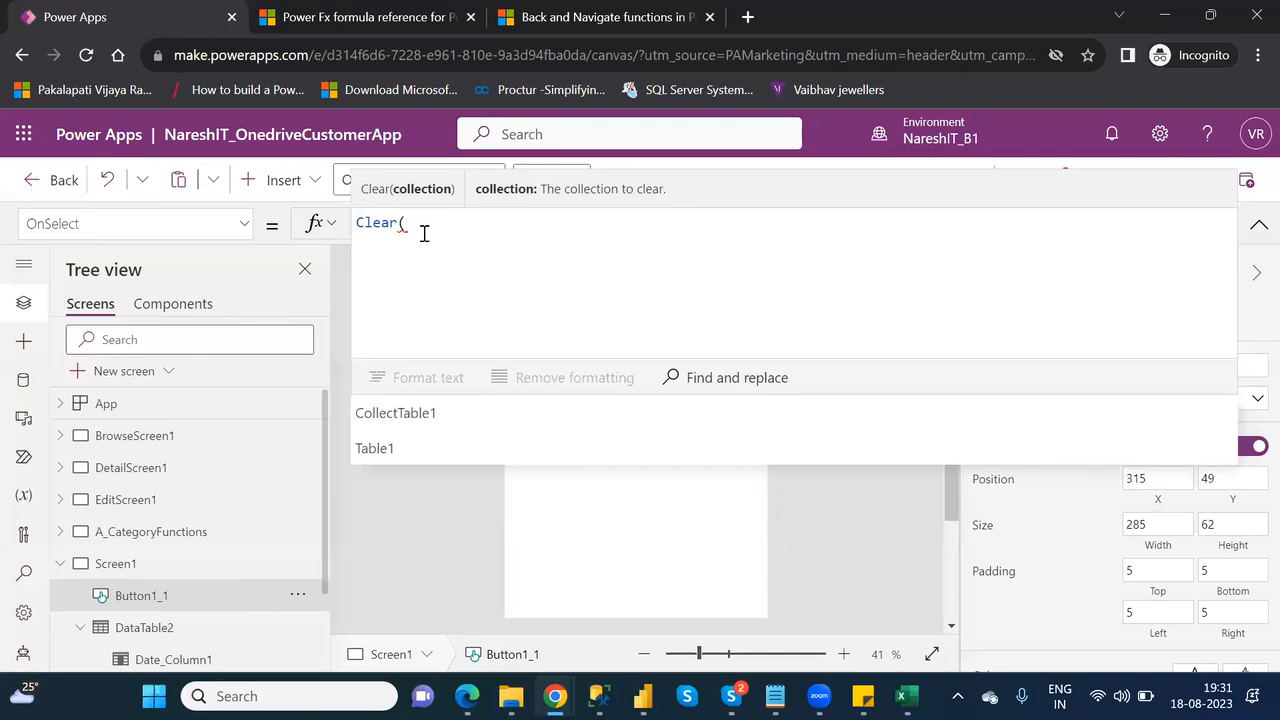
# - Complete the OnSelect formula as Clear(CollectTable1) and collapse the formula editor
pyautogui.press('Down')
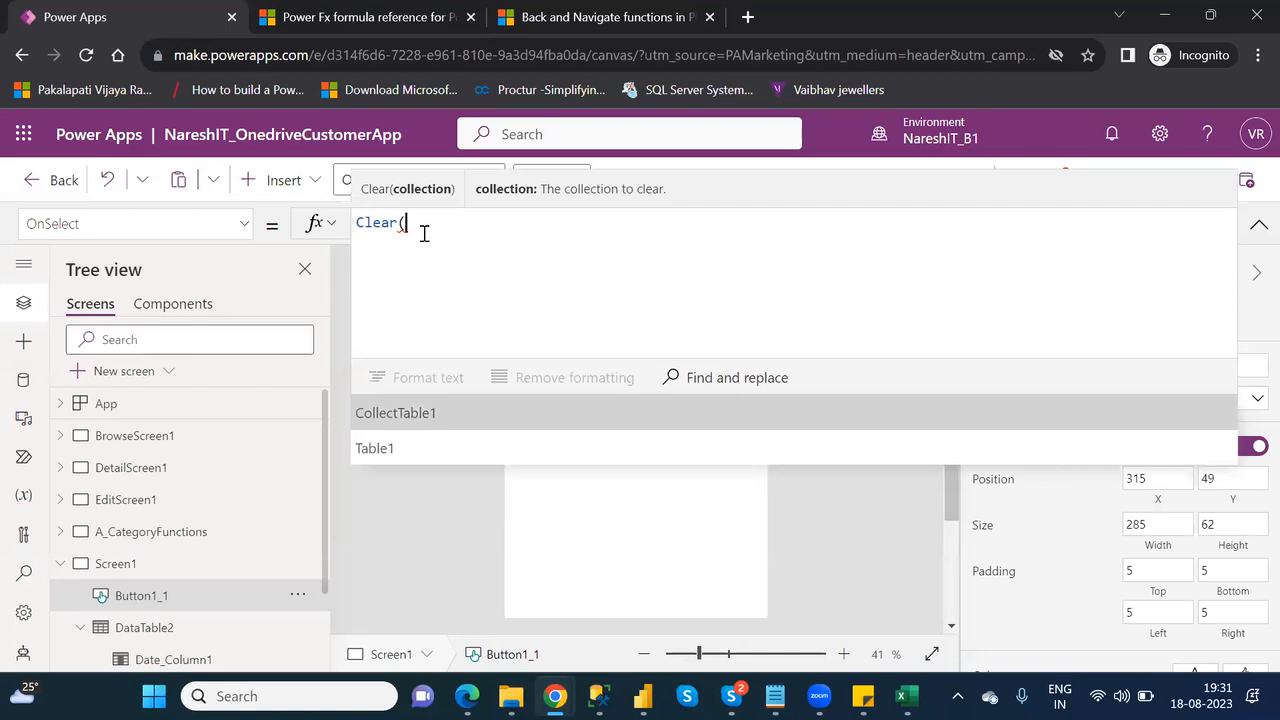
pyautogui.press('Tab')
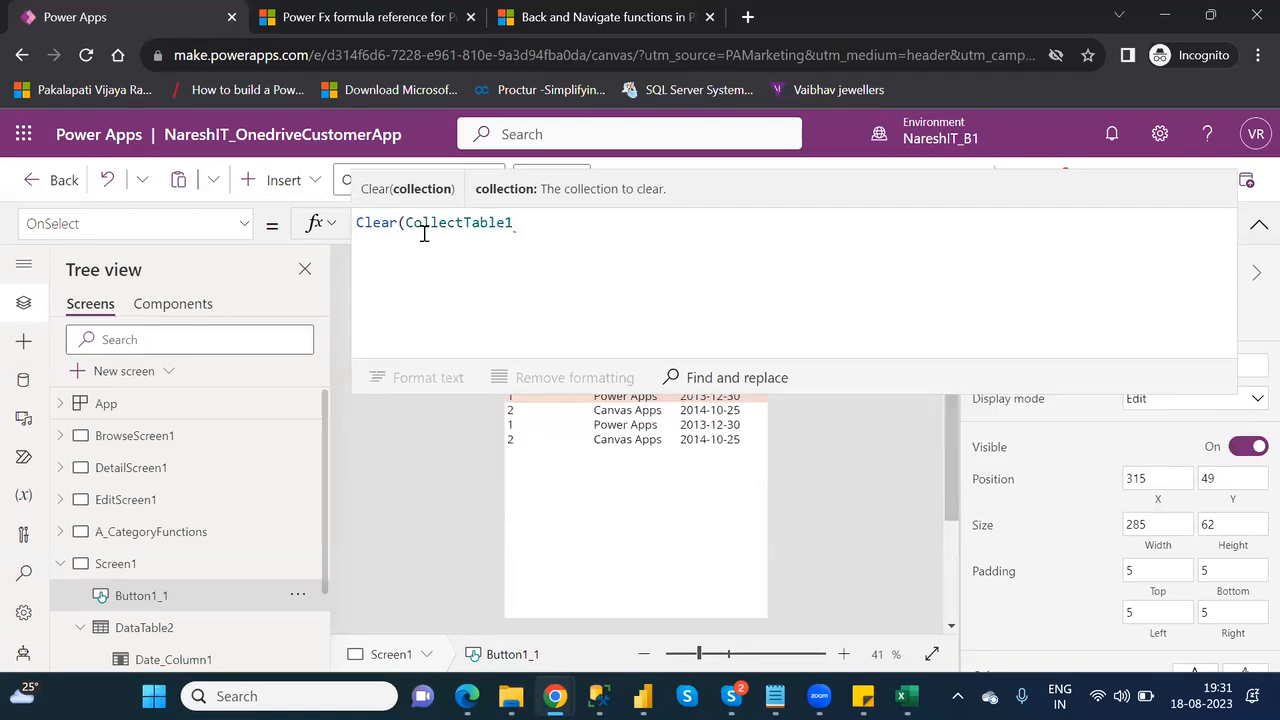
pyautogui.write(')')
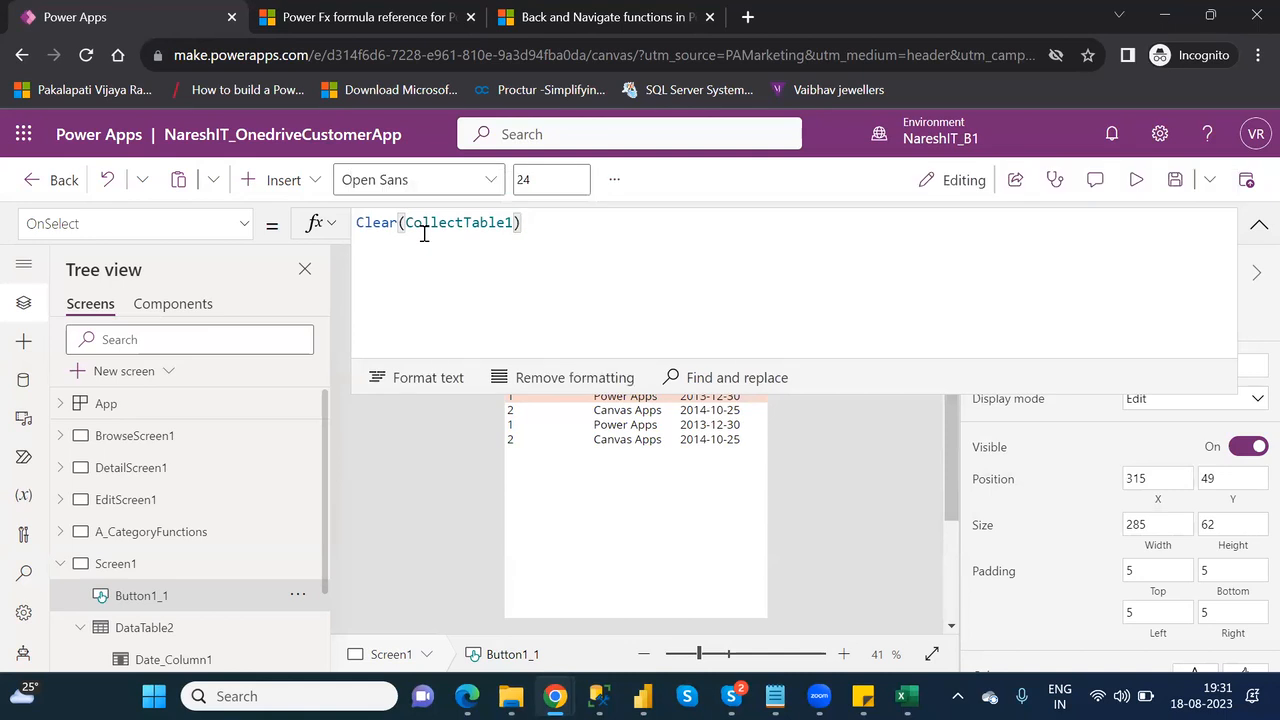
pyautogui.click(1257, 226)
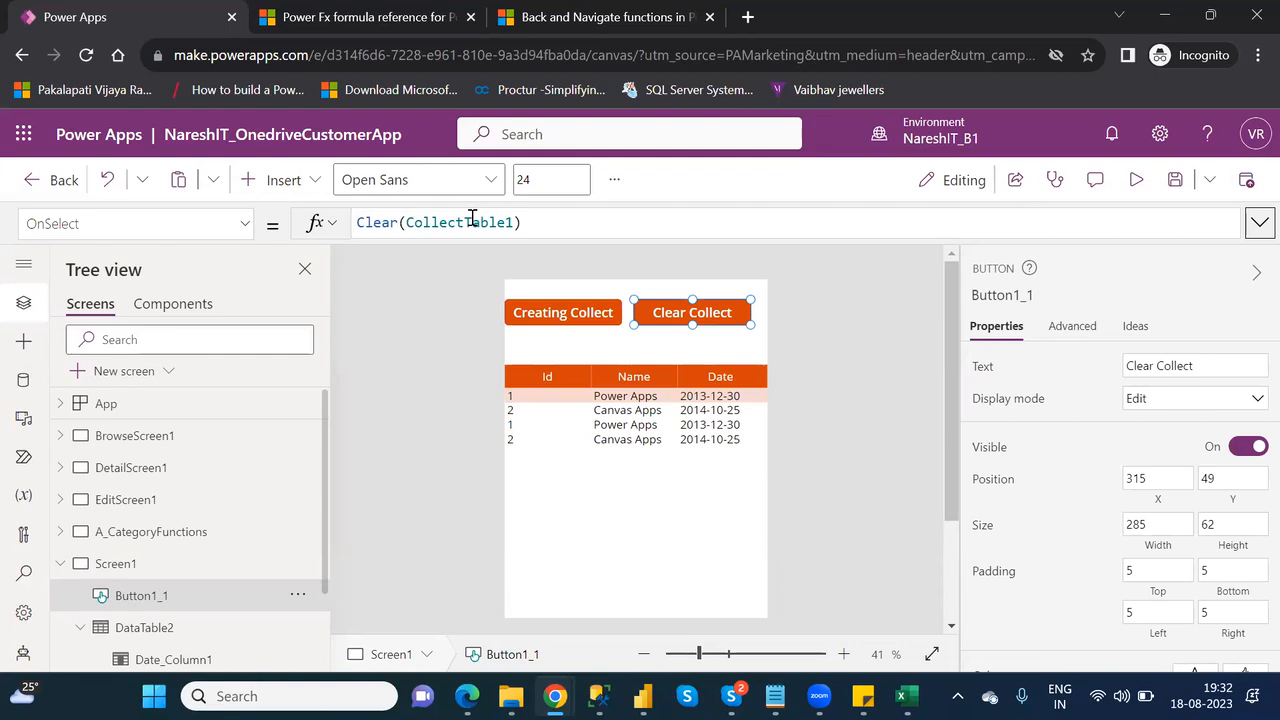
# - Preview the app, run Clear Collect and Creating Collect once each, and return to editing with the tip dismissed
pyautogui.click(1136, 187)
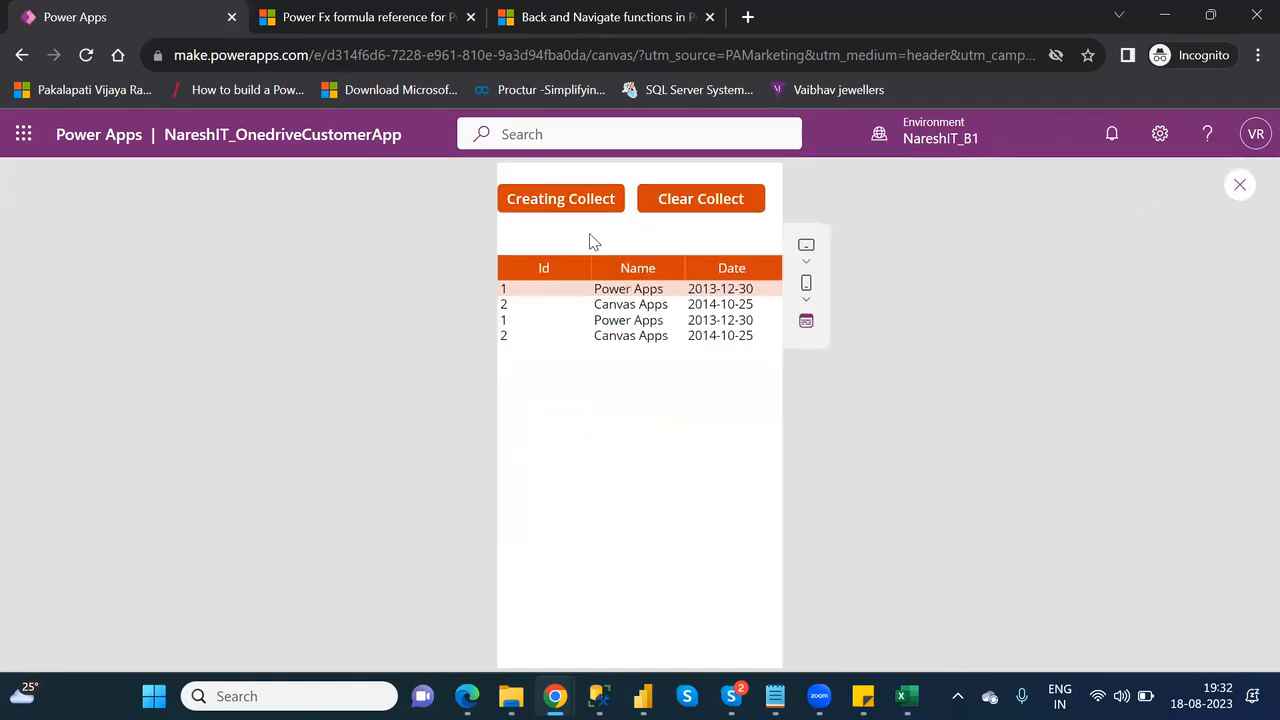
pyautogui.click(675, 205)
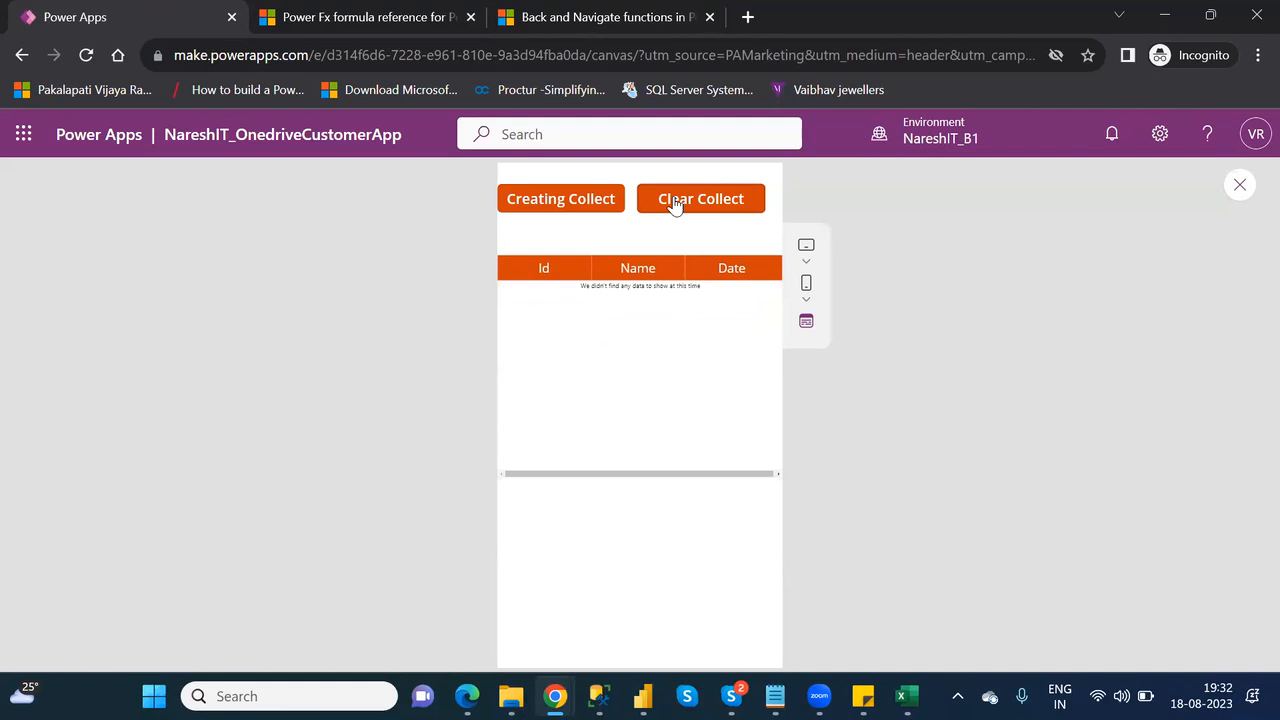
pyautogui.click(559, 203)
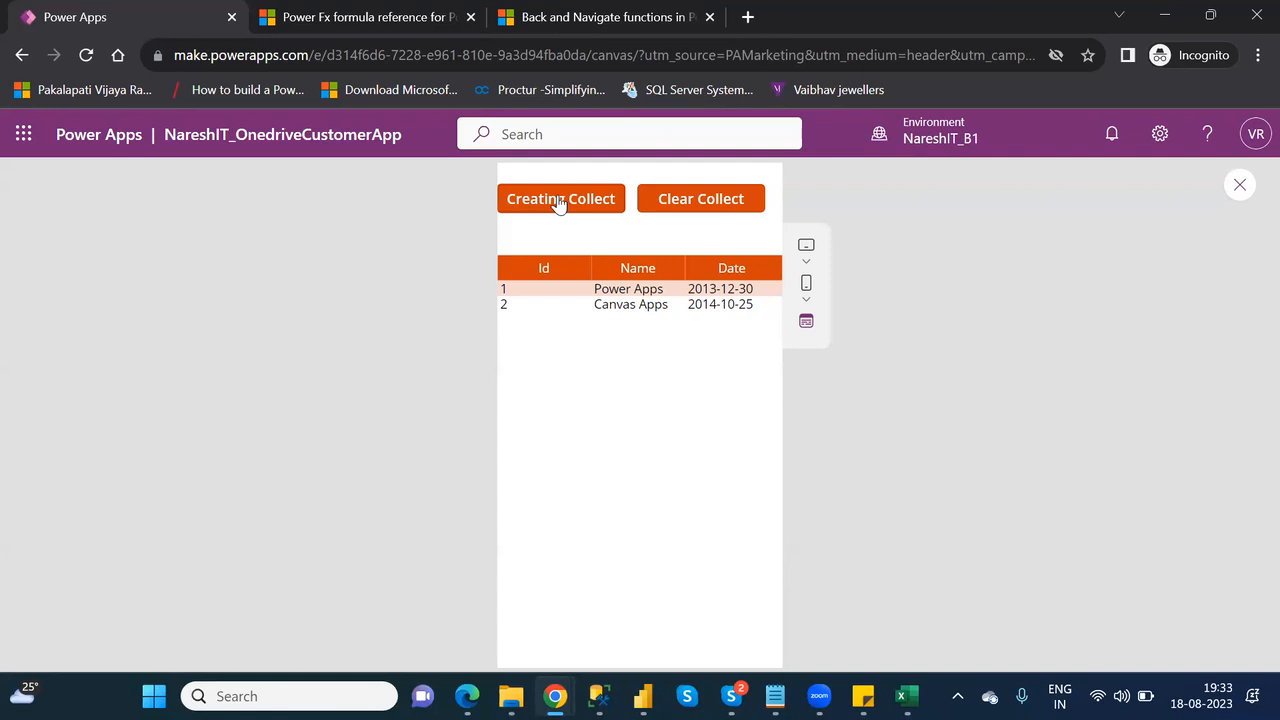
pyautogui.click(1239, 188)
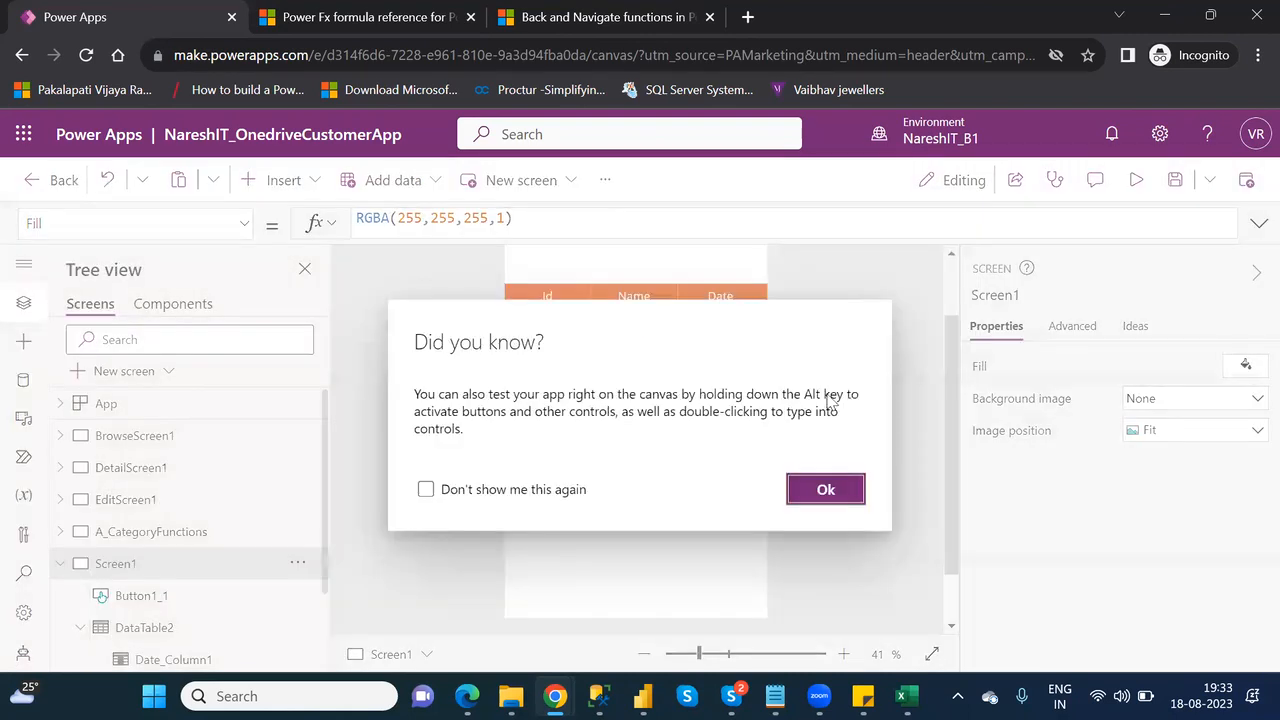
pyautogui.click(846, 486)
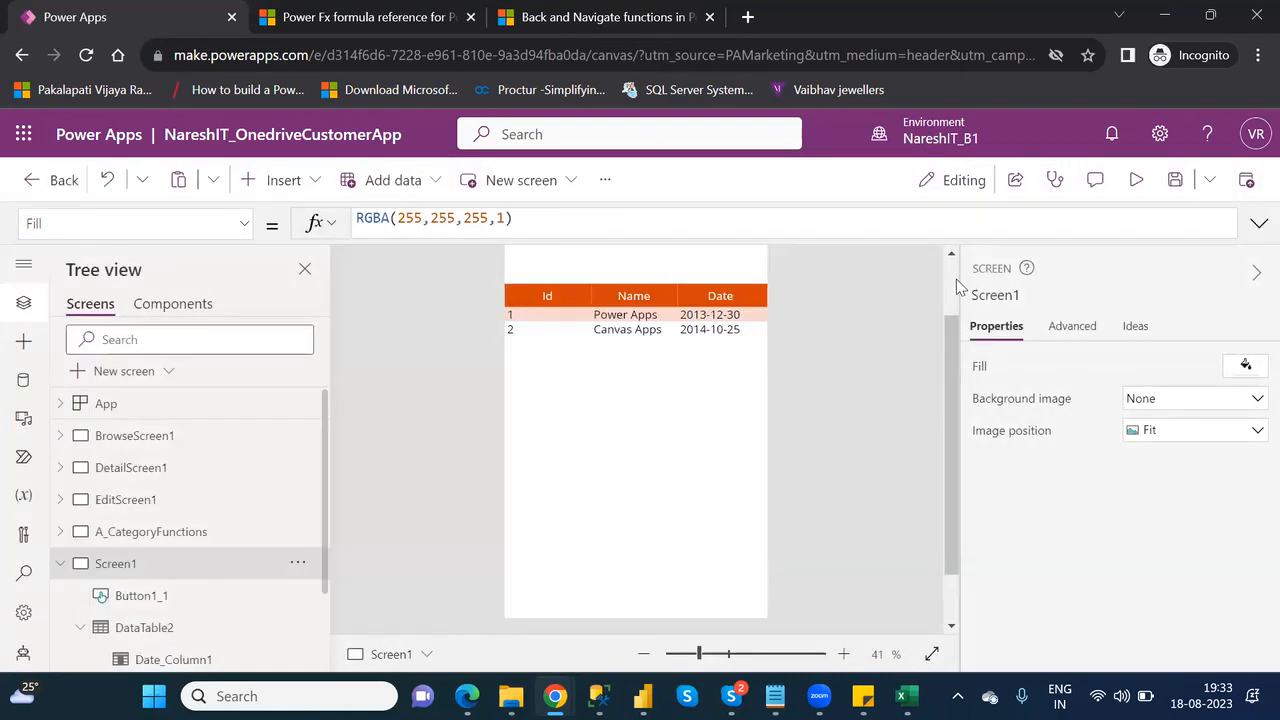
# - Select the Clear Collect button, preview the app to empty the collection again, and exit the preview
pyautogui.click(695, 308)
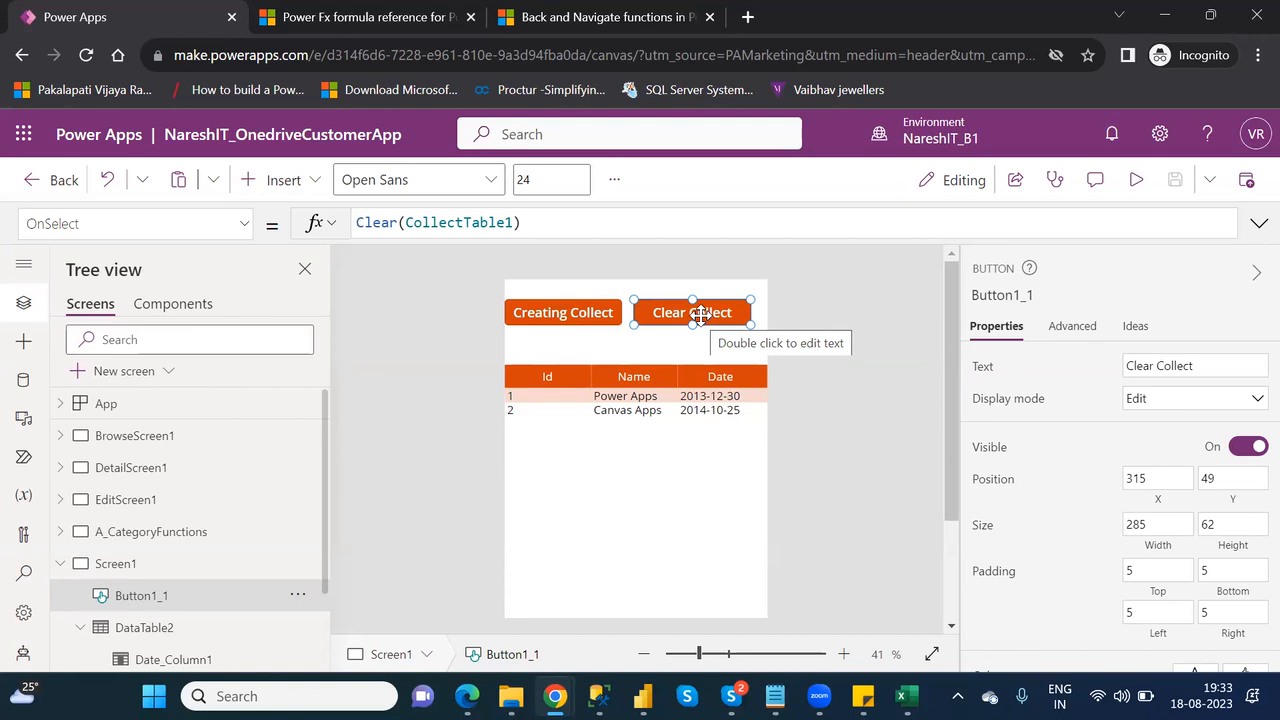
pyautogui.click(1136, 179)
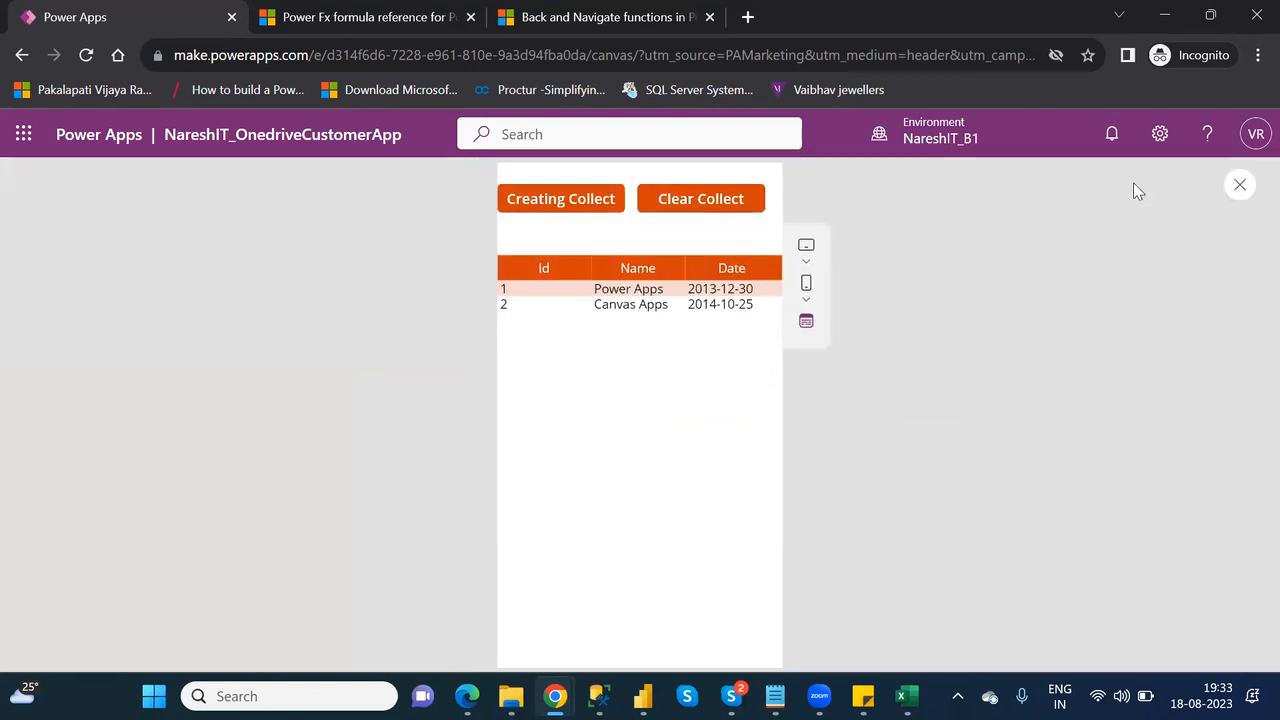
pyautogui.click(688, 202)
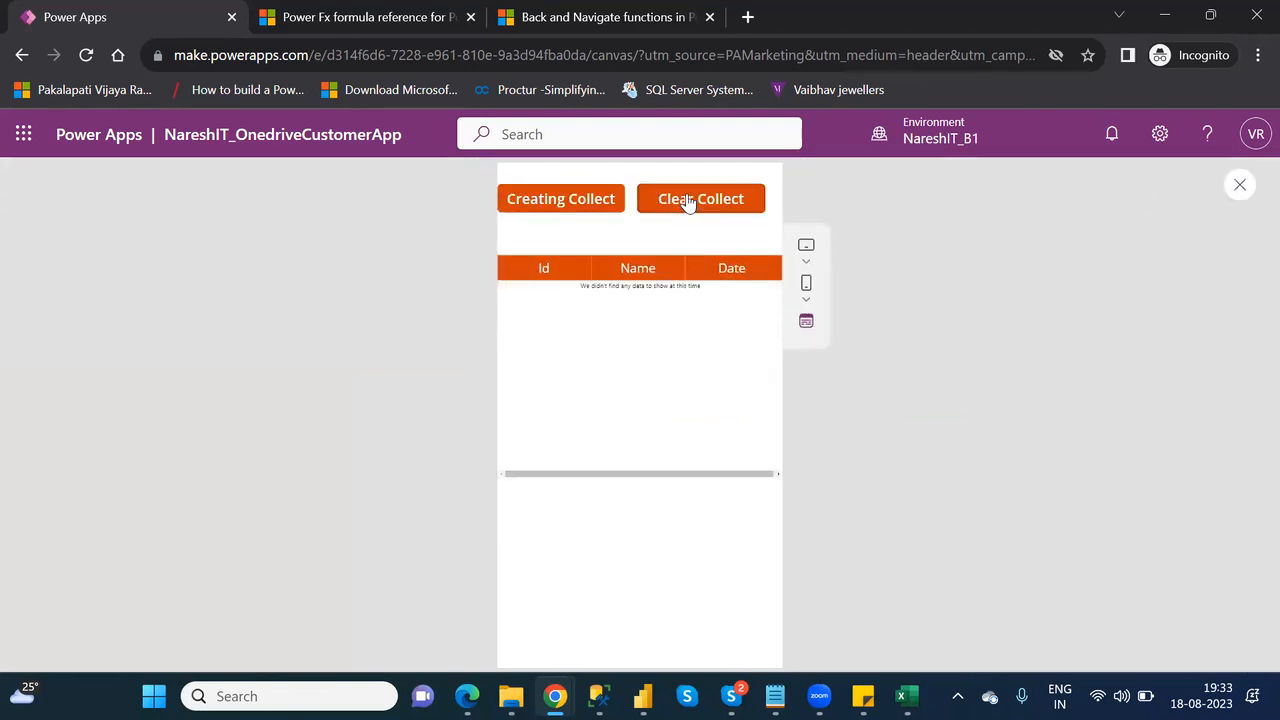
pyautogui.click(1241, 186)
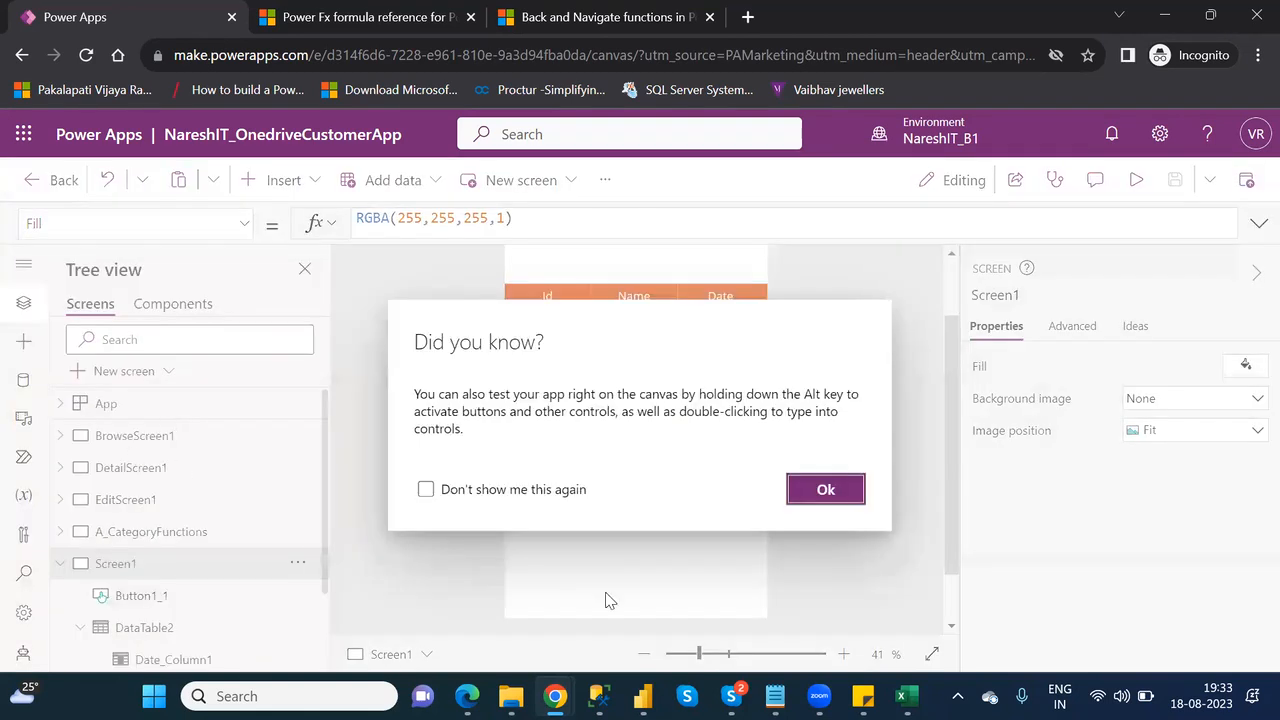
pyautogui.click(824, 490)
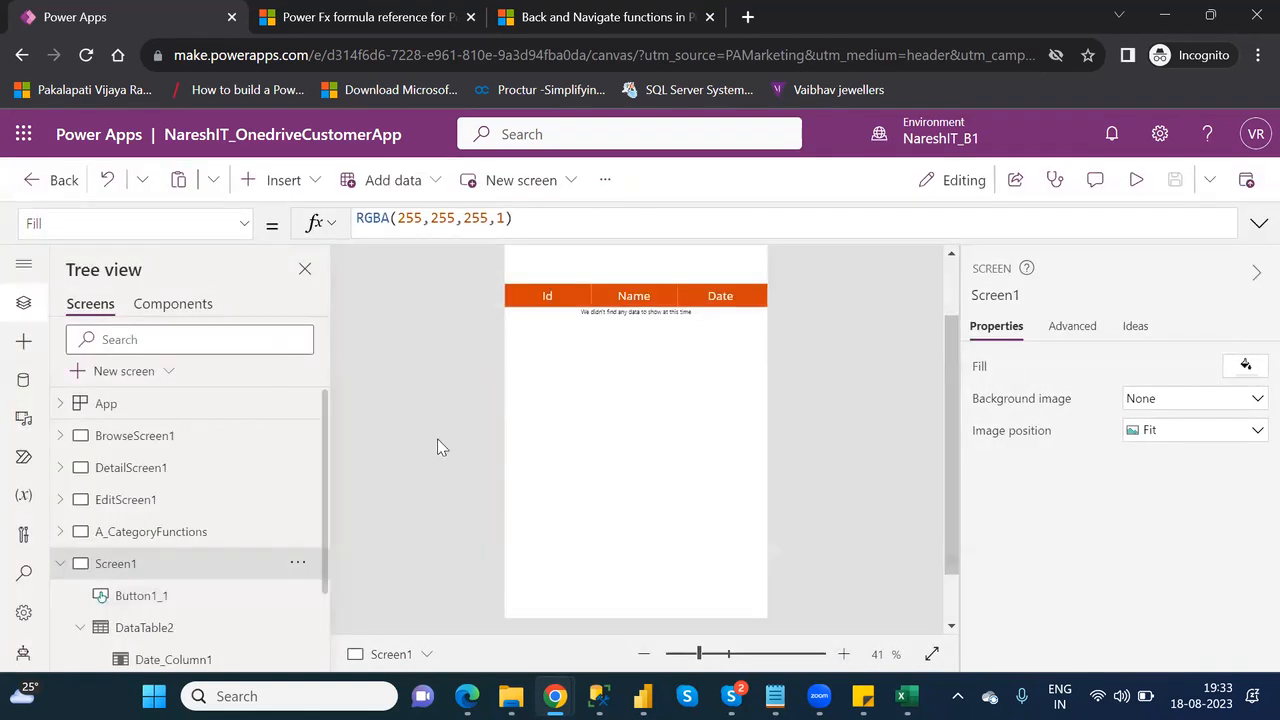
# - Open the app's variables and bring up the options for the CollectTable1 collection
pyautogui.click(24, 498)
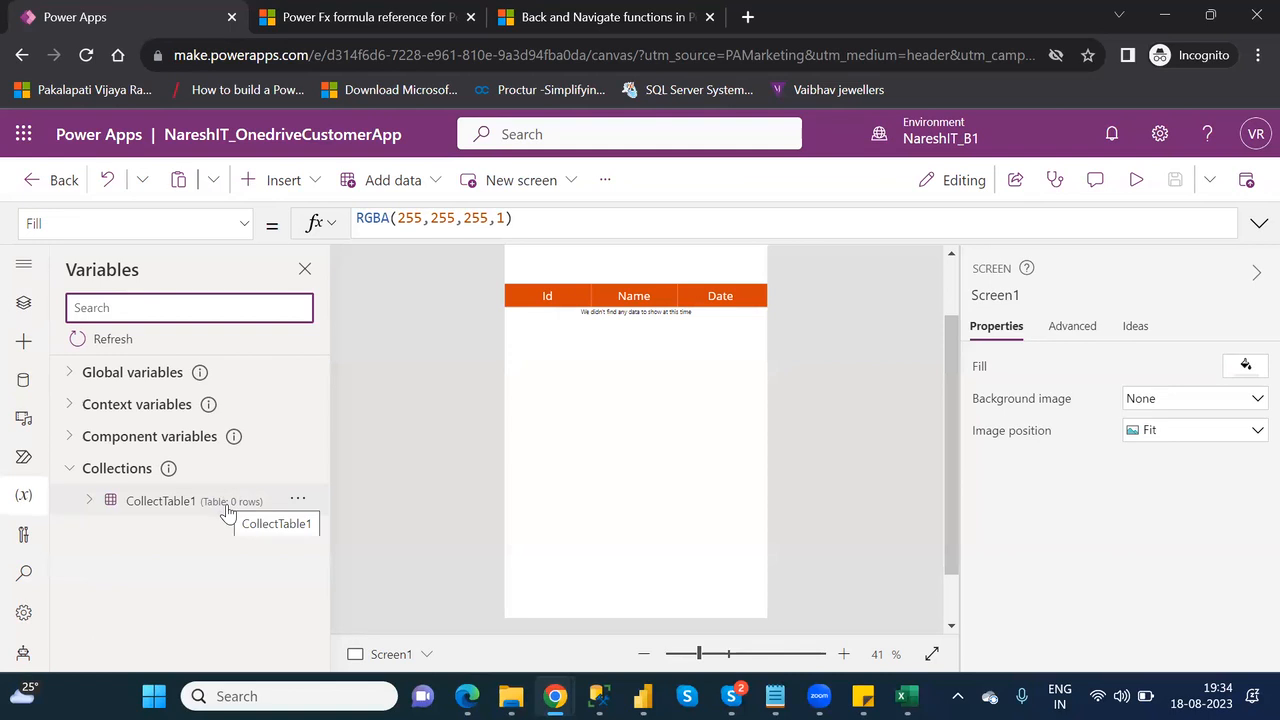
pyautogui.click(228, 512)
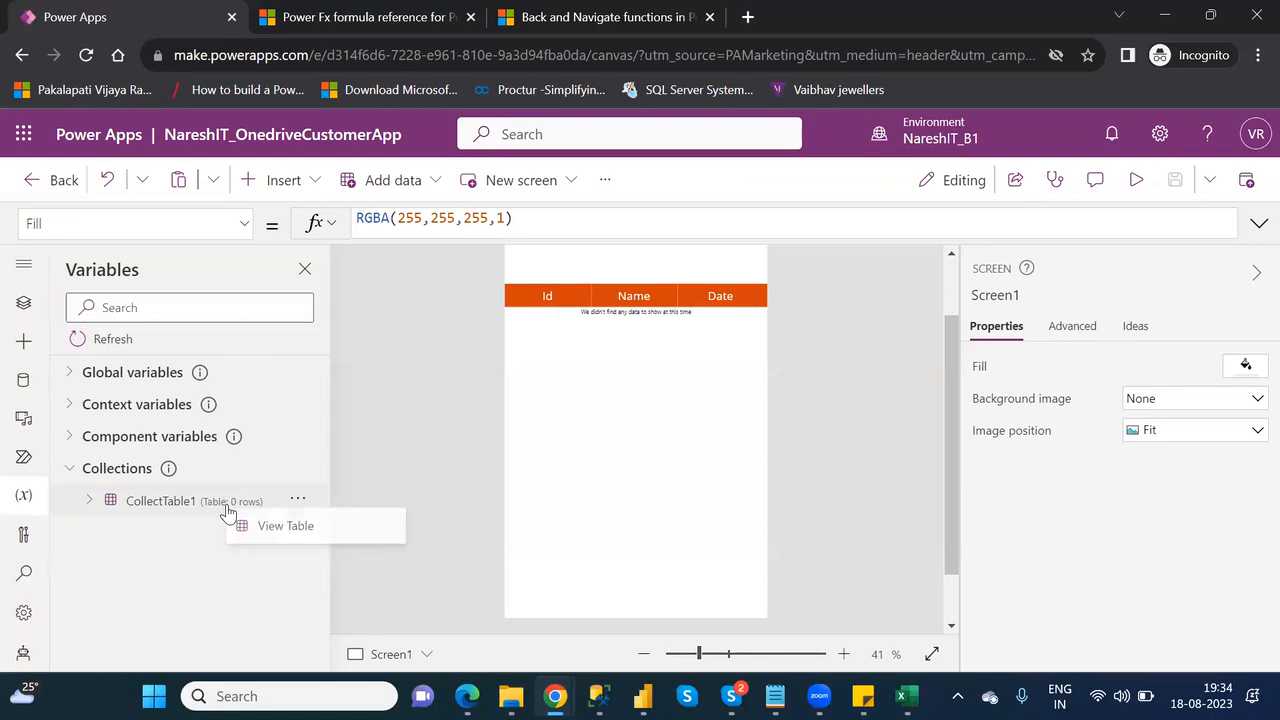
# - Inspect the contents of the CollectTable1 collection and review the OnSelect formulas of the Creating Collect and Clear Collect buttons
pyautogui.click(286, 530)
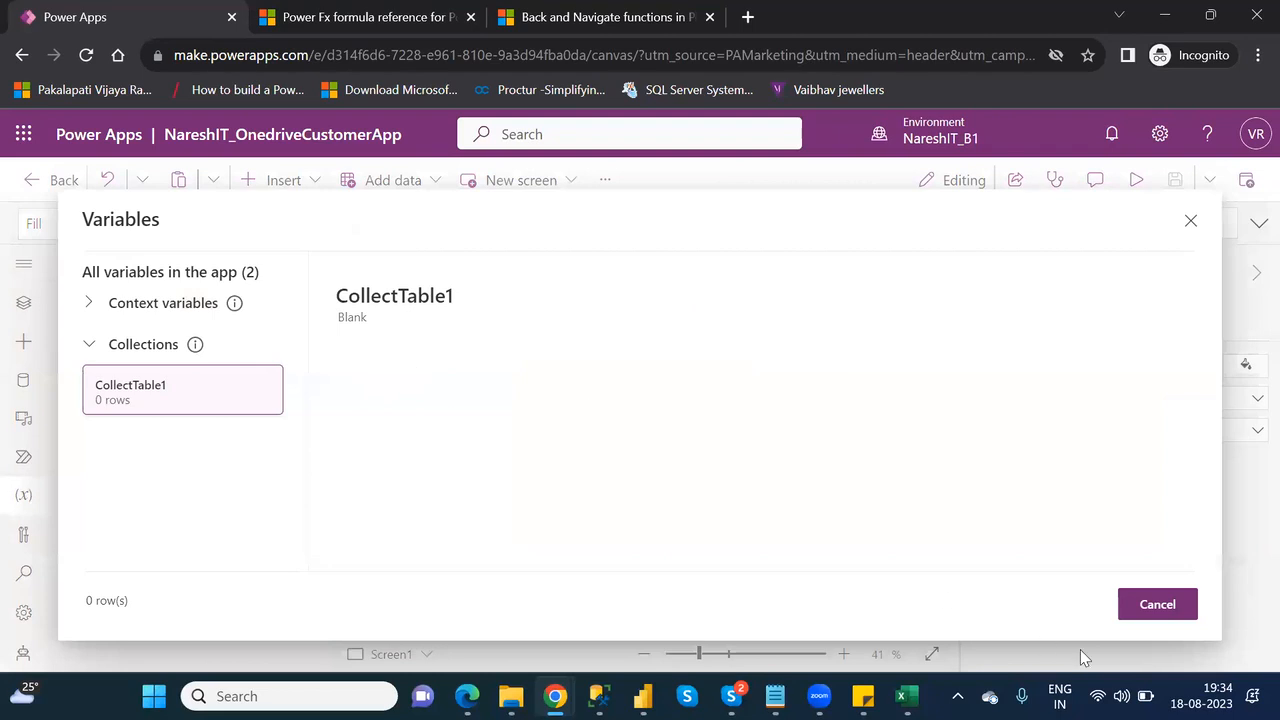
pyautogui.click(1153, 605)
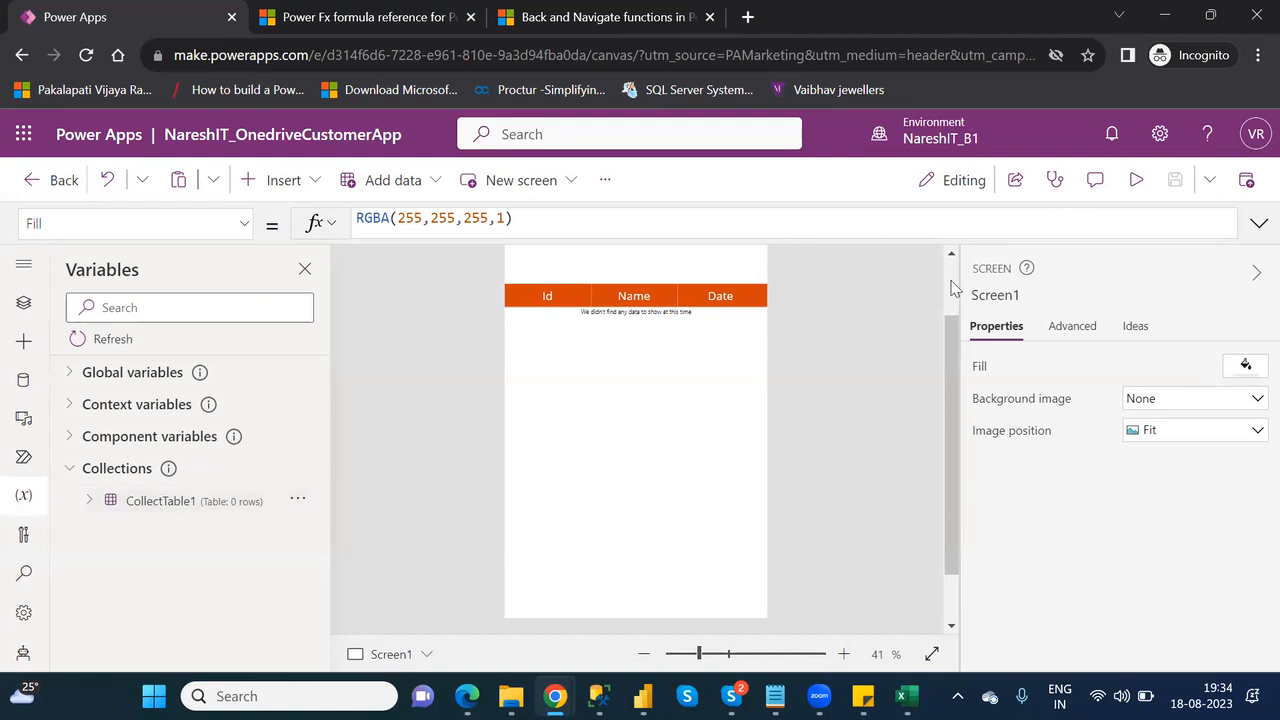
pyautogui.scroll(1, 953, 288)
pyautogui.scroll(3, 953, 288)
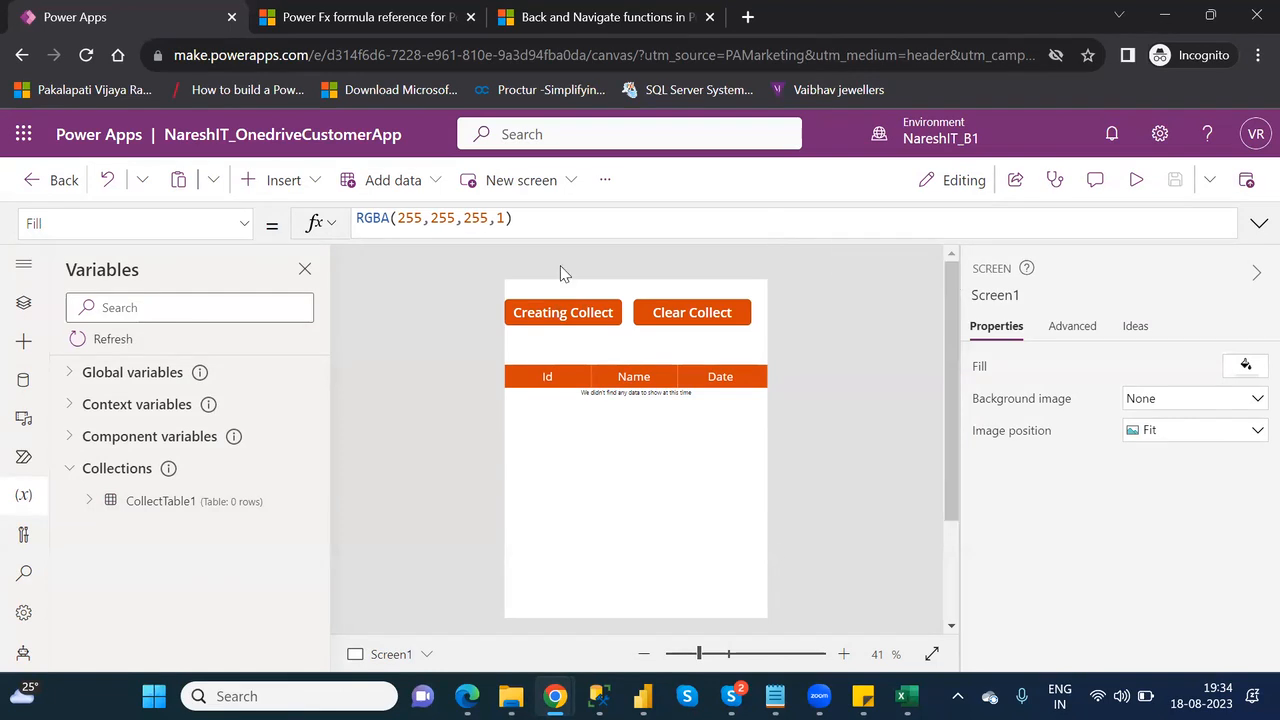
pyautogui.click(521, 314)
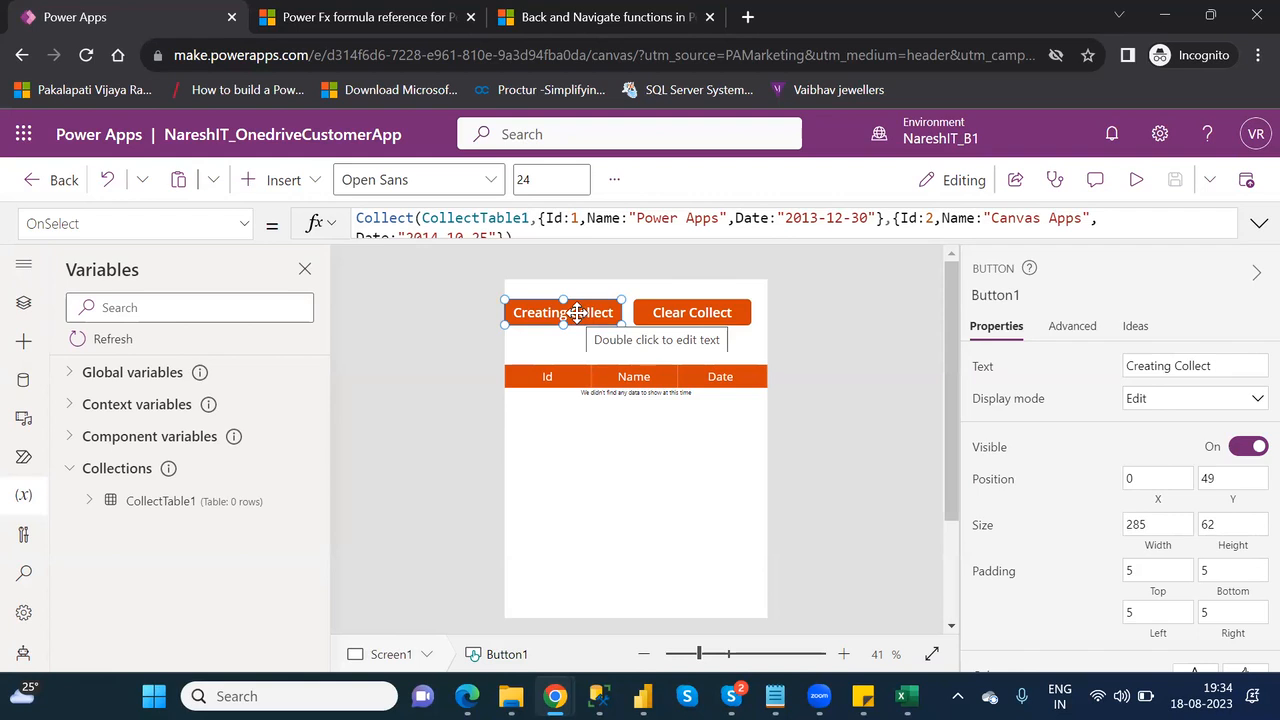
pyautogui.click(692, 312)
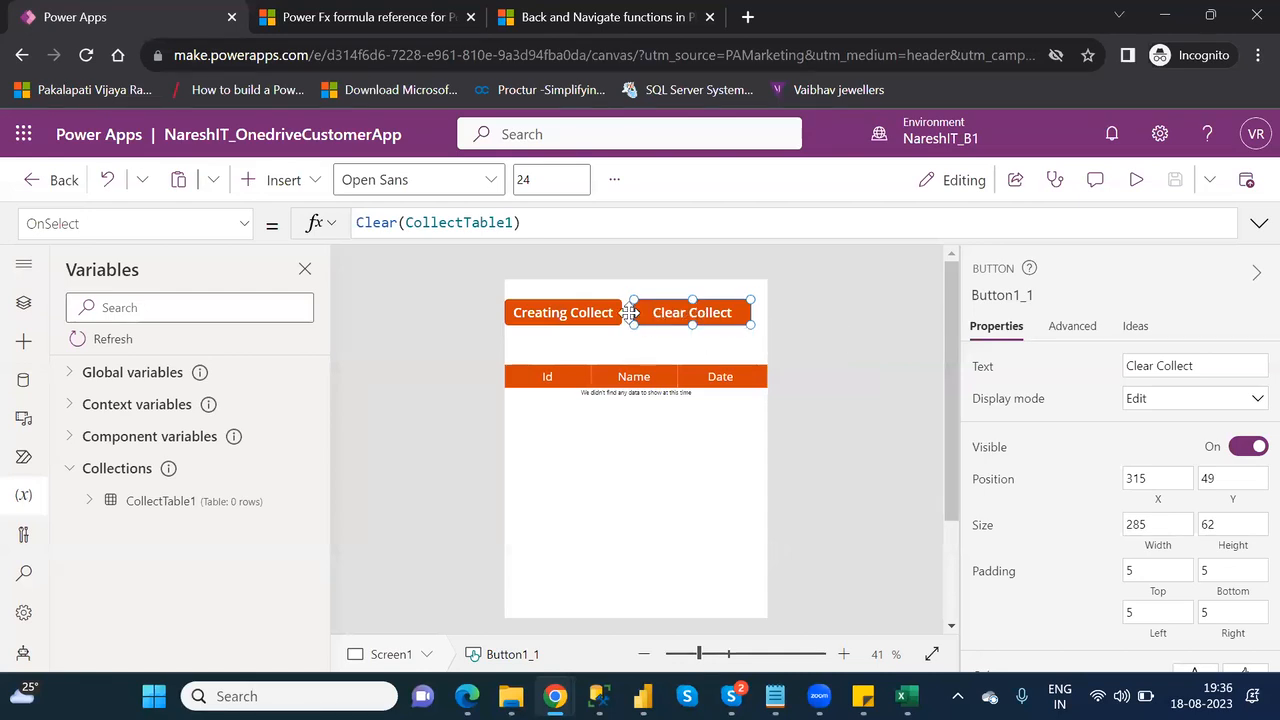
pyautogui.click(573, 312)
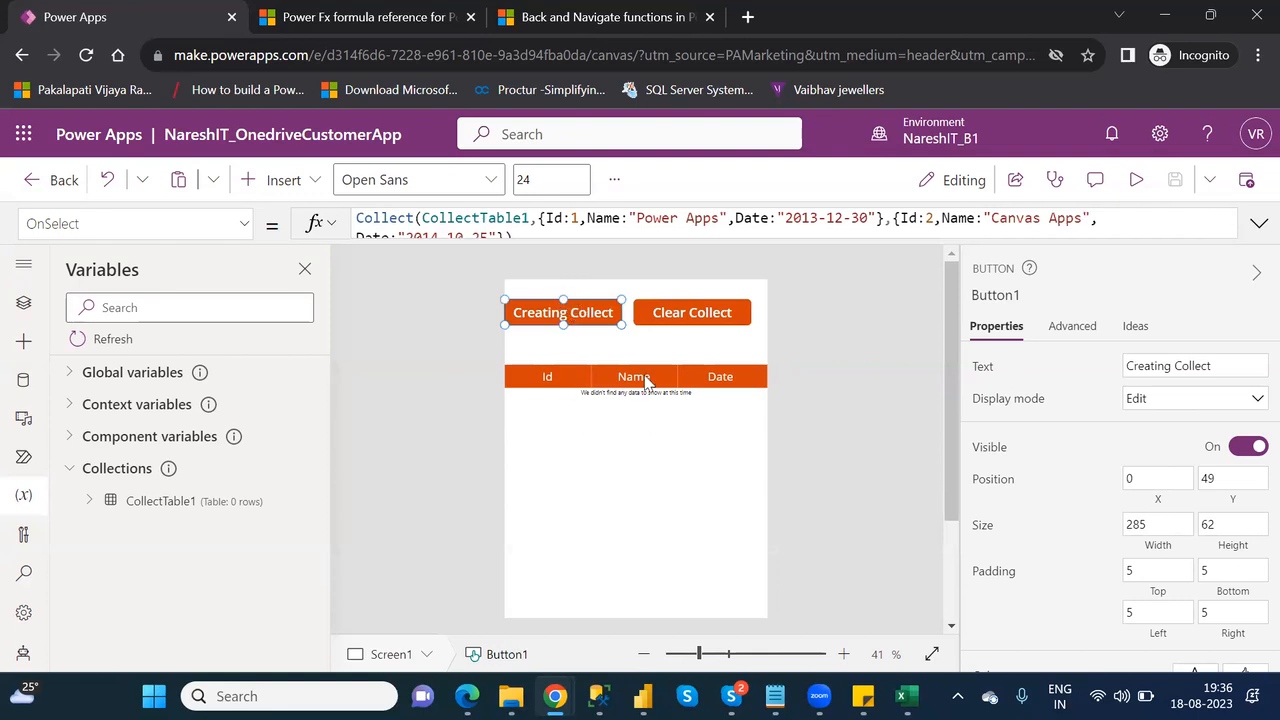
# - Change the text of the Clear Collect button to "Clear"
pyautogui.click(692, 309)
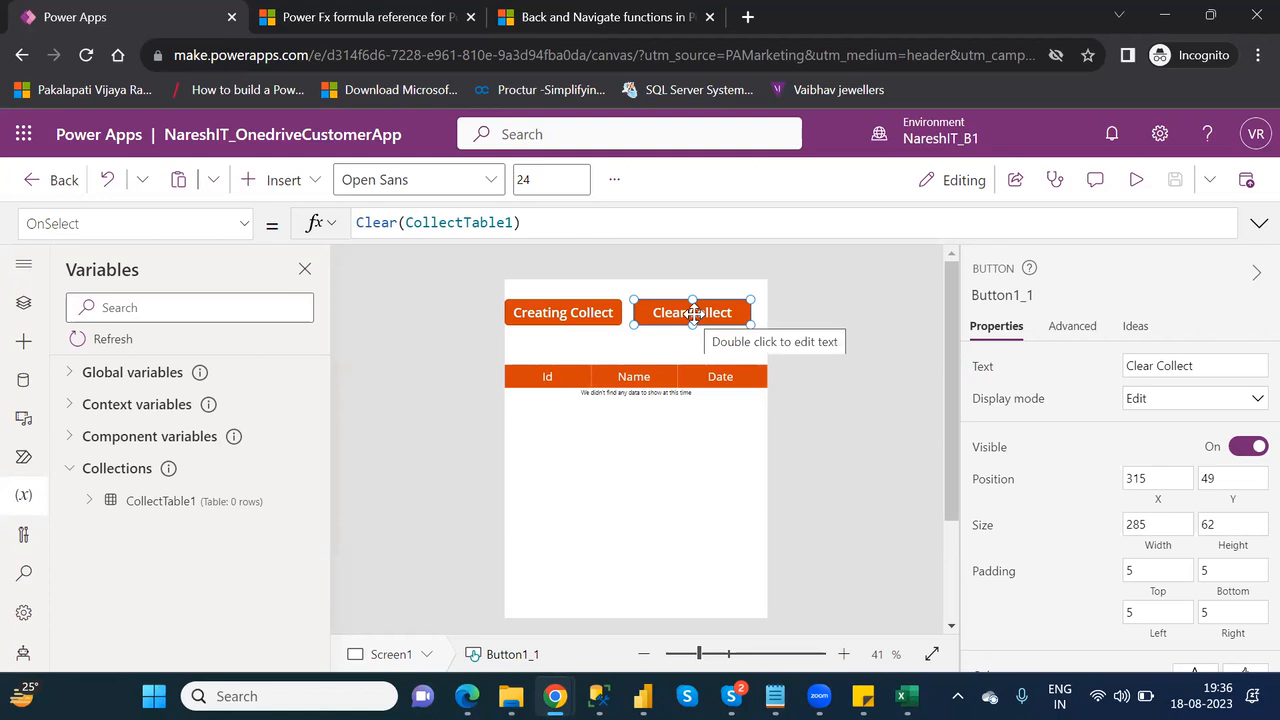
pyautogui.click(1201, 364)
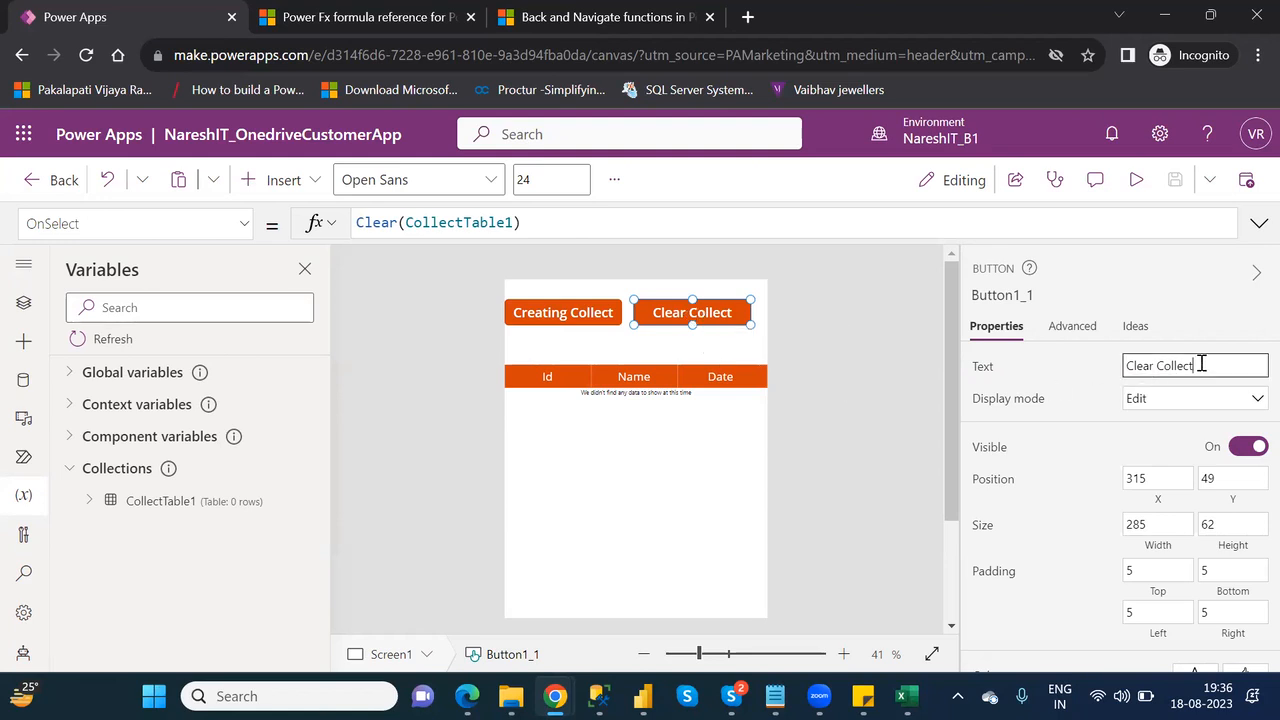
pyautogui.press('BackSpace')
pyautogui.press('BackSpace')
pyautogui.press('BackSpace')
pyautogui.press('BackSpace')
pyautogui.press('BackSpace')
pyautogui.press('BackSpace')
pyautogui.press('BackSpace')
pyautogui.press('BackSpace')
# - Change the text of the Creating Collect button to "Collect"
pyautogui.click(553, 311)
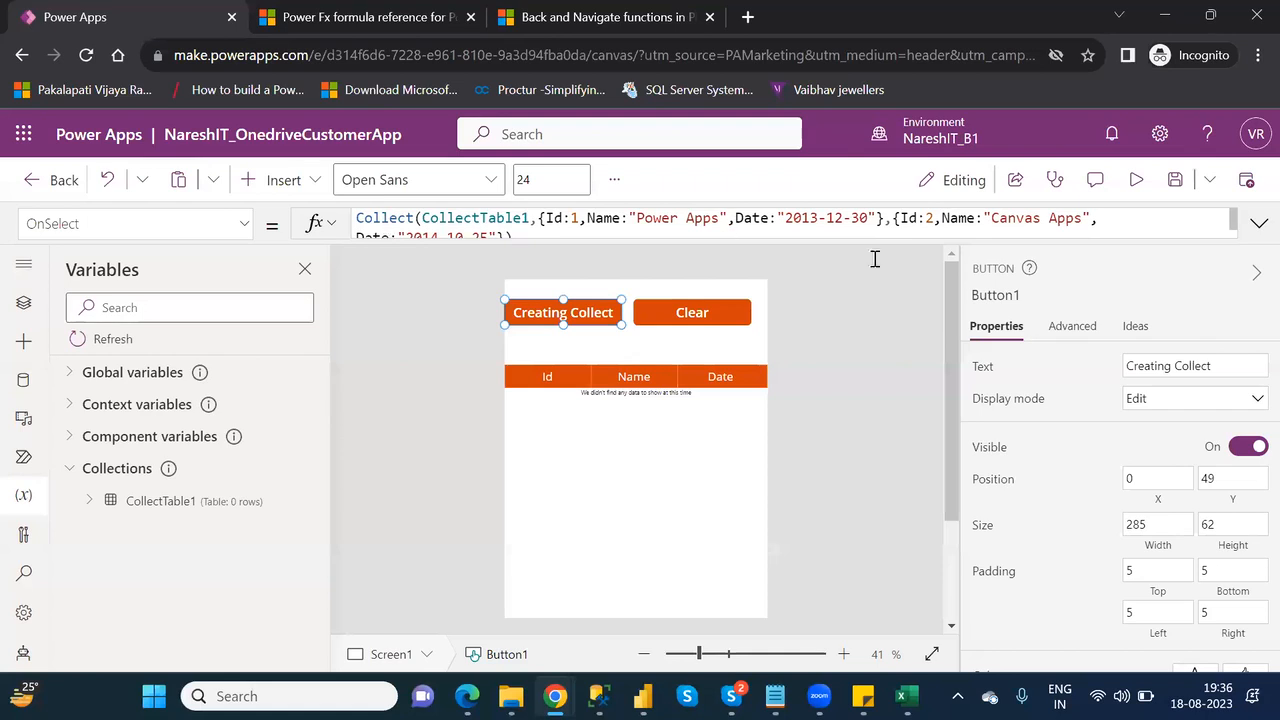
pyautogui.click(1174, 366)
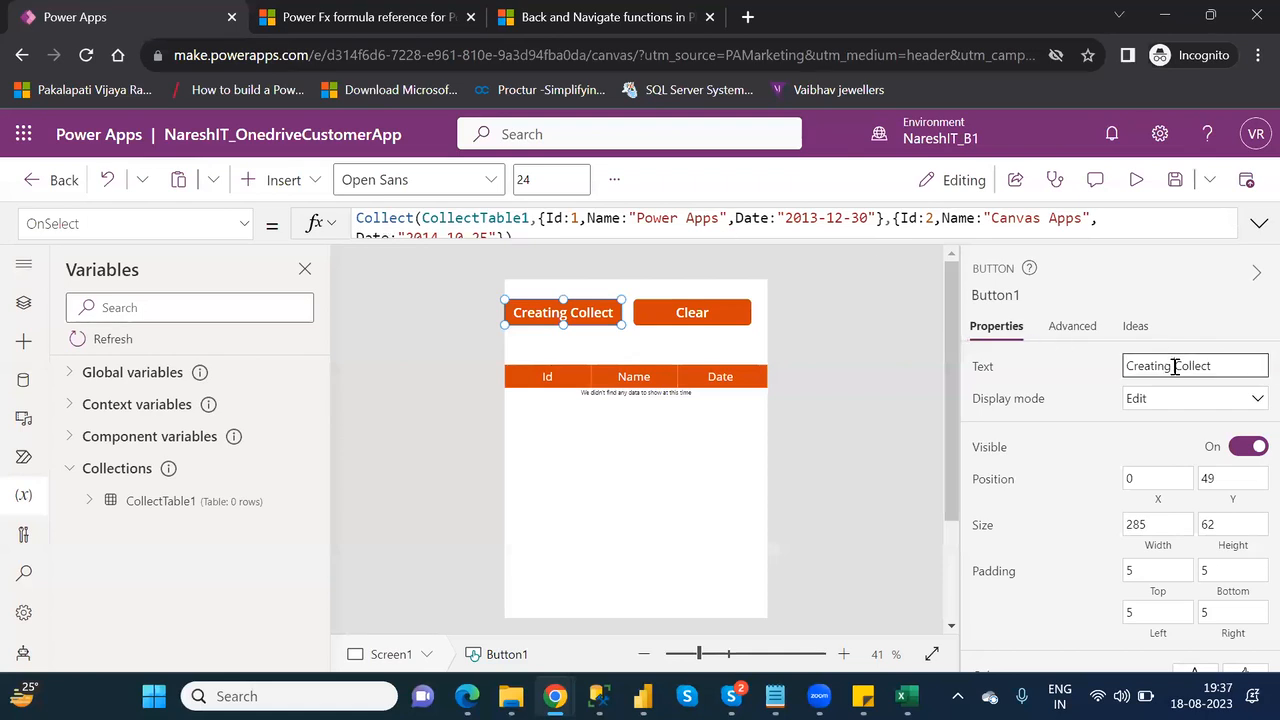
pyautogui.press('BackSpace')
pyautogui.press('BackSpace')
pyautogui.press('BackSpace')
pyautogui.press('BackSpace')
pyautogui.press('BackSpace')
pyautogui.press('BackSpace')
pyautogui.press('BackSpace')
pyautogui.press('BackSpace')
pyautogui.press('BackSpace')
pyautogui.click(1197, 367)
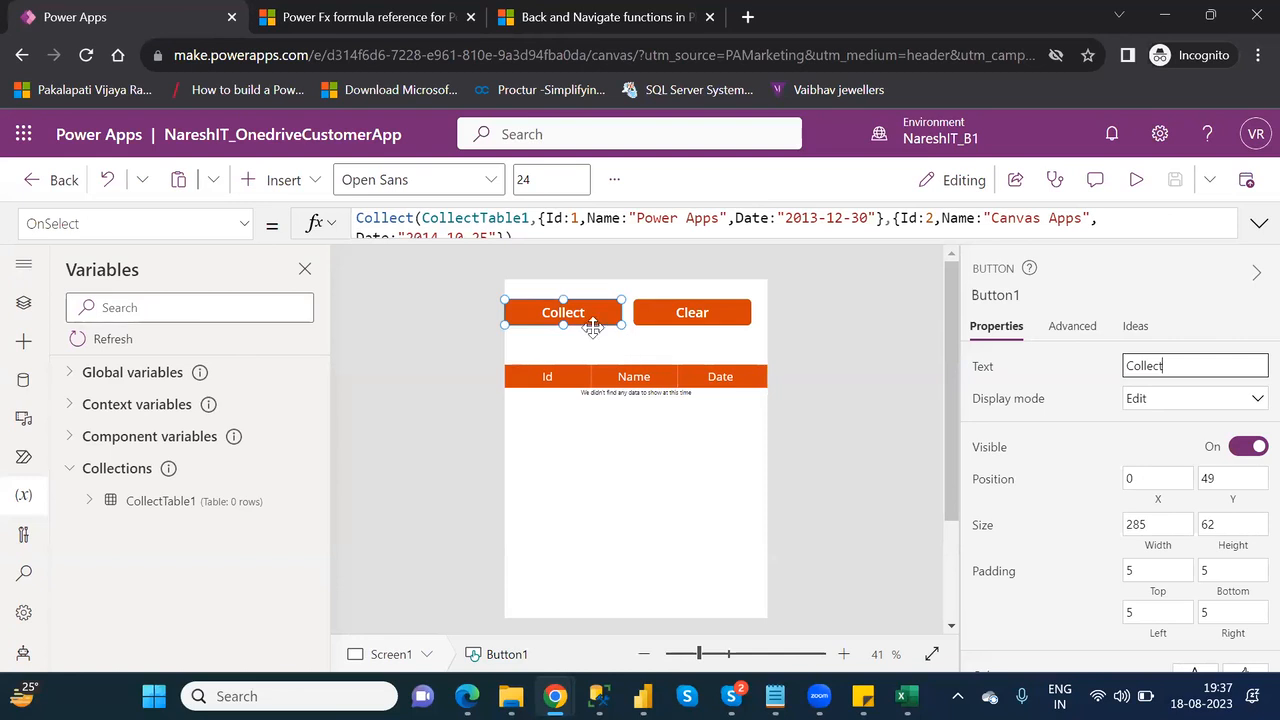
pyautogui.click(589, 312)
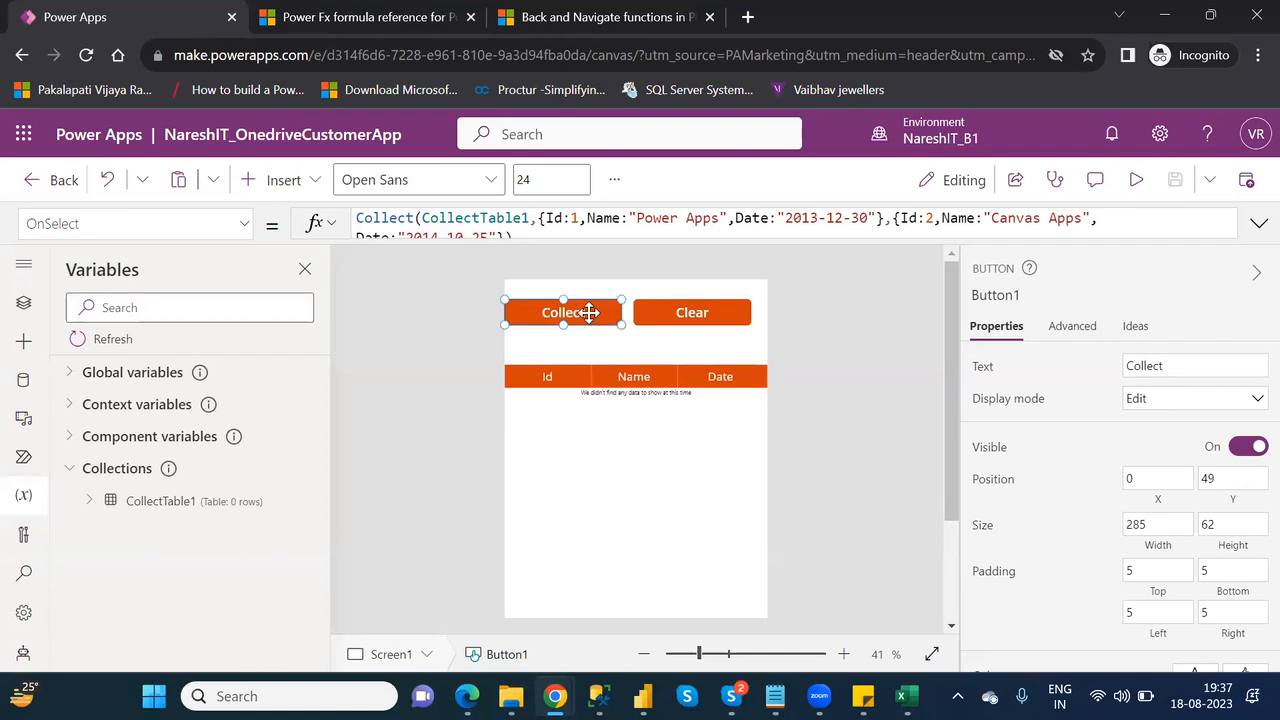
# - Insert a new button on Screen1 and place it between the Collect and Clear buttons and the table, at about X 147, Y 124
pyautogui.click(281, 186)
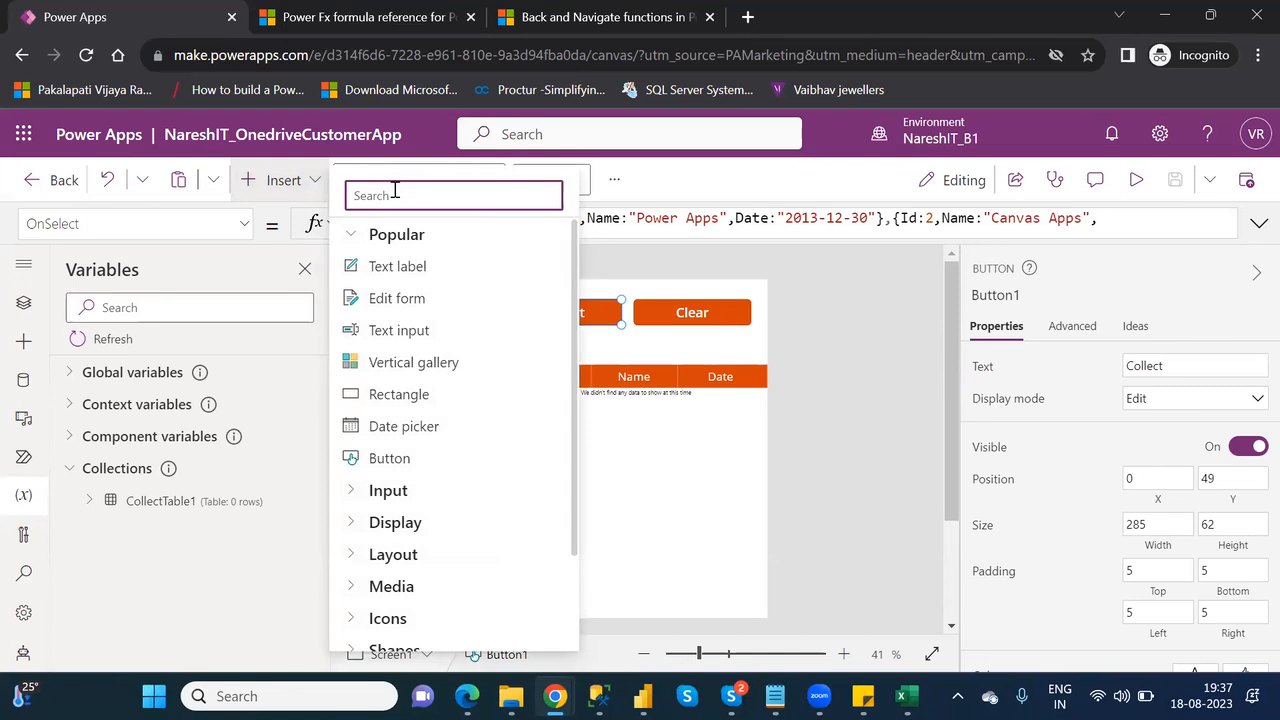
pyautogui.write('button')
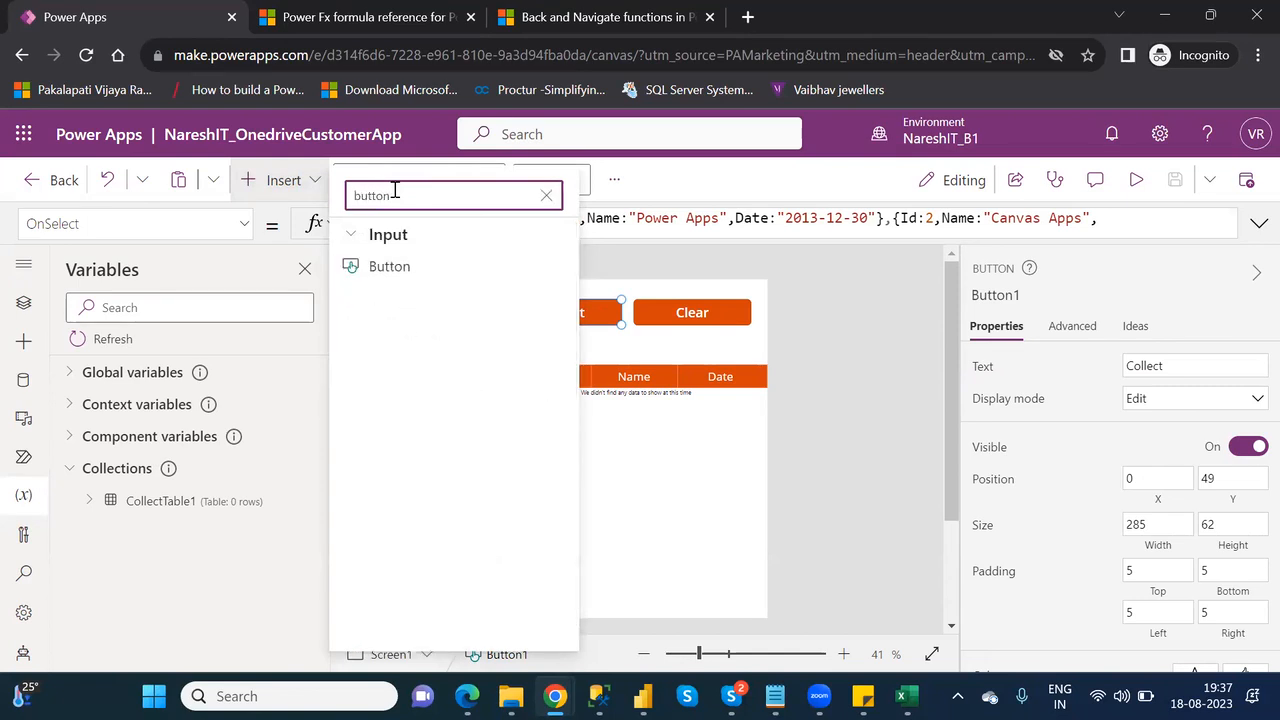
pyautogui.click(410, 270)
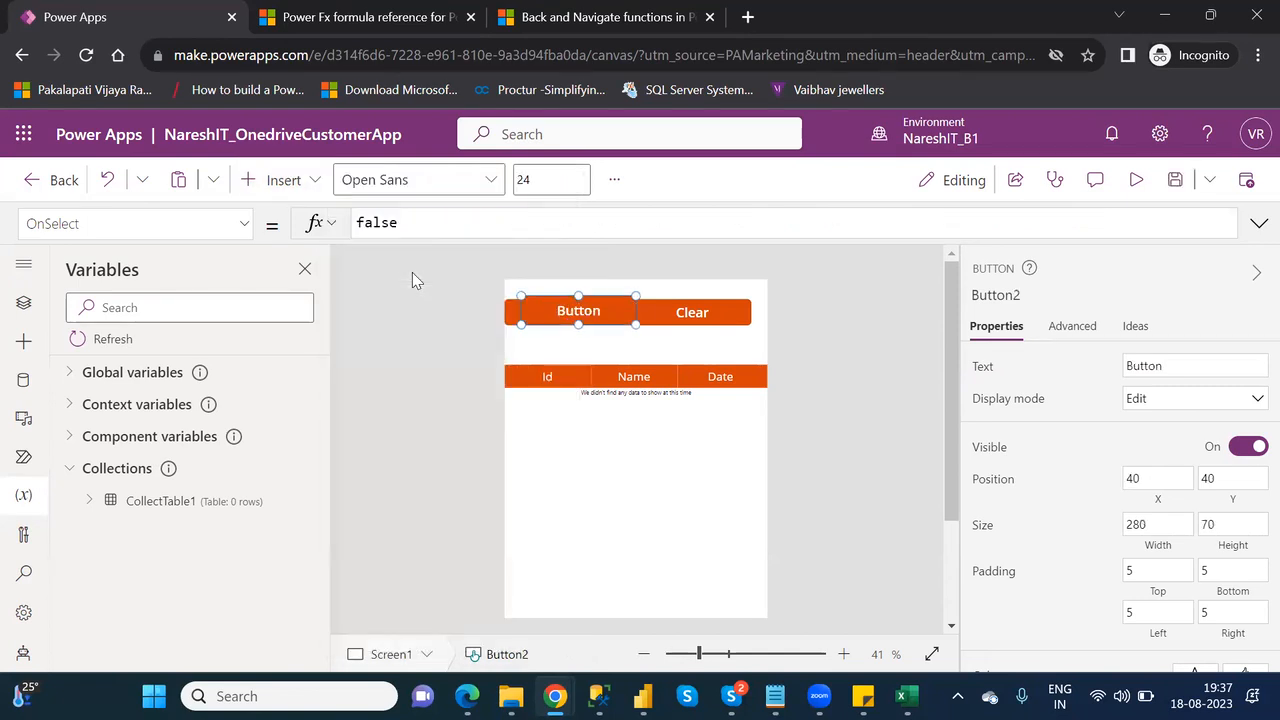
pyautogui.doubleClick(585, 300)
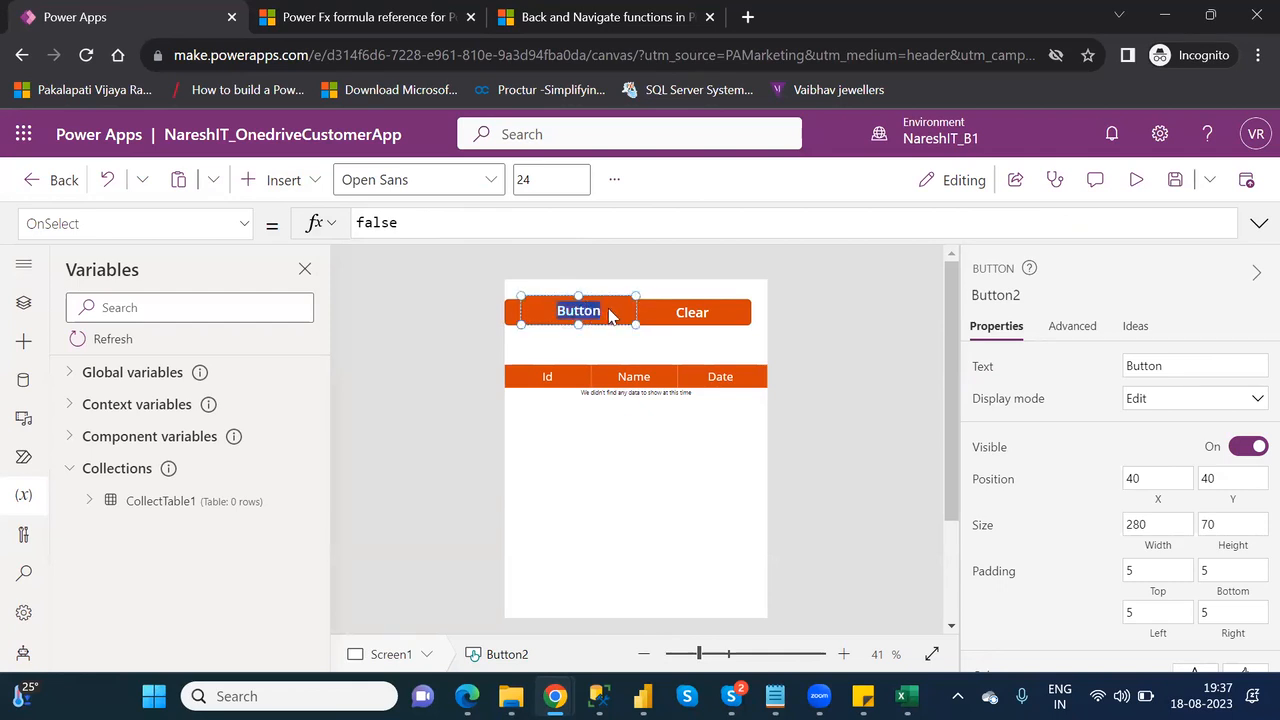
pyautogui.moveTo(609, 310); pyautogui.dragTo(652, 344)
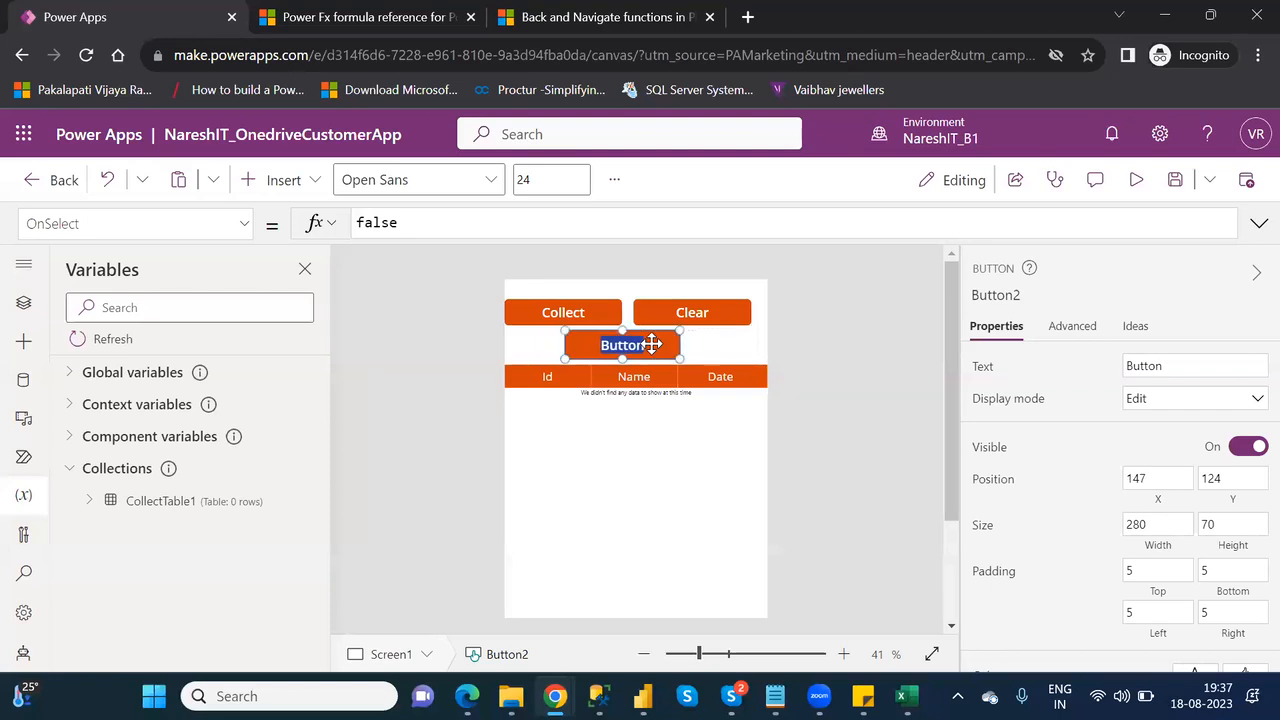
# - Set the new button's text to "Clear Collect"
pyautogui.click(1146, 365)
pyautogui.doubleClick(1146, 365)
pyautogui.write('Clear')
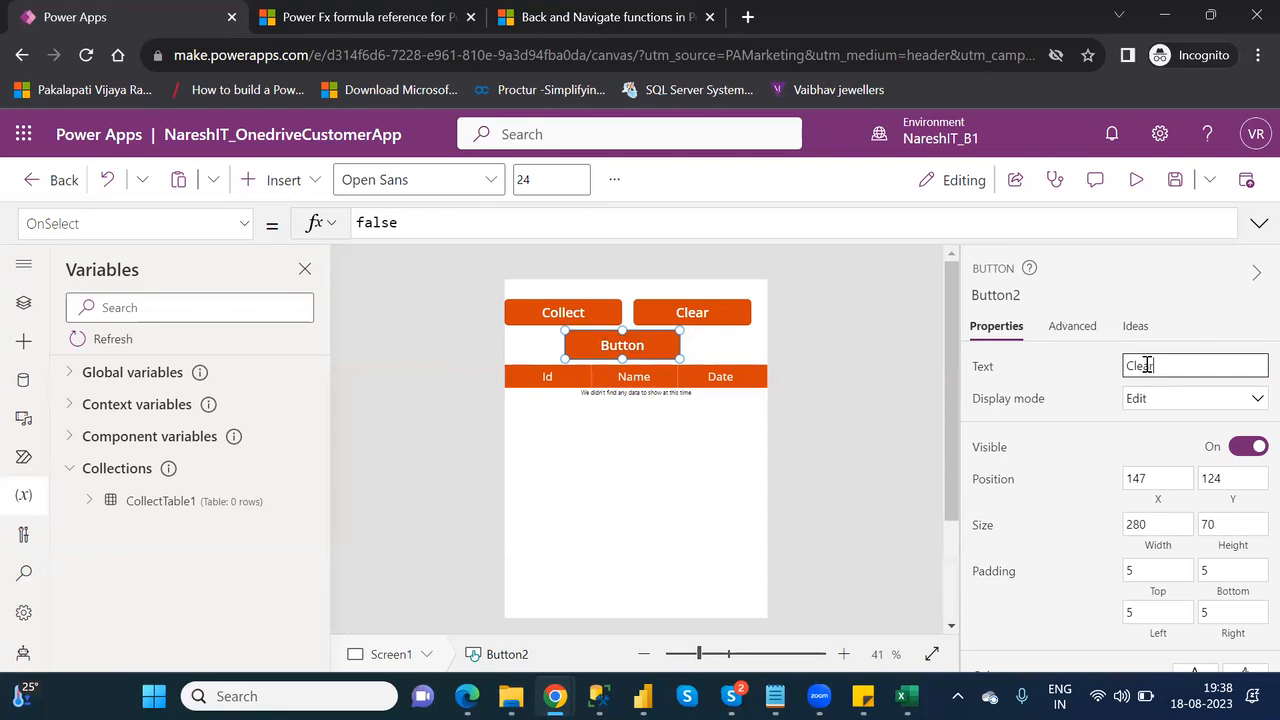
pyautogui.write(' Collect')
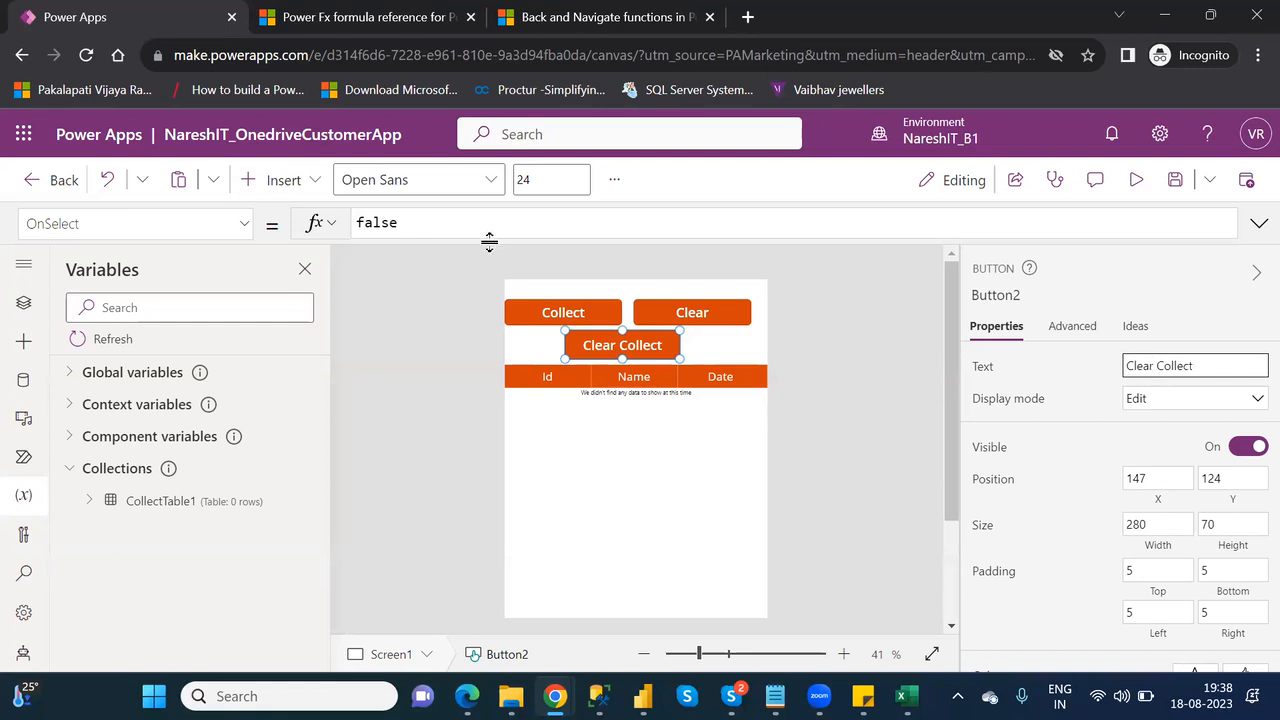
# - Replace the Clear Collect button's OnSelect formula with the start of a ClearCollect function targeting CollectTable1
pyautogui.click(383, 225)
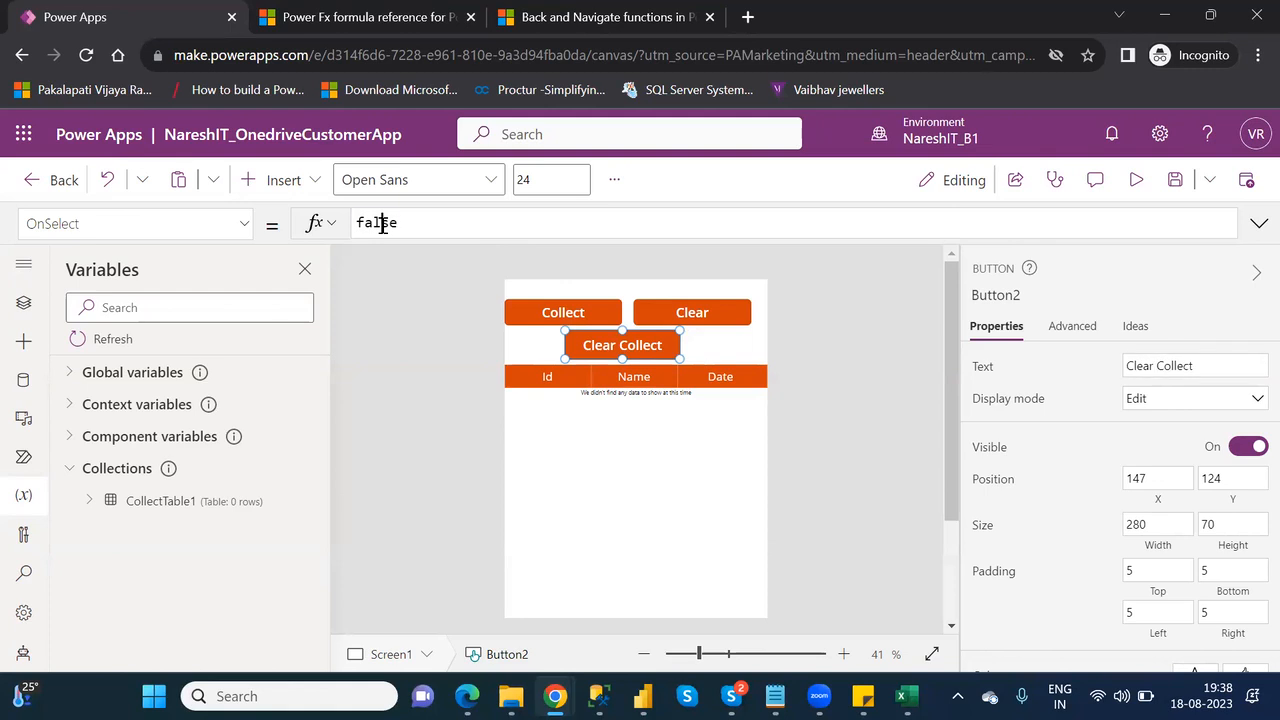
pyautogui.doubleClick(383, 225)
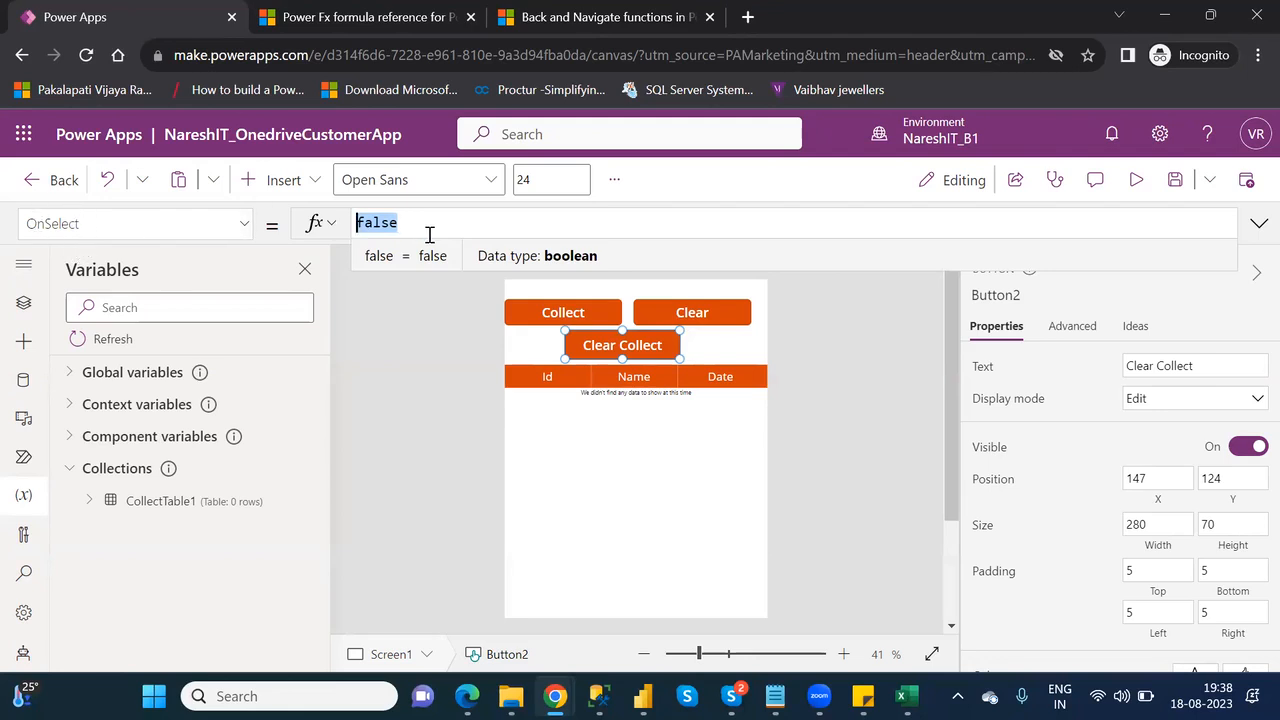
pyautogui.press('BackSpace')
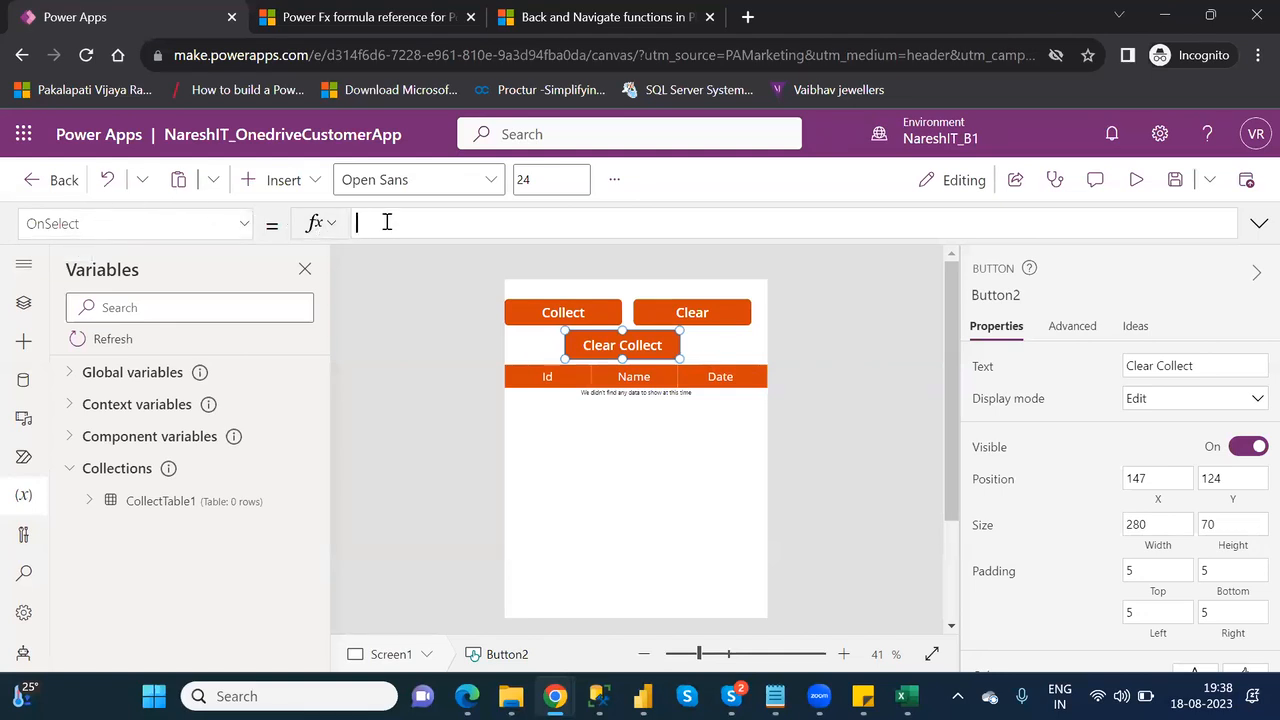
pyautogui.write('clear')
pyautogui.press('Down')
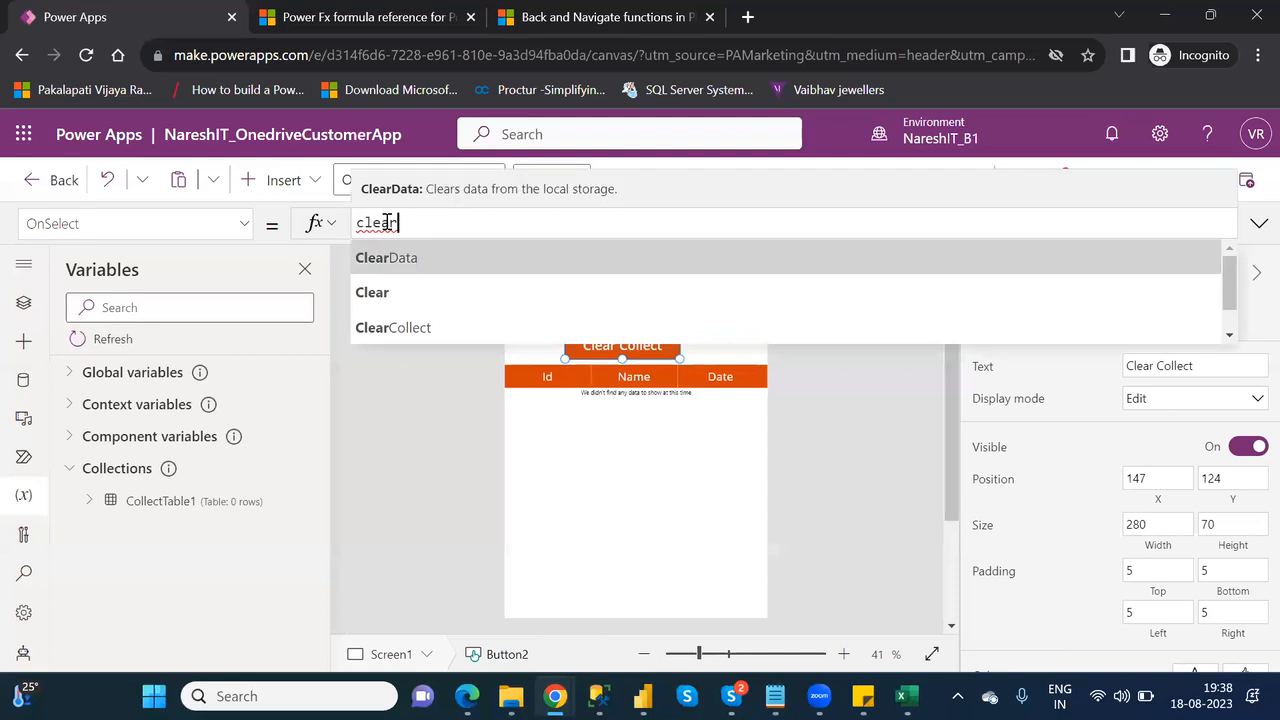
pyautogui.press('Down')
pyautogui.press('Down')
pyautogui.press('Down')
pyautogui.press('Up')
pyautogui.press('Tab')
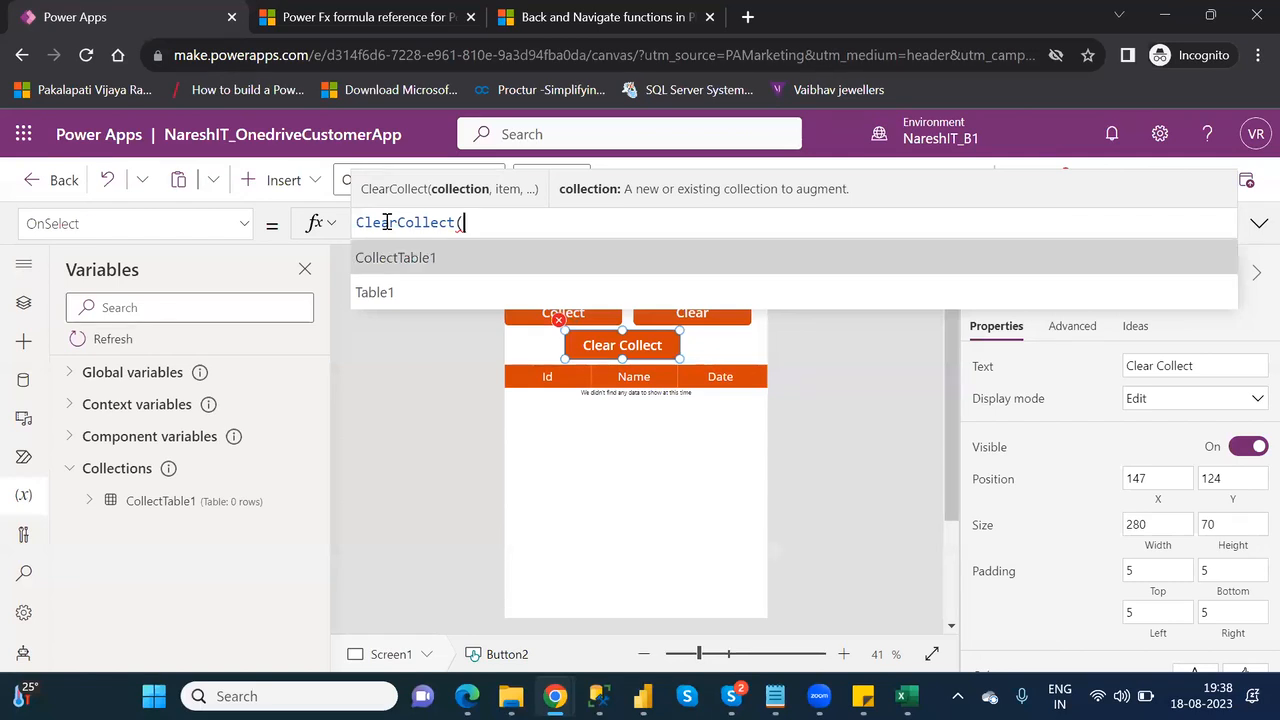
pyautogui.press('Tab')
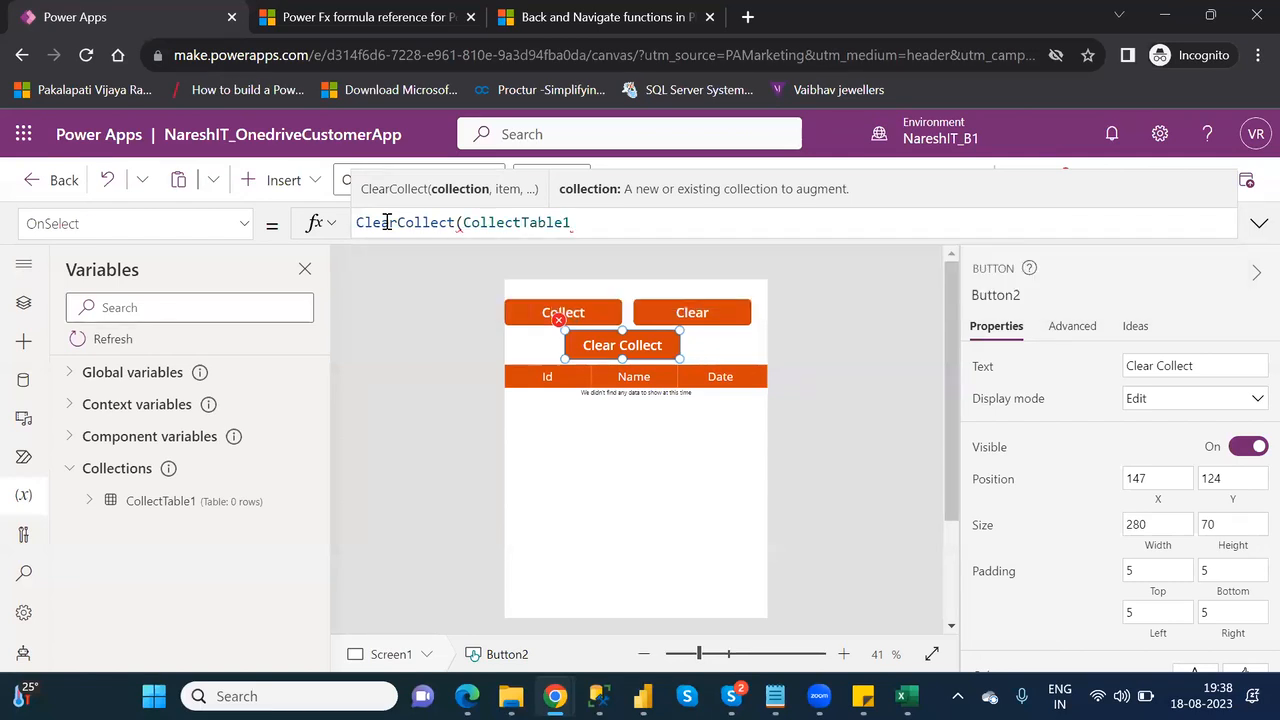
pyautogui.write(',')
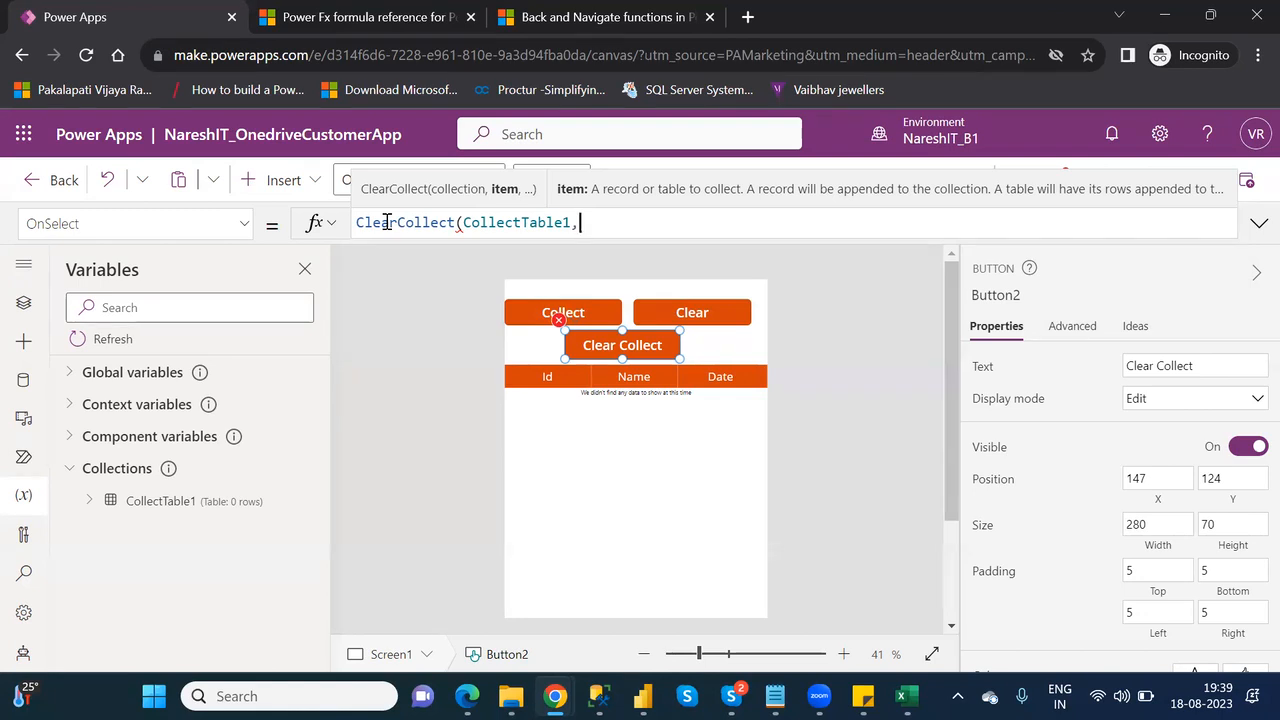
# - Add a record to the ClearCollect formula with Id:1 and Name:"Power Apps"
pyautogui.write('{}')
pyautogui.press('Left')
pyautogui.write('Id:1')
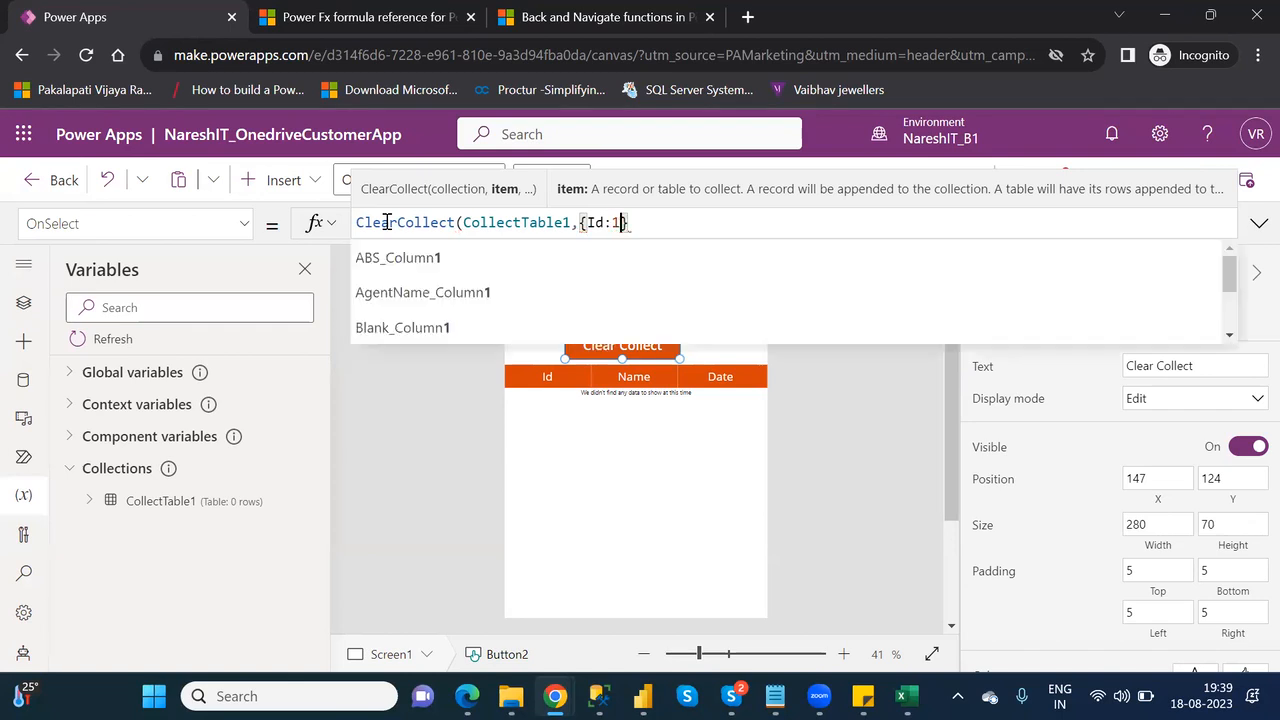
pyautogui.write(',')
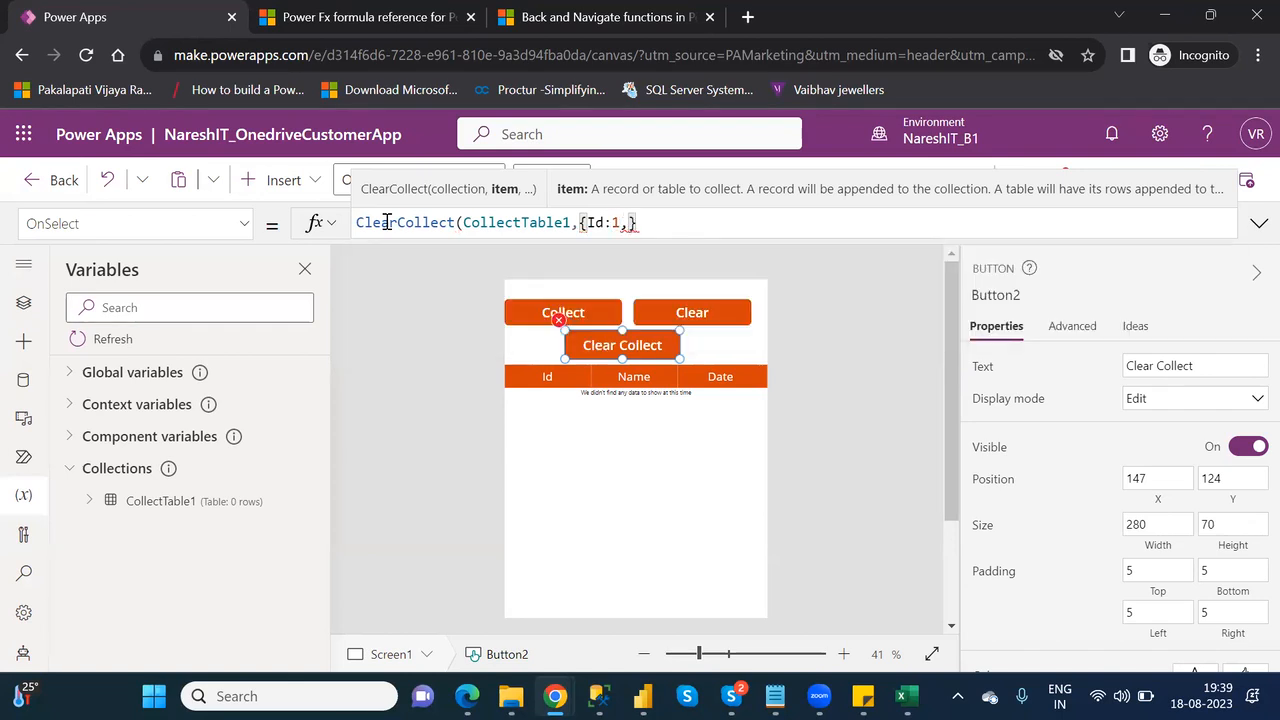
pyautogui.write('Name:""')
pyautogui.press('Left')
pyautogui.write('Power ')
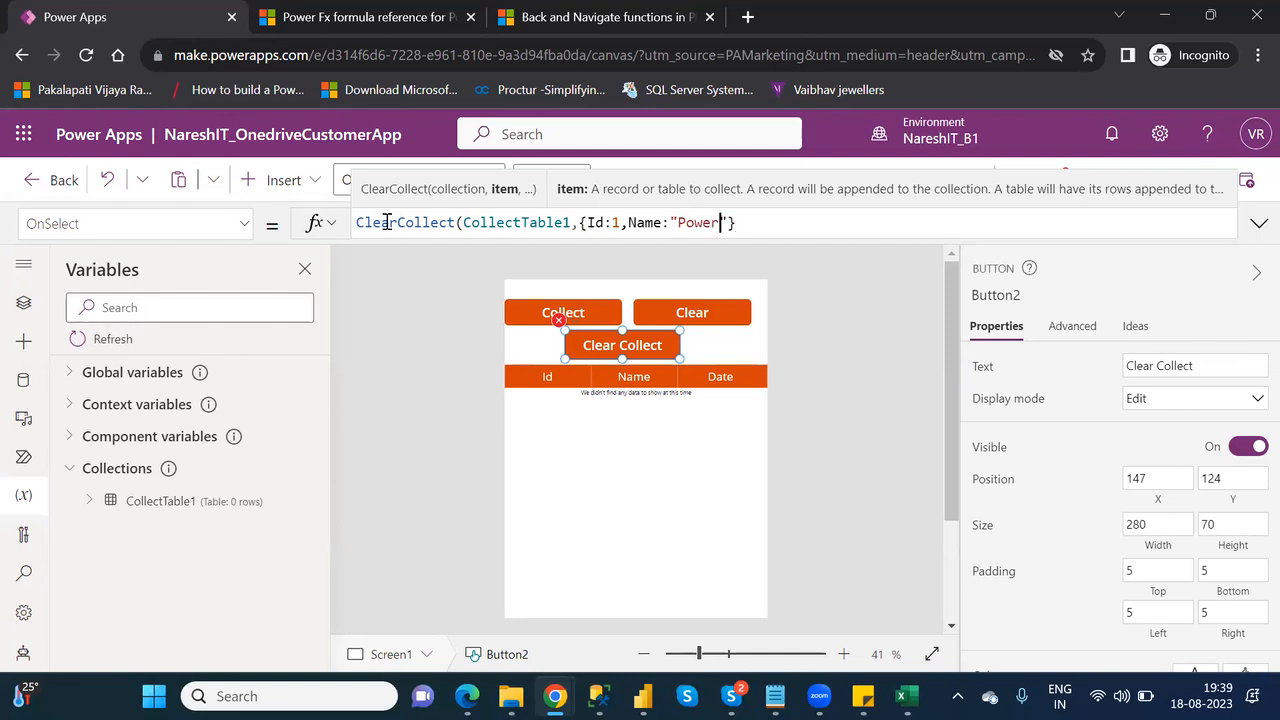
pyautogui.write('APP')
pyautogui.press('BackSpace')
pyautogui.press('BackSpace')
pyautogui.write('pps')
pyautogui.press('Right')
pyautogui.write(',')
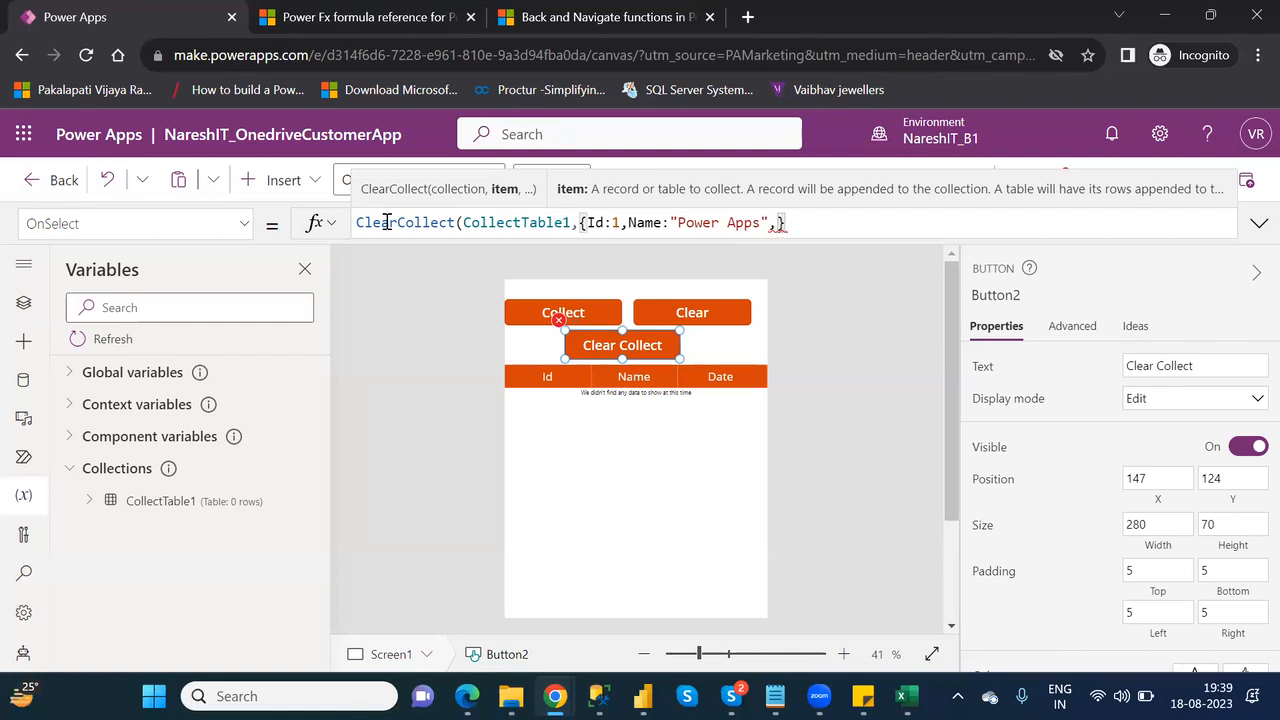
# - Complete the first record in the ClearCollect formula with Date:"2021-11-23"
pyautogui.write('Date:"')
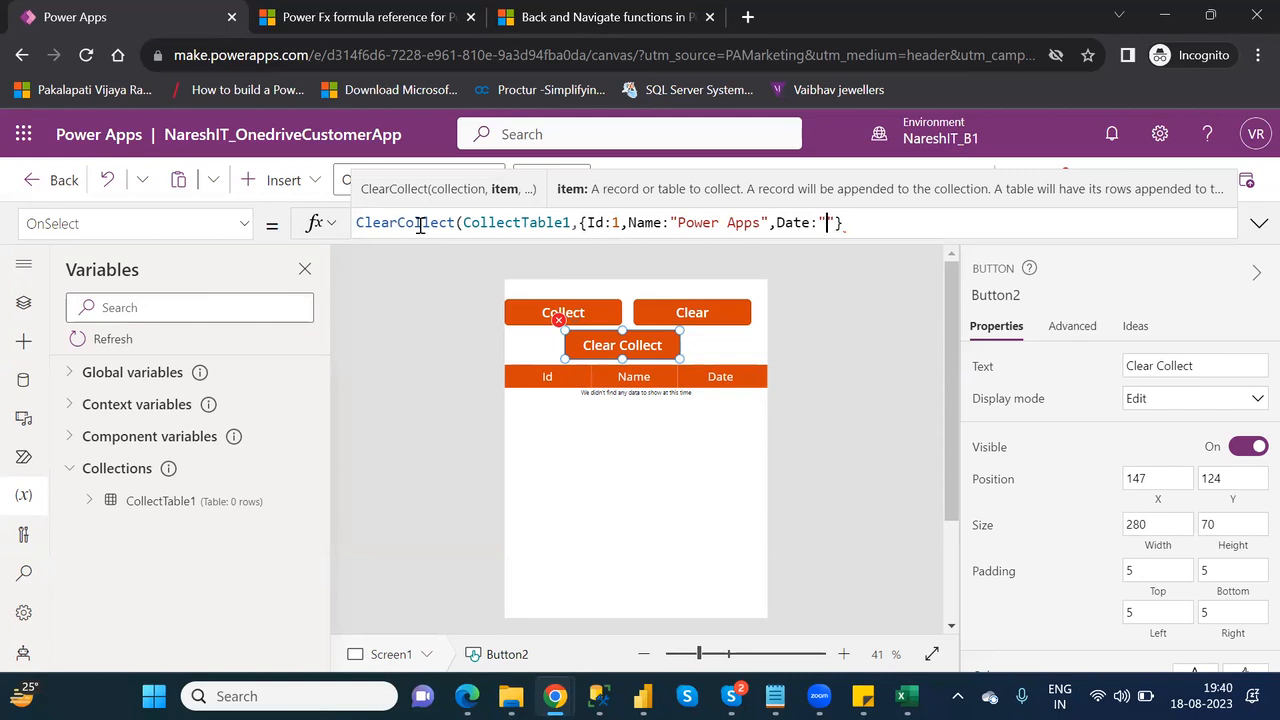
pyautogui.write('2-')
pyautogui.press('BackSpace')
pyautogui.write('021-11-23')
pyautogui.press('End')
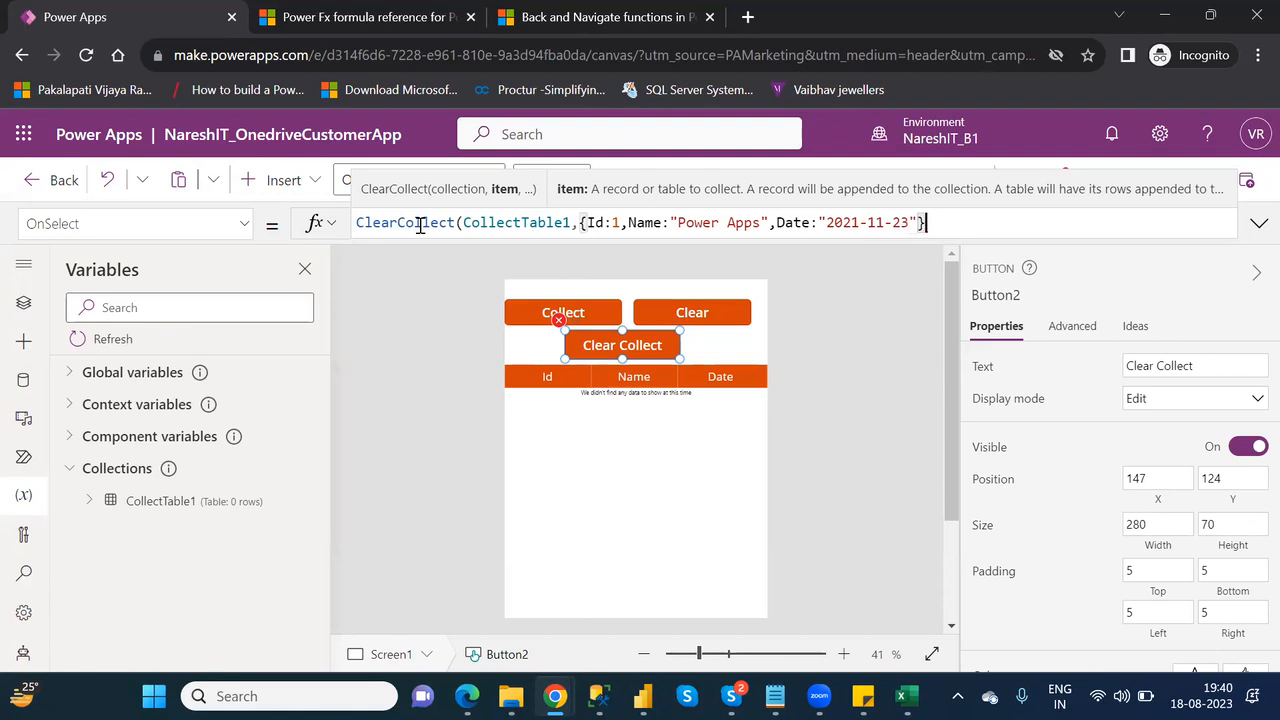
# - Duplicate the first record as a second item in the ClearCollect formula and expand the formula bar to show it fully
pyautogui.write(',')
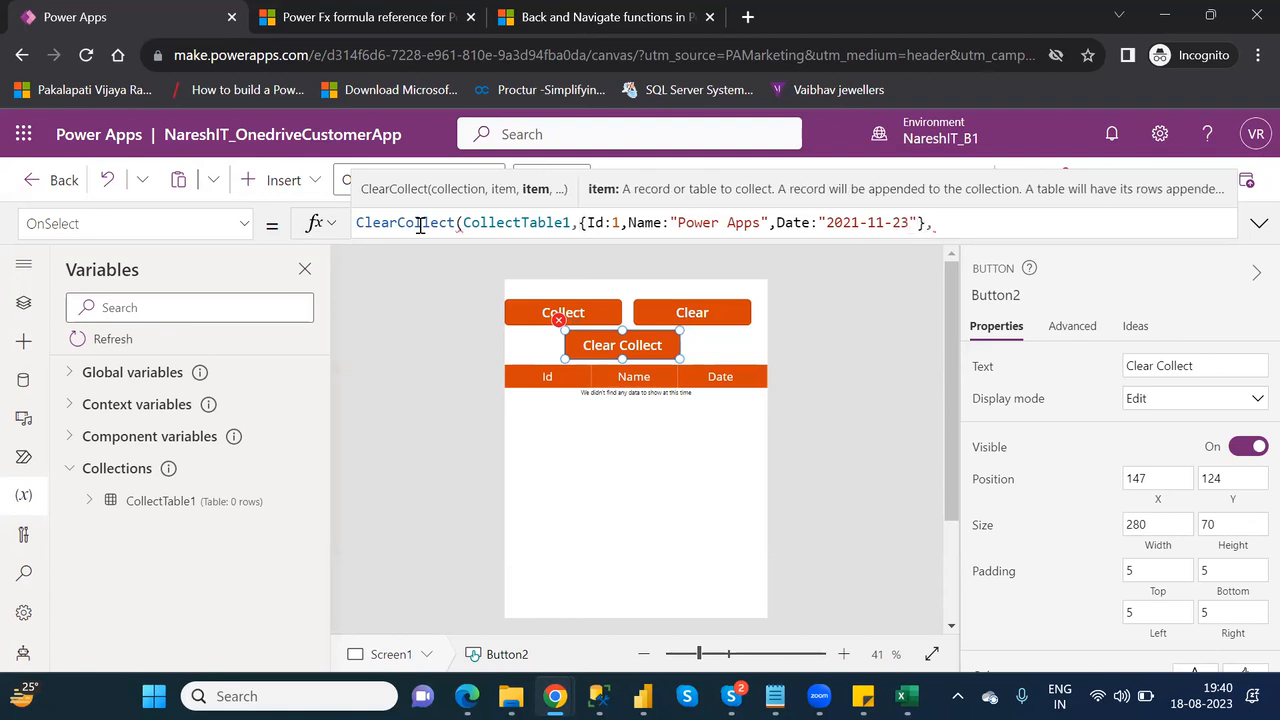
pyautogui.moveTo(578, 218); pyautogui.dragTo(946, 231)
pyautogui.hotkey('ctrl', 'c')
pyautogui.click(946, 231)
pyautogui.write(',')
pyautogui.hotkey('ctrl', 'v')
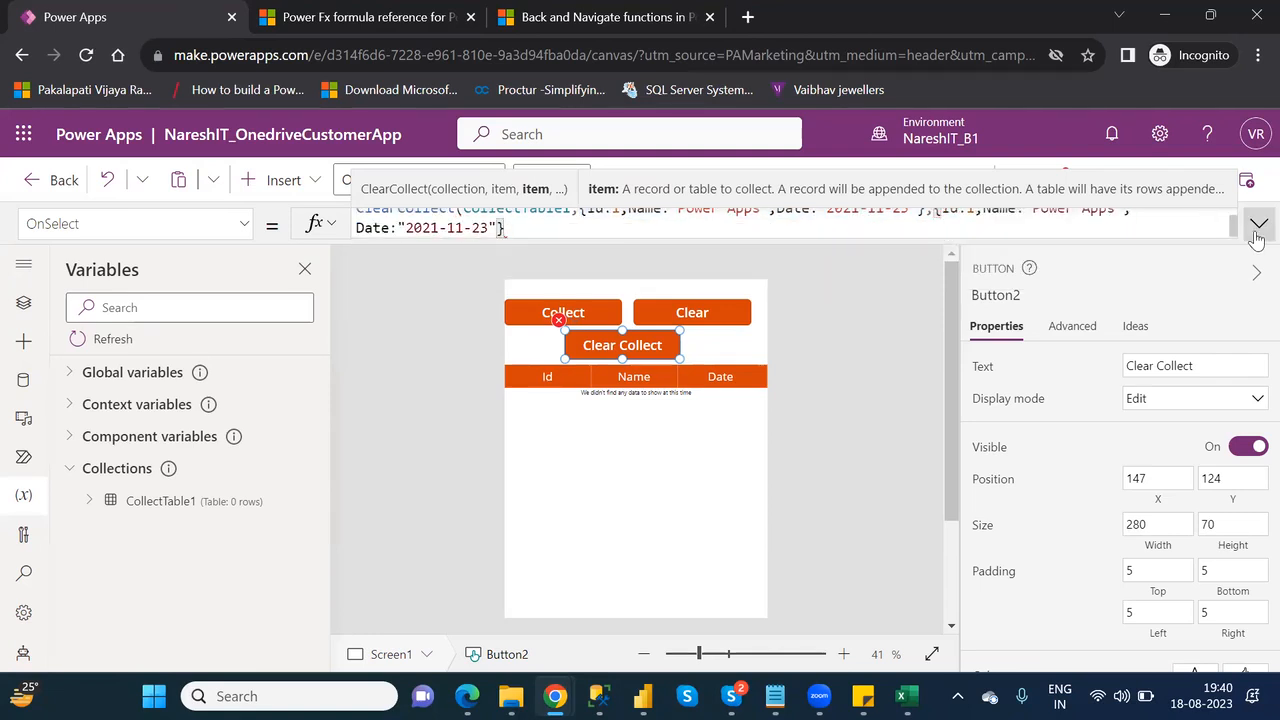
pyautogui.click(1259, 224)
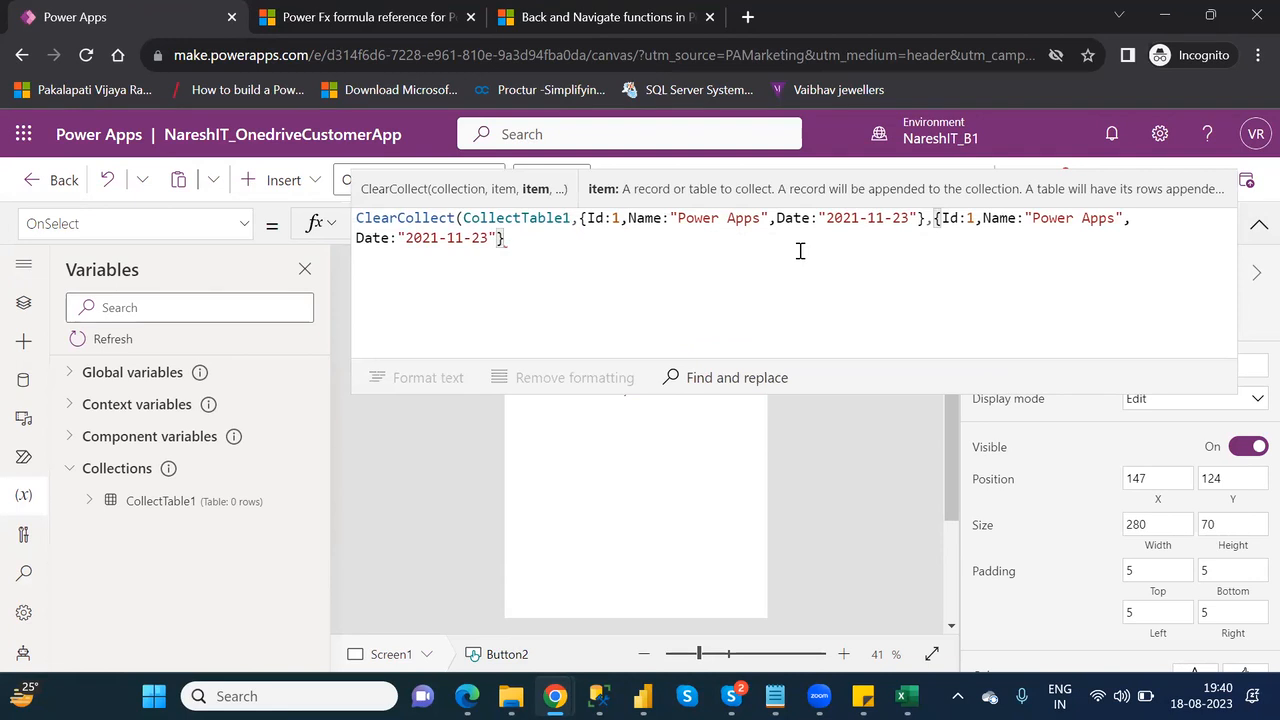
# - Close the ClearCollect formula's parenthesis, then preview the app and run the Clear Collect button before returning to the editor
pyautogui.write(')')
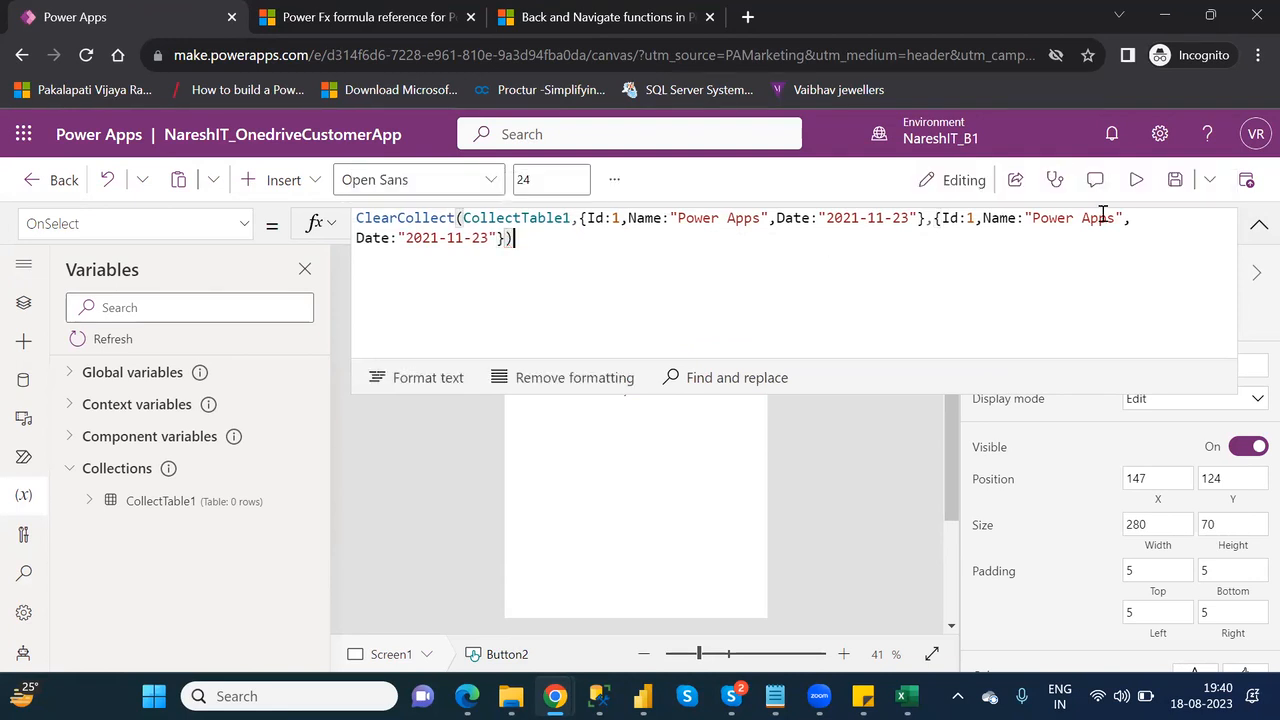
pyautogui.click(1257, 229)
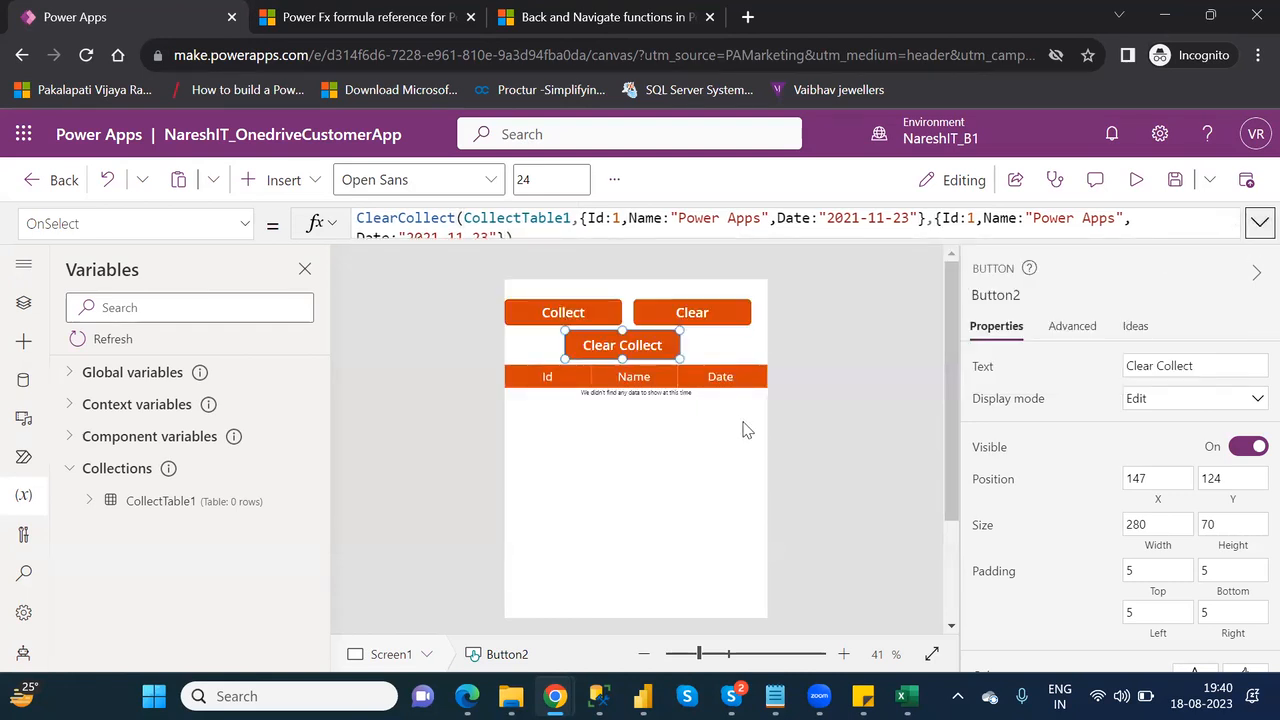
pyautogui.click(1136, 182)
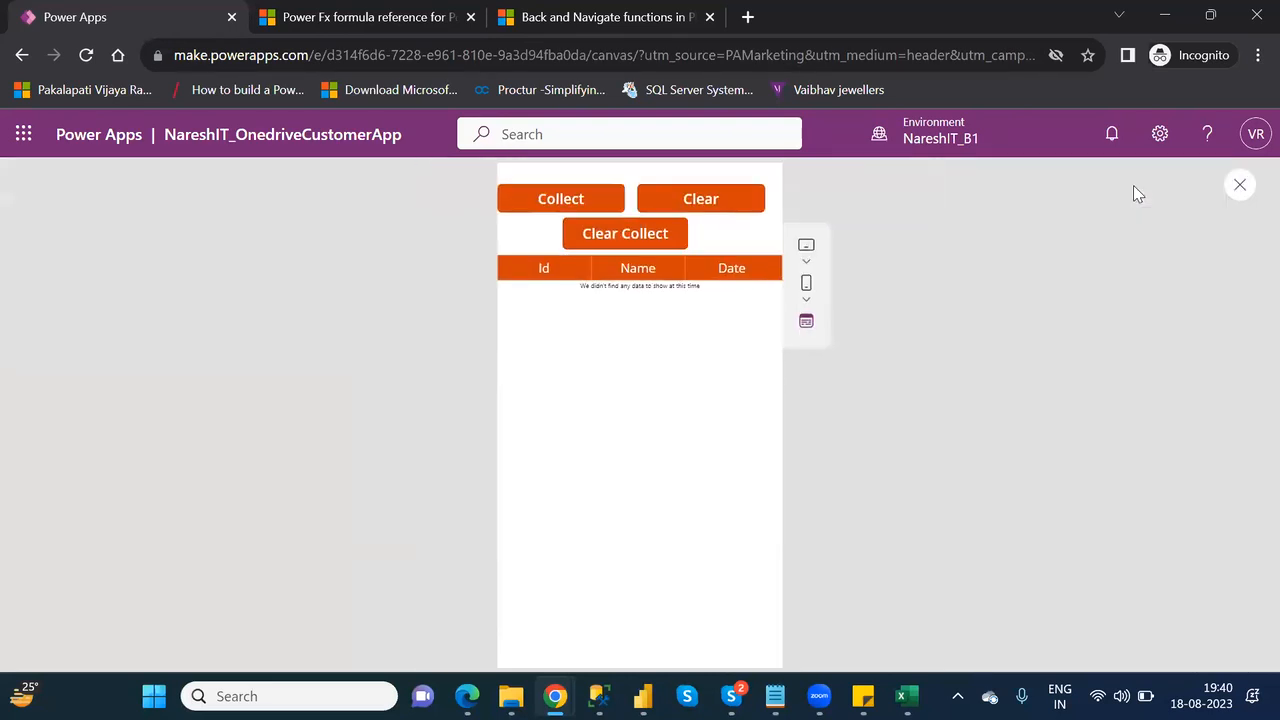
pyautogui.click(612, 235)
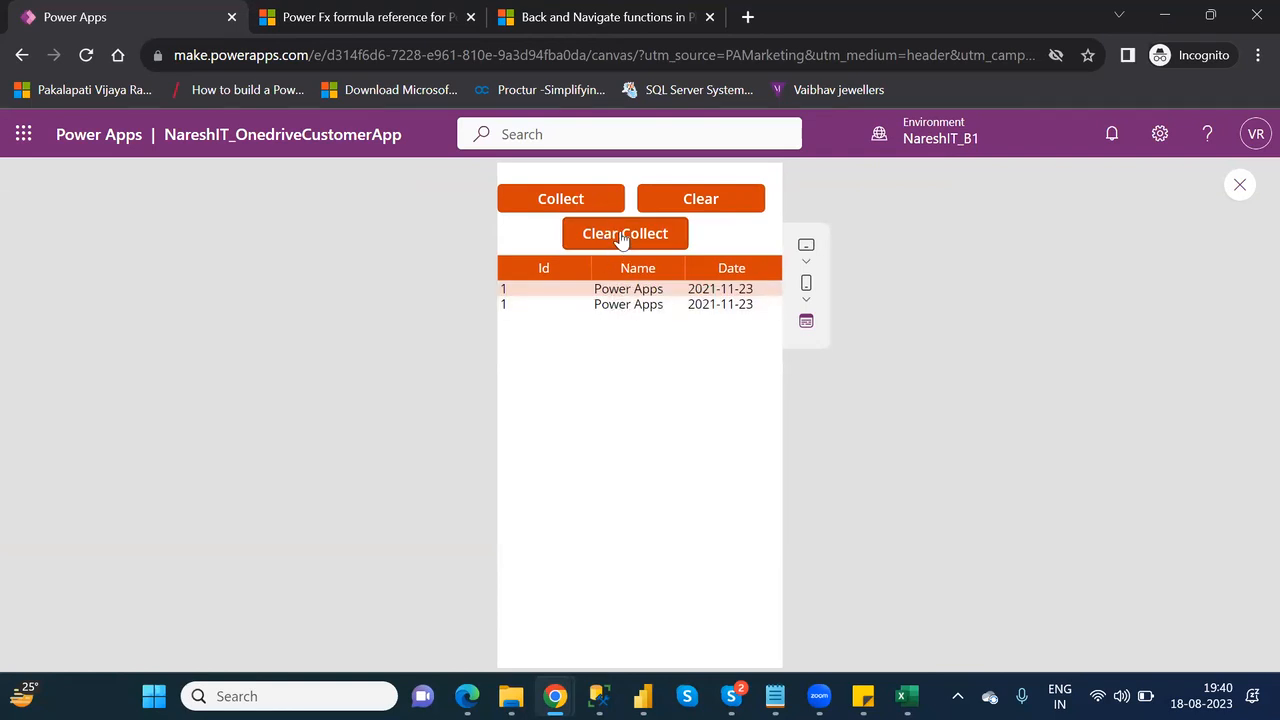
pyautogui.click(622, 237)
pyautogui.click(1241, 184)
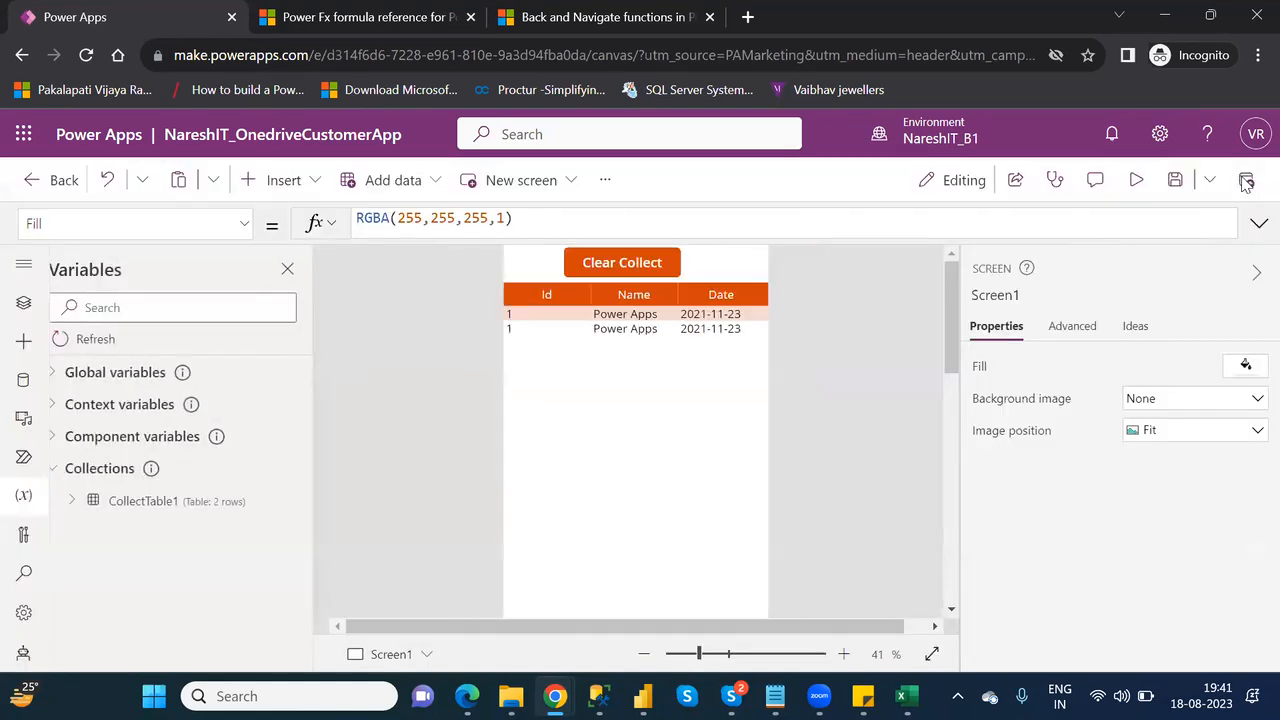
pyautogui.click(826, 488)
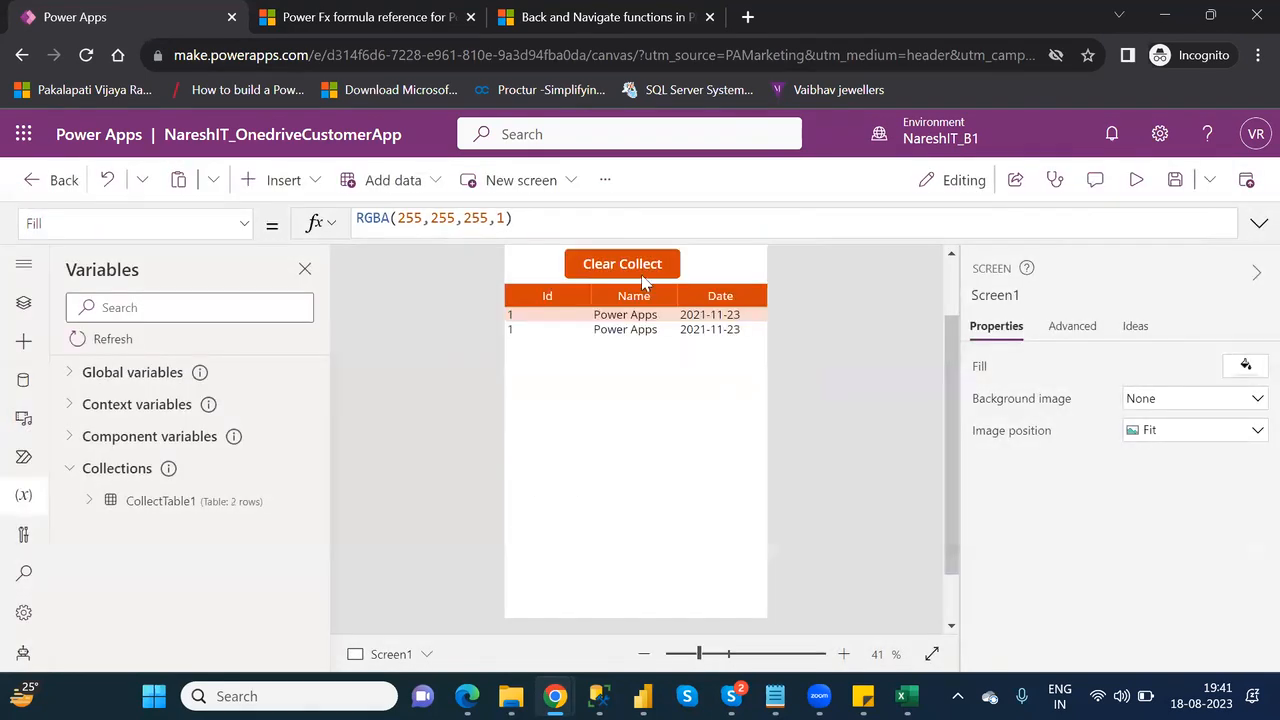
# - In the Clear Collect button's formula, set the second record's Id to 2 and its Name to "Canvas Apps"
pyautogui.click(634, 264)
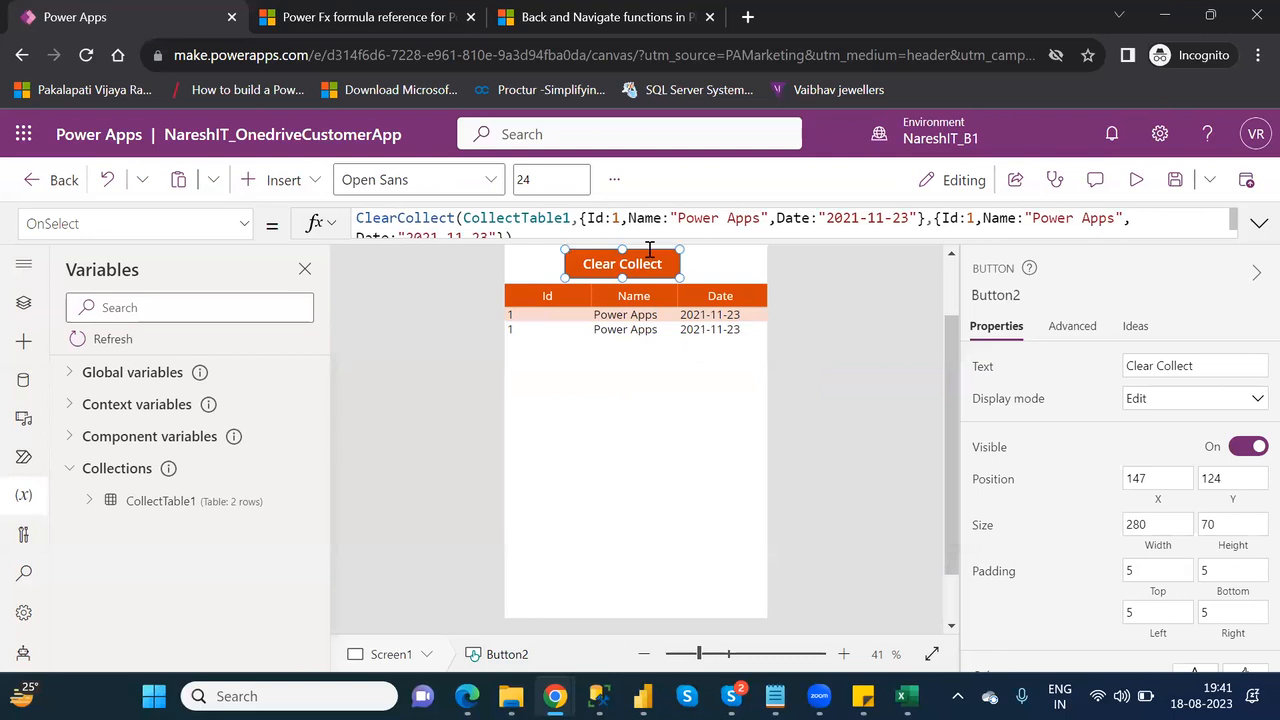
pyautogui.click(973, 218)
pyautogui.press('BackSpace')
pyautogui.write('2')
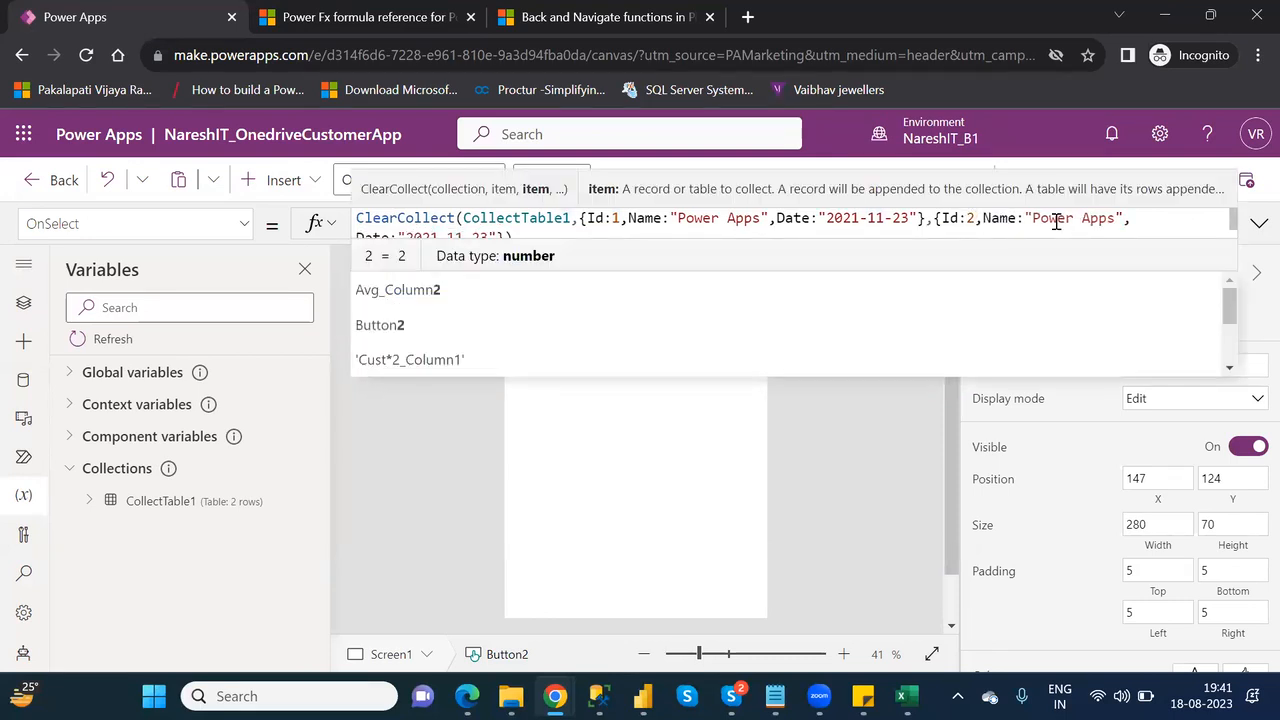
pyautogui.doubleClick(1055, 222)
pyautogui.write('Canvas')
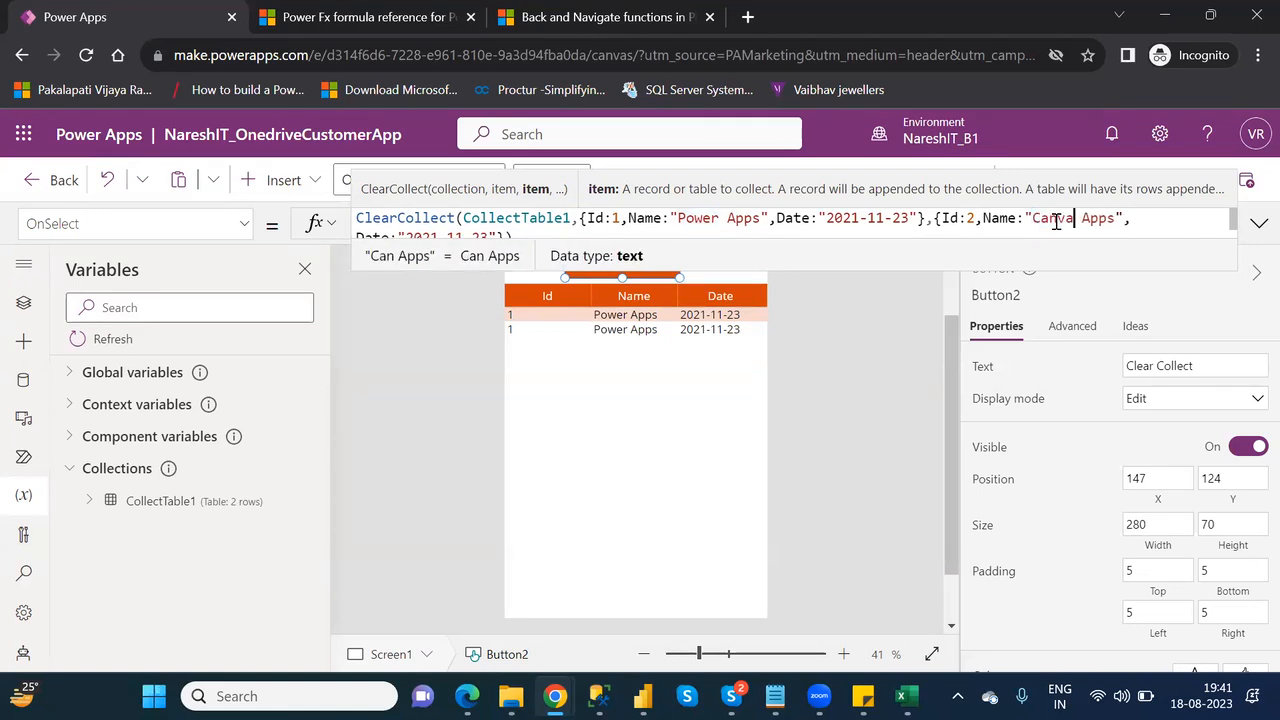
# - Set the second record's Date in the ClearCollect formula to "2015-06-09"
pyautogui.click(1257, 229)
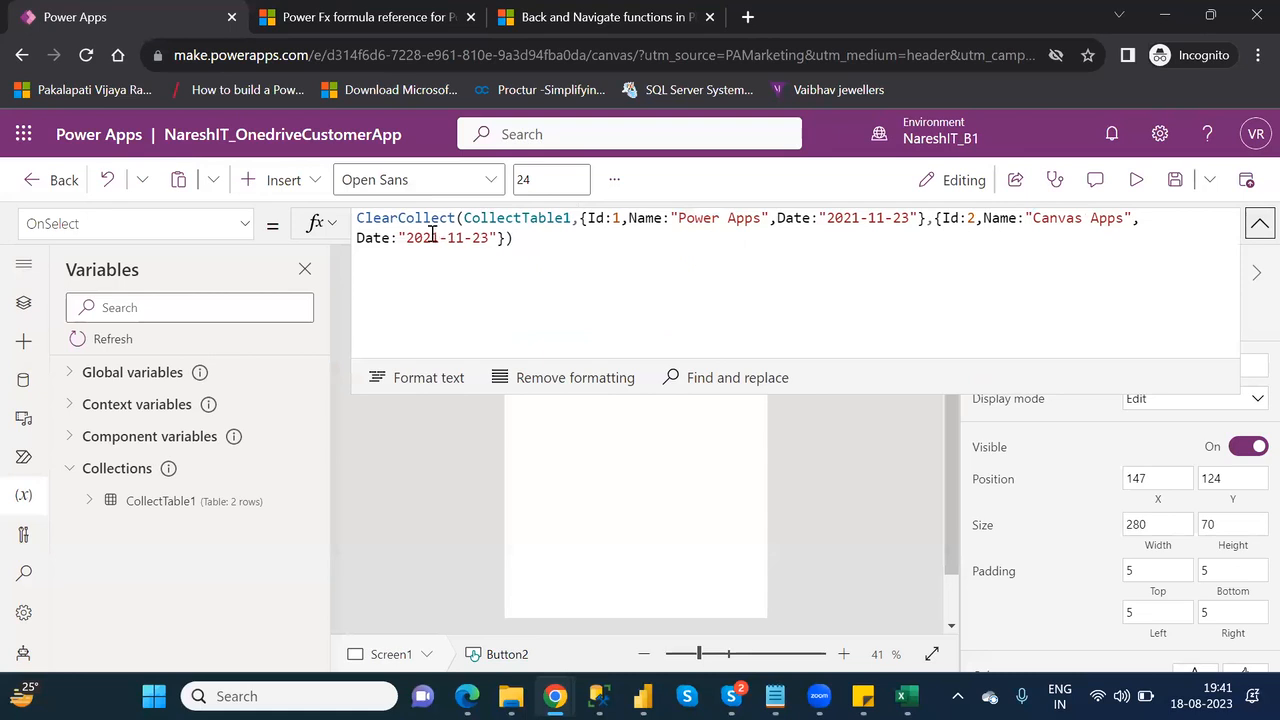
pyautogui.moveTo(406, 237); pyautogui.dragTo(424, 237)
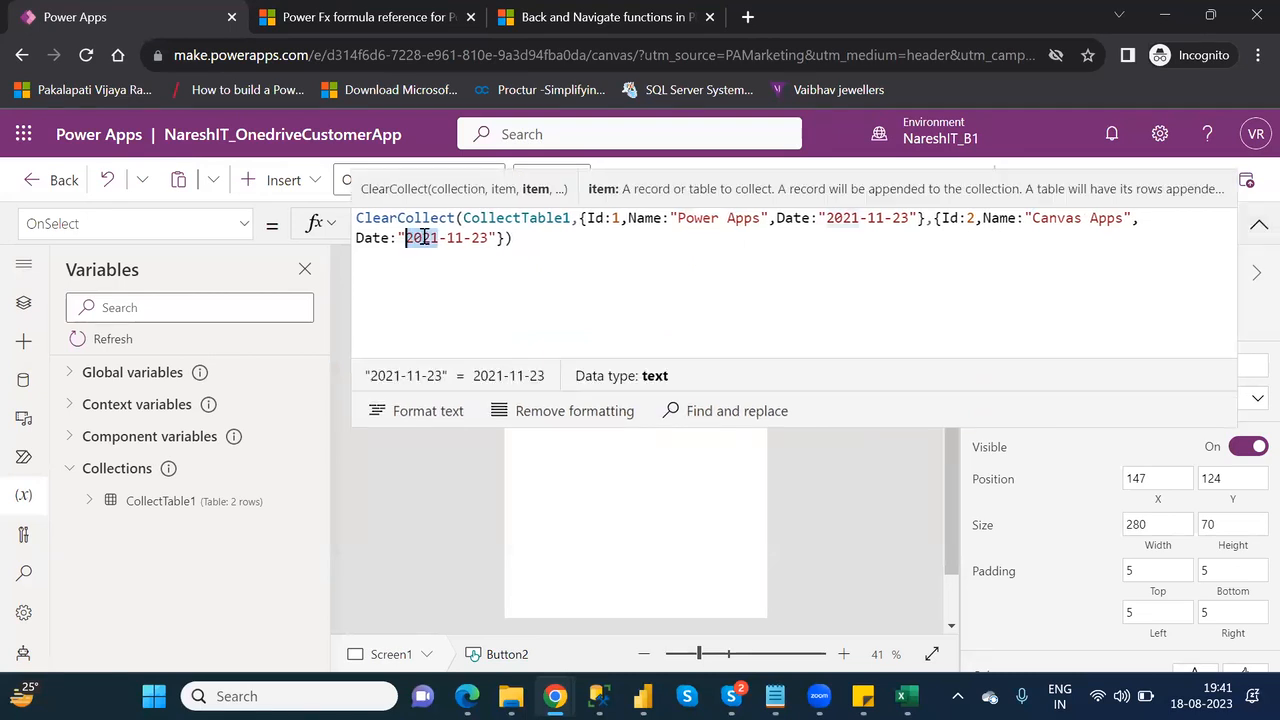
pyautogui.write('2015')
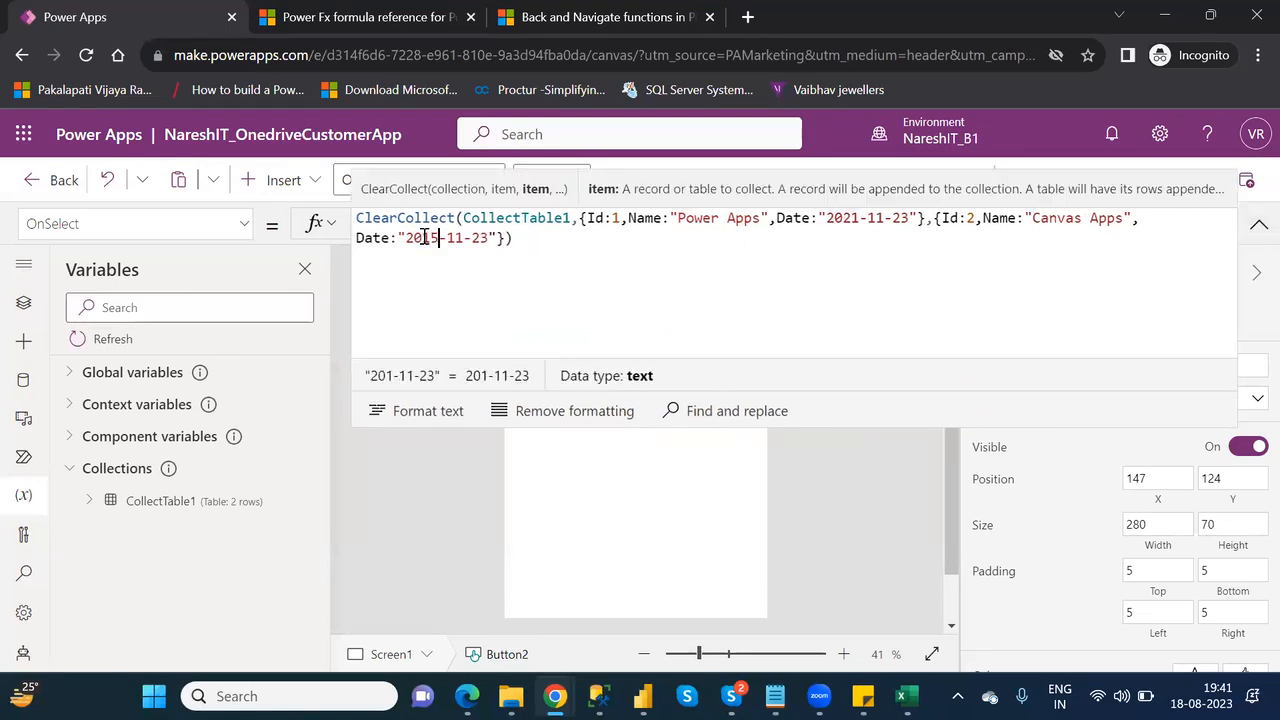
pyautogui.doubleClick(456, 238)
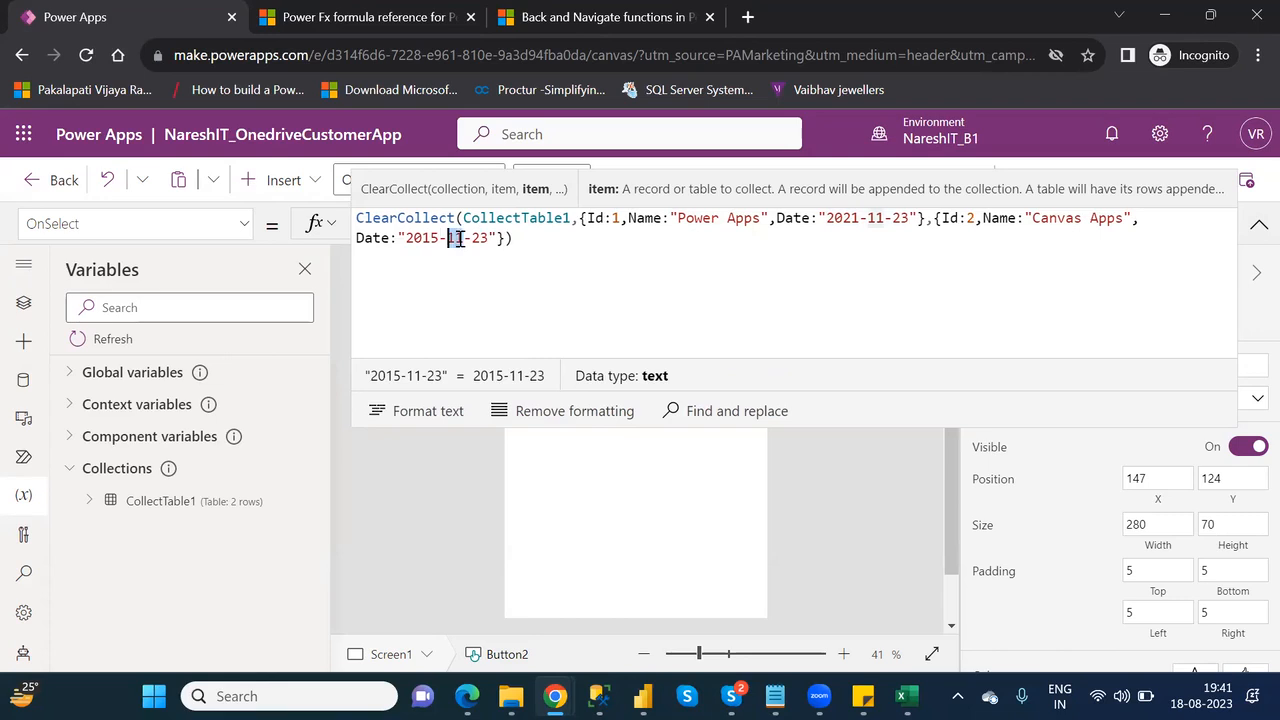
pyautogui.write('06')
pyautogui.doubleClick(479, 238)
pyautogui.write('09')
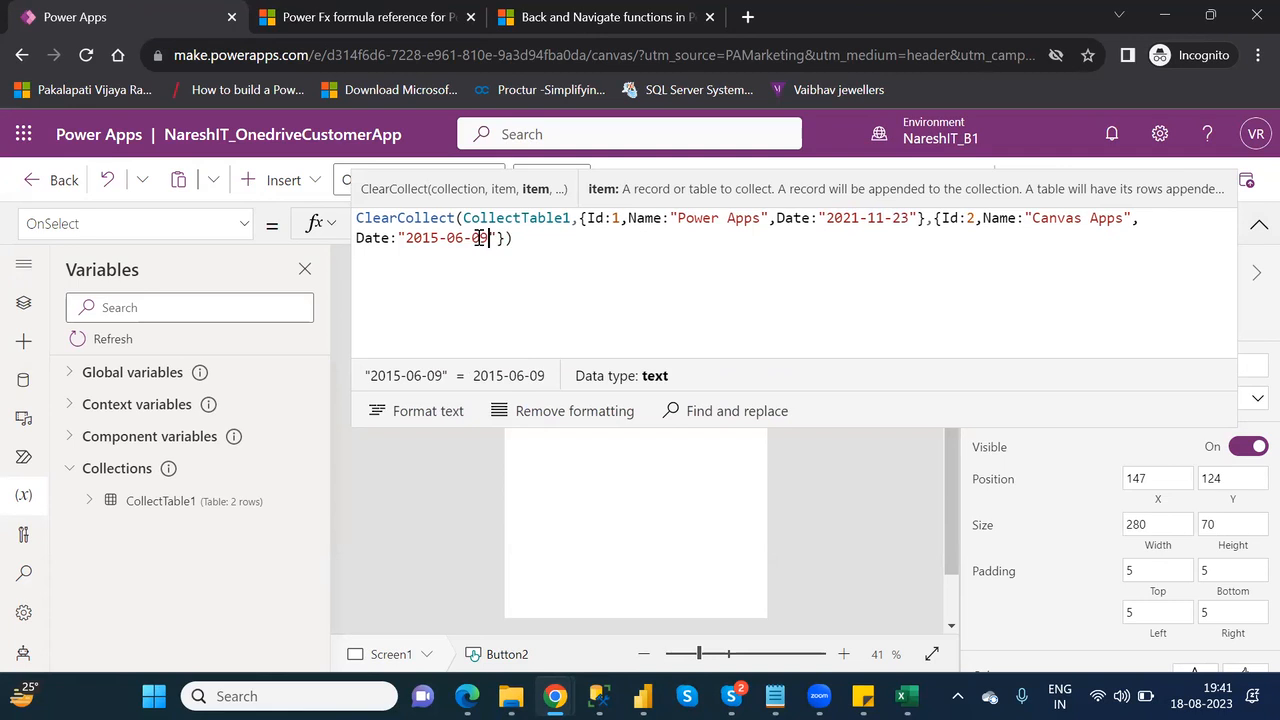
pyautogui.click(1258, 229)
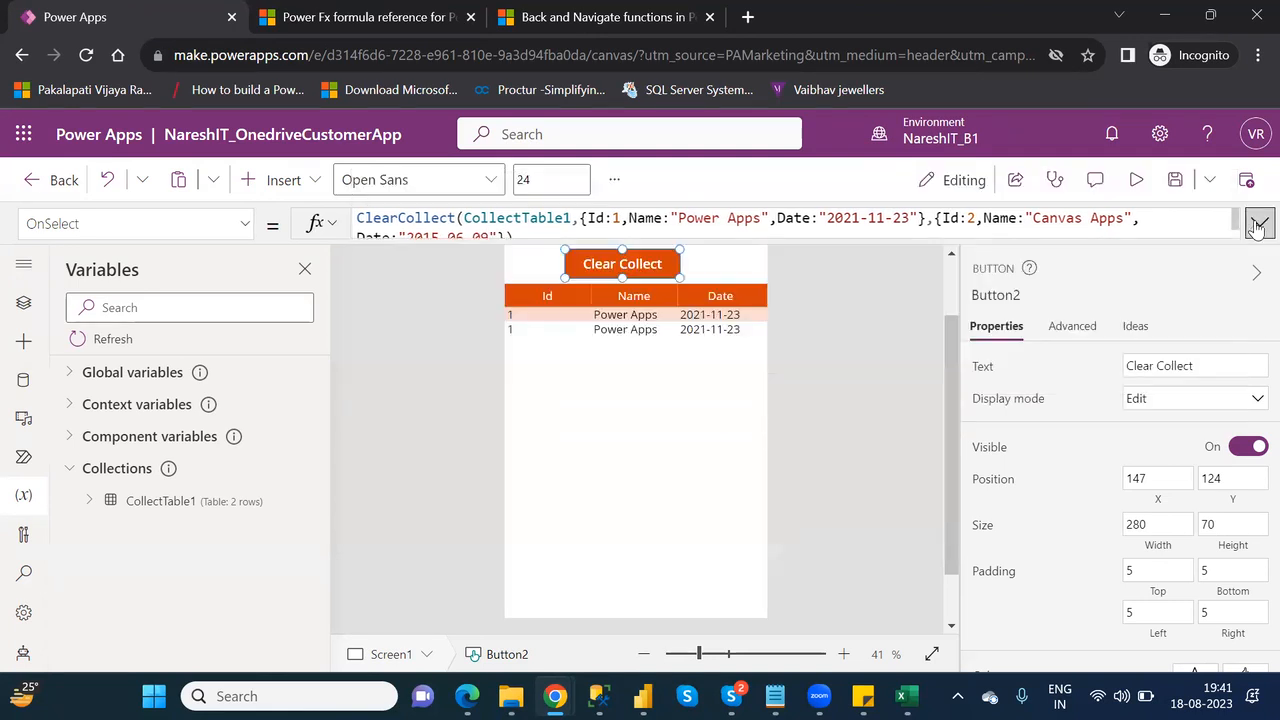
# - Preview the app, run Clear Collect, add records with the Collect button three times, and return to the editor
pyautogui.click(1135, 181)
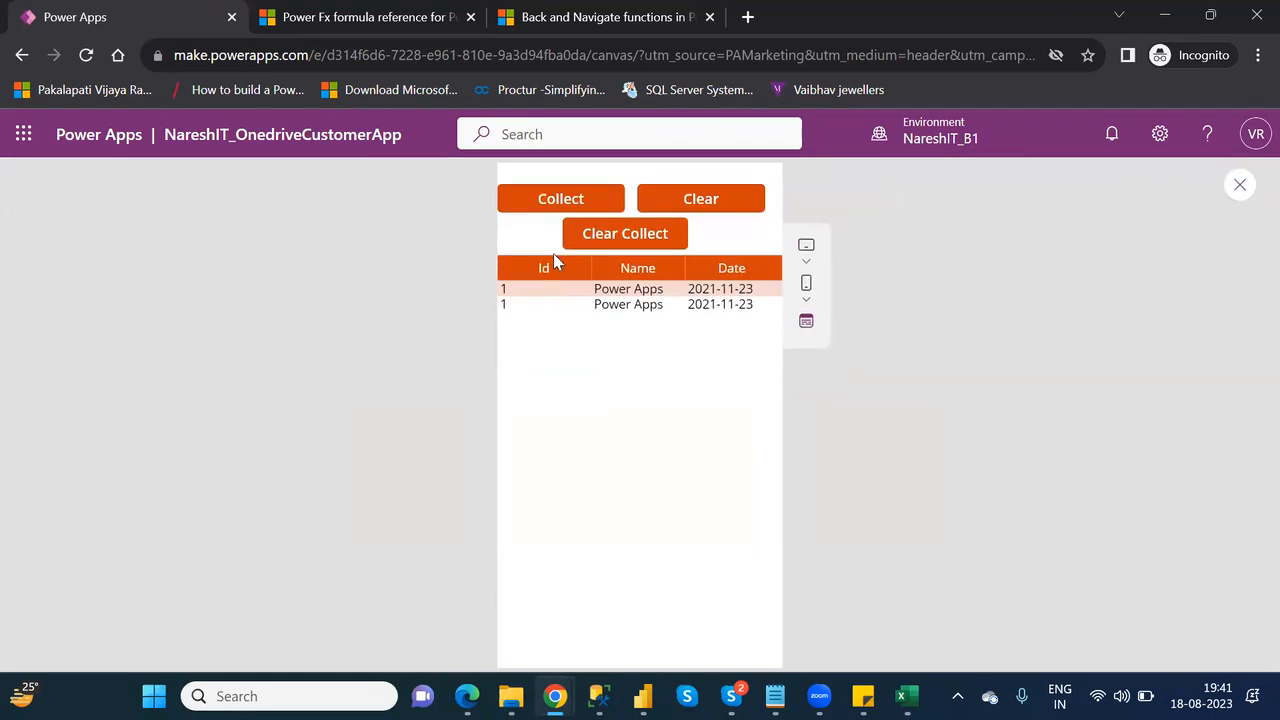
pyautogui.click(625, 236)
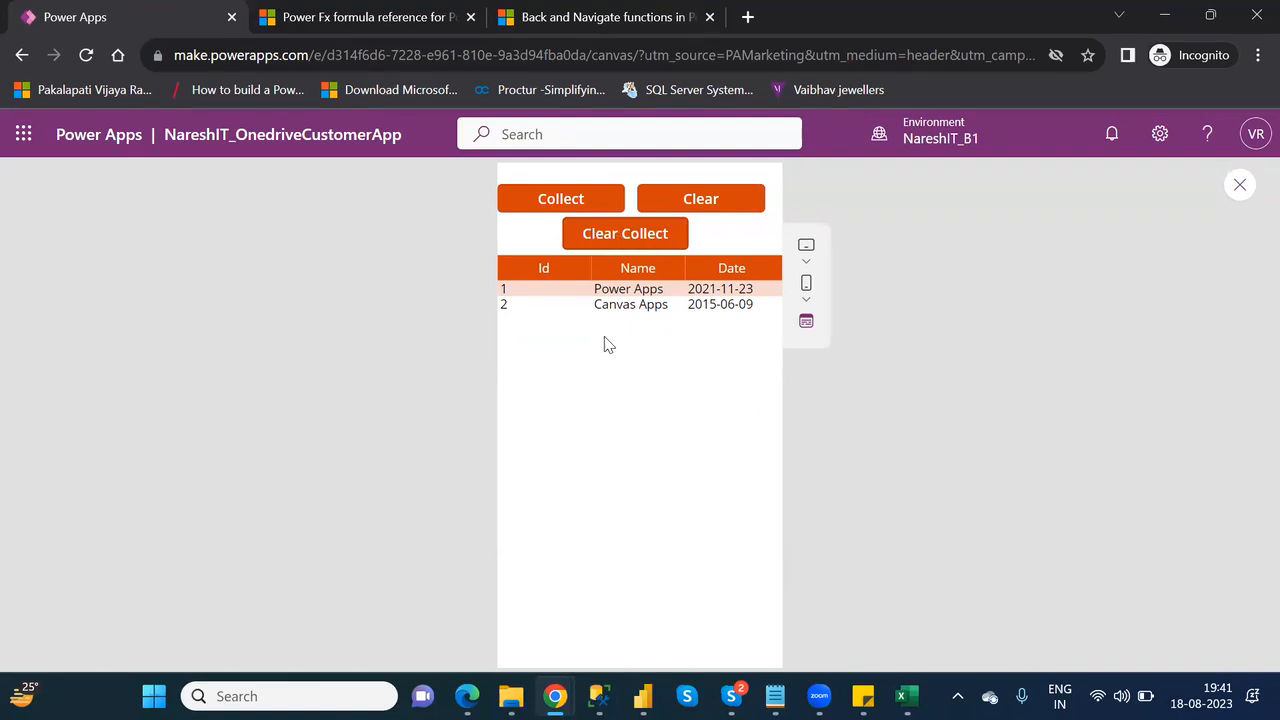
pyautogui.click(623, 242)
pyautogui.click(554, 205)
pyautogui.click(554, 205)
pyautogui.click(554, 205)
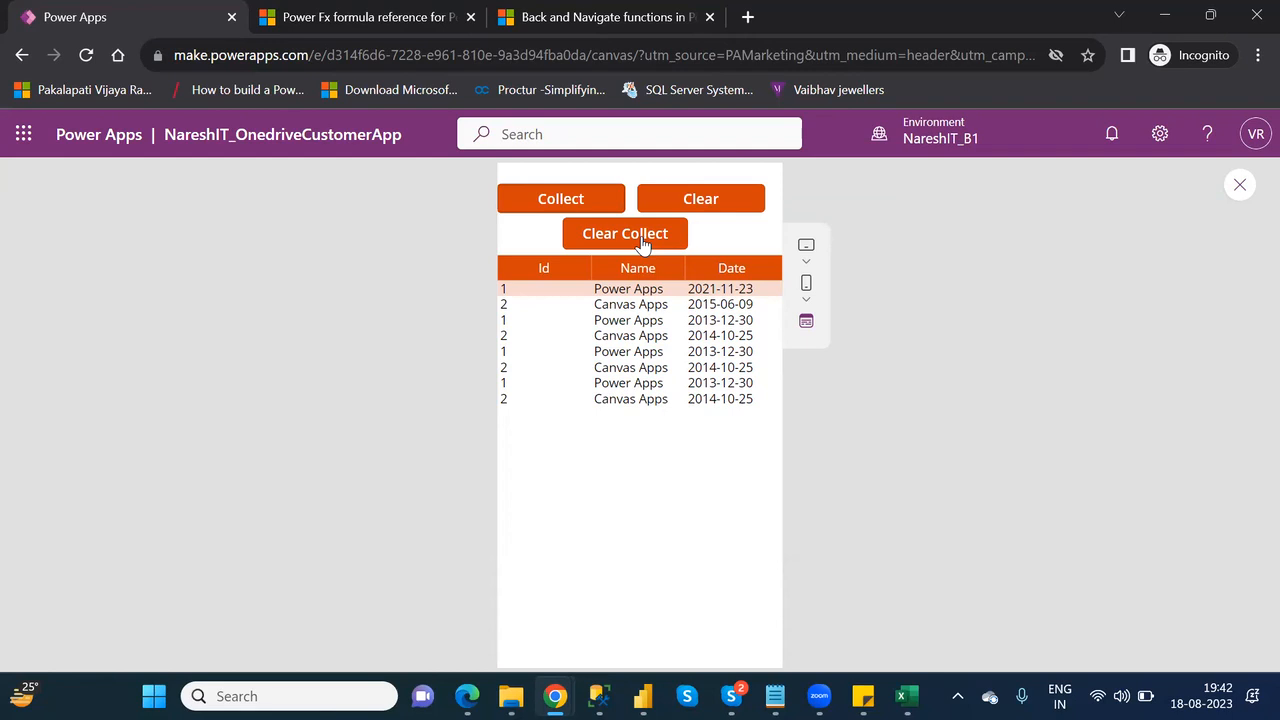
pyautogui.click(1240, 187)
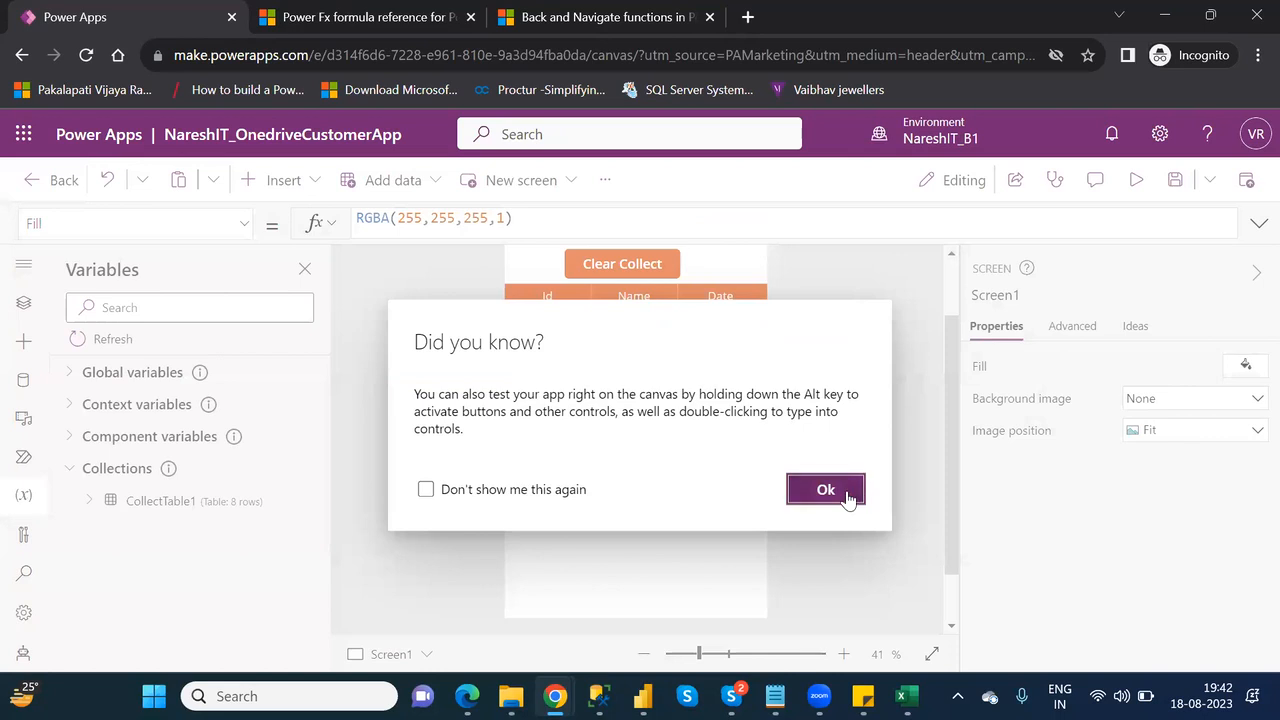
pyautogui.click(847, 496)
# - Review the Clear Collect button's formula, highlighting the CollectTable1 argument and the record items
pyautogui.click(640, 263)
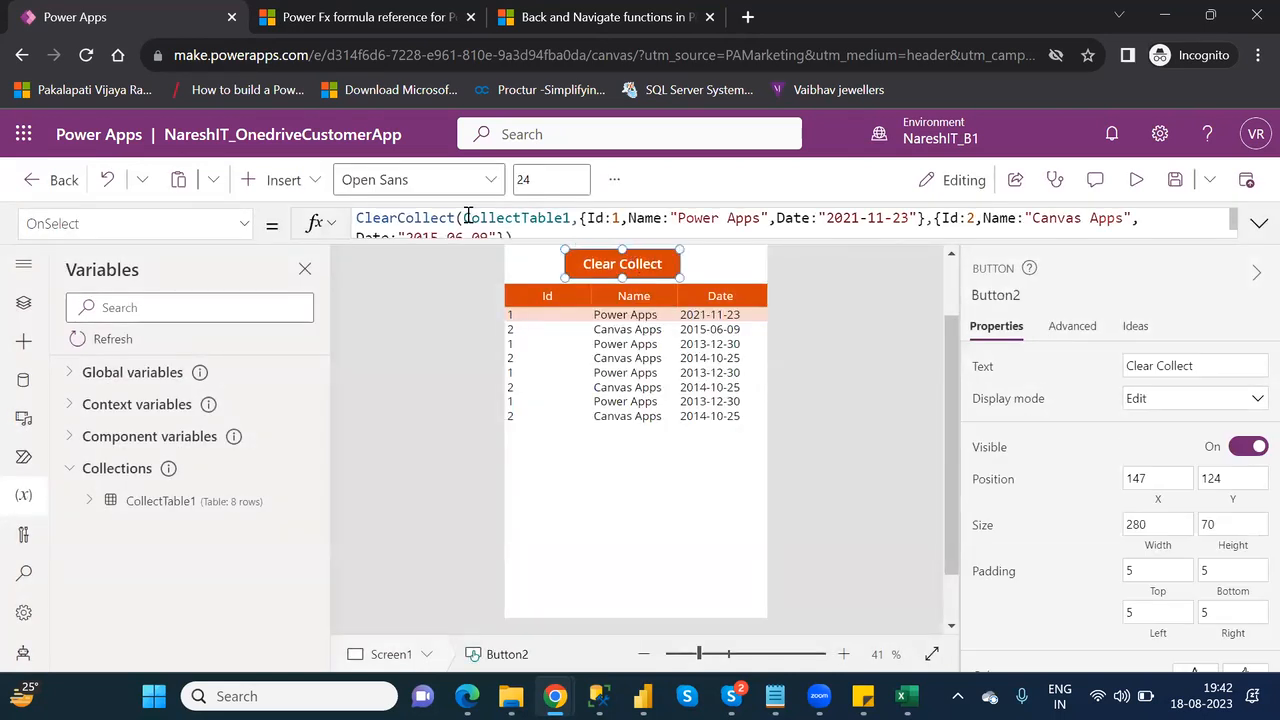
pyautogui.moveTo(463, 217); pyautogui.dragTo(570, 217)
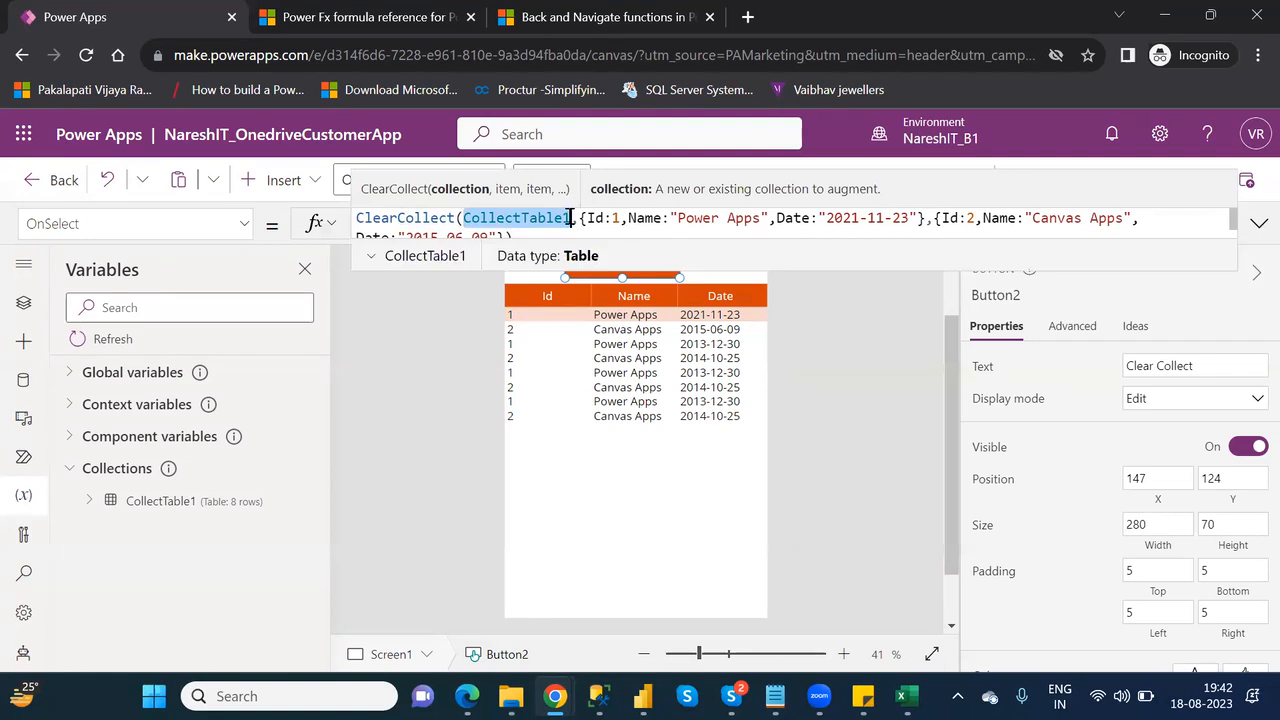
pyautogui.click(580, 218)
pyautogui.hotkey('ctrl', 'a')
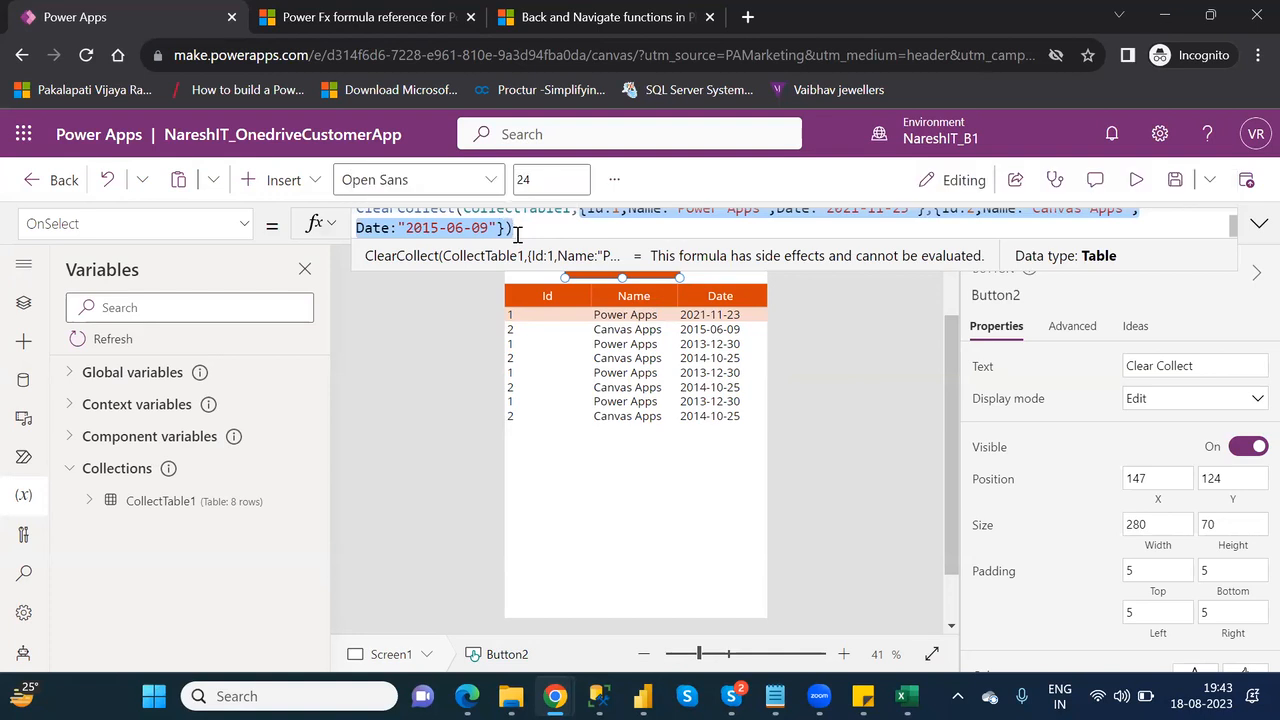
# - Preview the app again and run Clear Collect several times to refill CollectTable1, then return to the editor
pyautogui.click(1136, 182)
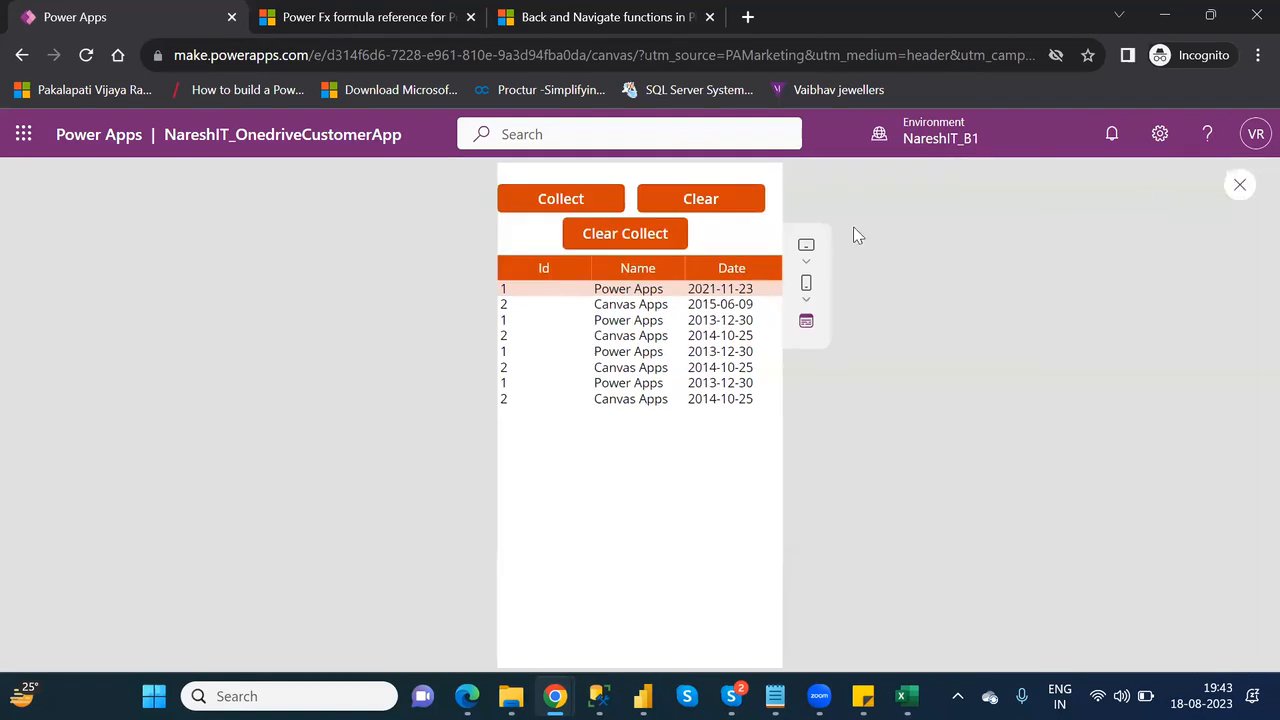
pyautogui.click(603, 241)
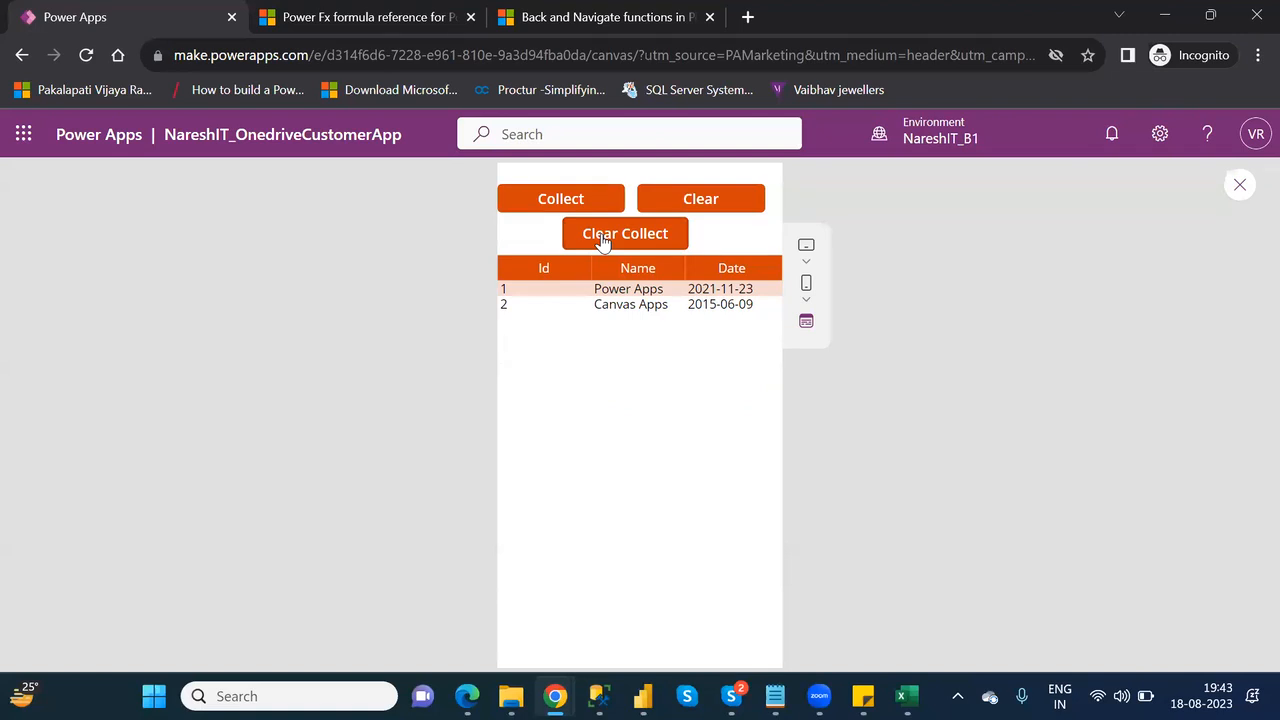
pyautogui.click(603, 241)
pyautogui.click(603, 241)
pyautogui.click(1240, 187)
pyautogui.click(828, 491)
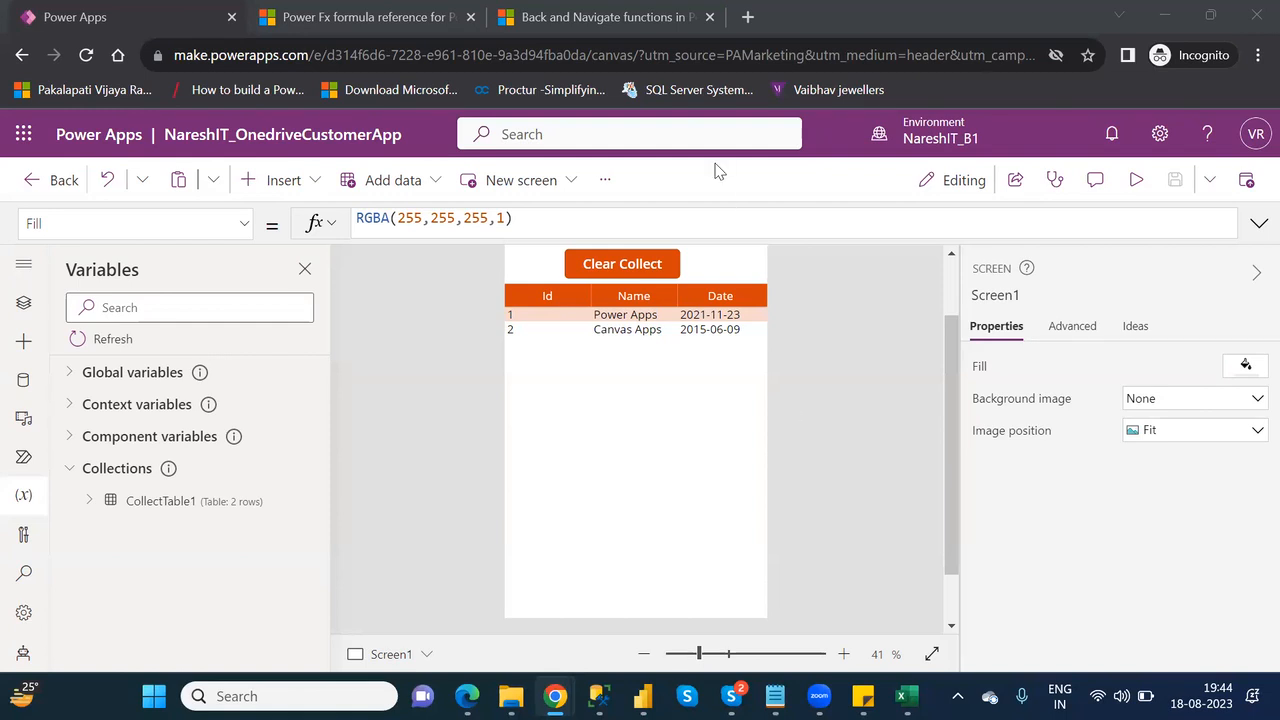
# - View the stored rows of the CollectTable1 collection and close the table view
pyautogui.rightClick(201, 506)
pyautogui.click(241, 523)
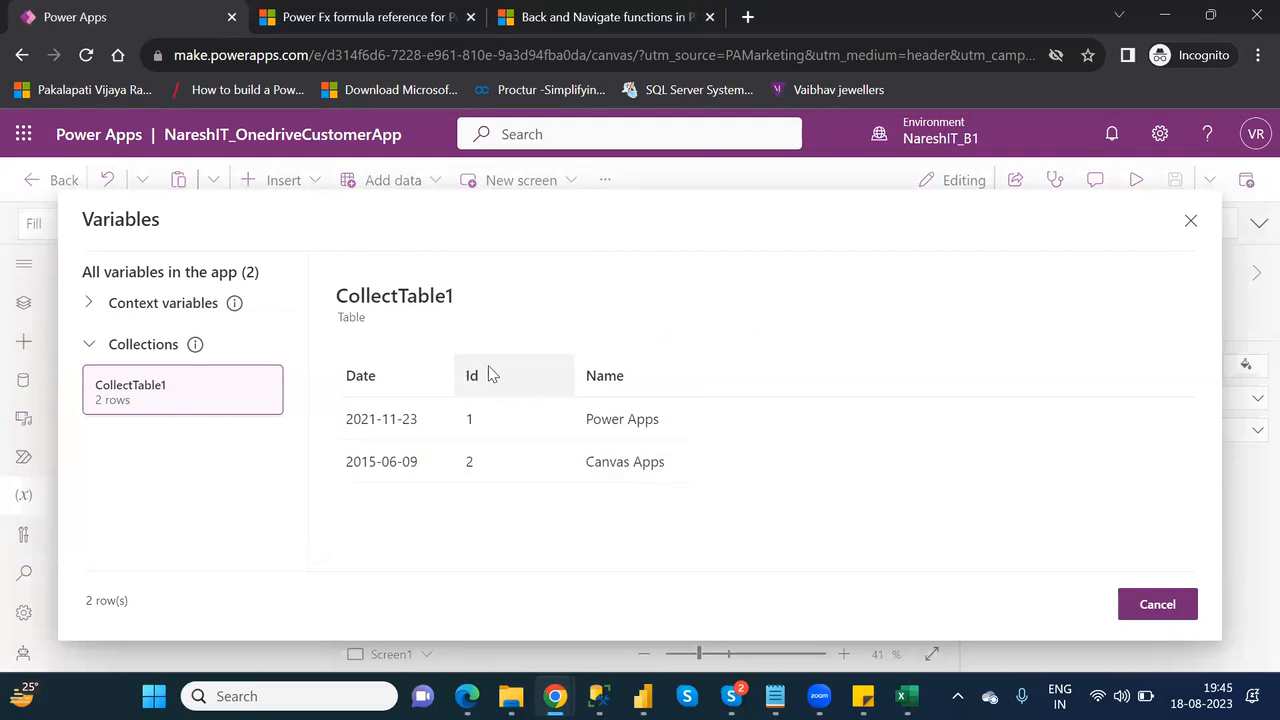
pyautogui.click(1182, 613)
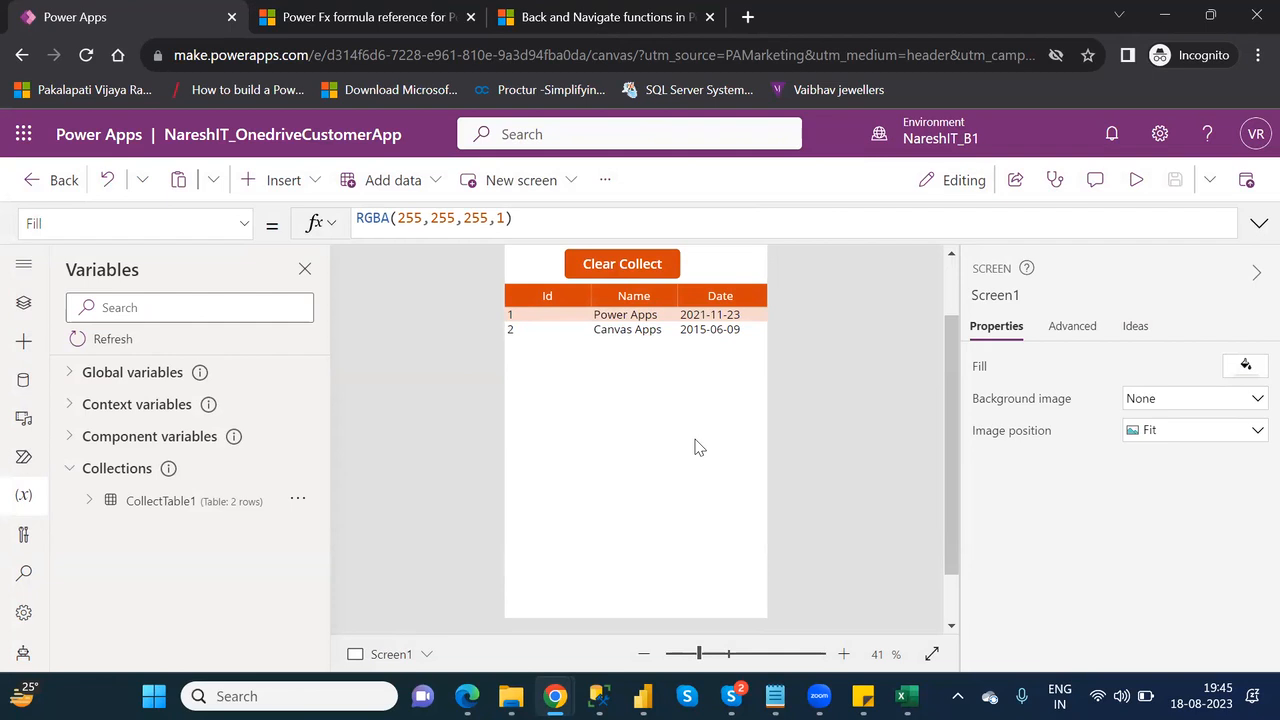
pyautogui.click(948, 293)
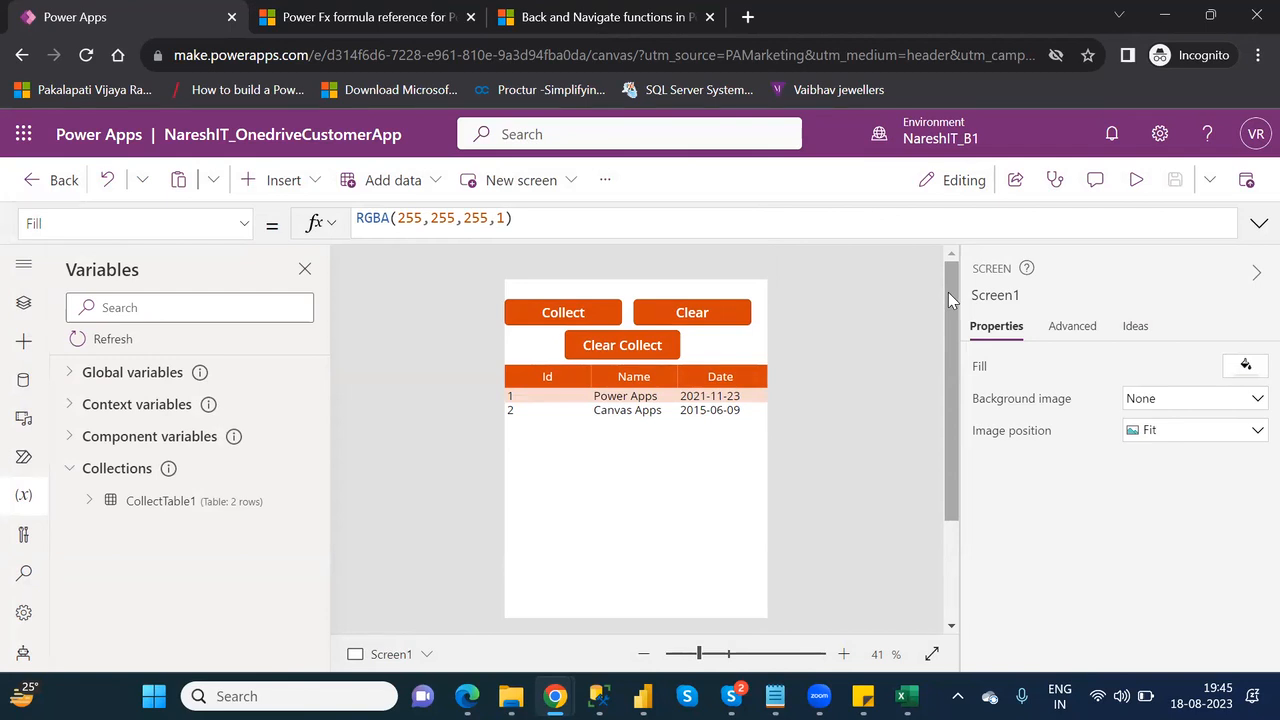
# - Look up the Clear, ClearCollect and Collect entries under C in the Power Fx formula reference
pyautogui.click(392, 17)
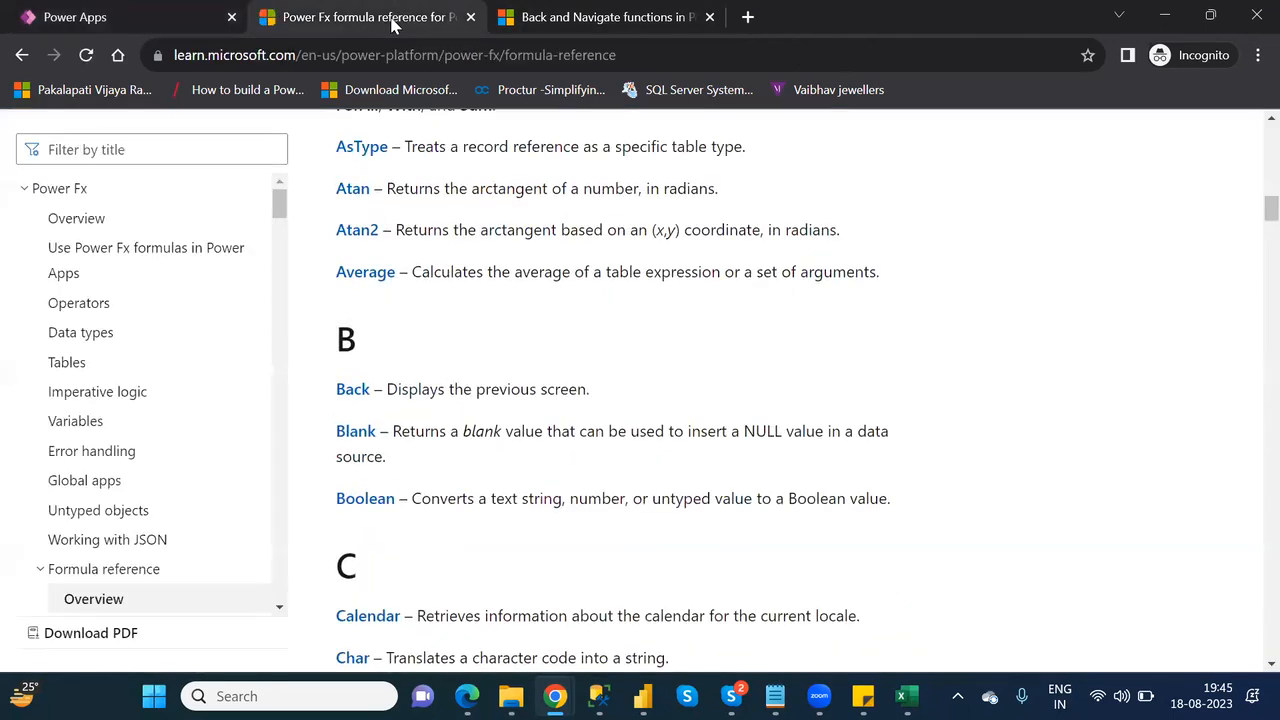
pyautogui.press('Down')
pyautogui.press('Down')
pyautogui.press('Down')
pyautogui.press('Down')
pyautogui.press('Down')
pyautogui.press('Down')
pyautogui.press('Down')
pyautogui.press('Down')
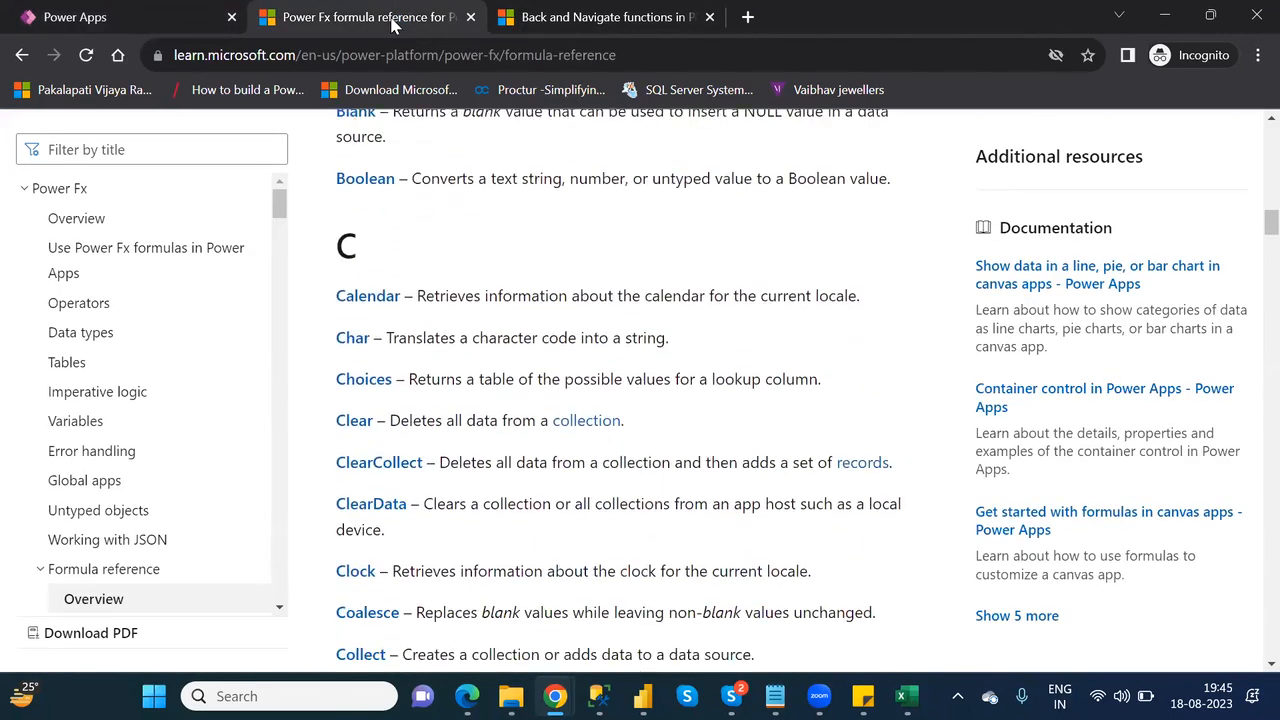
pyautogui.press('Down')
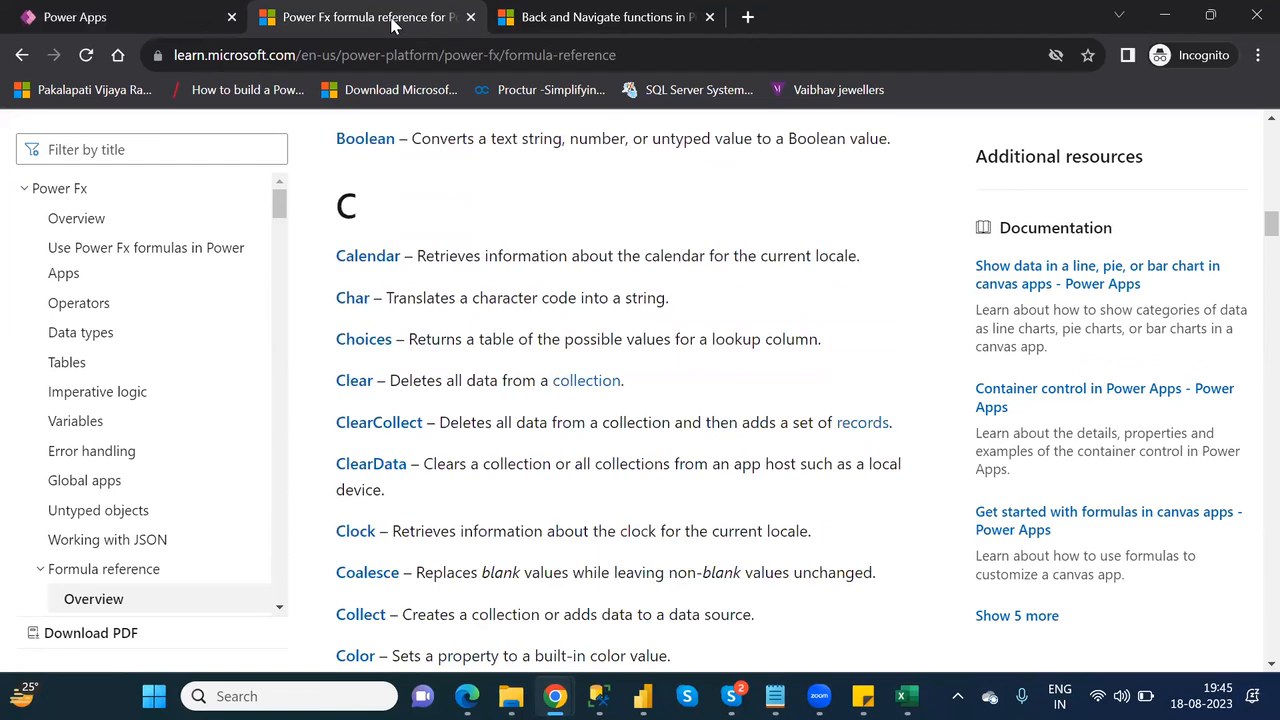
pyautogui.press('Down')
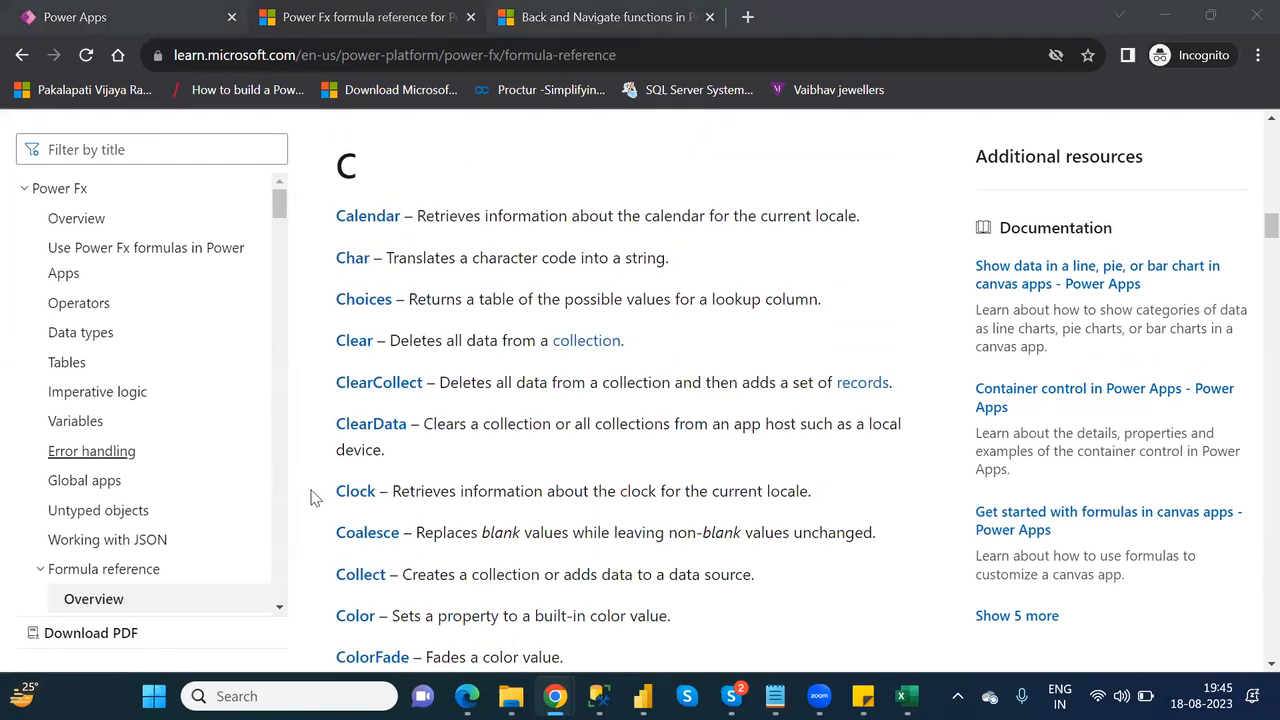
# - Switch to the test12 workbook in Excel and add a new worksheet after DateTimeFunctions
pyautogui.click(163, 20)
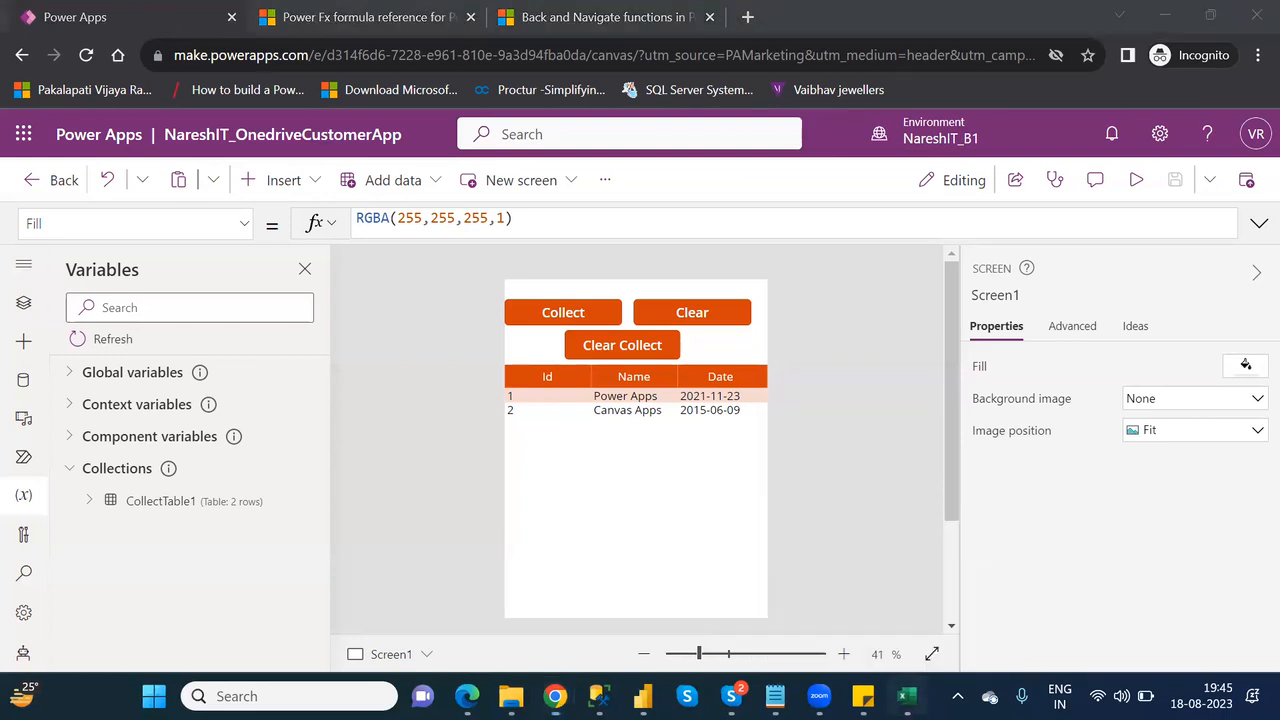
pyautogui.click(907, 696)
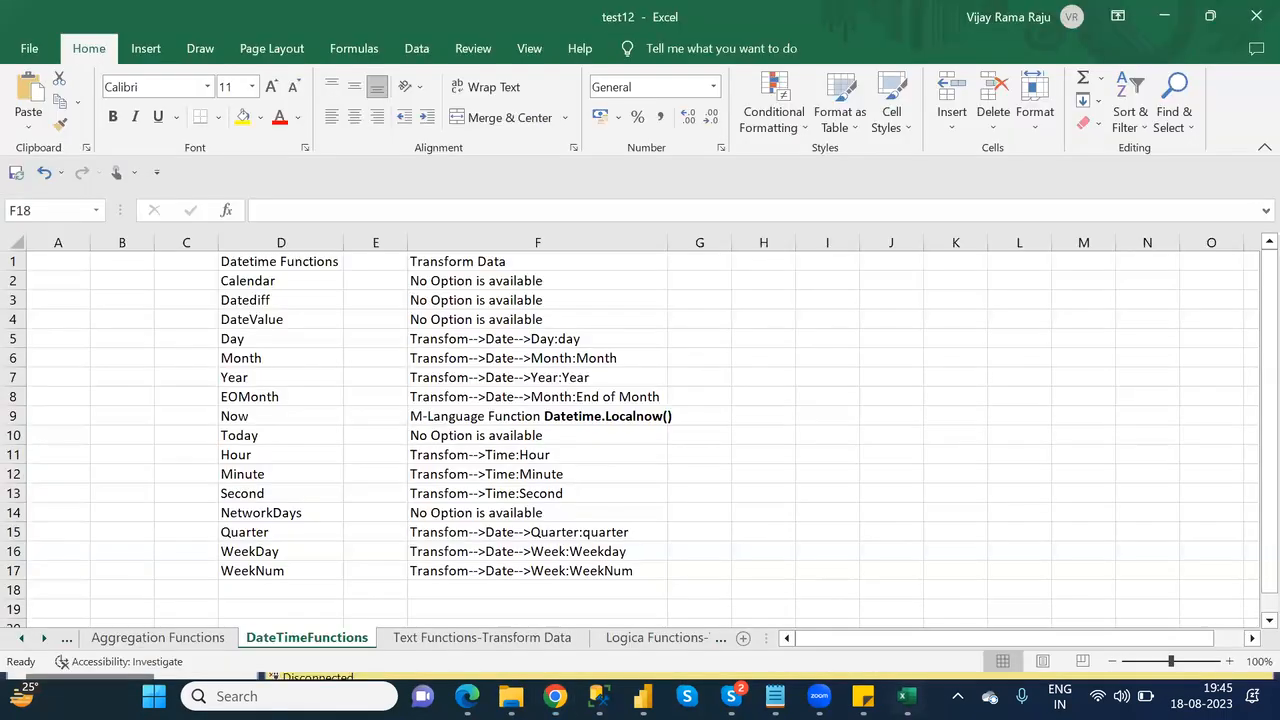
pyautogui.click(743, 638)
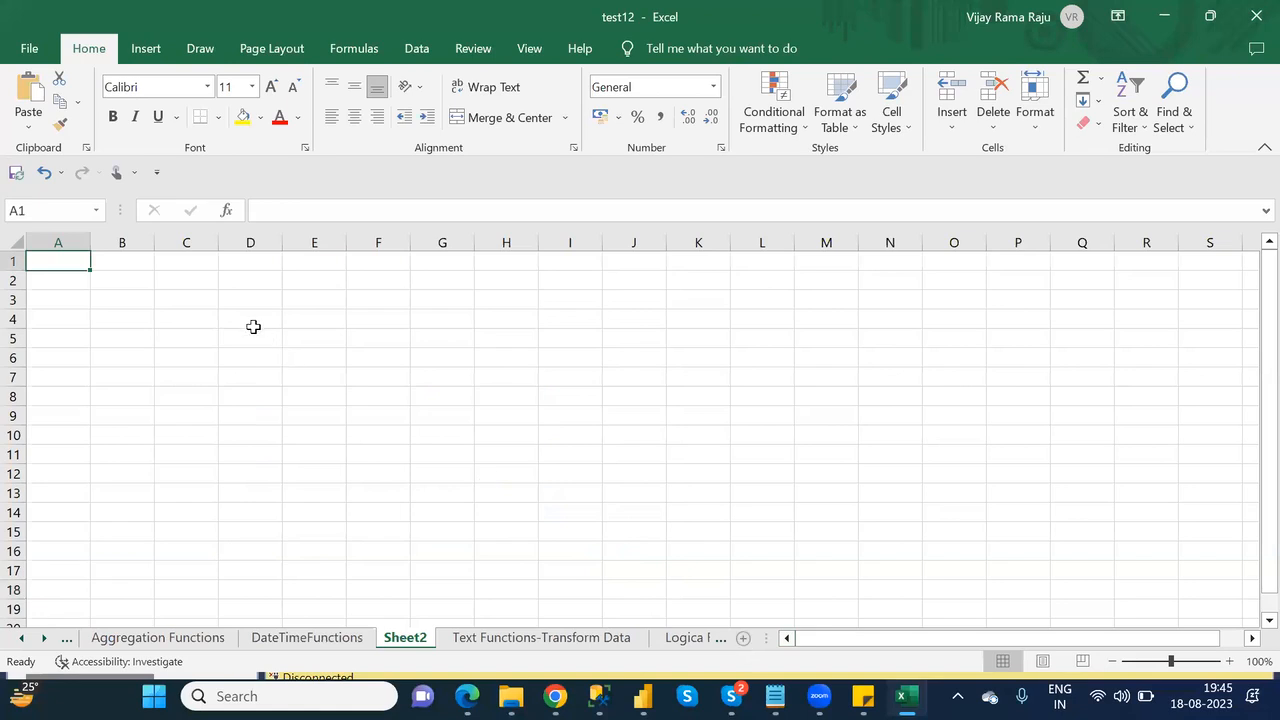
# - Enter the column headers Id, Id1 and Id2 in cells C1 to E1 of the new sheet
pyautogui.click(183, 260)
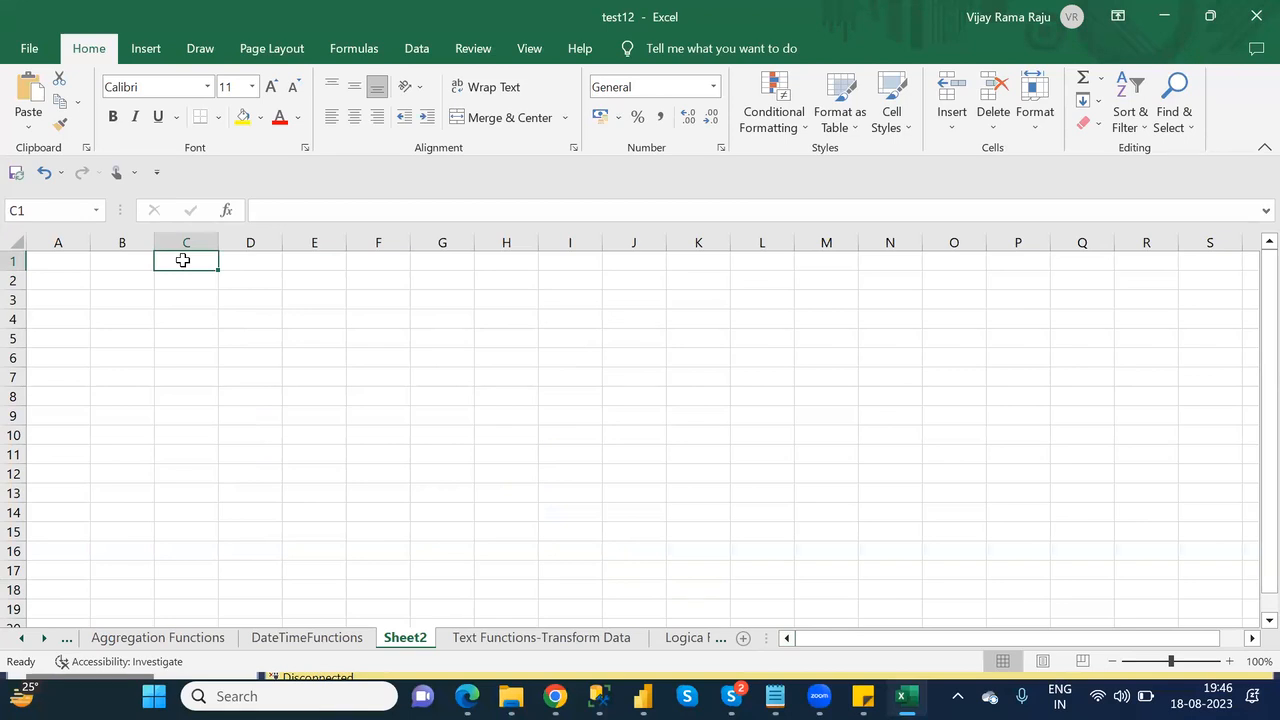
pyautogui.write('Id')
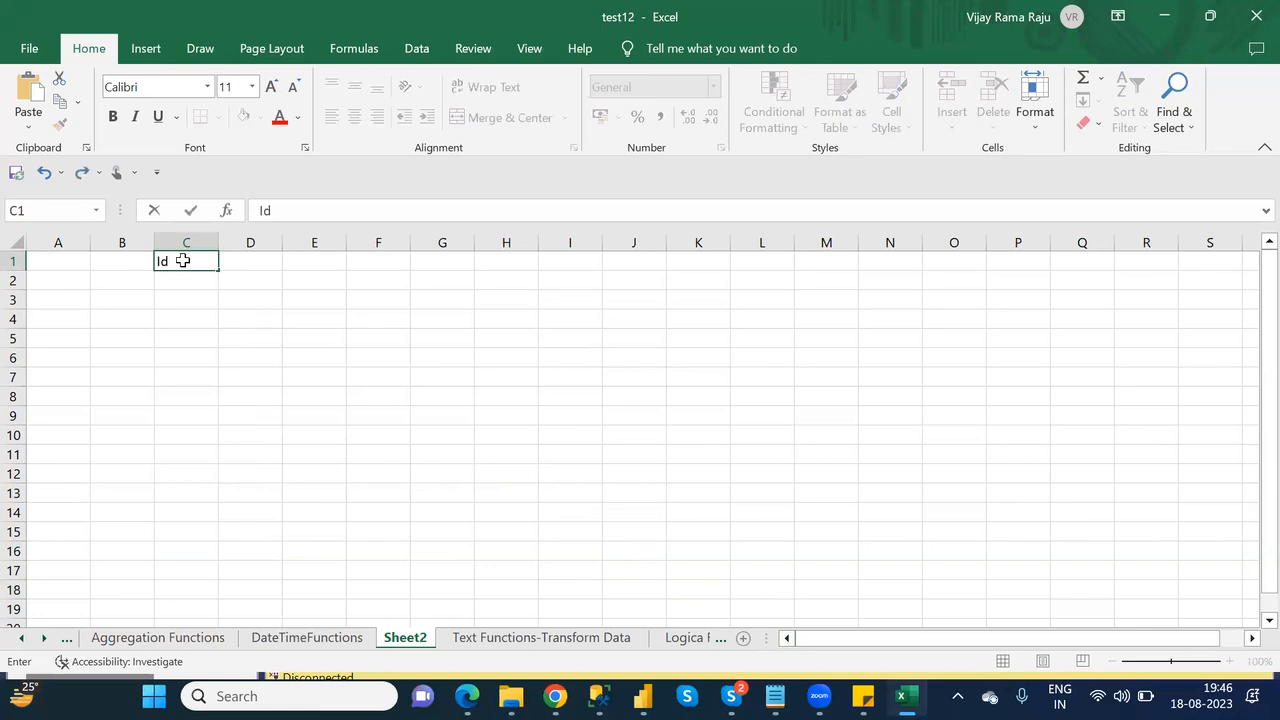
pyautogui.press('Tab')
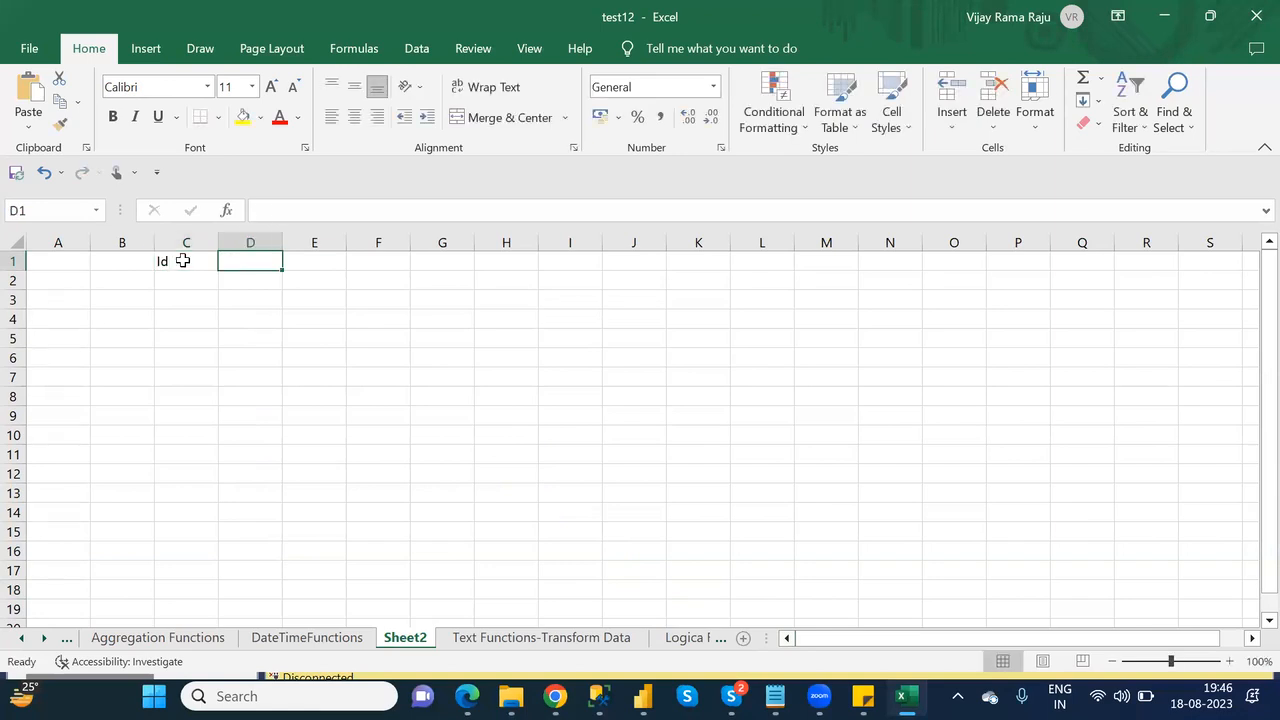
pyautogui.write('Id')
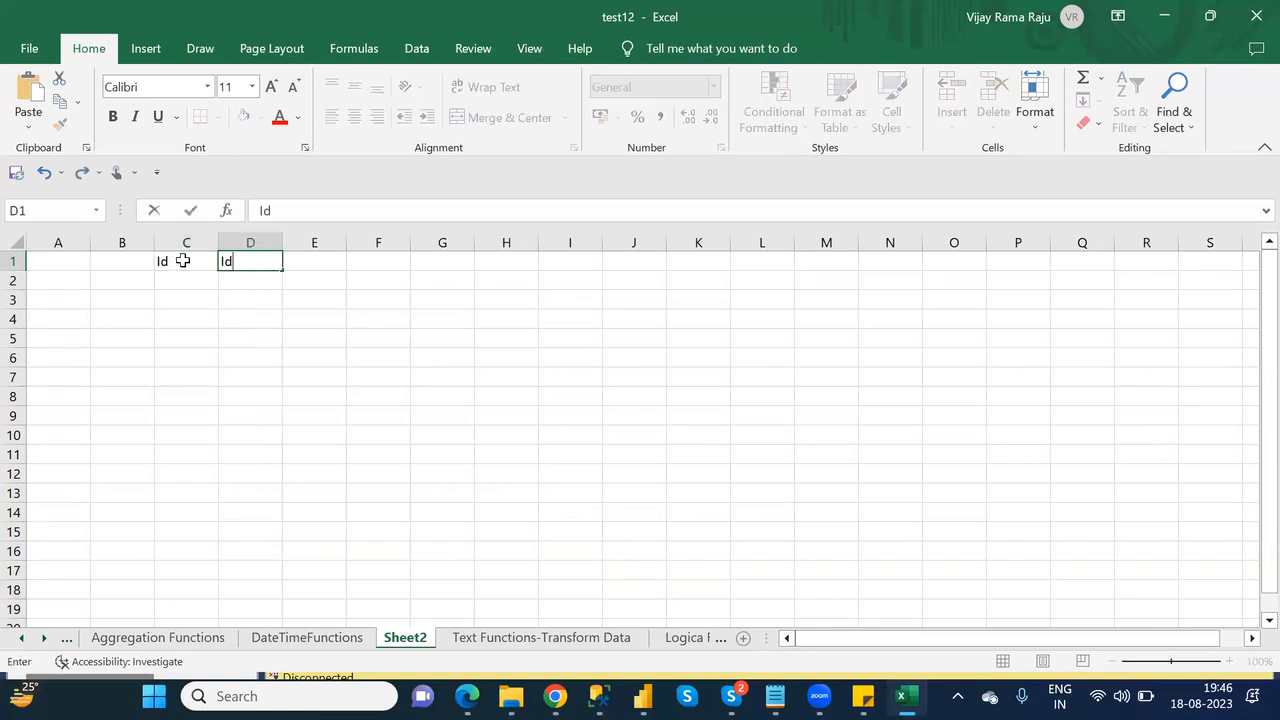
pyautogui.write('1')
pyautogui.press('Tab')
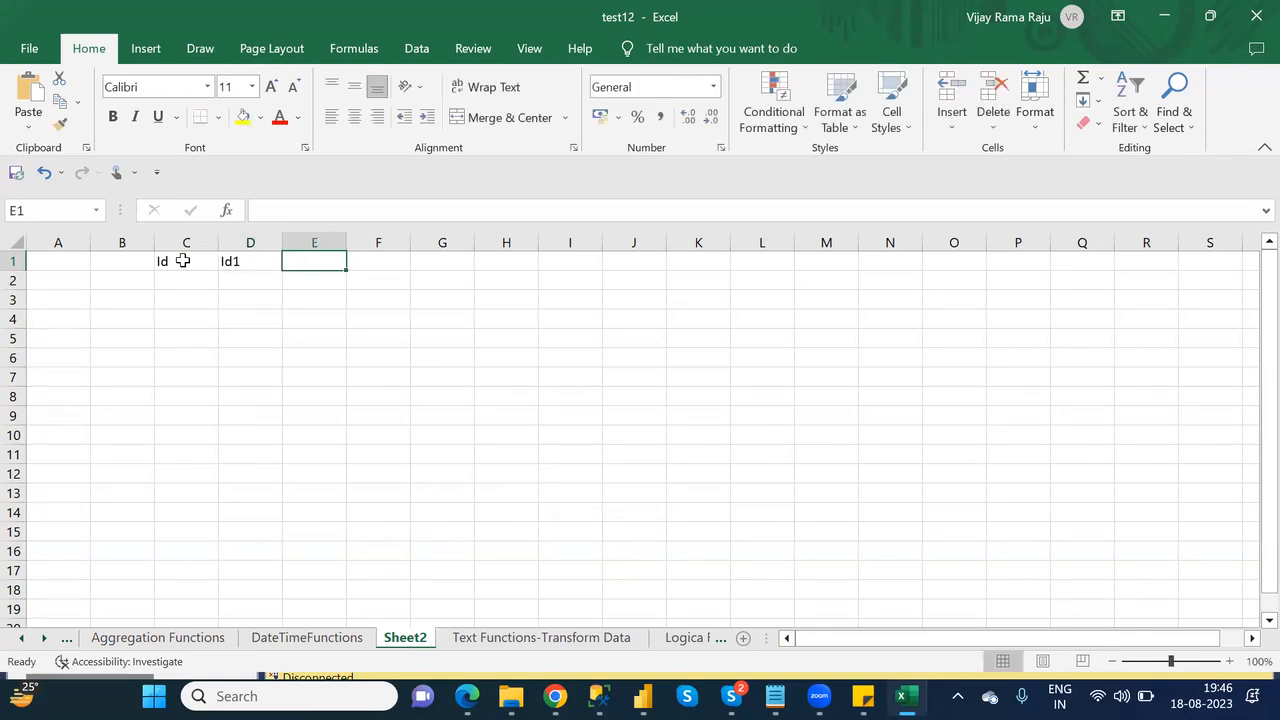
pyautogui.write('ID')
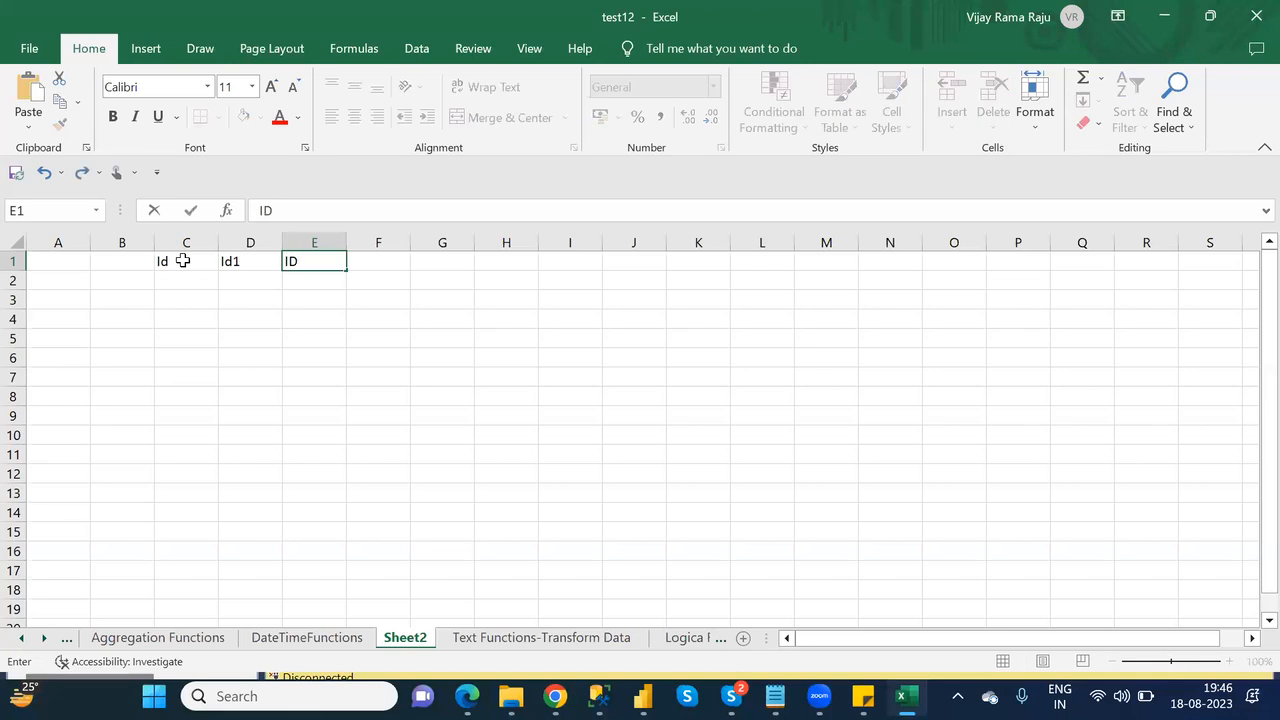
pyautogui.press('BackSpace')
pyautogui.write('d2')
pyautogui.hotkey('ctrl', 'Return')
# - Fill the first data row under the headers with 1, 2 and 3 in cells C2 to E2
pyautogui.press('Return')
pyautogui.press('Left')
pyautogui.press('Left')
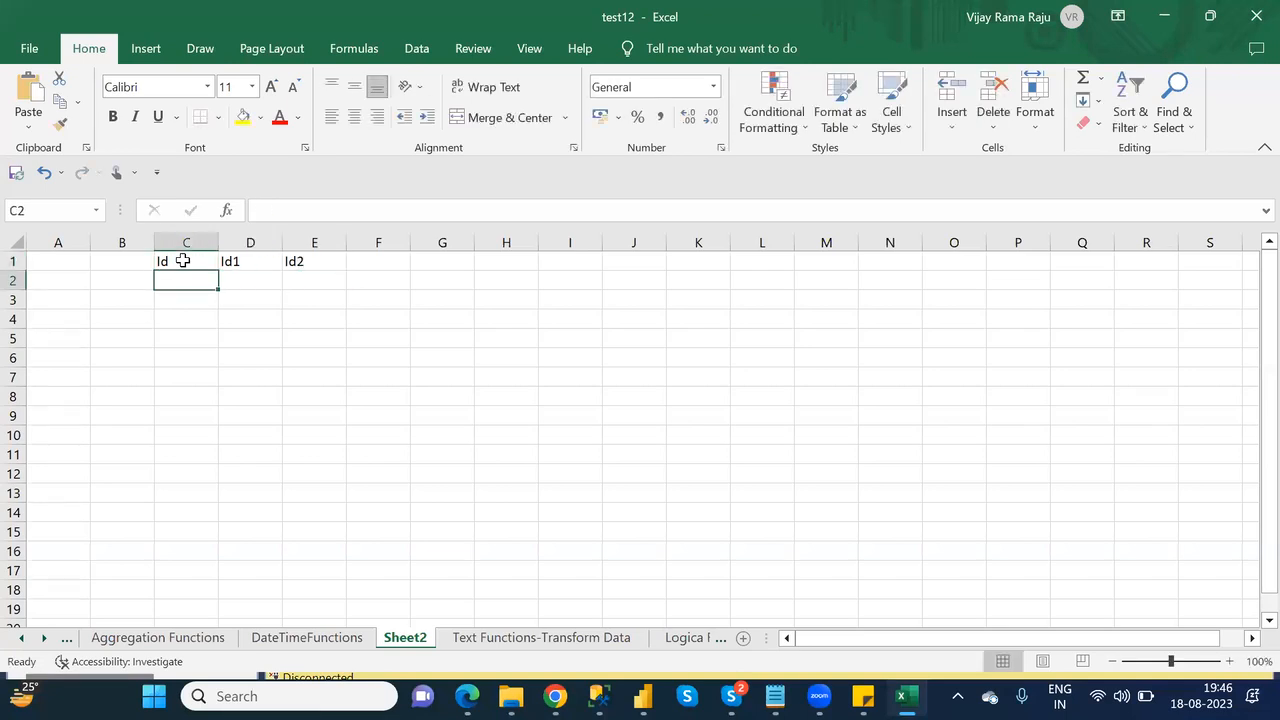
pyautogui.write('1')
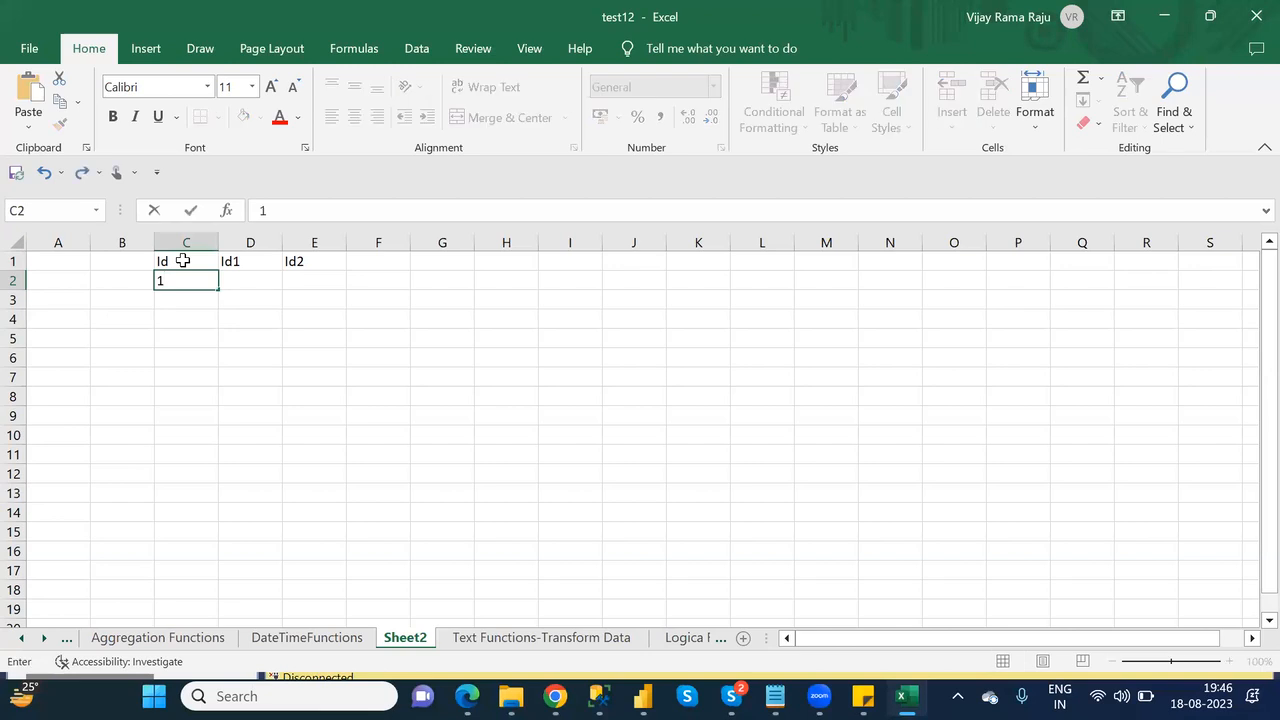
pyautogui.press('Tab')
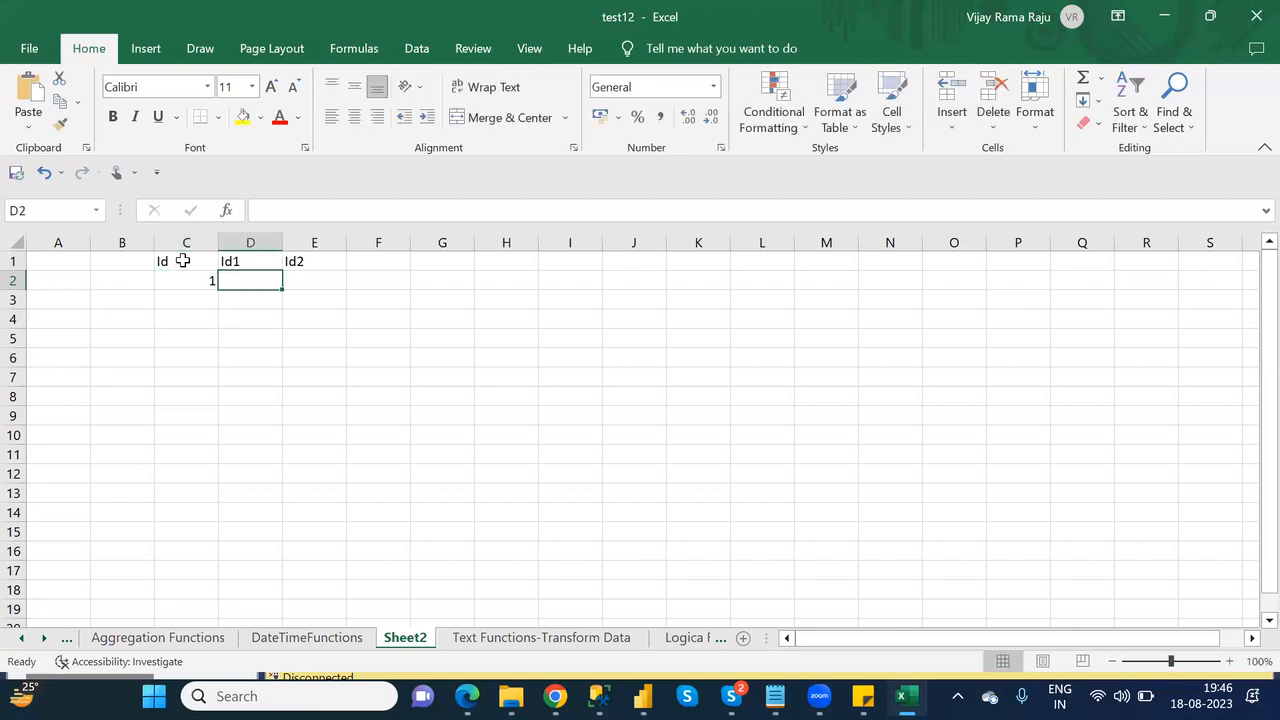
pyautogui.write('2')
pyautogui.press('Tab')
pyautogui.write('3')
pyautogui.press('Down')
# - Leave Id blank in the second data row and enter 3 in D3 and 4 in E3
pyautogui.press('Left')
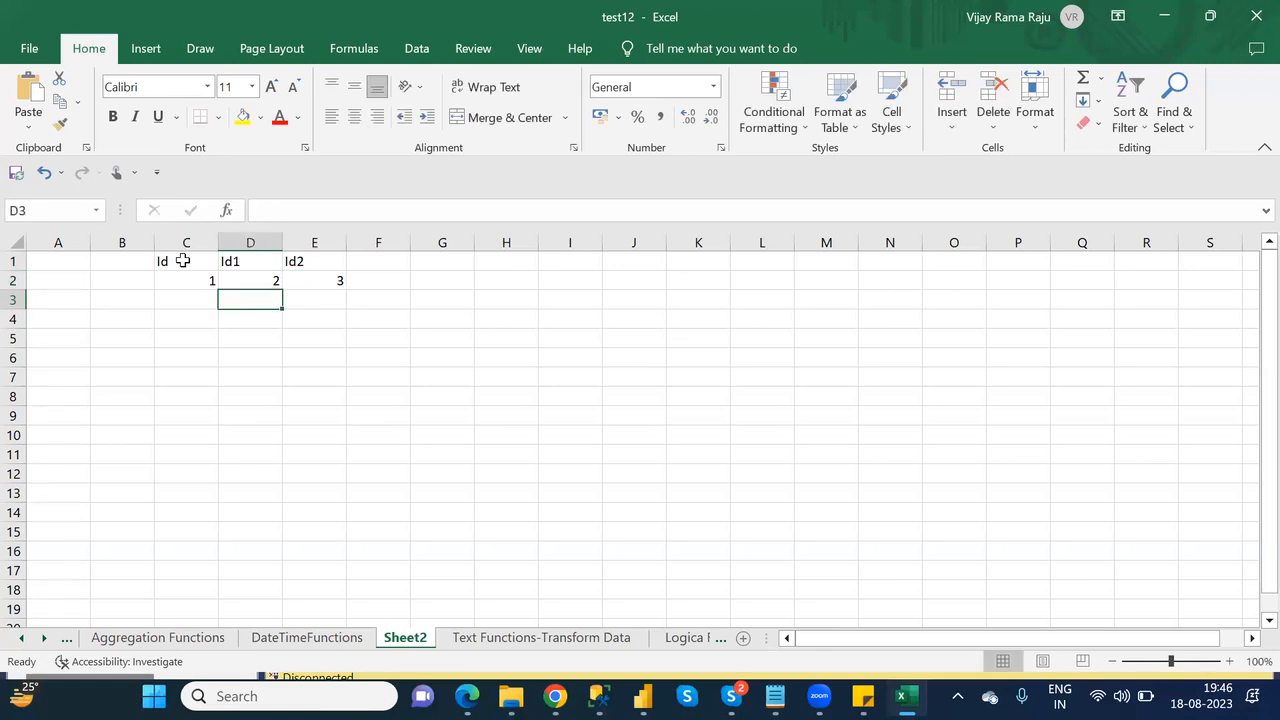
pyautogui.press('Left')
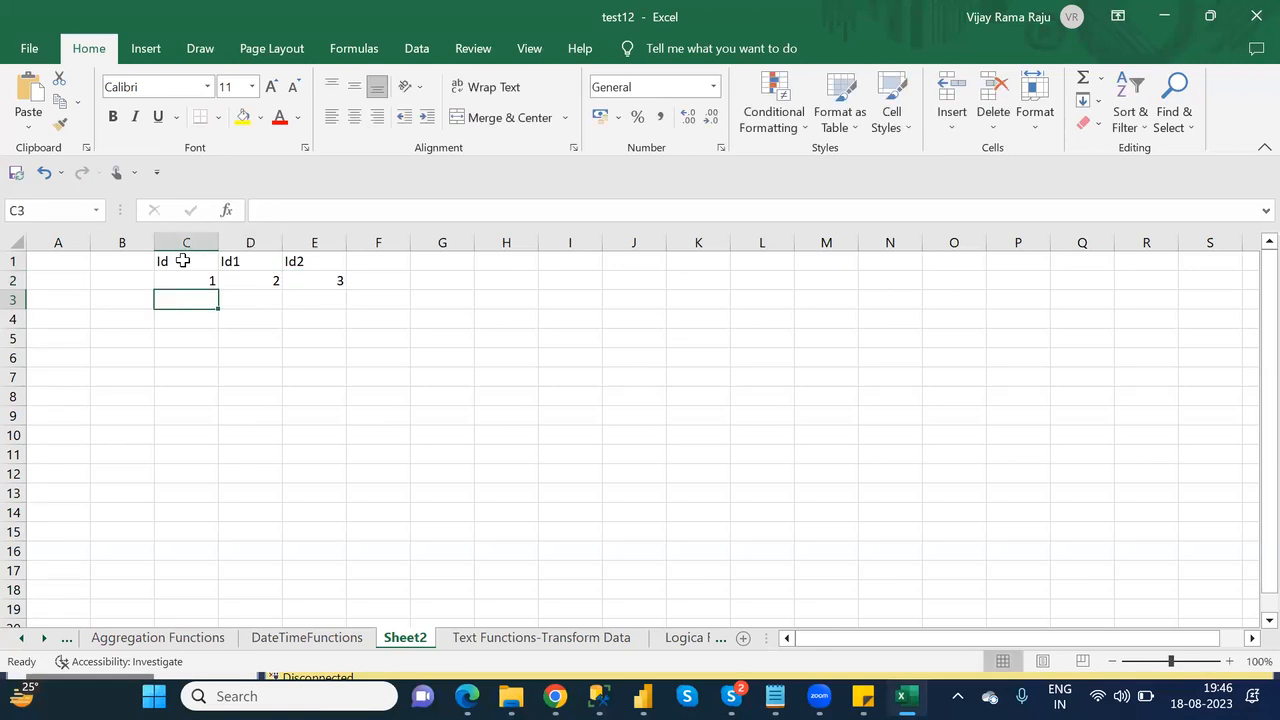
pyautogui.press('Right')
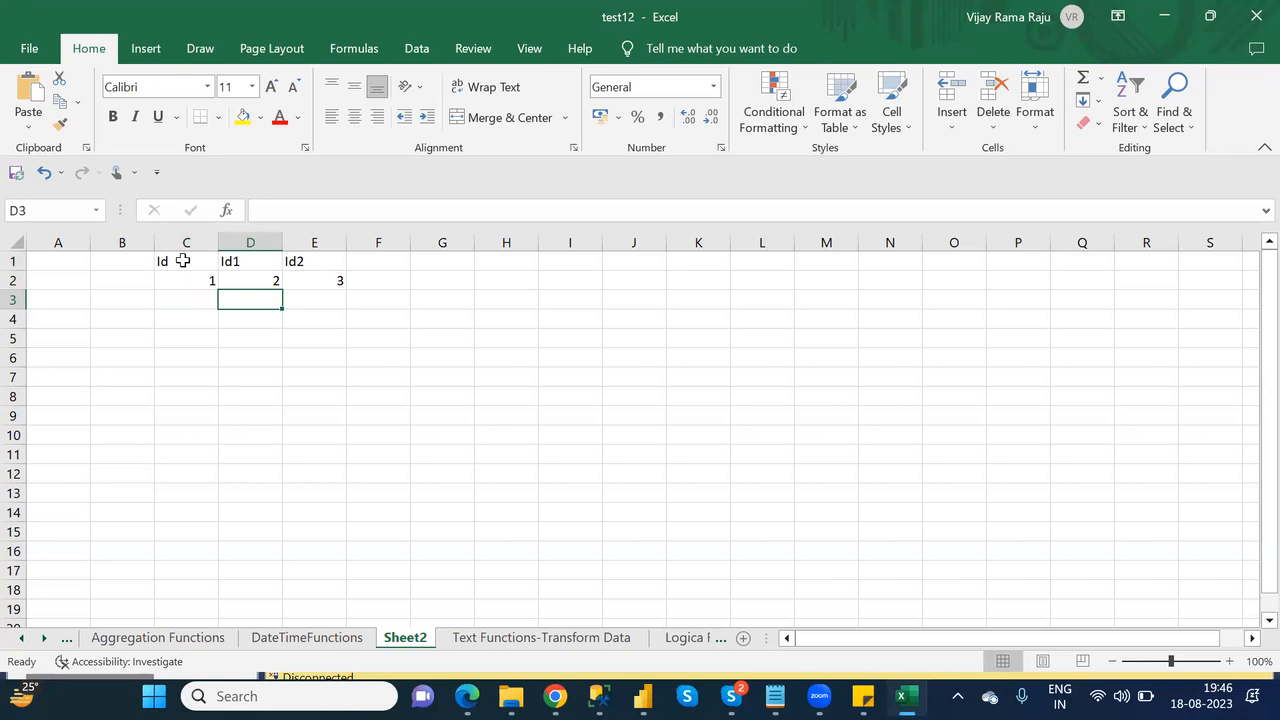
pyautogui.write('3')
pyautogui.press('Right')
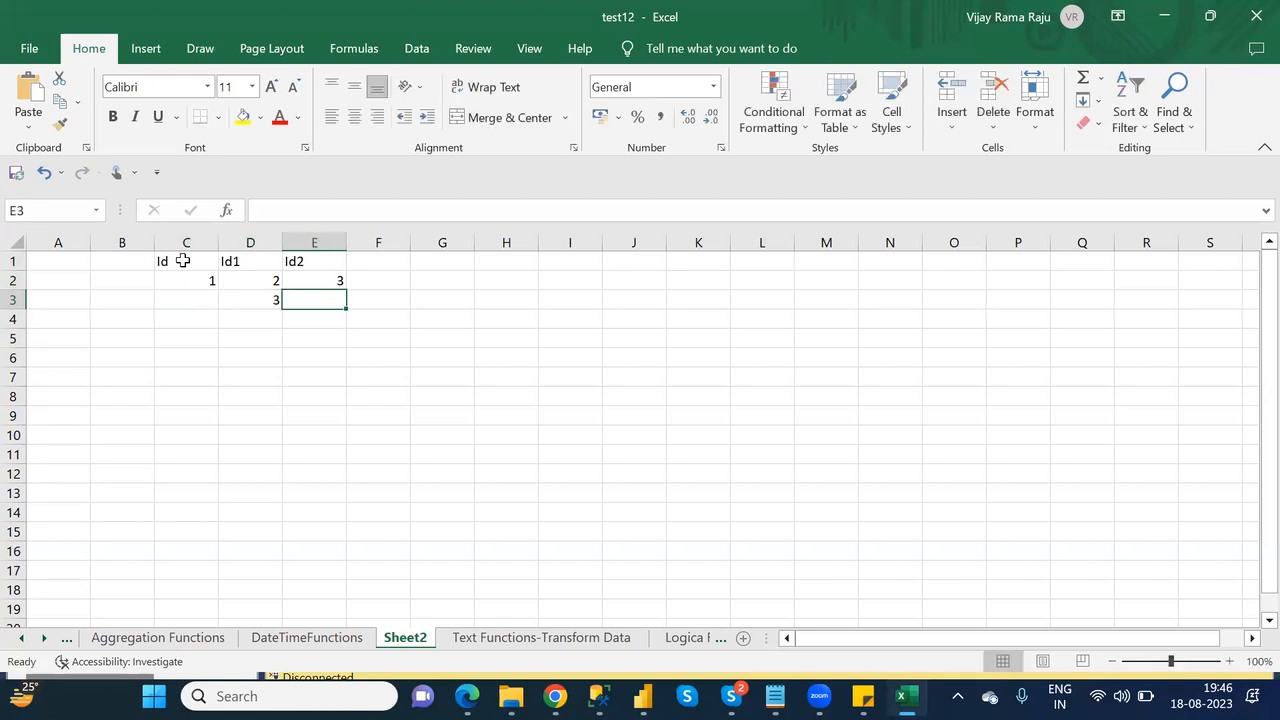
pyautogui.write('4')
pyautogui.press('Return')
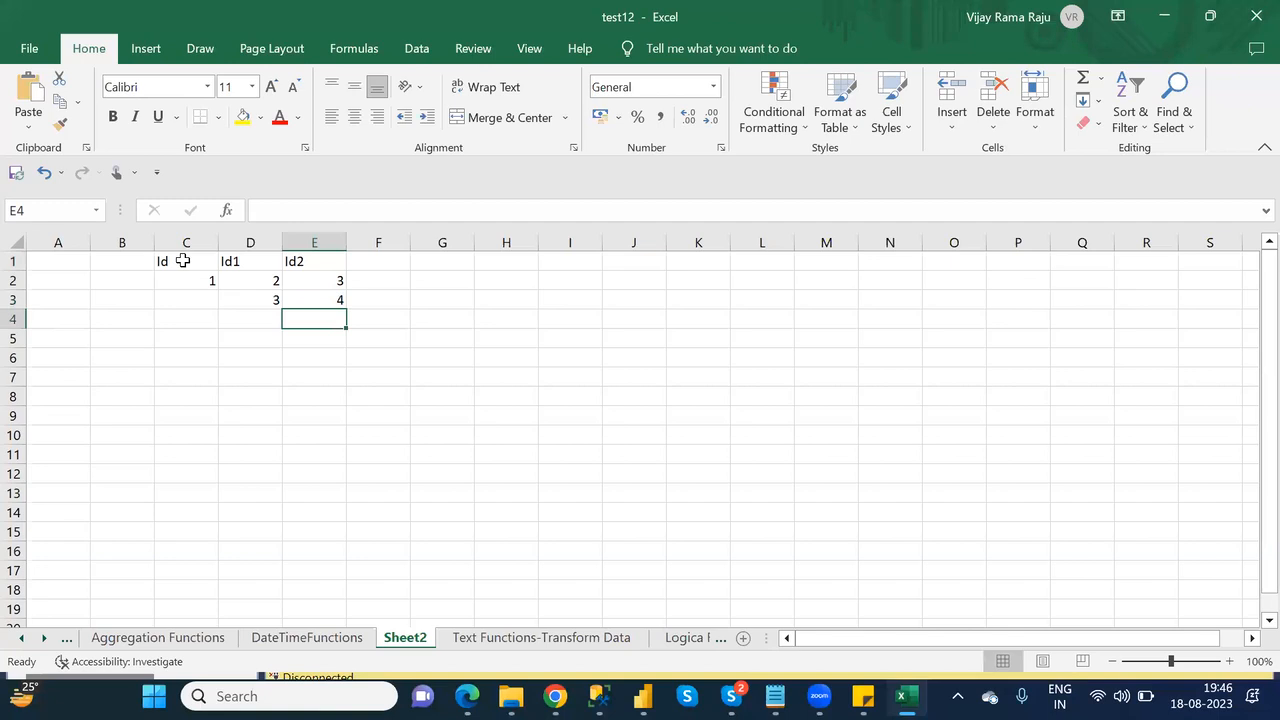
# - Leave Id and Id1 blank in the third data row and enter 5 in E4 under Id2
pyautogui.press('Left')
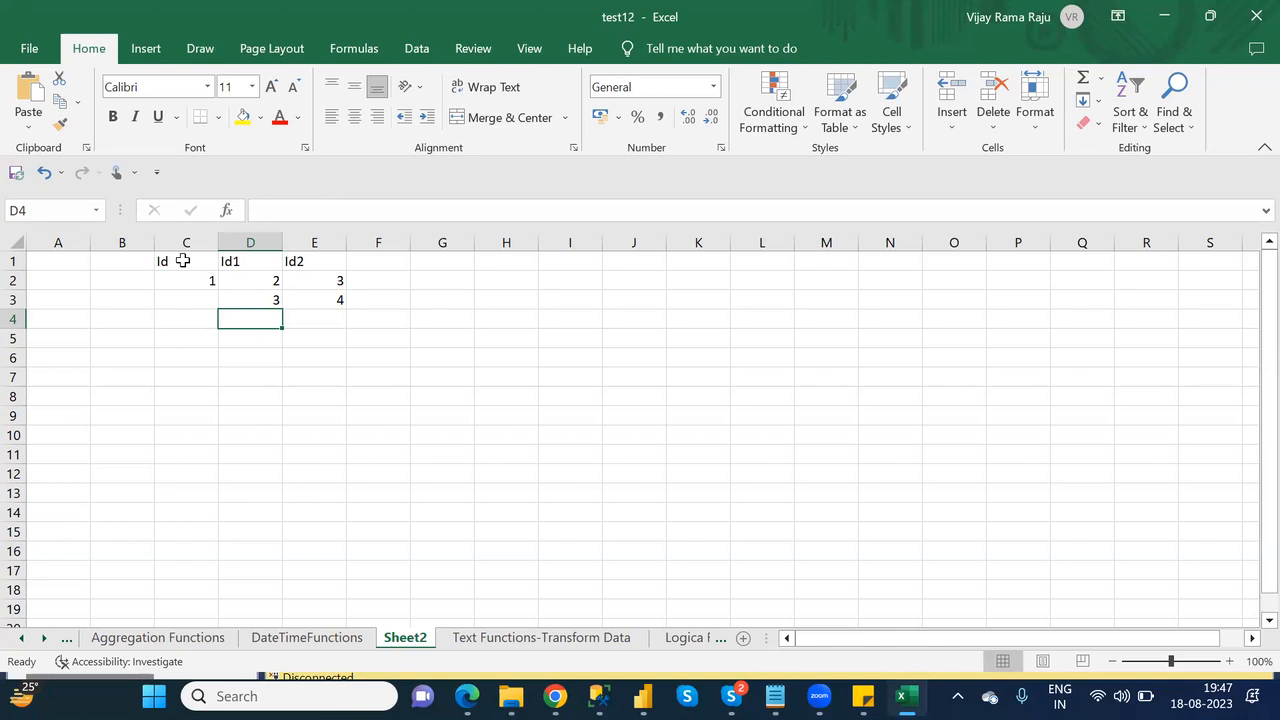
pyautogui.press('Left')
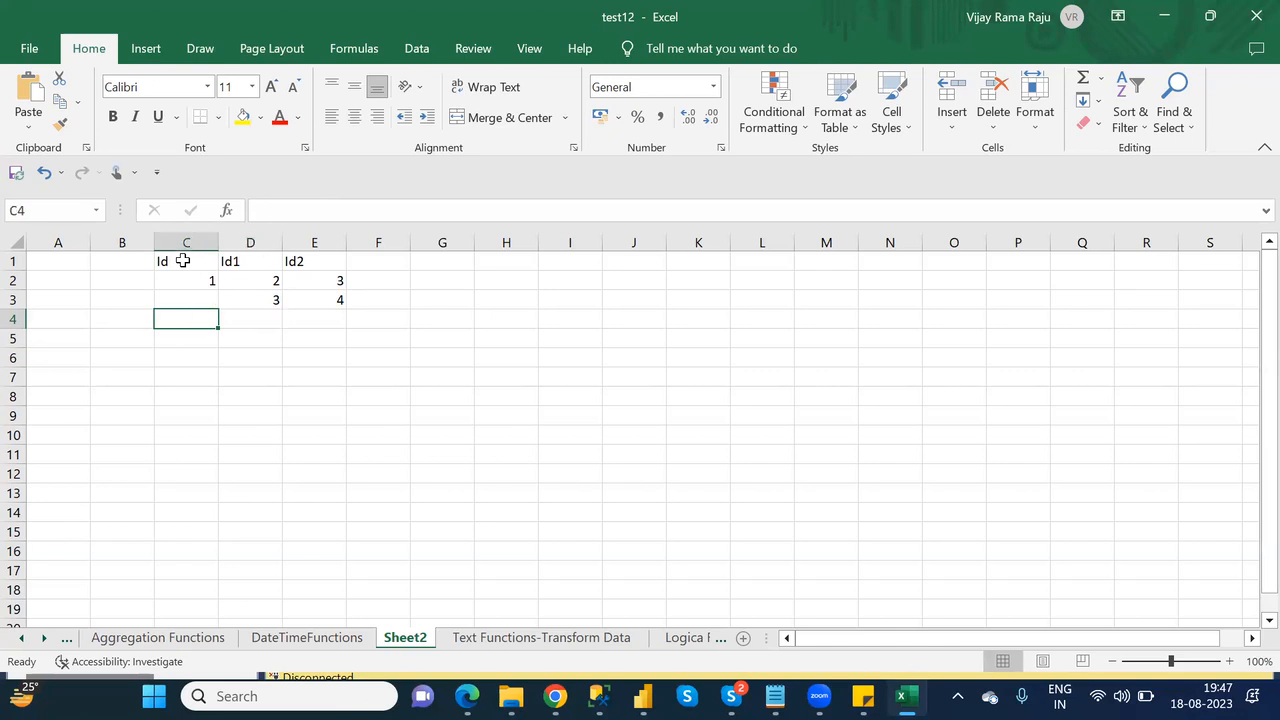
pyautogui.press('Right')
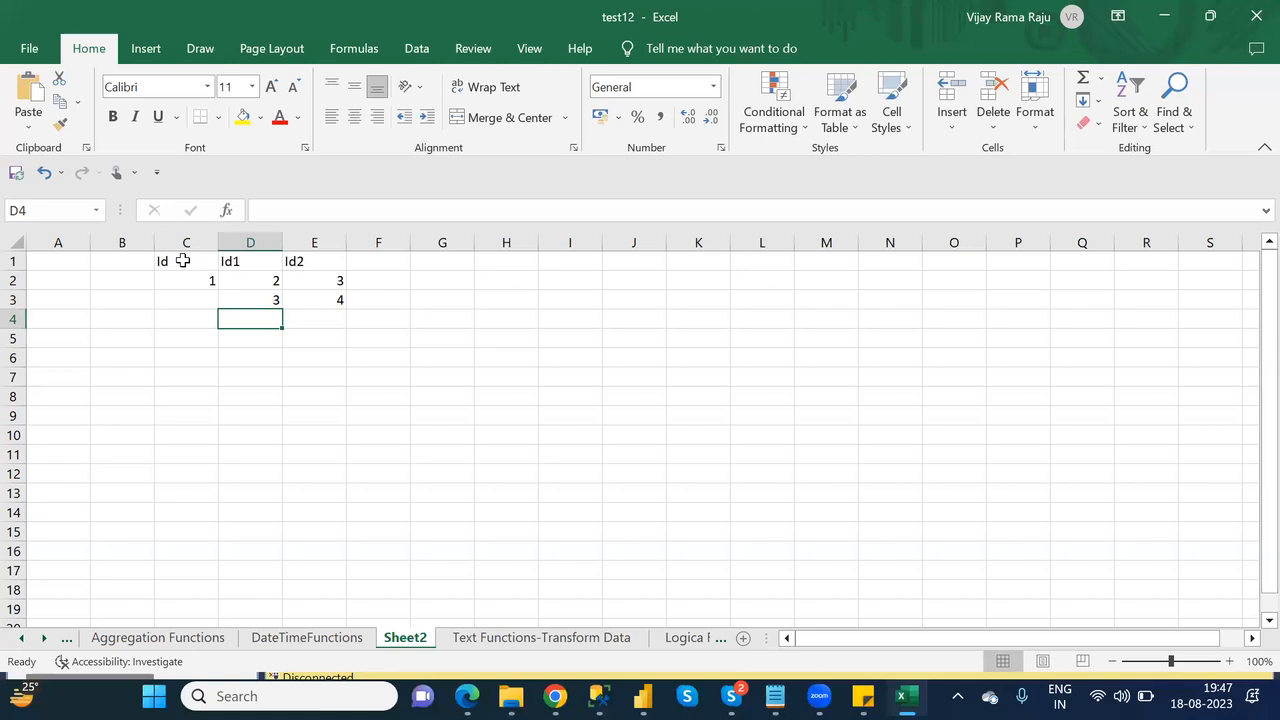
pyautogui.press('Right')
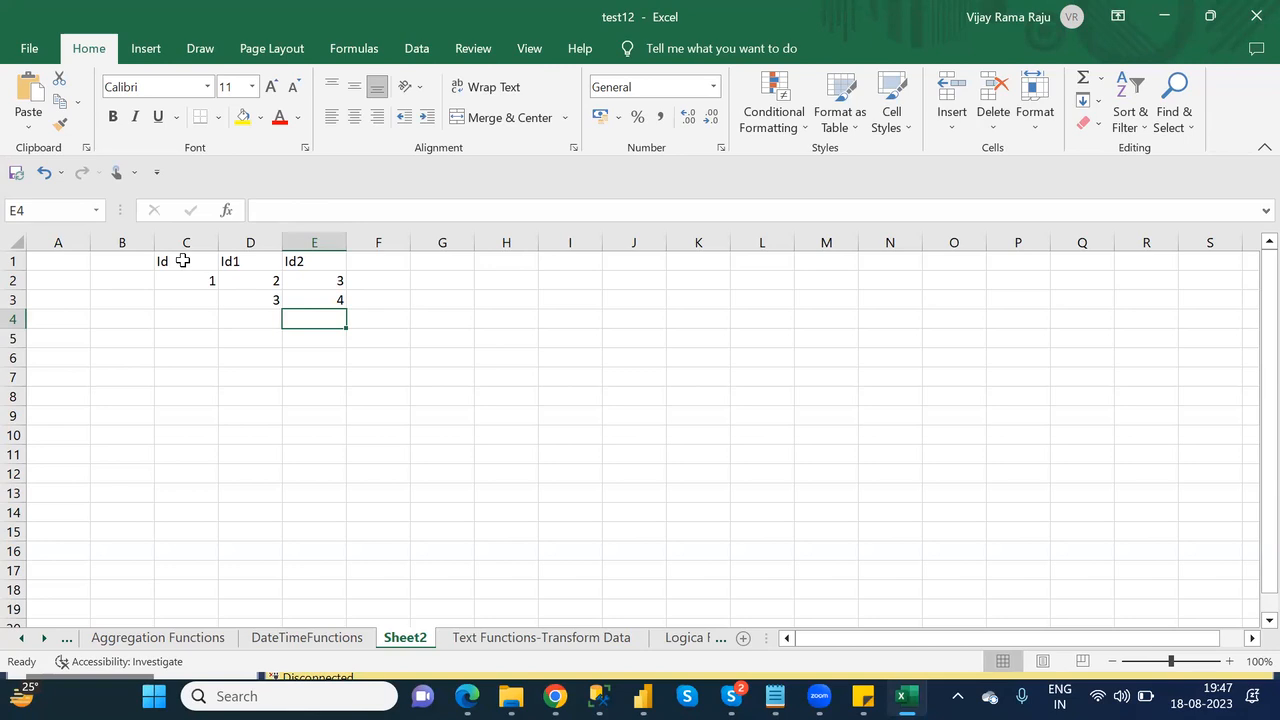
pyautogui.write('5')
pyautogui.press('Return')
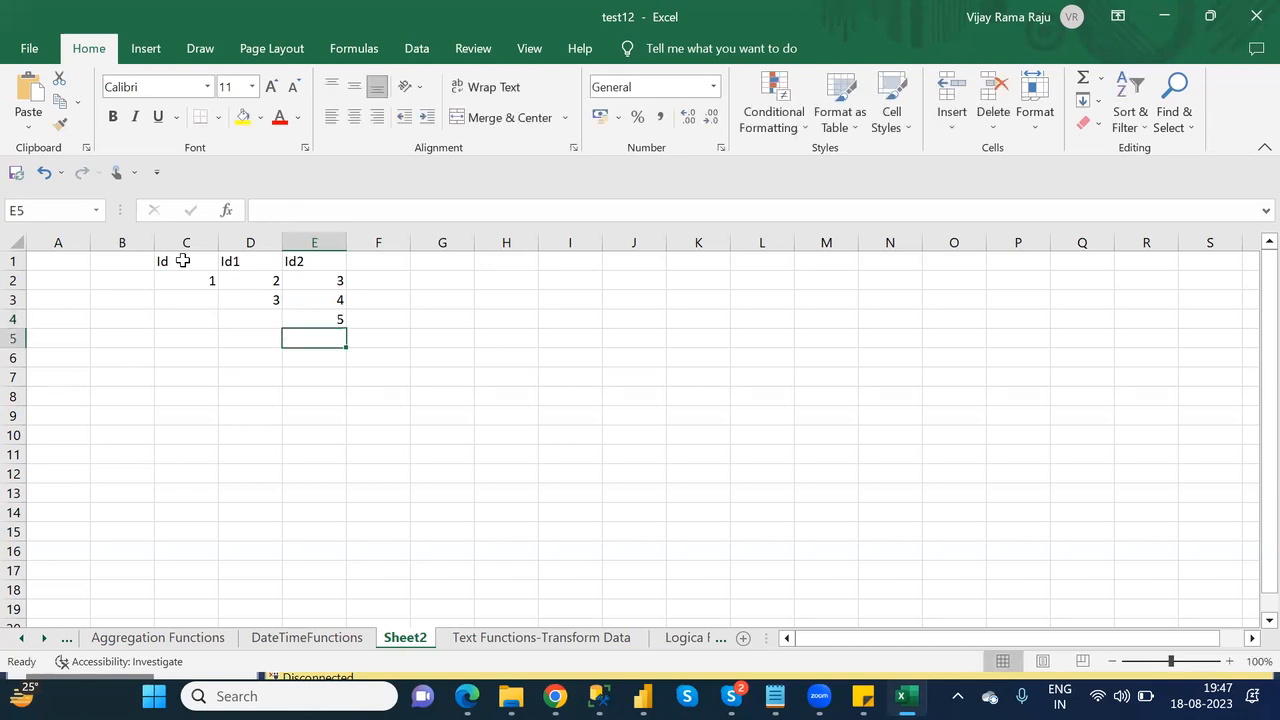
# - Leave all of row 5 blank and enter only 2 in D6 under Id1
pyautogui.press('Left')
pyautogui.press('Left')
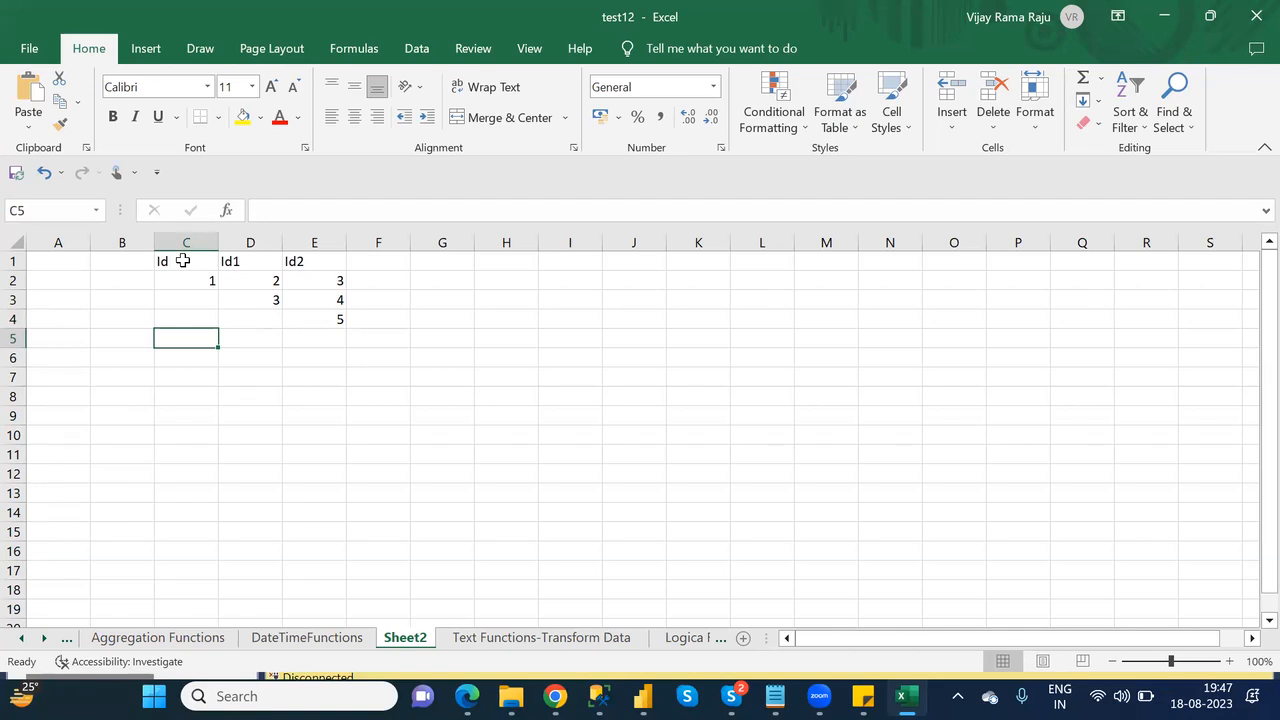
pyautogui.press('Right')
pyautogui.press('Right')
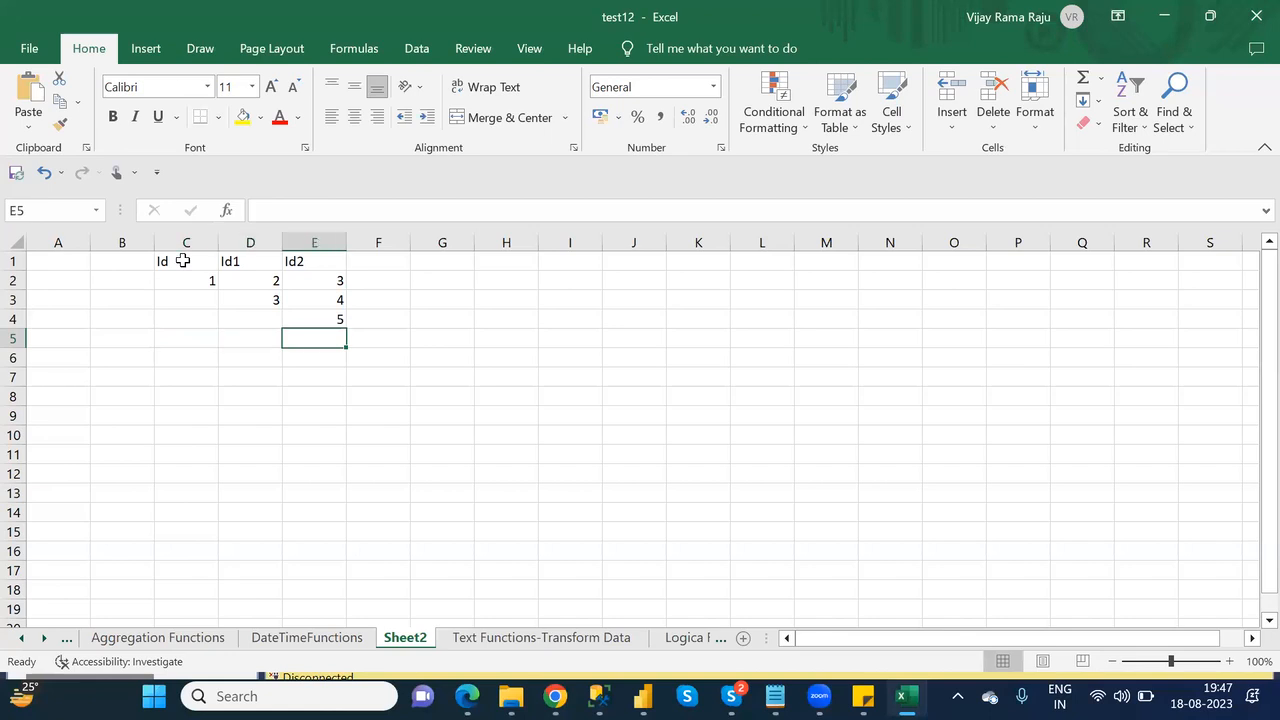
pyautogui.press('Down')
pyautogui.press('Left')
pyautogui.press('Left')
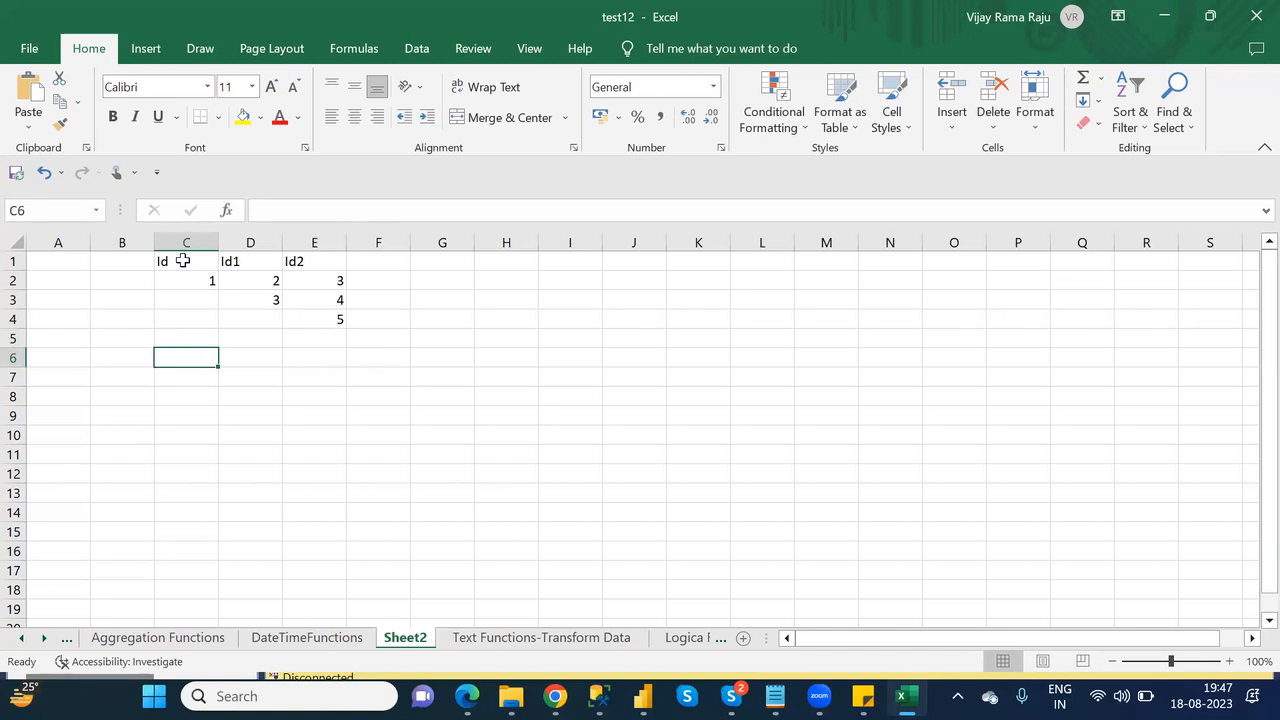
pyautogui.press('Right')
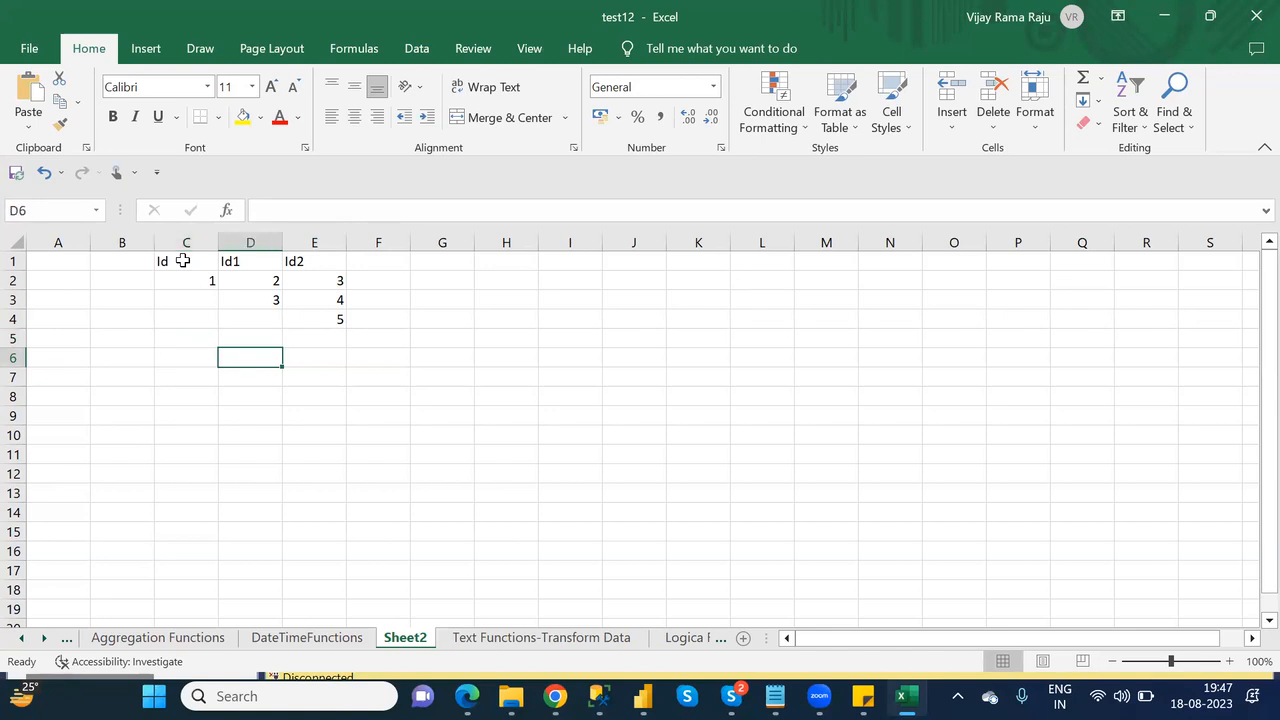
pyautogui.write('2')
pyautogui.press('Tab')
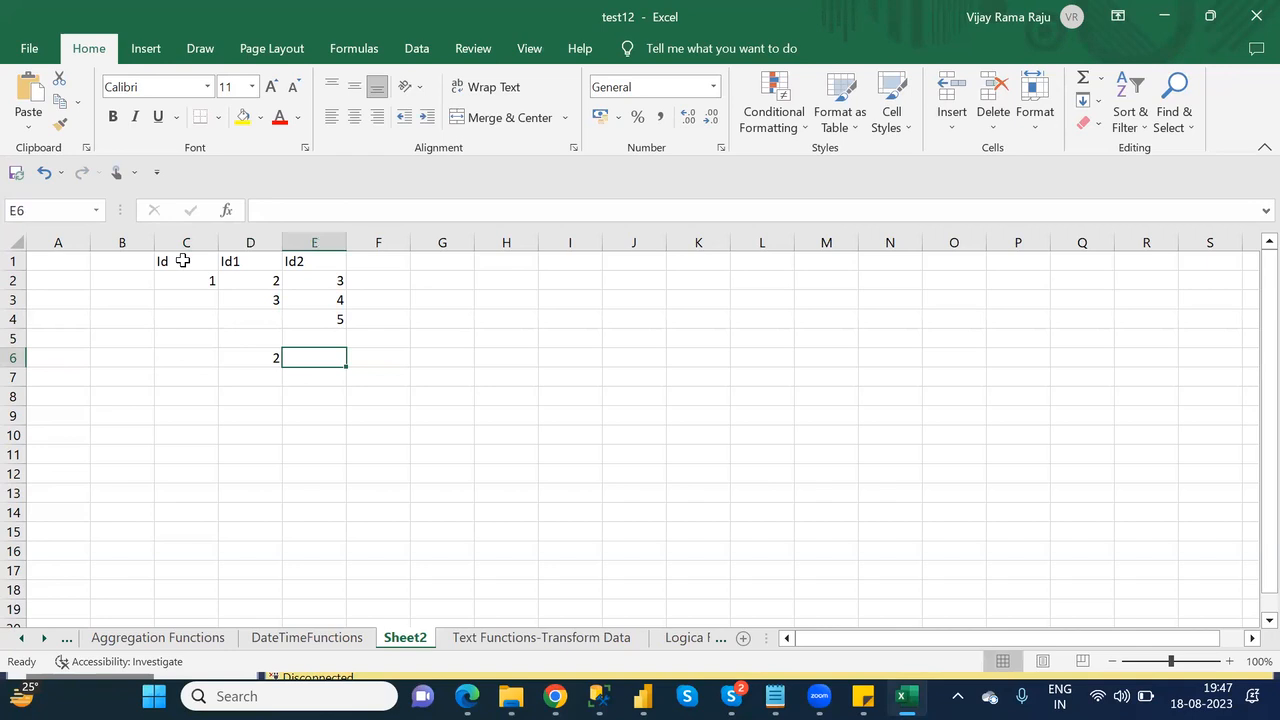
# - Enter 1 in C7 under Id, leaving Id1 and Id2 blank in that row
pyautogui.press('Left')
pyautogui.press('Left')
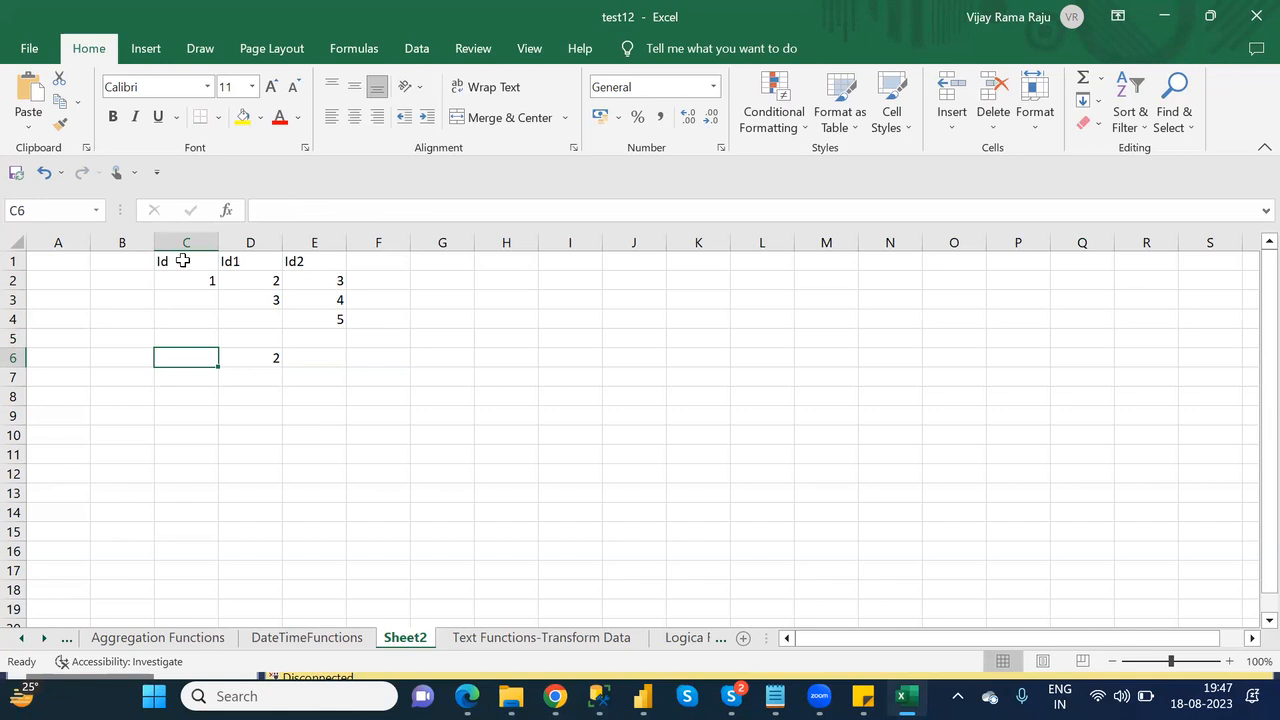
pyautogui.press('Down')
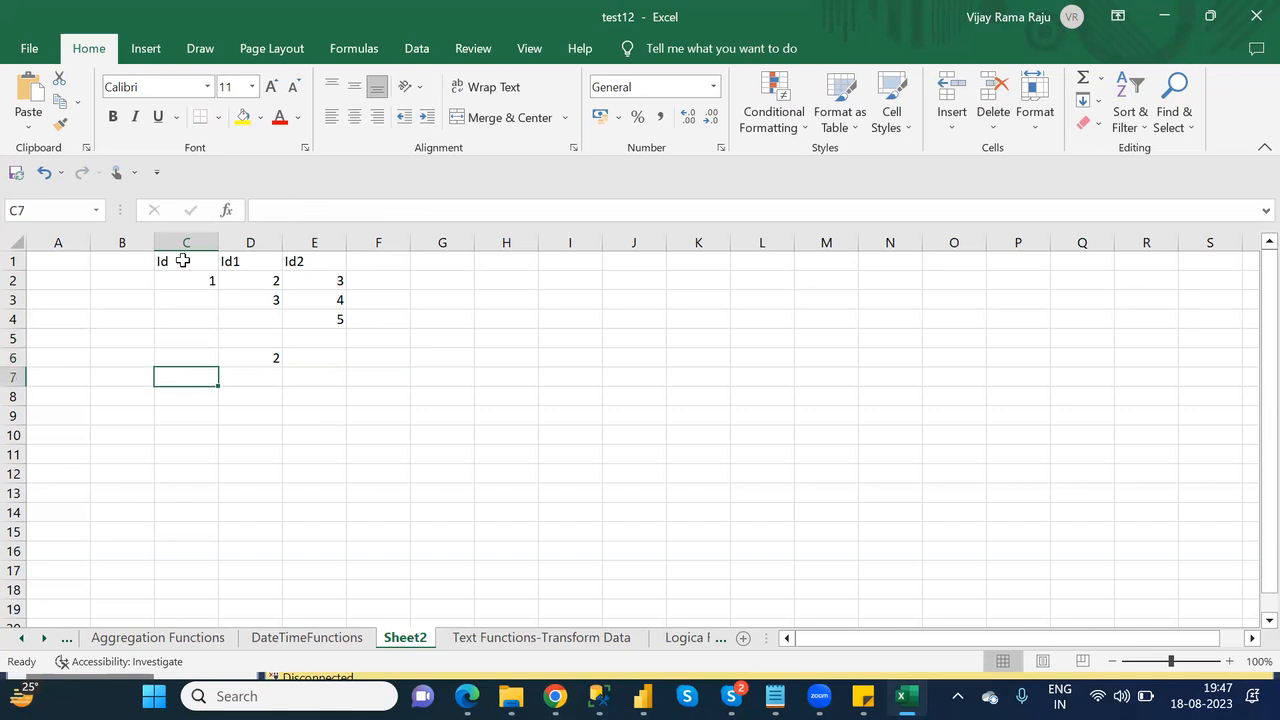
pyautogui.write('1')
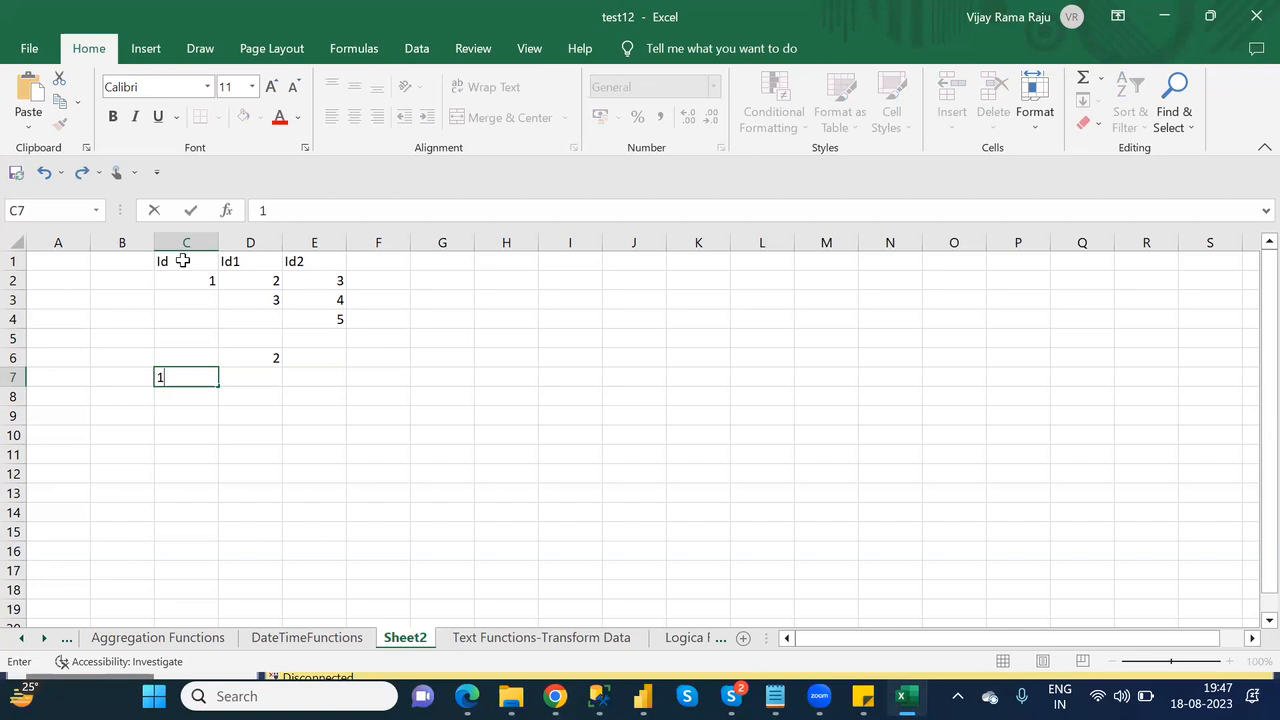
pyautogui.press('Right')
pyautogui.press('Right')
pyautogui.press('Down')
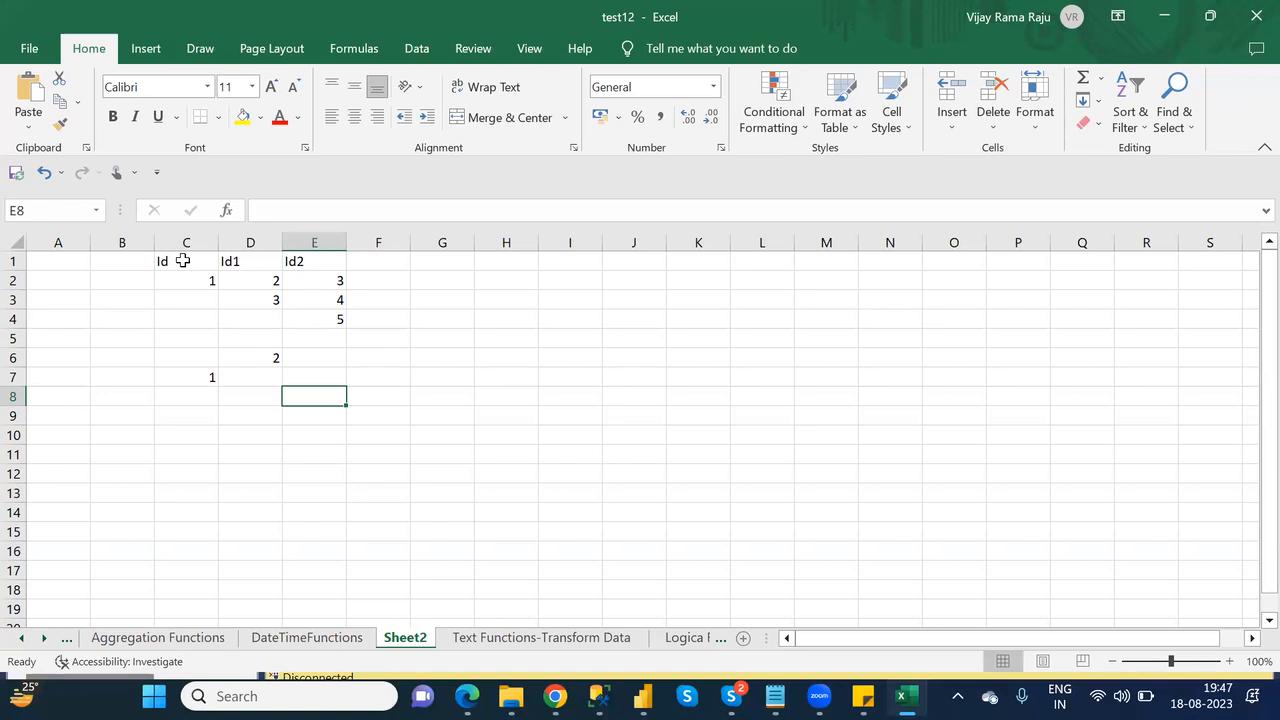
# - Apply All Borders to the data range C2:E7
pyautogui.click(331, 325)
pyautogui.moveTo(169, 277); pyautogui.dragTo(327, 386)
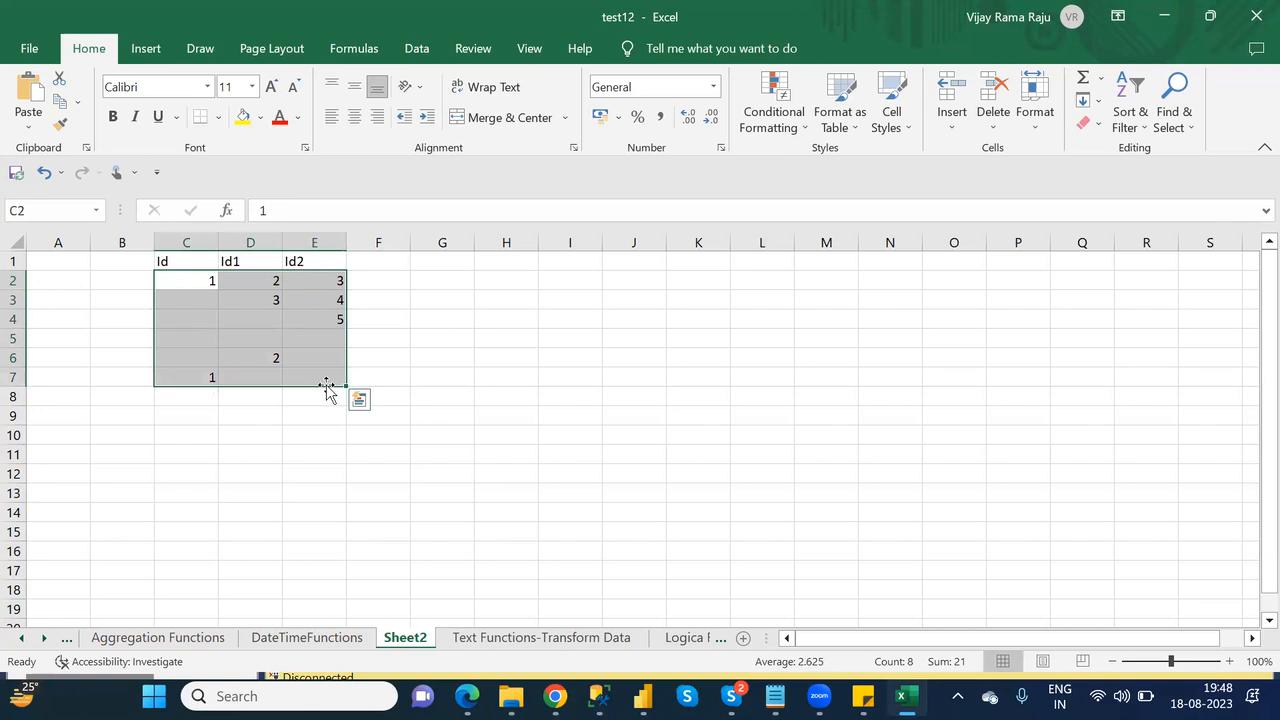
pyautogui.click(216, 118)
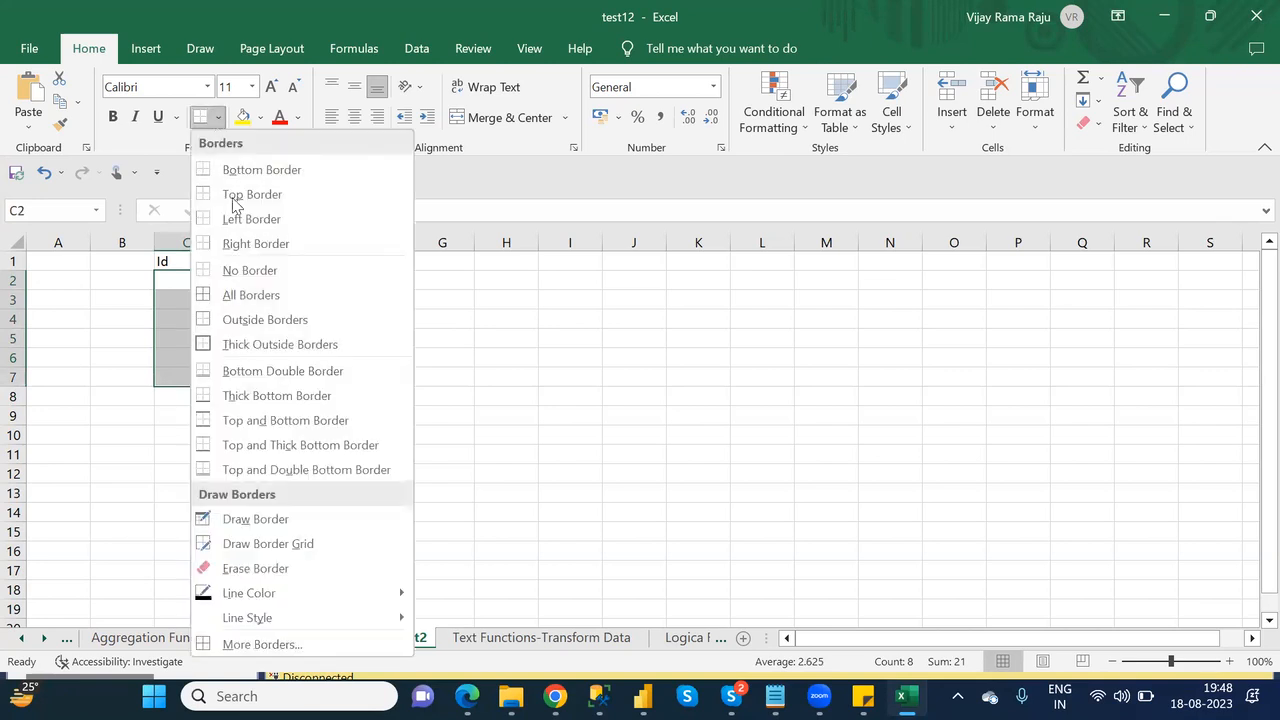
pyautogui.click(259, 297)
pyautogui.click(469, 332)
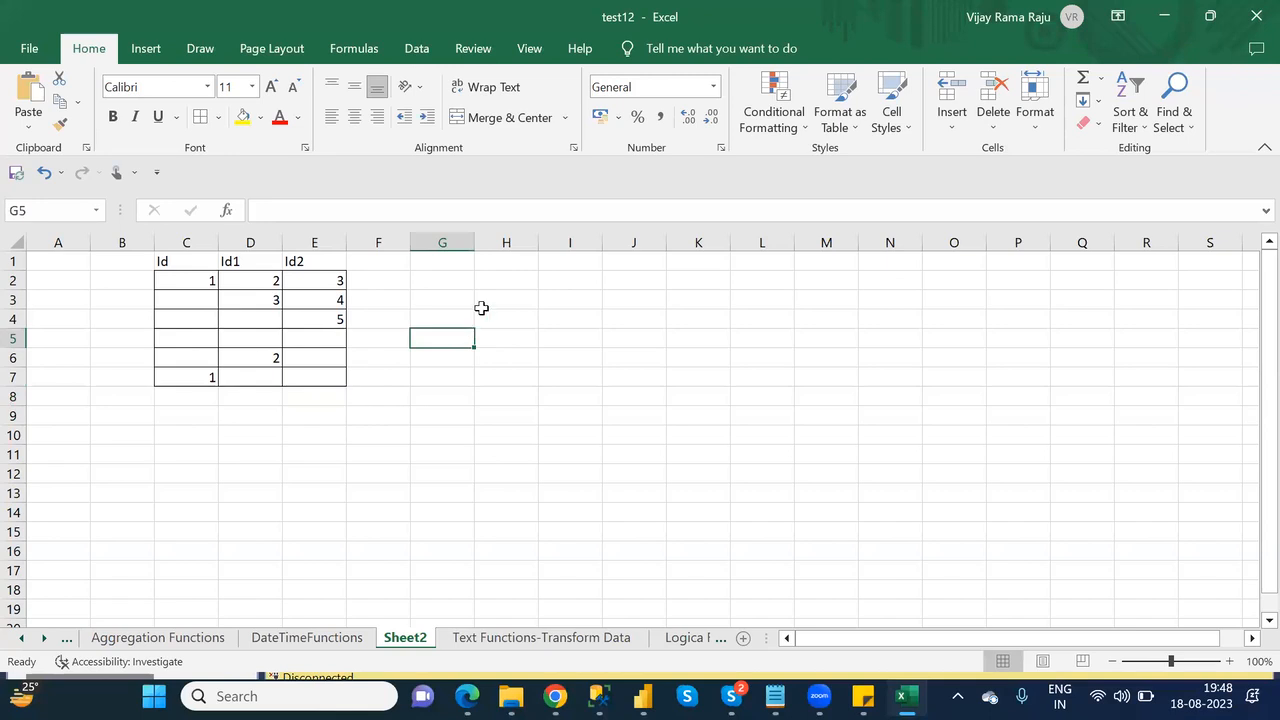
# - Enter the heading text Coalesce(Id,Id1,Id2) in cell H1 and select column H
pyautogui.click(520, 266)
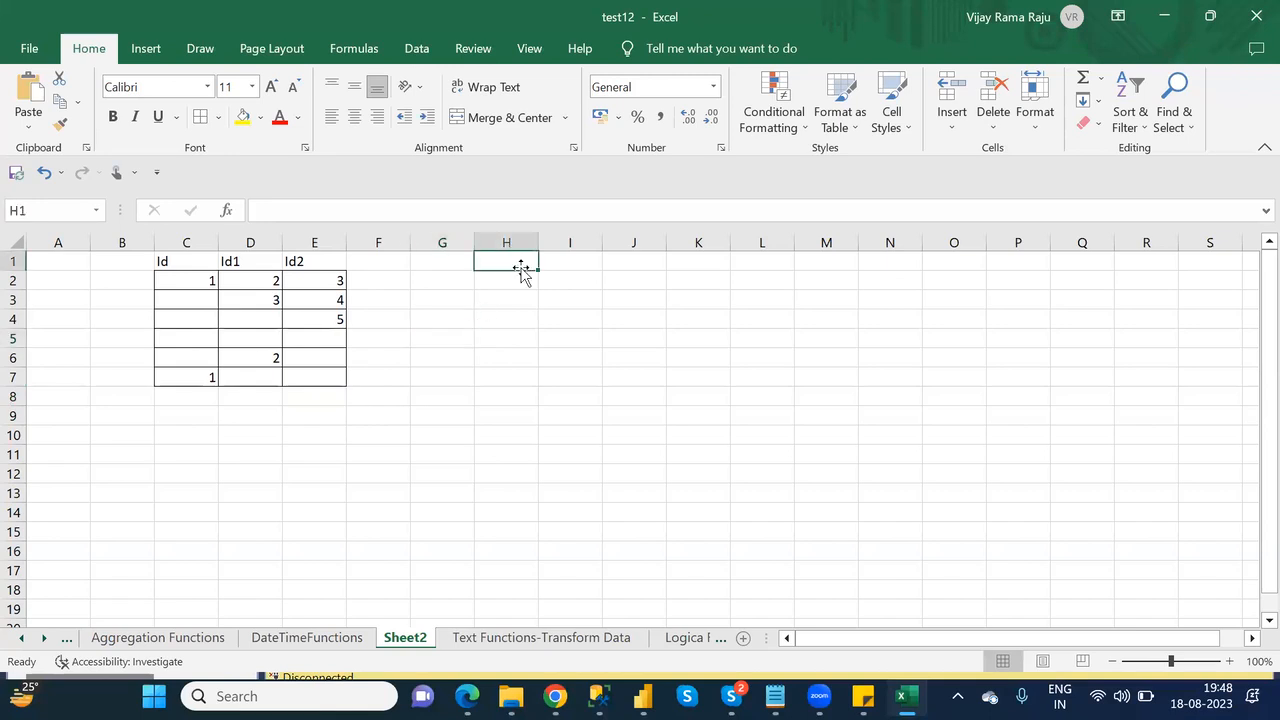
pyautogui.write('Coalesce')
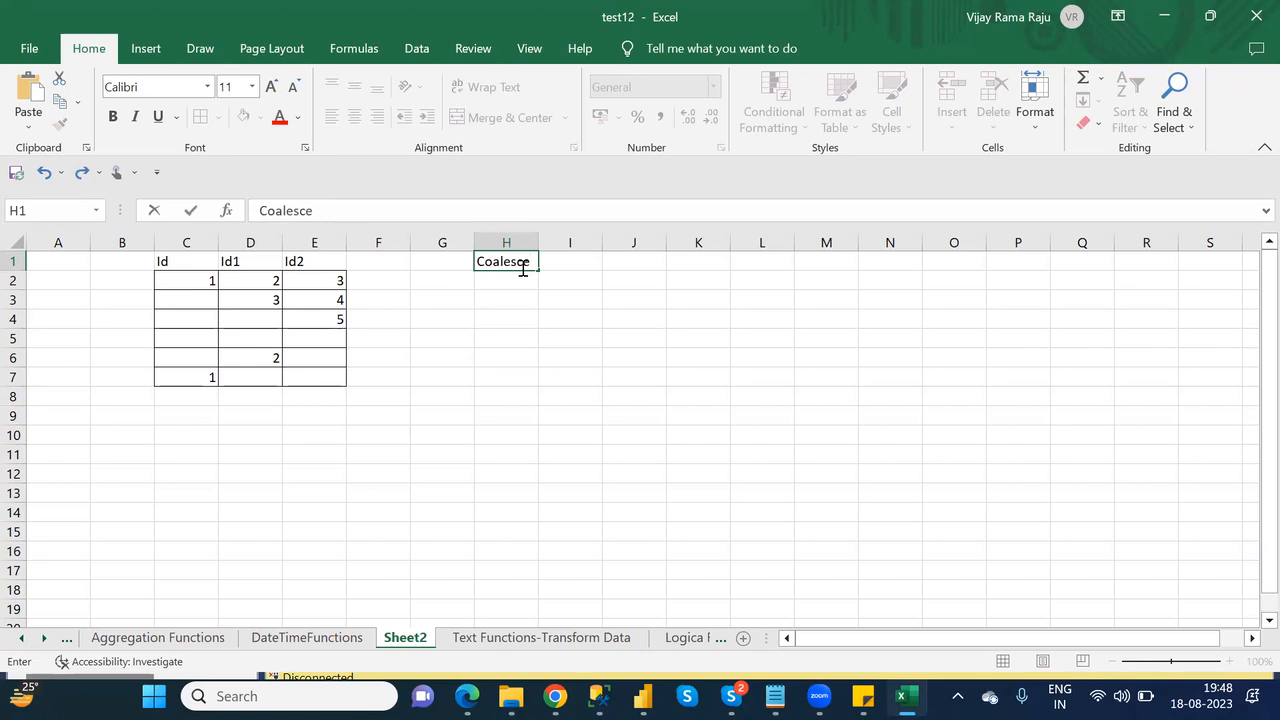
pyautogui.write('(')
pyautogui.write('Id,Id1,Id2)')
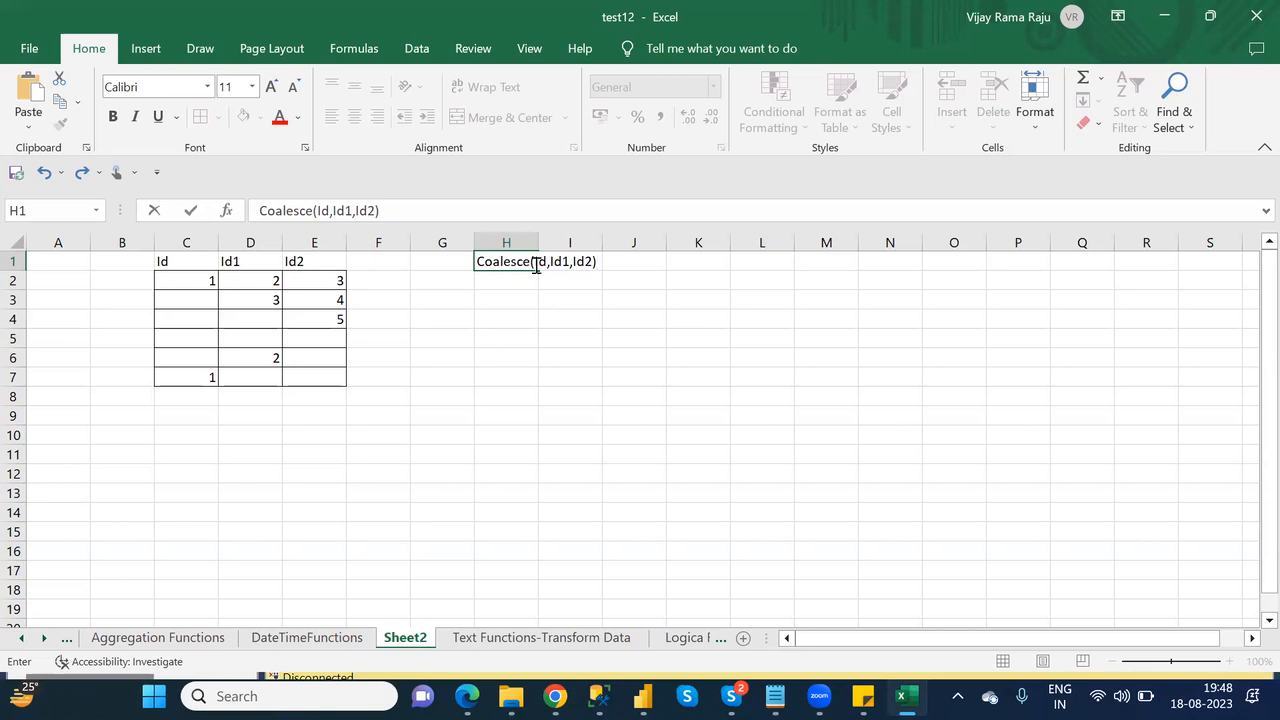
pyautogui.click(536, 240)
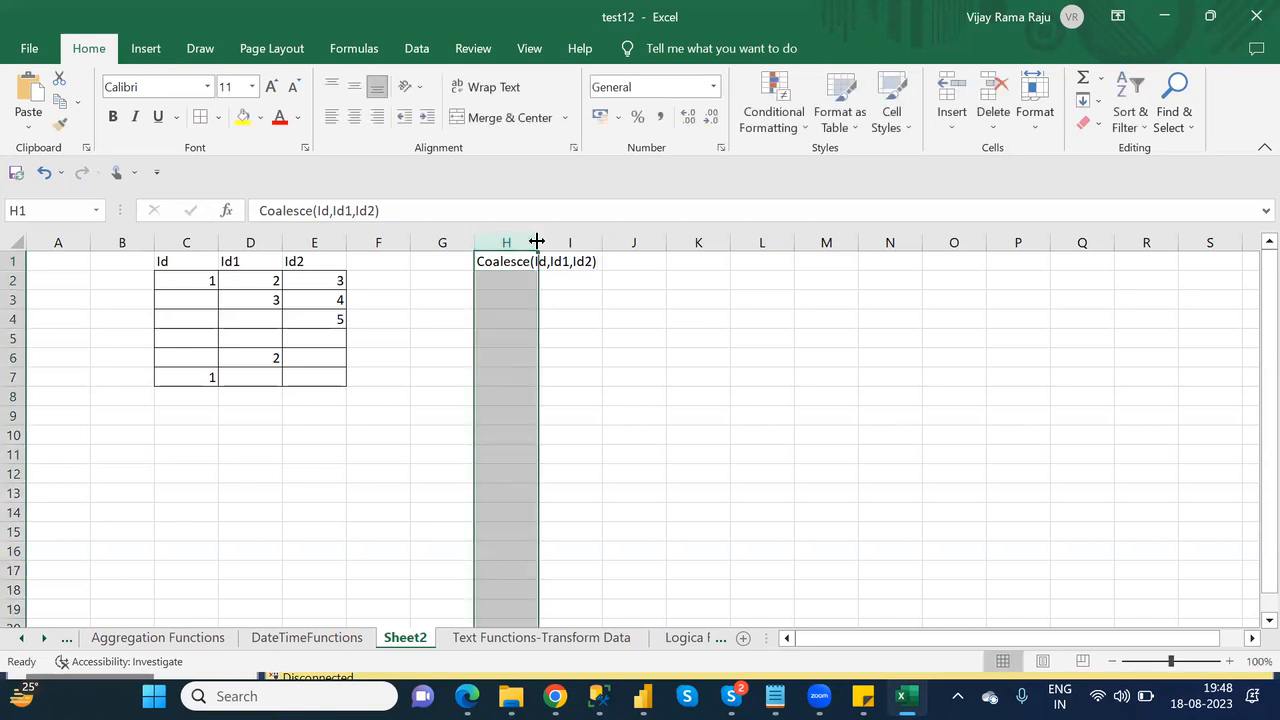
# - AutoFit the width of column H to its heading text
pyautogui.doubleClick(536, 240)
pyautogui.click(567, 287)
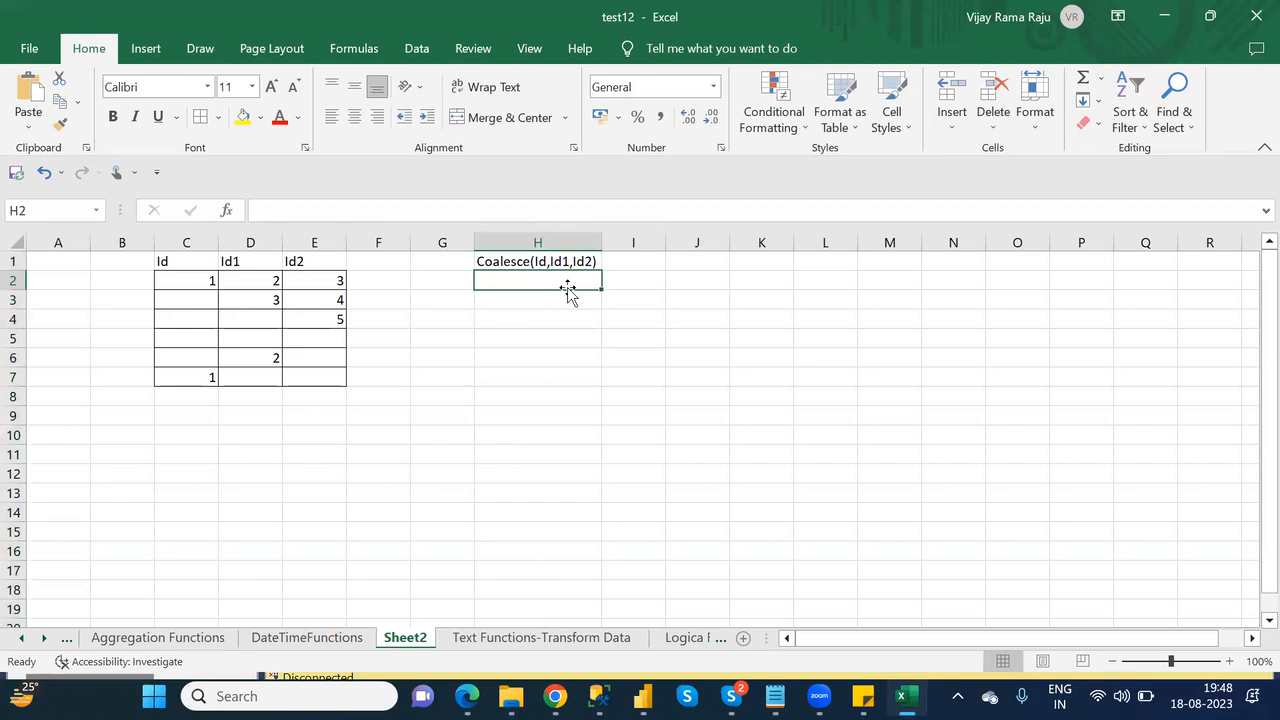
# - Reorder the arguments of the heading in H1 so it reads Coalesce(Id,Id2,Id1)
pyautogui.click(516, 262)
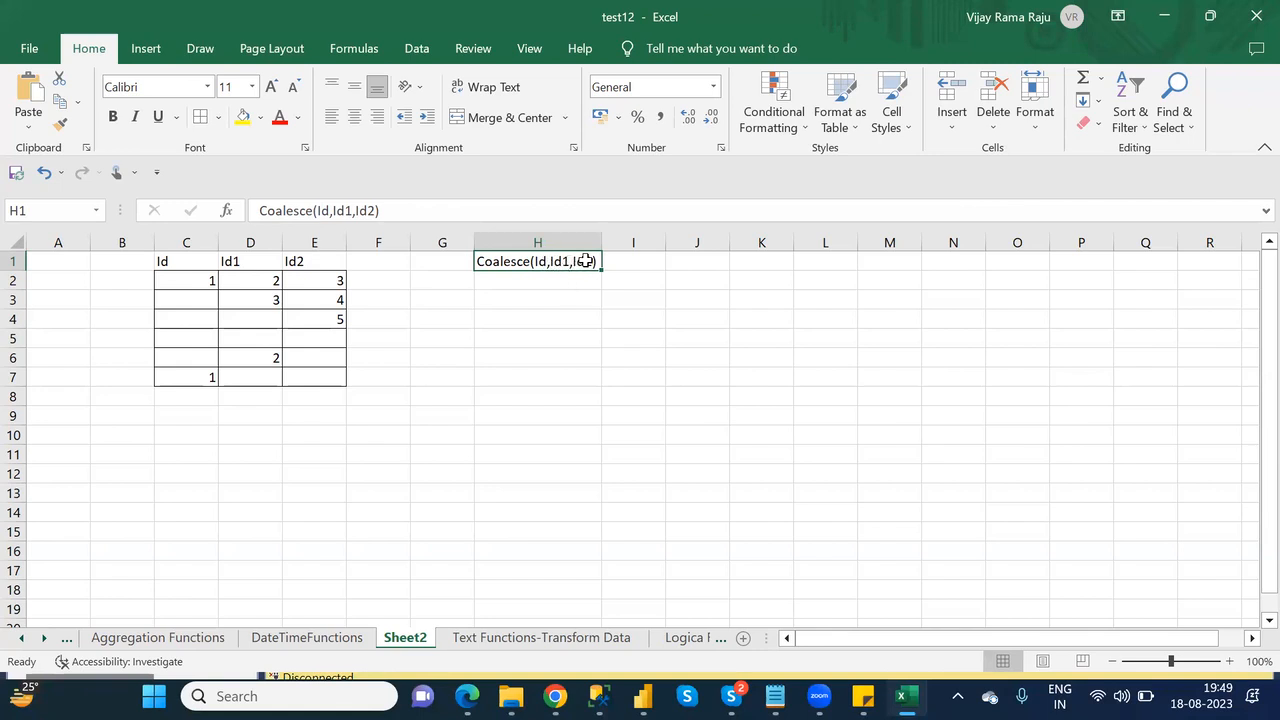
pyautogui.click(347, 210)
pyautogui.press('BackSpace')
pyautogui.press('BackSpace')
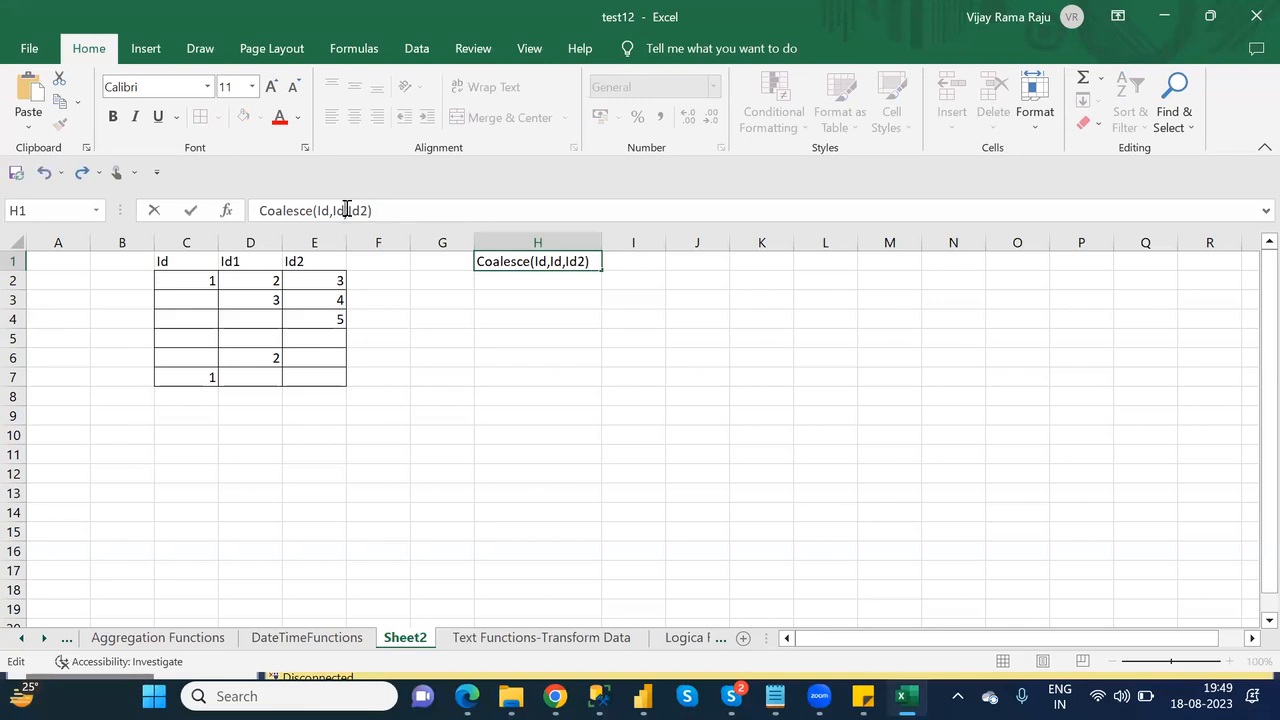
pyautogui.press('BackSpace')
pyautogui.press('BackSpace')
pyautogui.write(',id')
pyautogui.press('BackSpace')
pyautogui.press('BackSpace')
pyautogui.write('Id1')
pyautogui.click(528, 281)
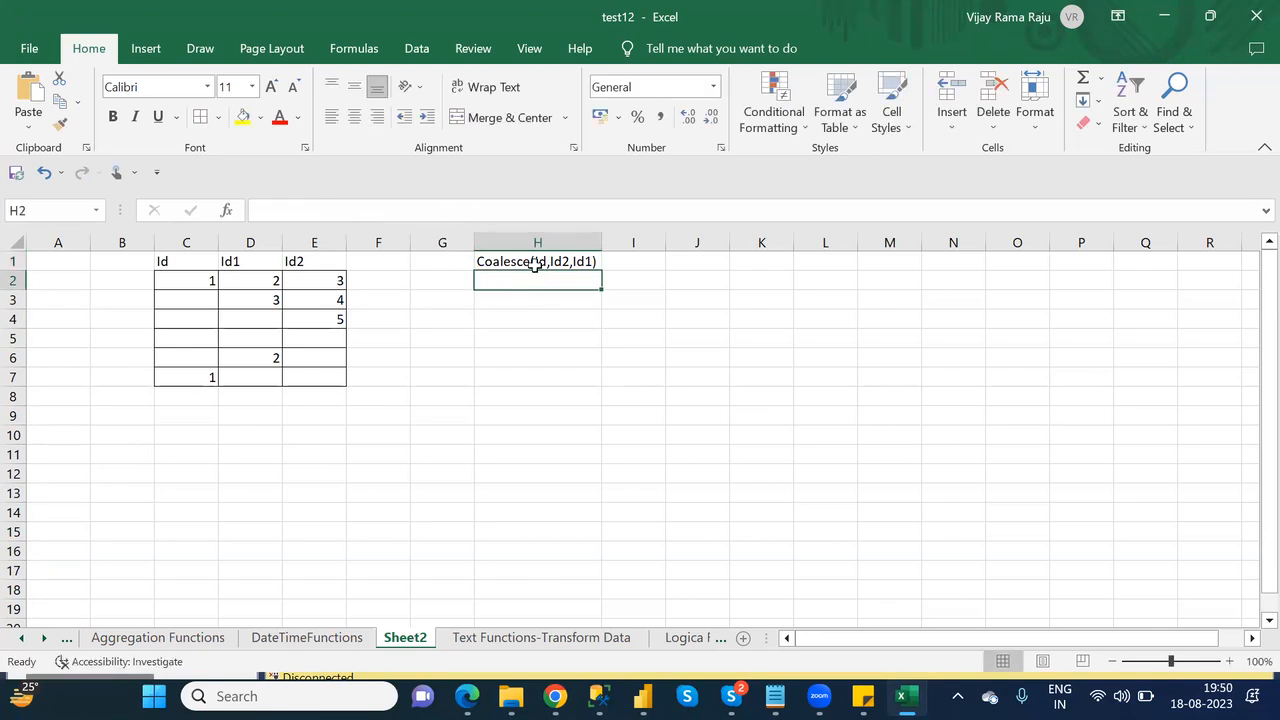
# - Review the argument order in H1 and enter 1, the Id value of row 2, as the Coalesce result in H2
pyautogui.click(534, 263)
pyautogui.moveTo(317, 210); pyautogui.dragTo(374, 211)
pyautogui.click(323, 211)
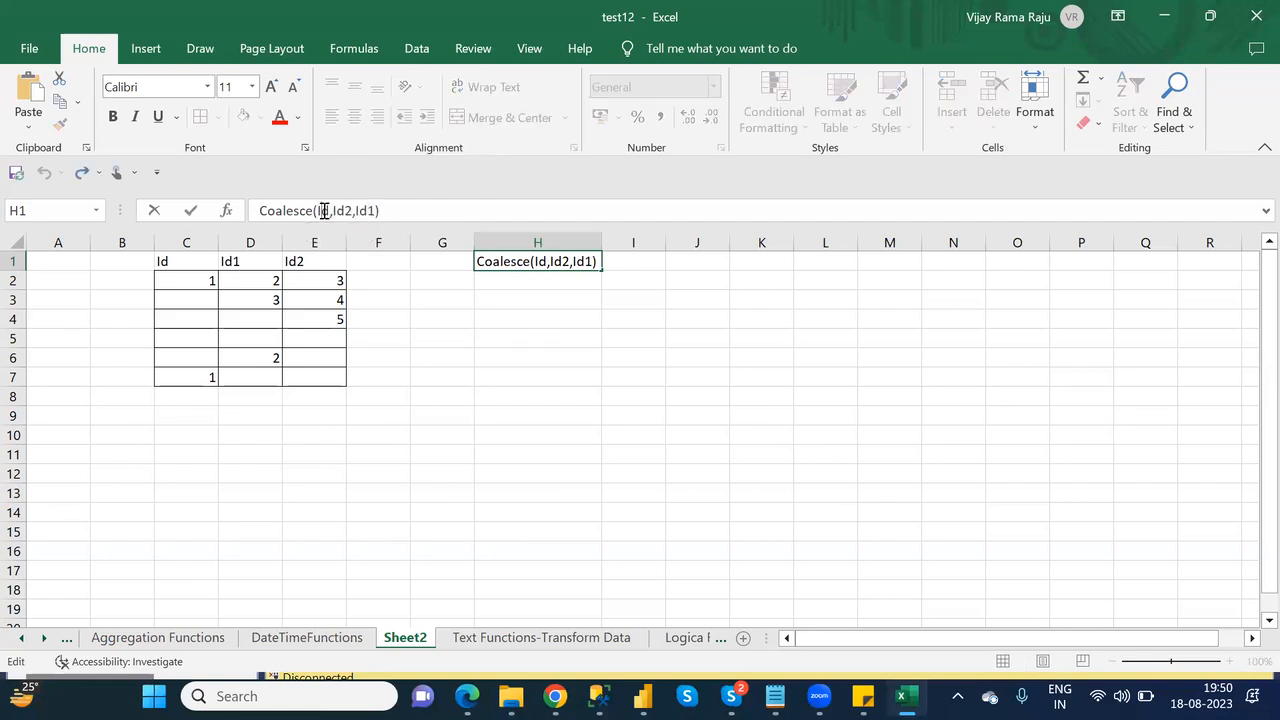
pyautogui.click(189, 278)
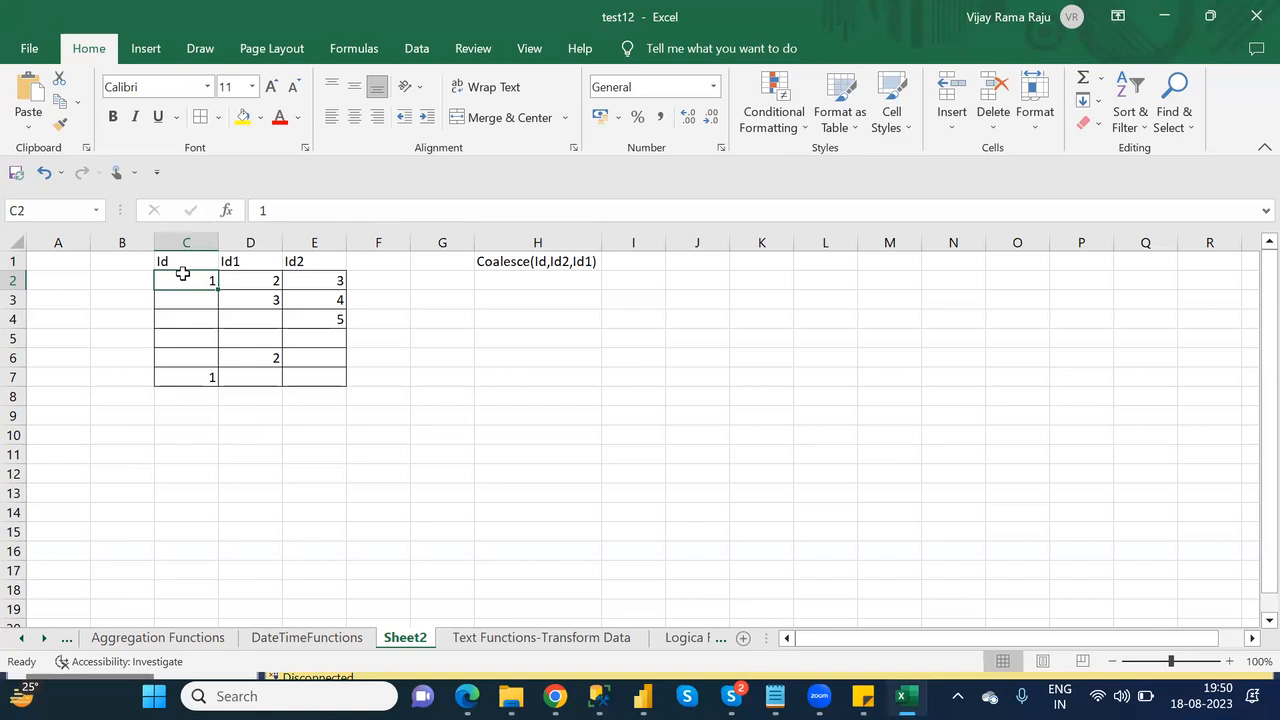
pyautogui.click(520, 275)
pyautogui.write('1')
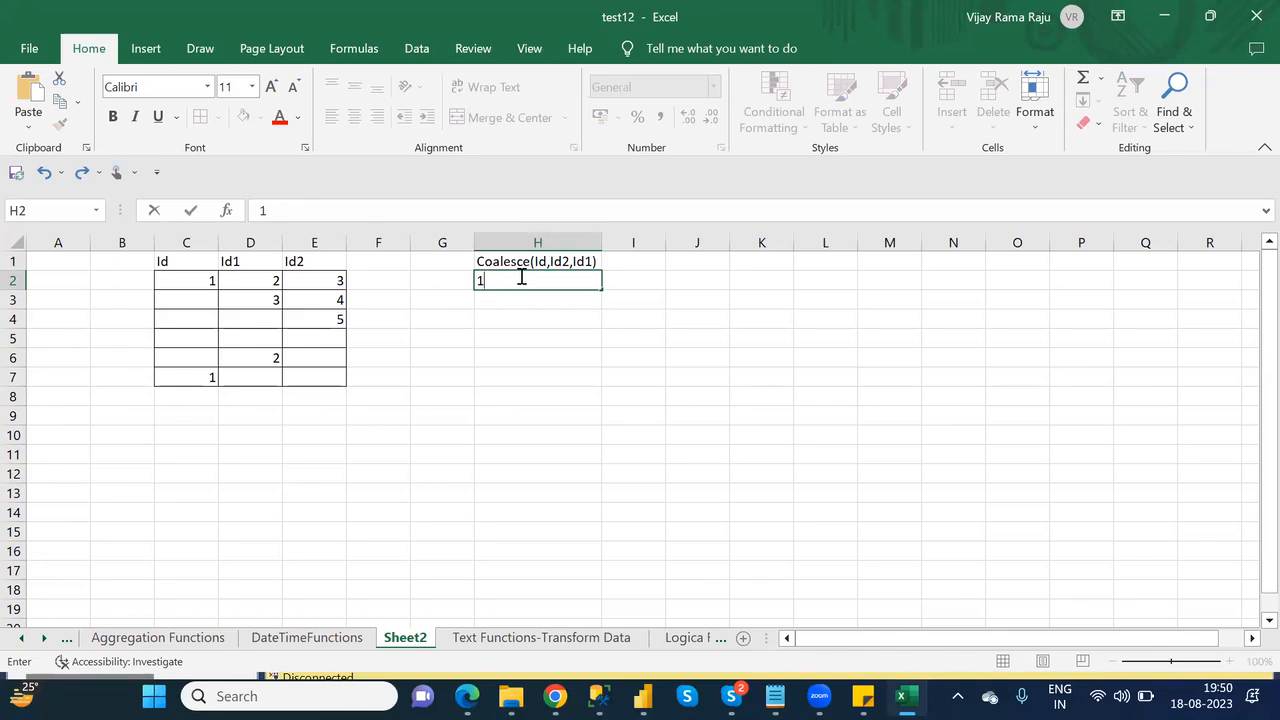
pyautogui.click(555, 260)
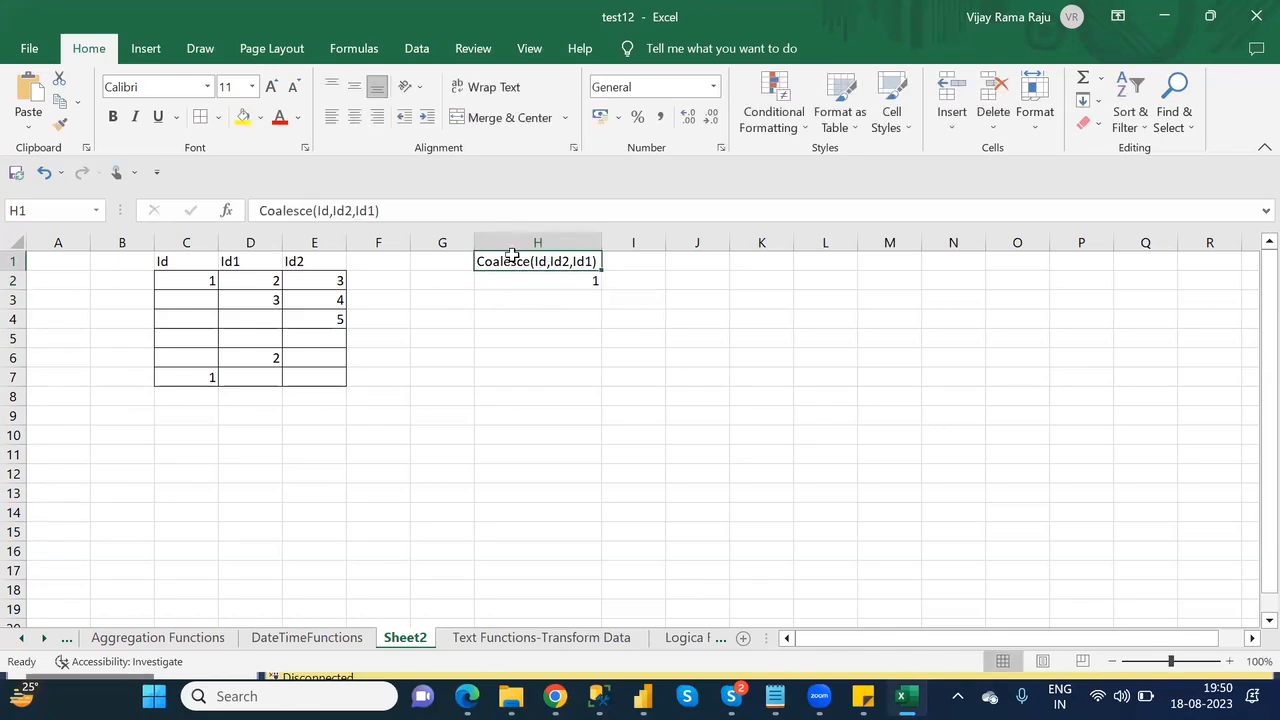
# - Compare row 3 with the argument order in H1 and enter 4, its Id2 value, as the result in H3
pyautogui.click(323, 210)
pyautogui.doubleClick(323, 210)
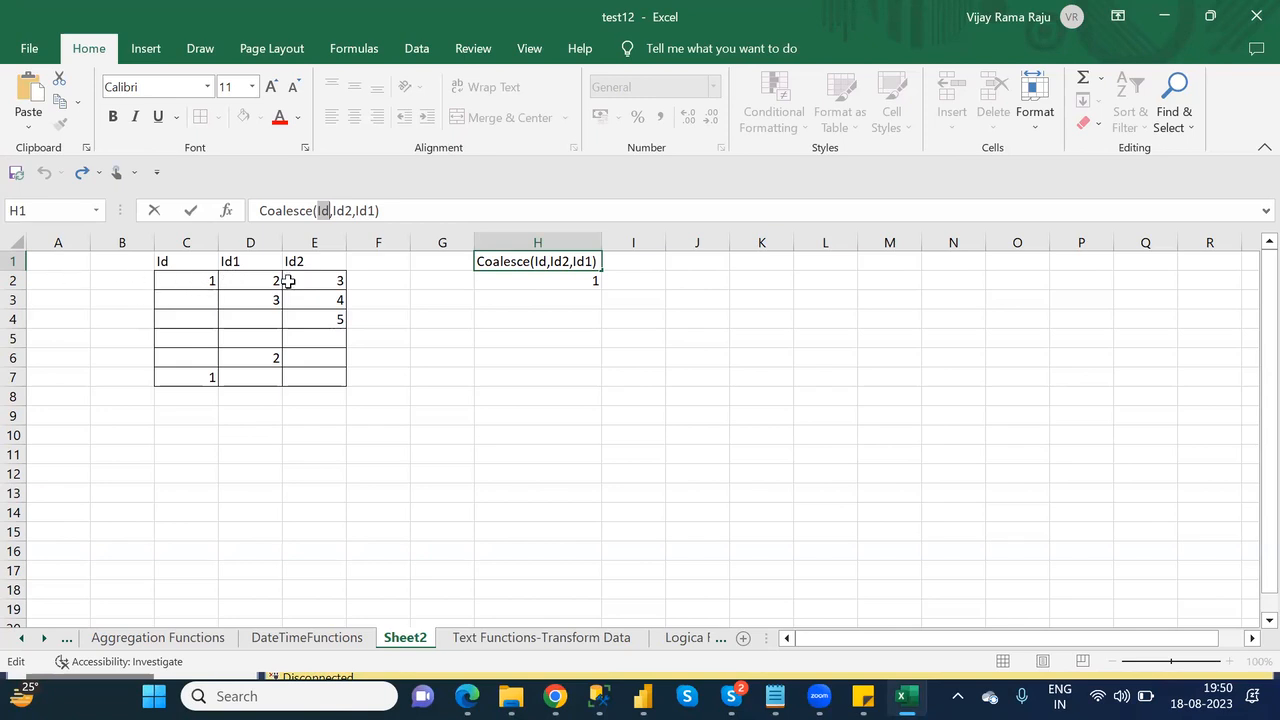
pyautogui.click(519, 301)
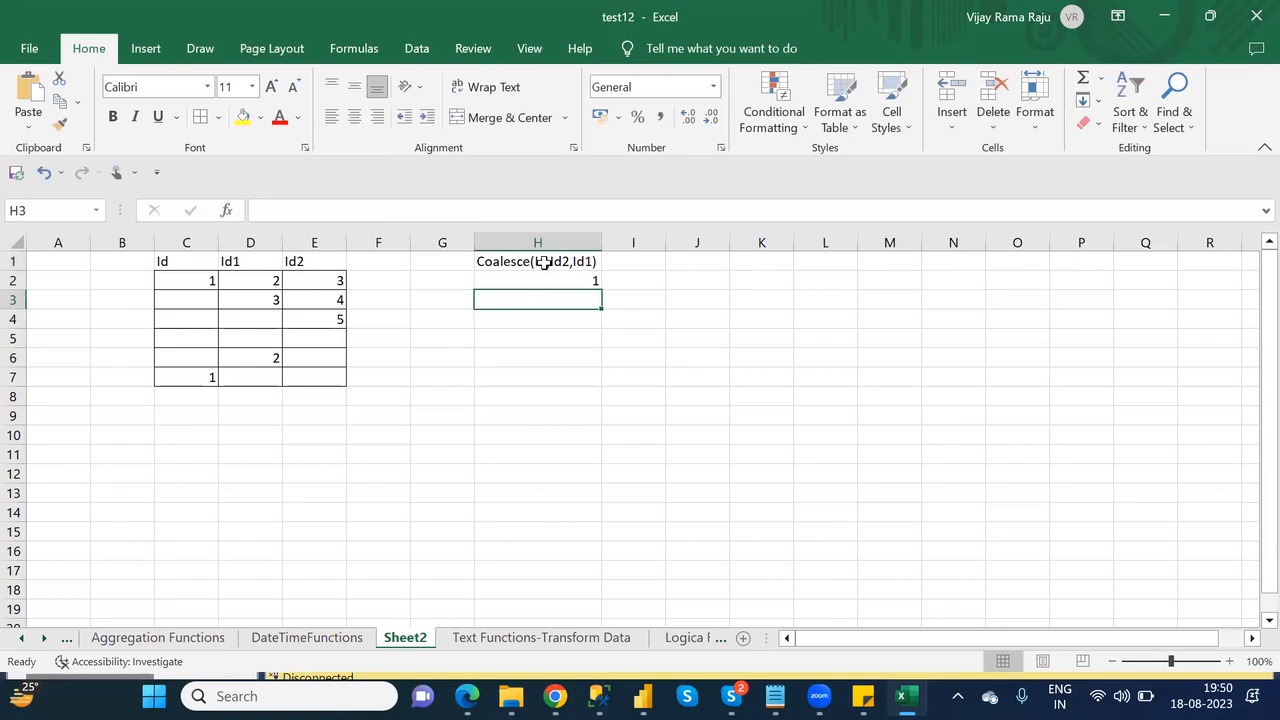
pyautogui.doubleClick(543, 261)
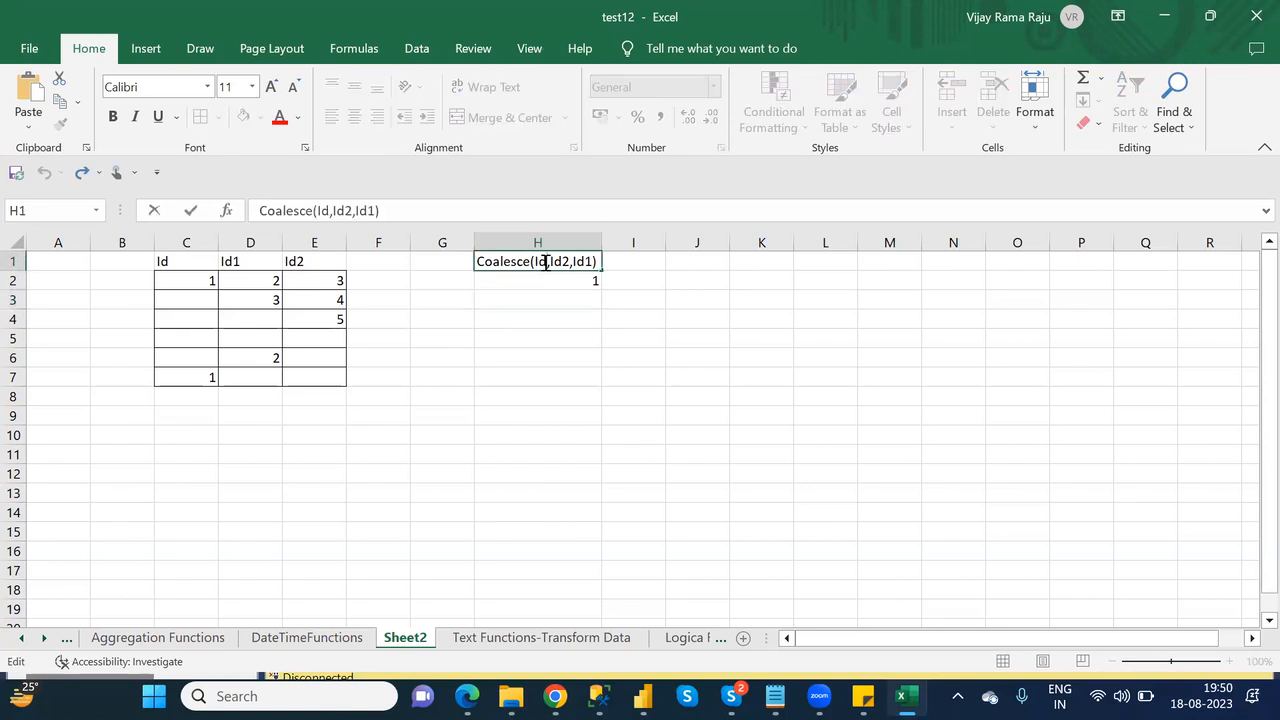
pyautogui.moveTo(545, 261); pyautogui.dragTo(533, 261)
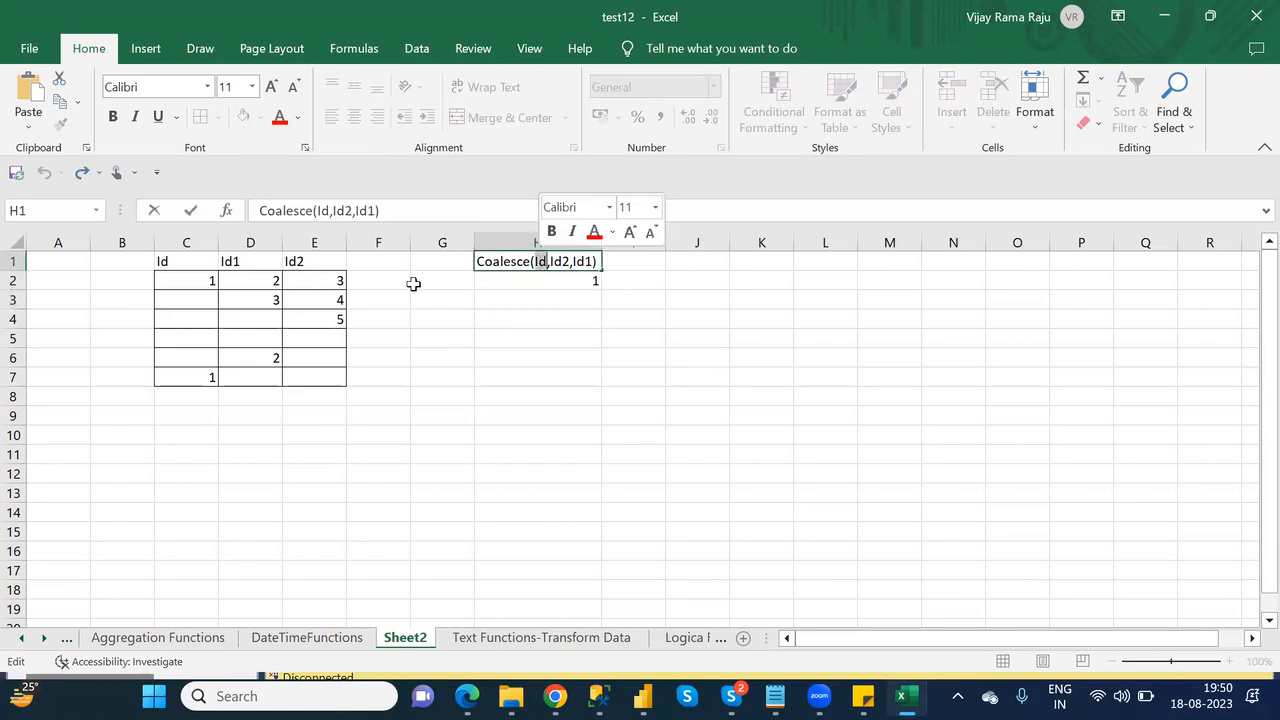
pyautogui.click(205, 301)
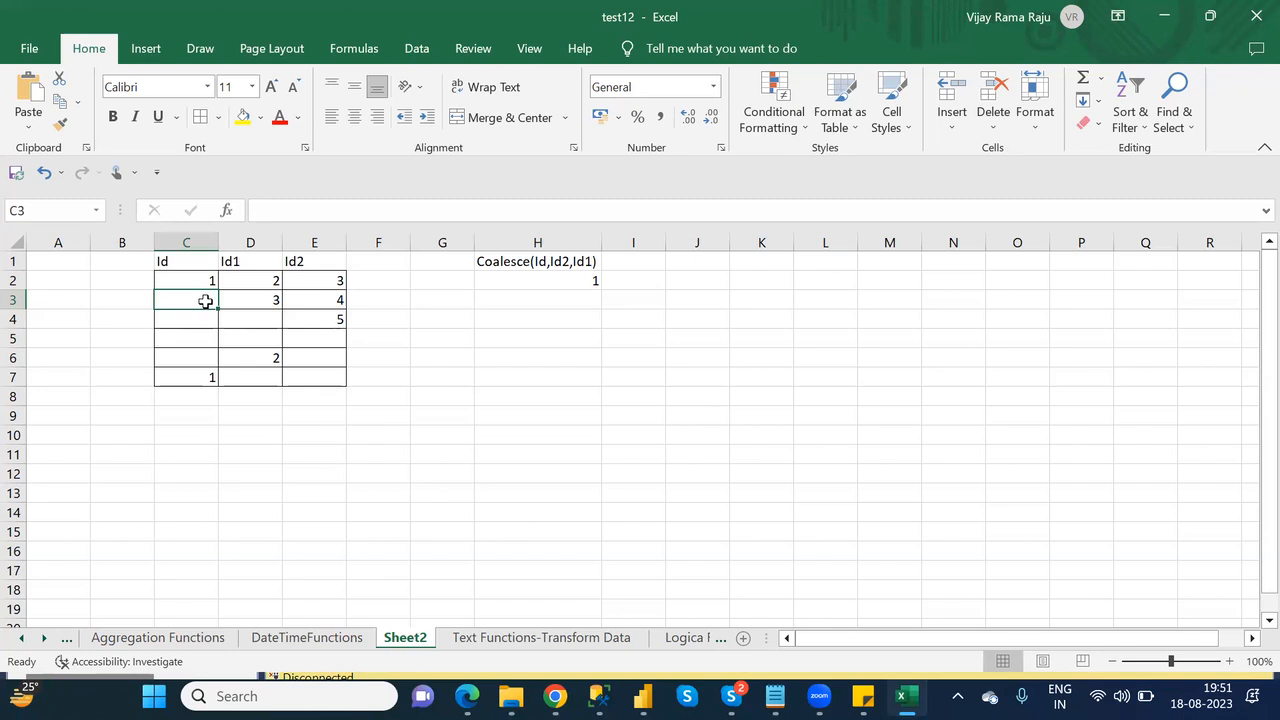
pyautogui.click(536, 262)
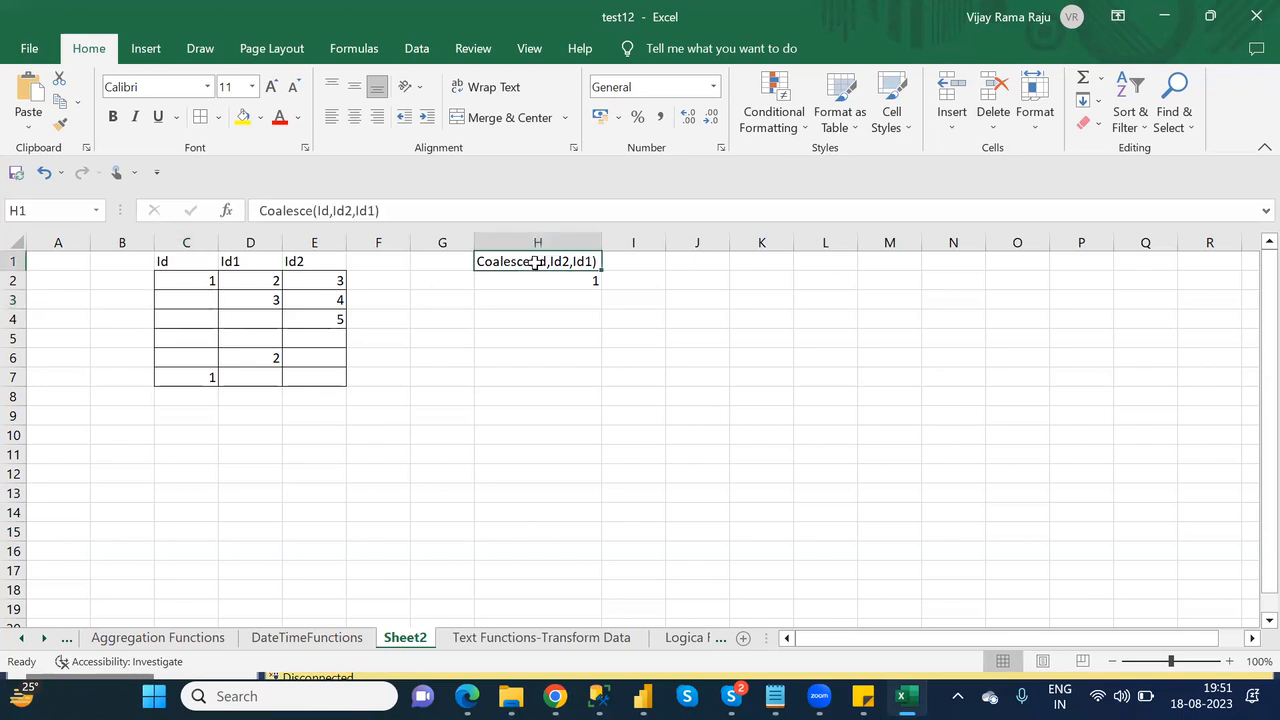
pyautogui.doubleClick(342, 210)
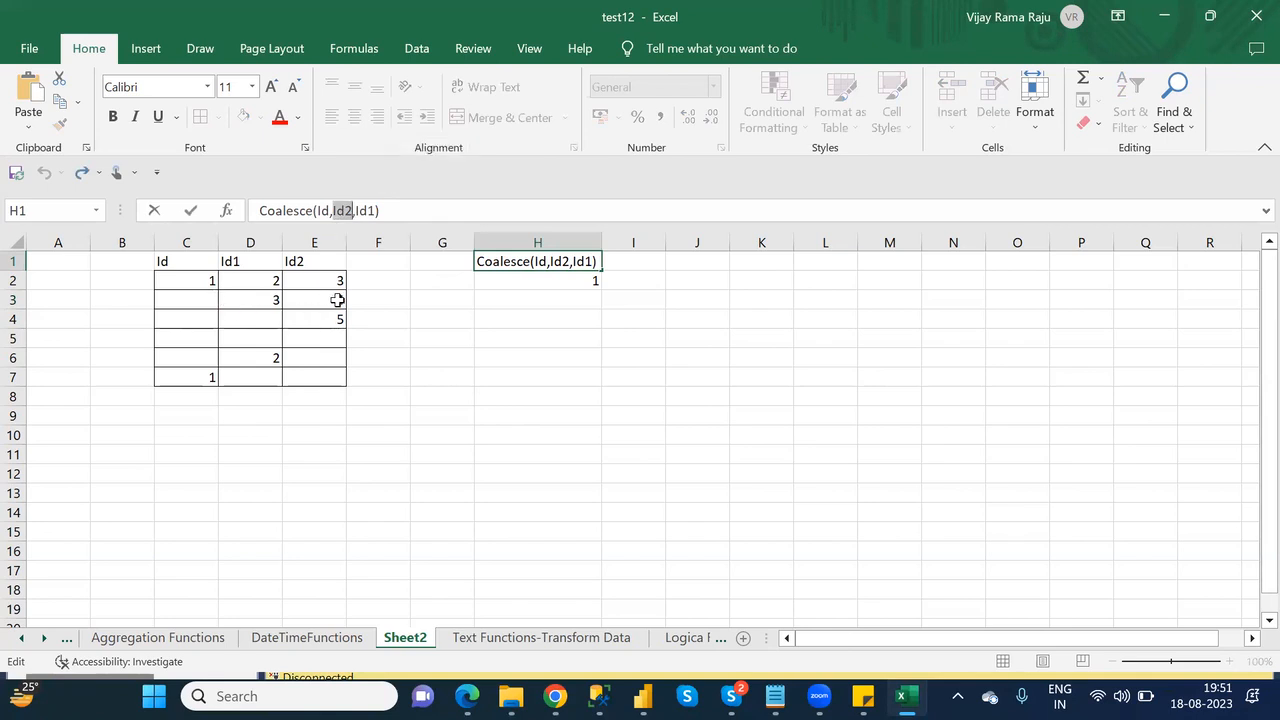
pyautogui.click(337, 300)
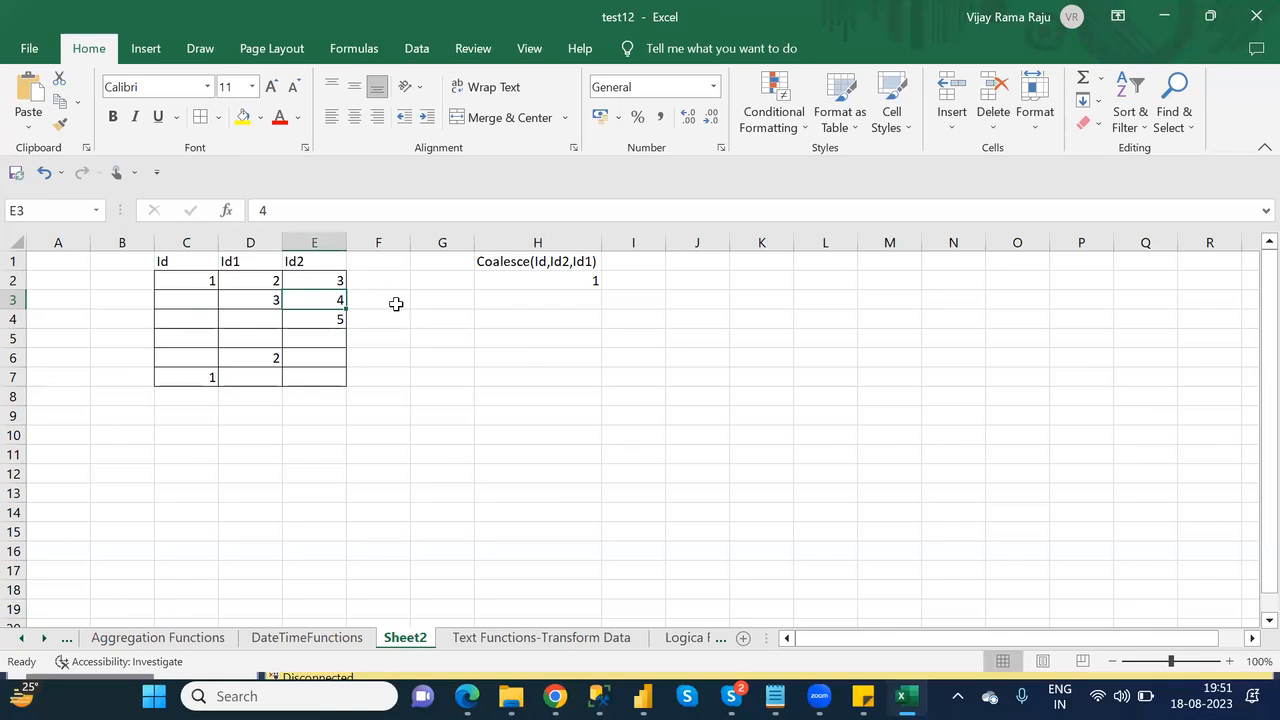
pyautogui.click(569, 297)
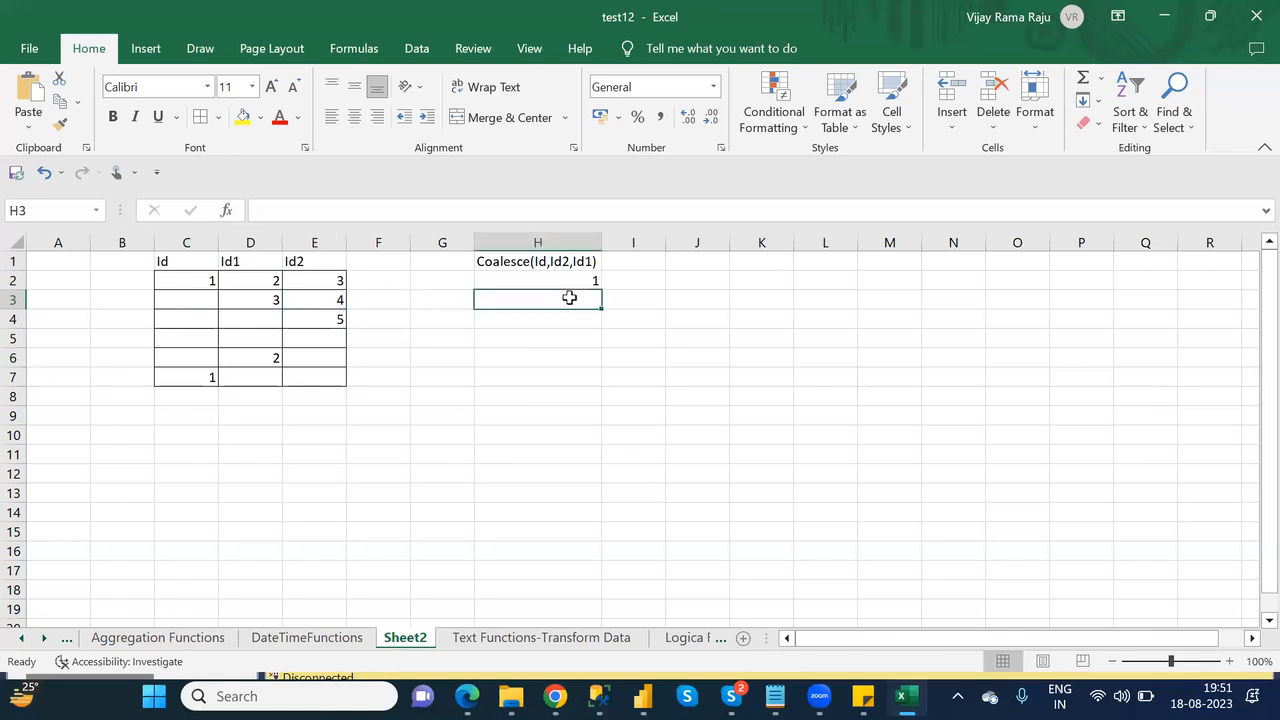
pyautogui.write('4')
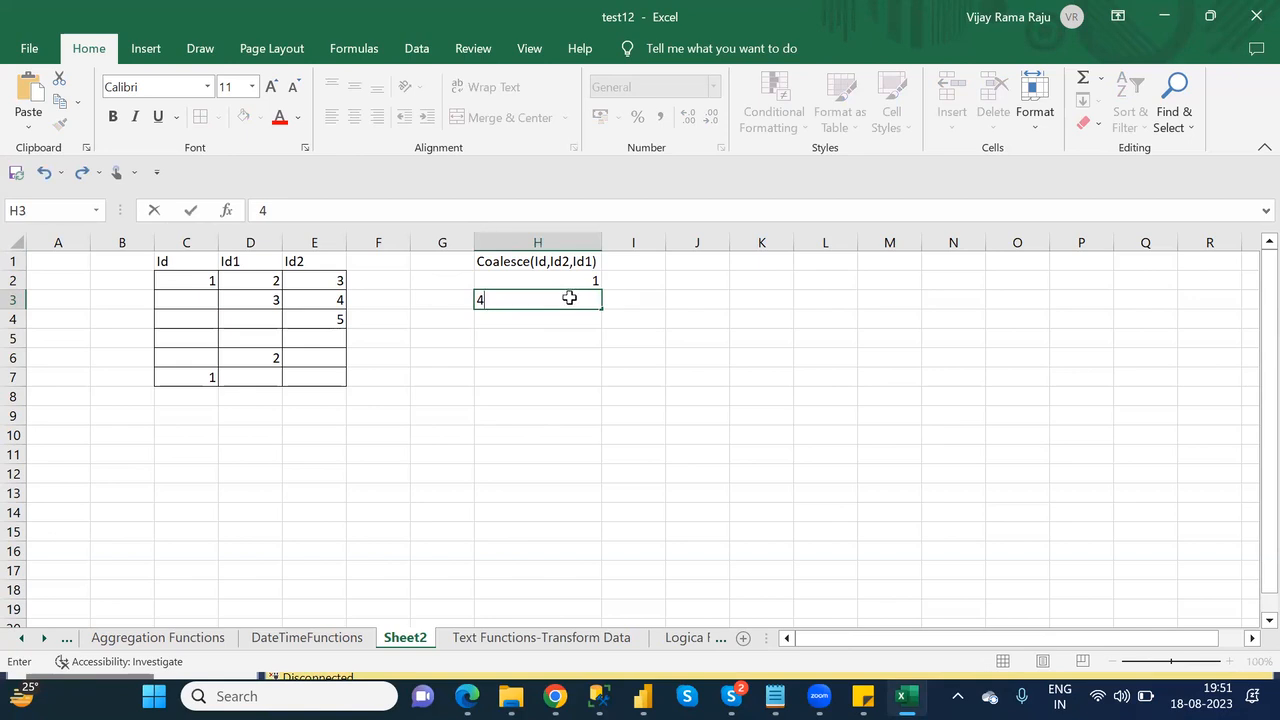
pyautogui.press('Return')
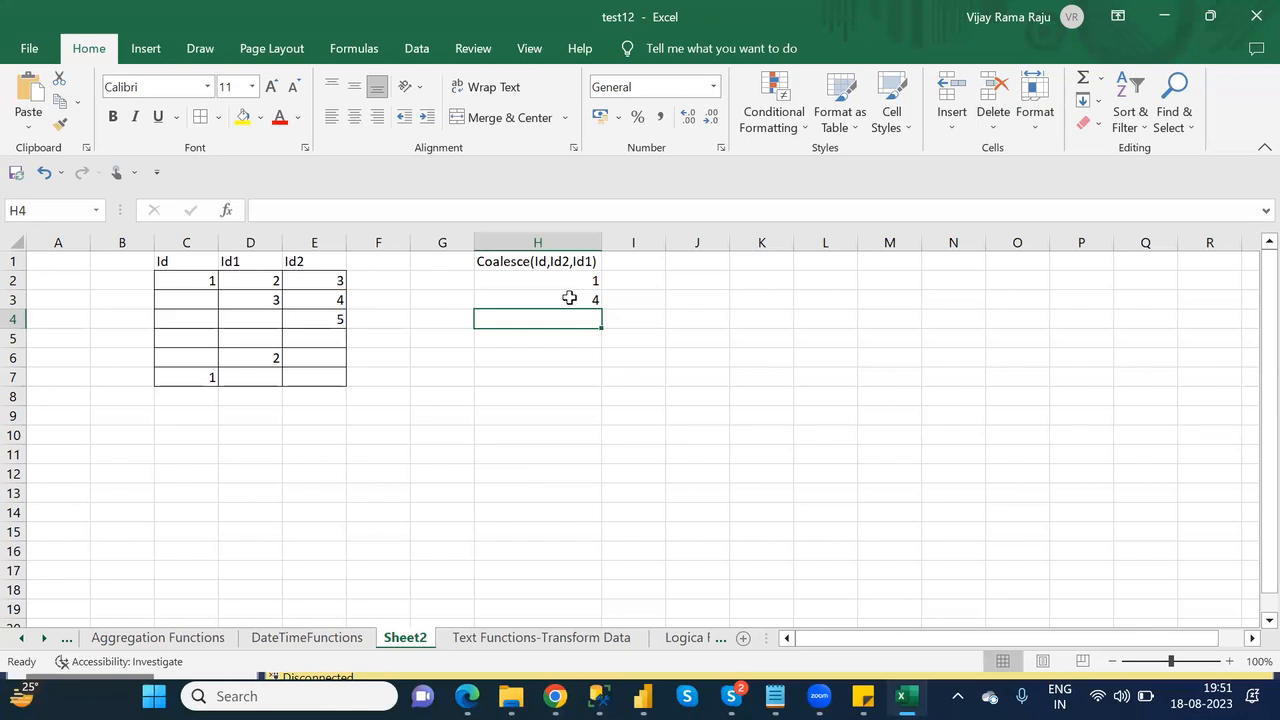
# - Check Id and Id2 of row 4 against the heading's argument order and enter 5 as the result in H4
pyautogui.click(174, 317)
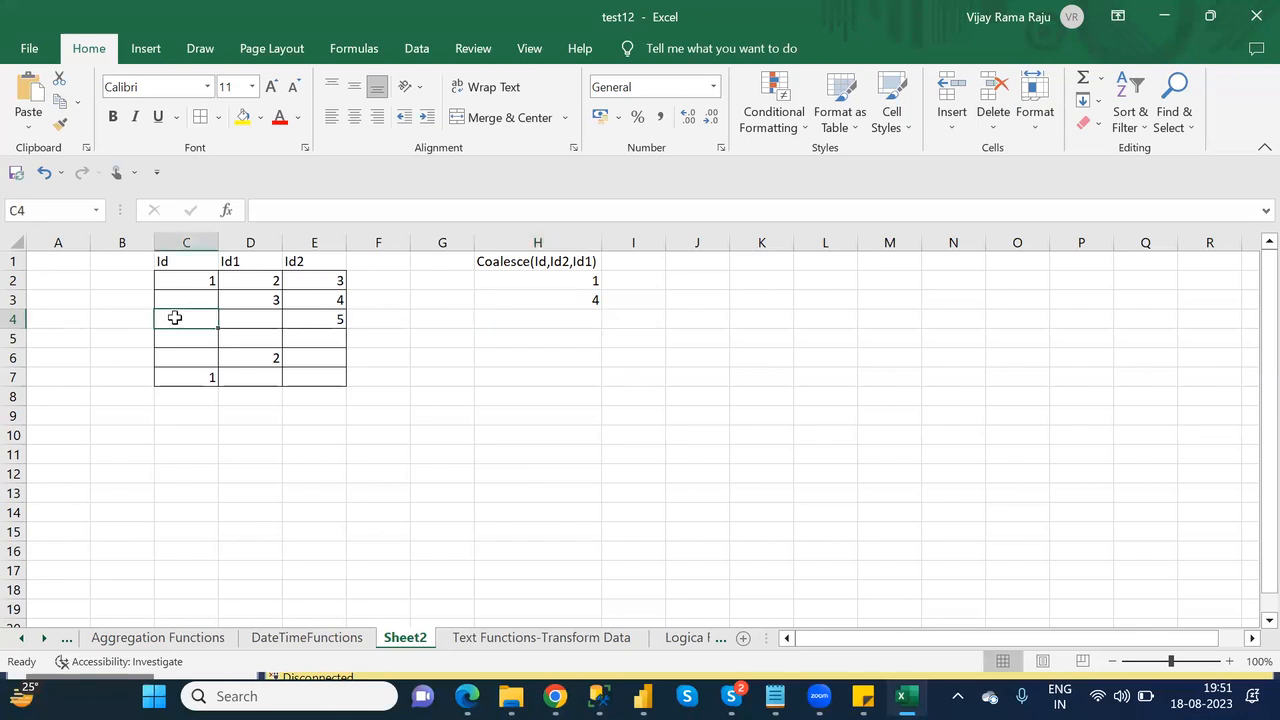
pyautogui.click(517, 262)
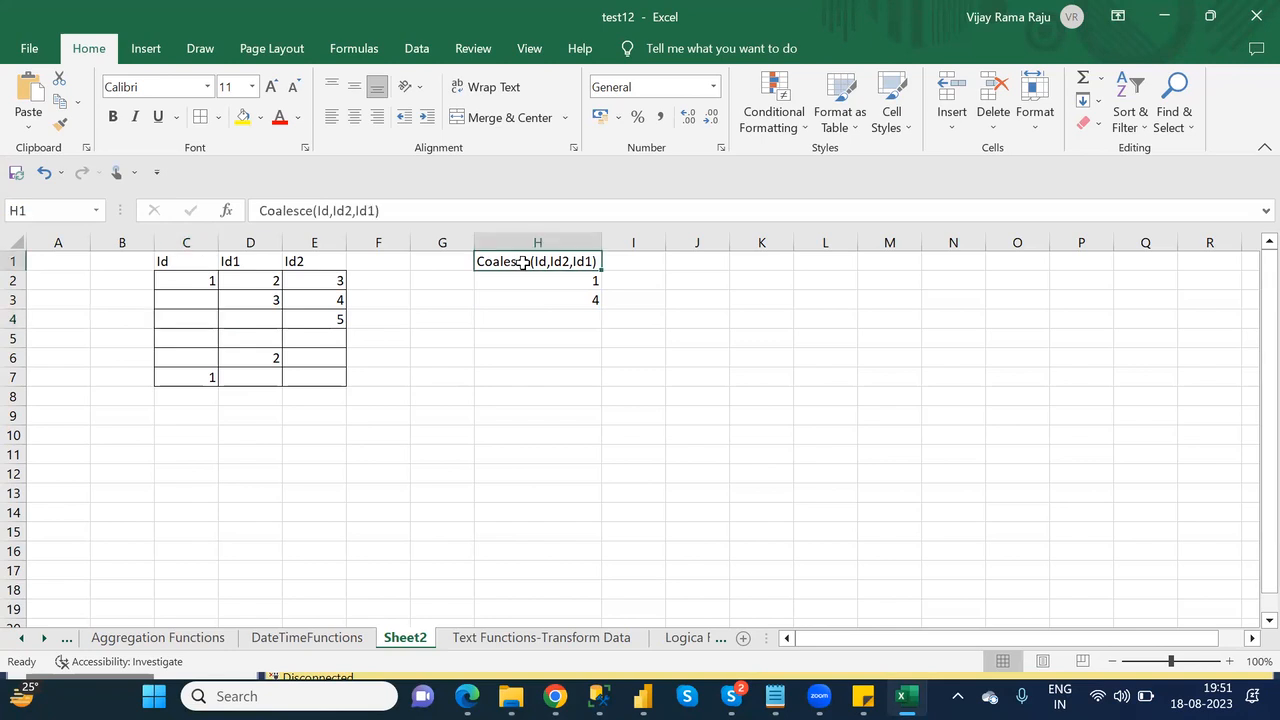
pyautogui.click(201, 318)
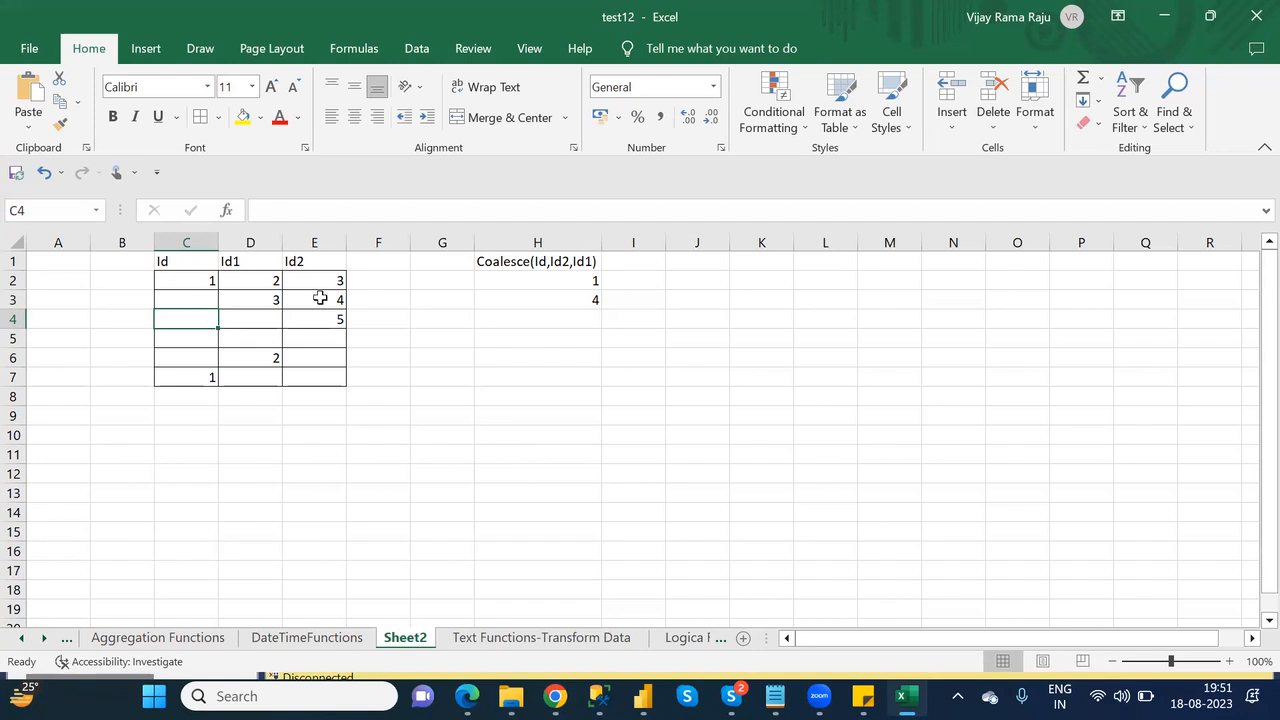
pyautogui.click(551, 266)
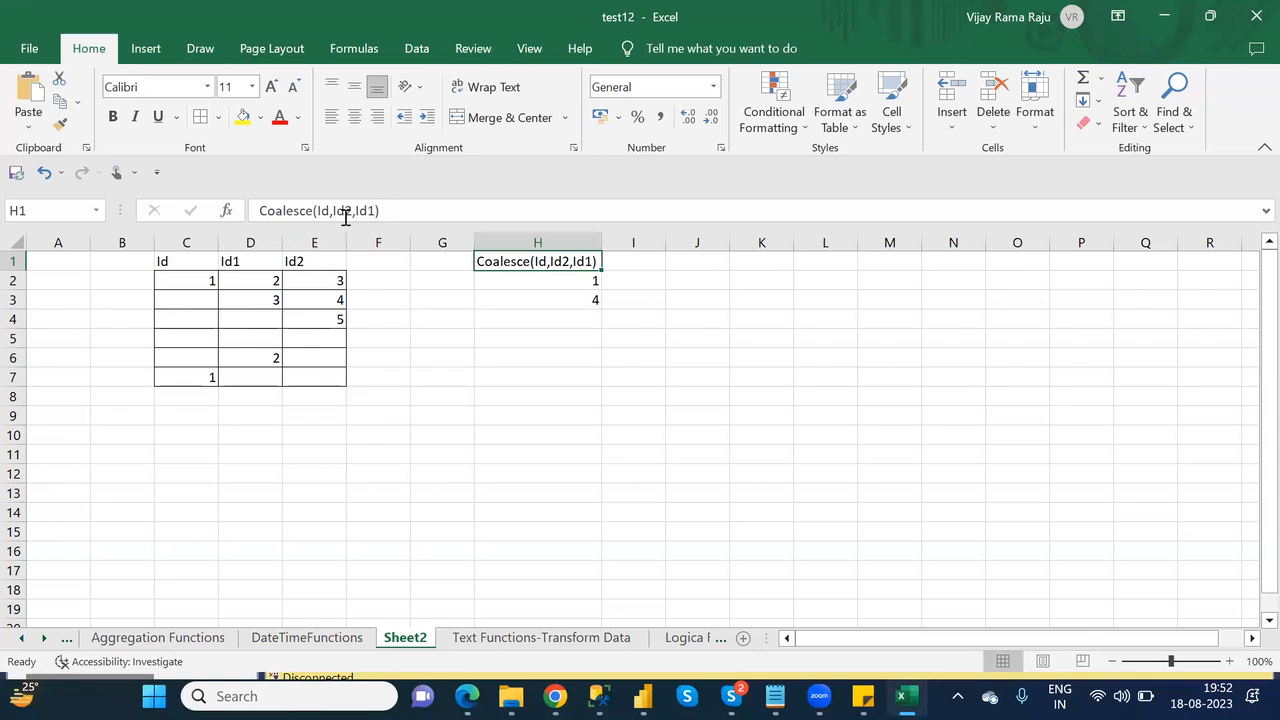
pyautogui.click(335, 319)
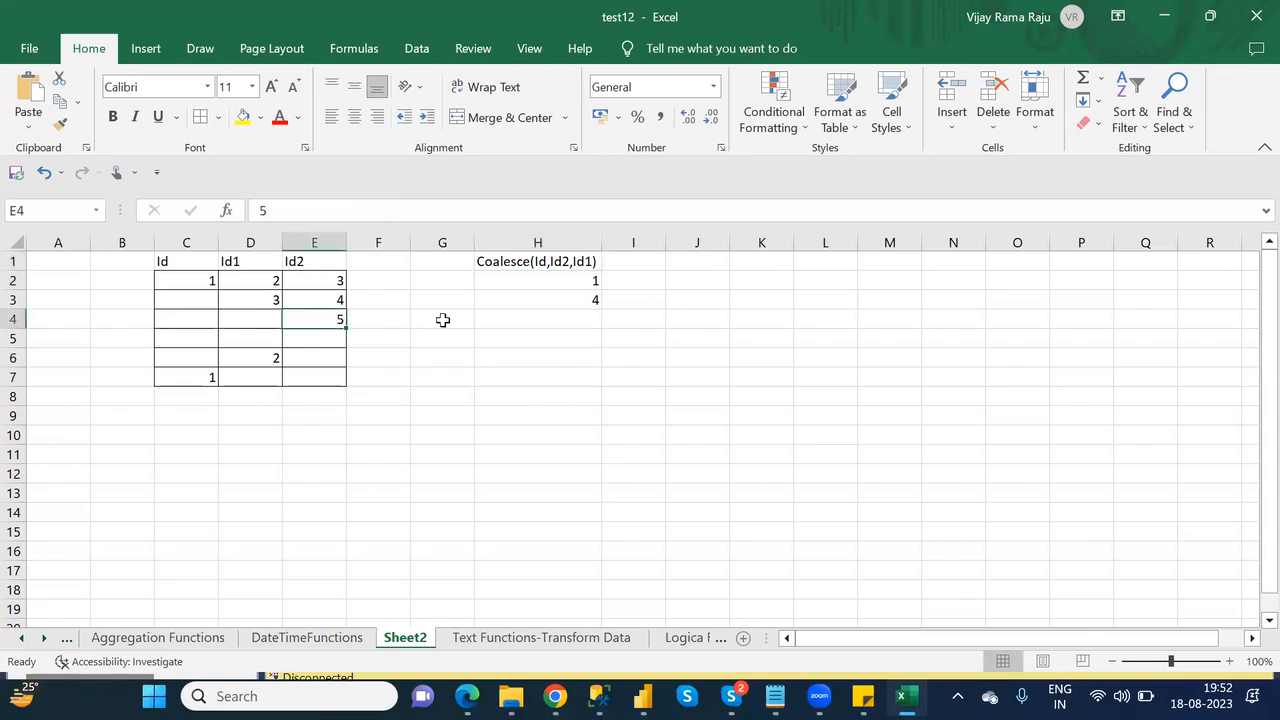
pyautogui.click(590, 319)
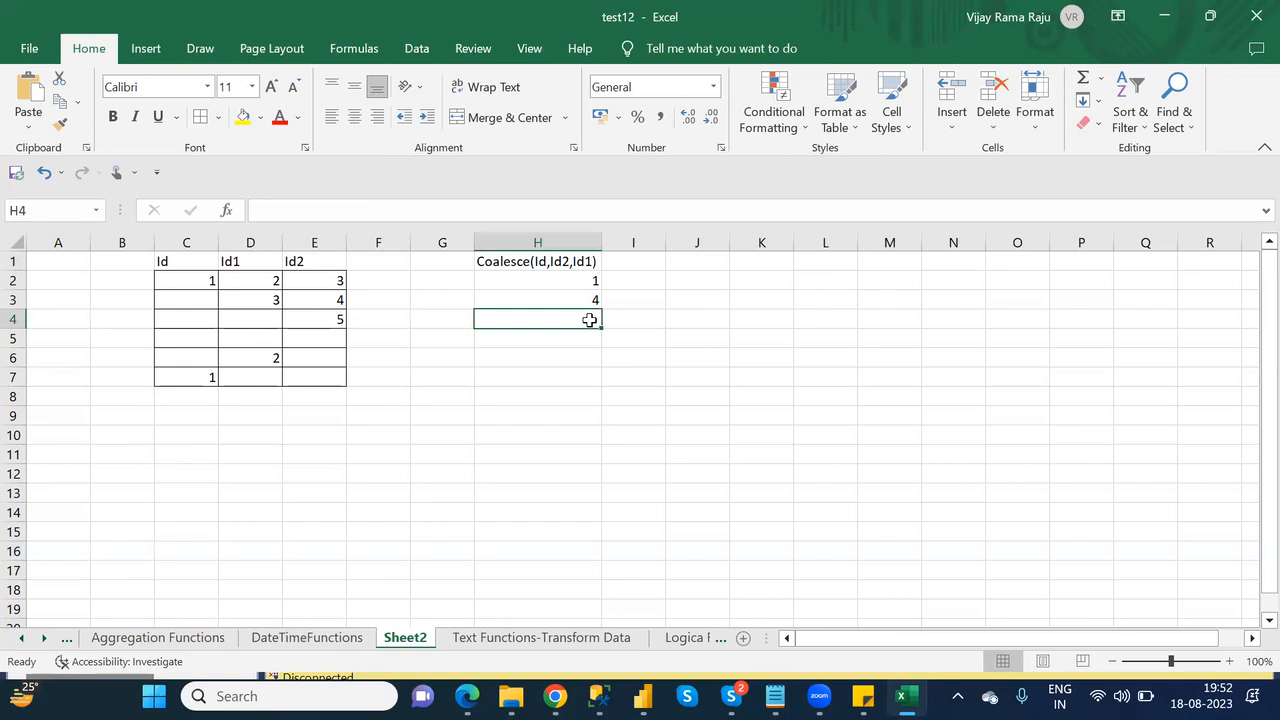
pyautogui.write('5')
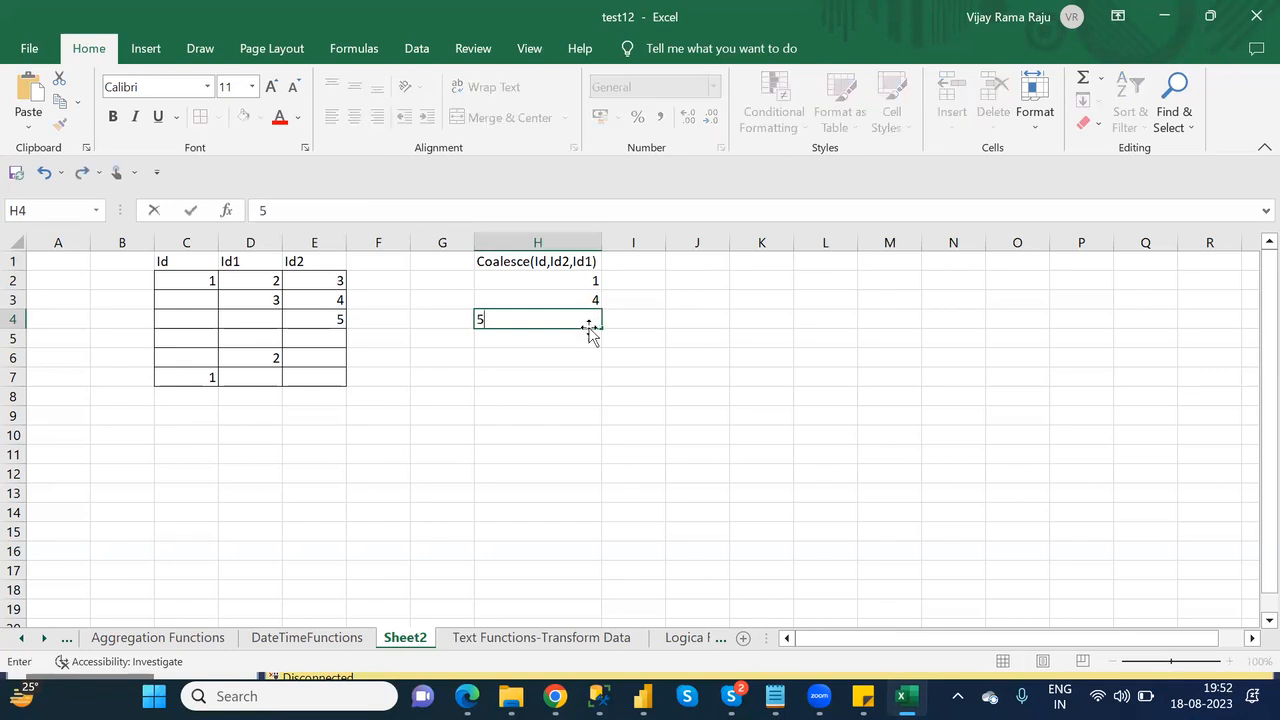
pyautogui.click(590, 345)
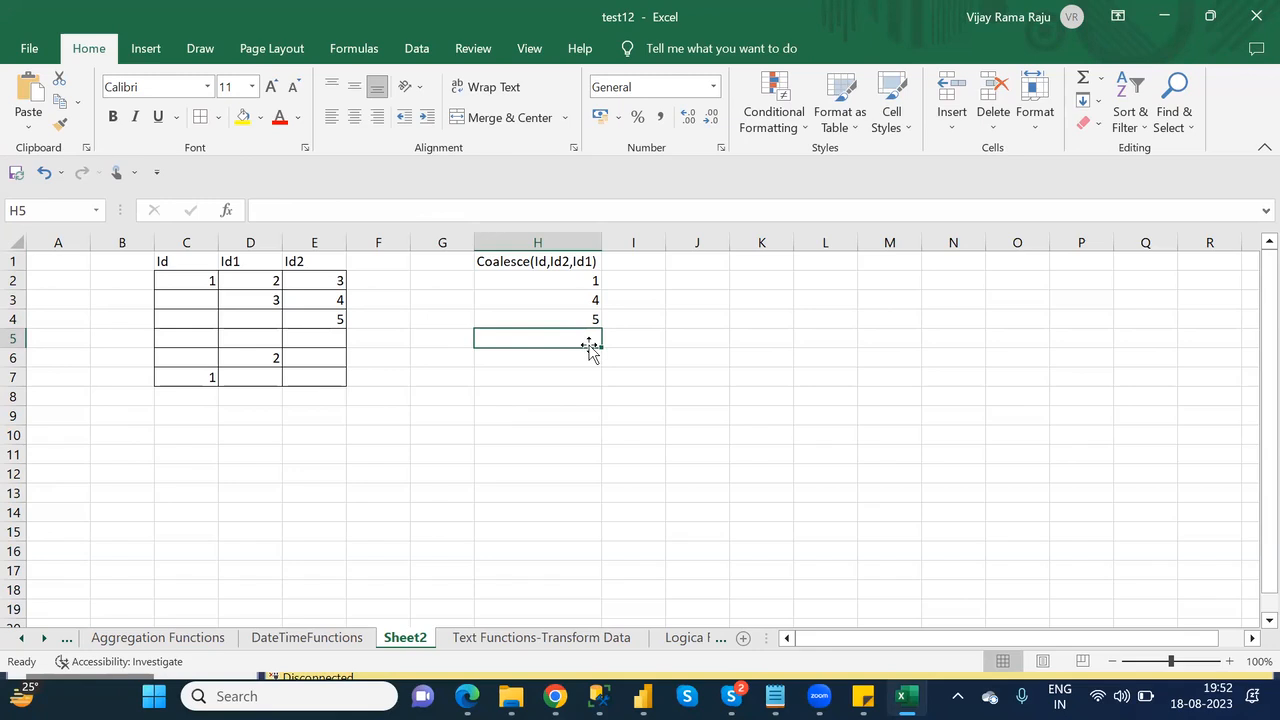
# - Check the cells of row 5 against the Coalesce argument order and leave the result cell H5 blank
pyautogui.click(537, 260)
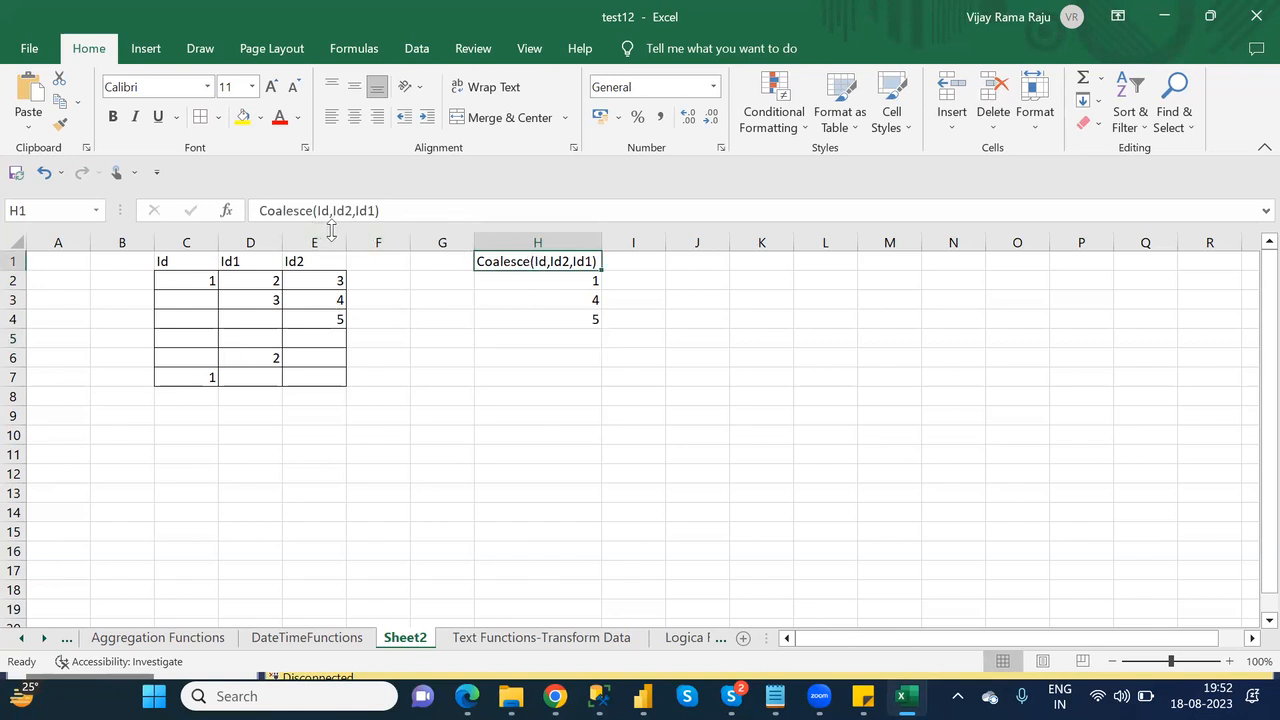
pyautogui.click(188, 342)
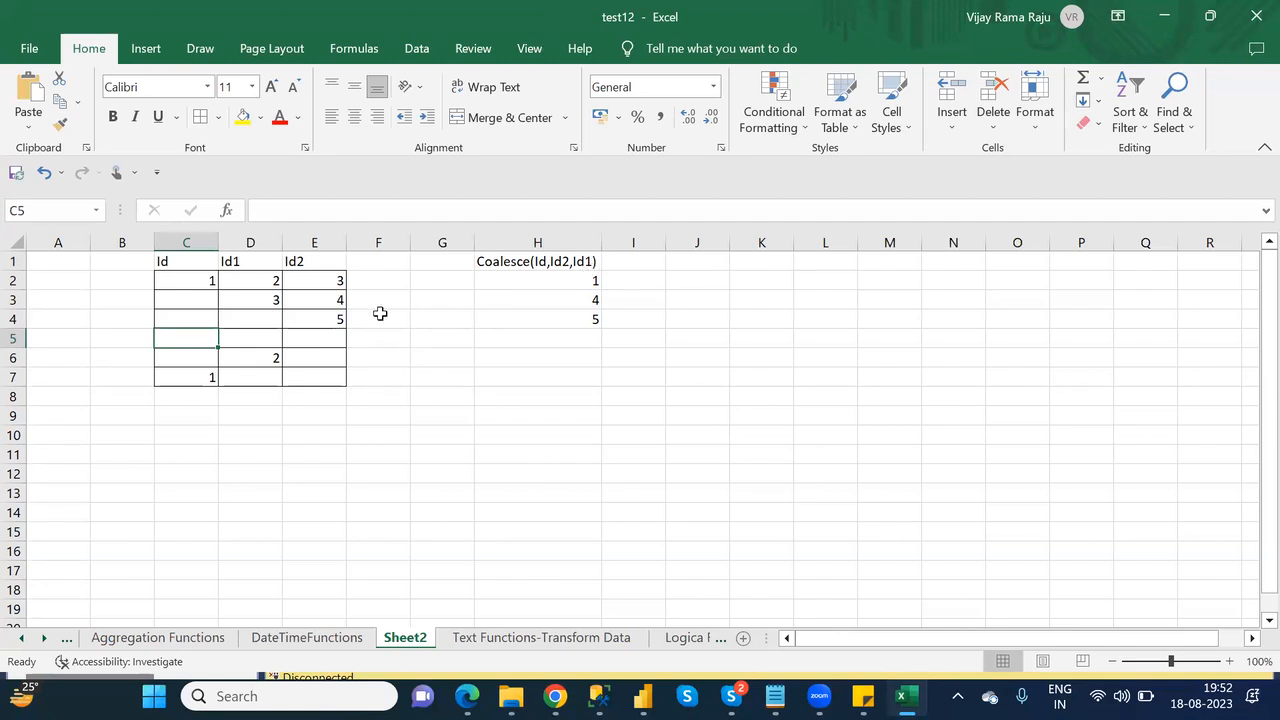
pyautogui.click(248, 338)
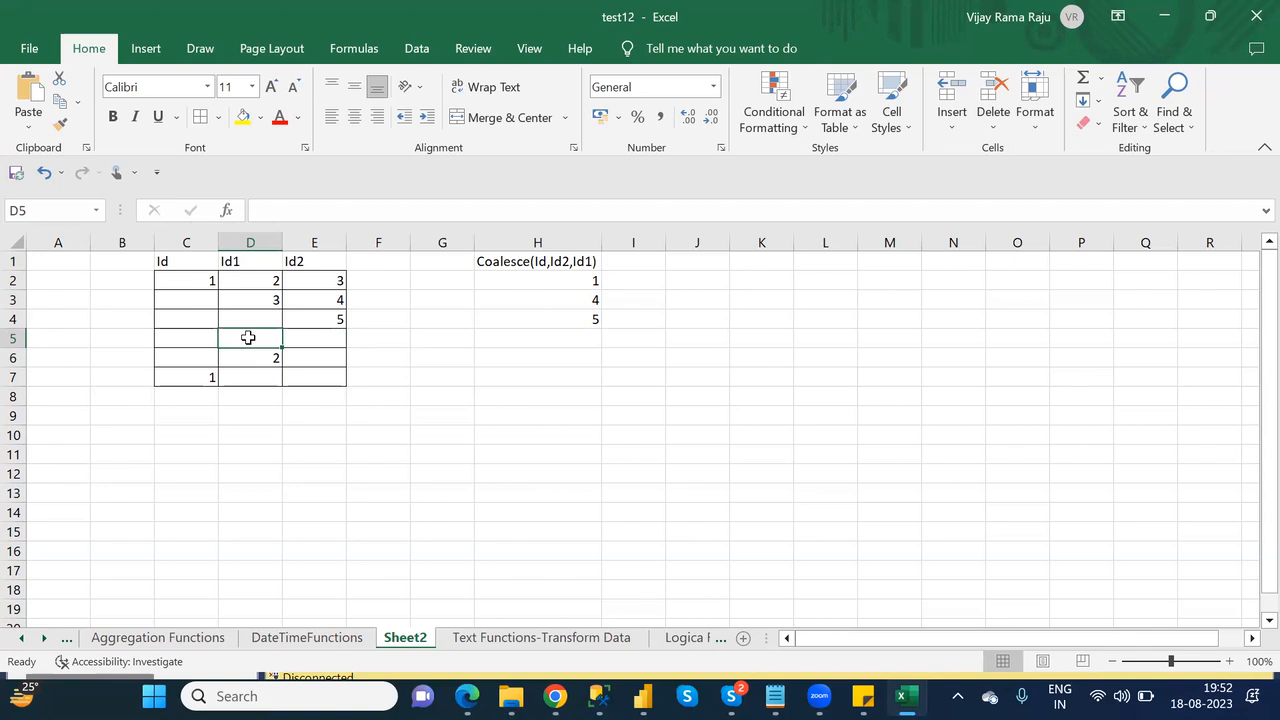
pyautogui.click(569, 337)
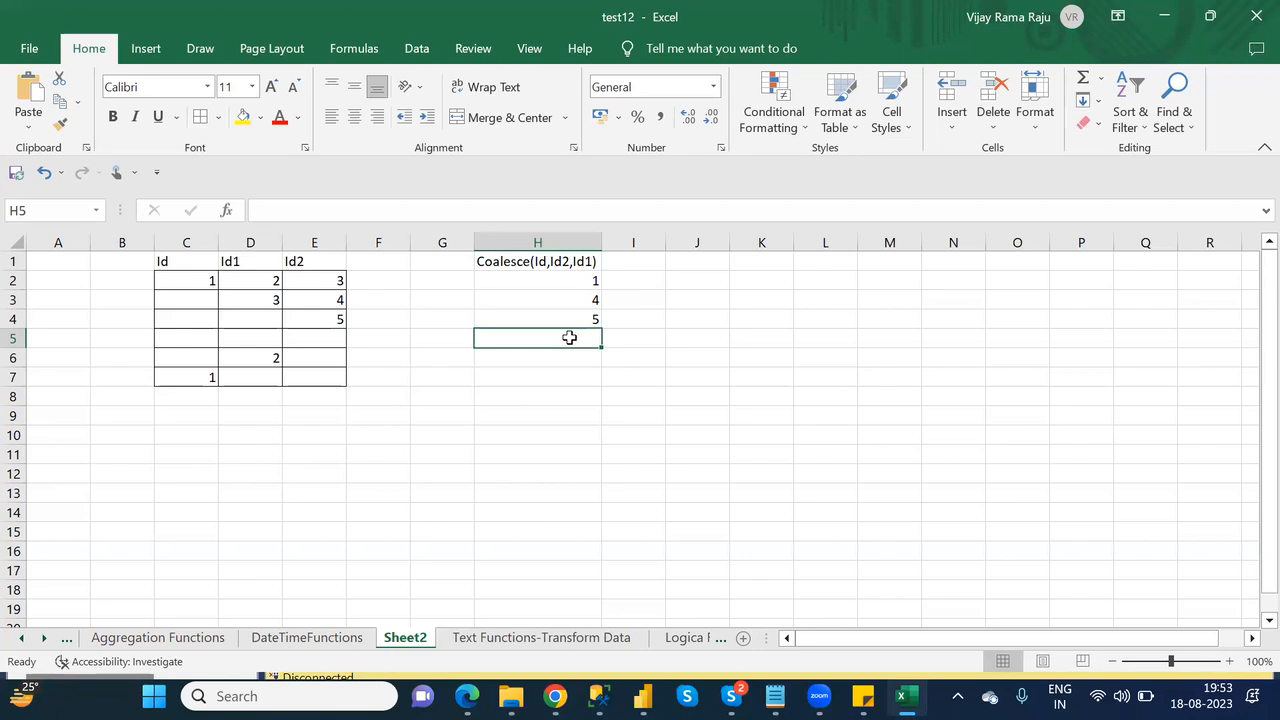
pyautogui.press('Down')
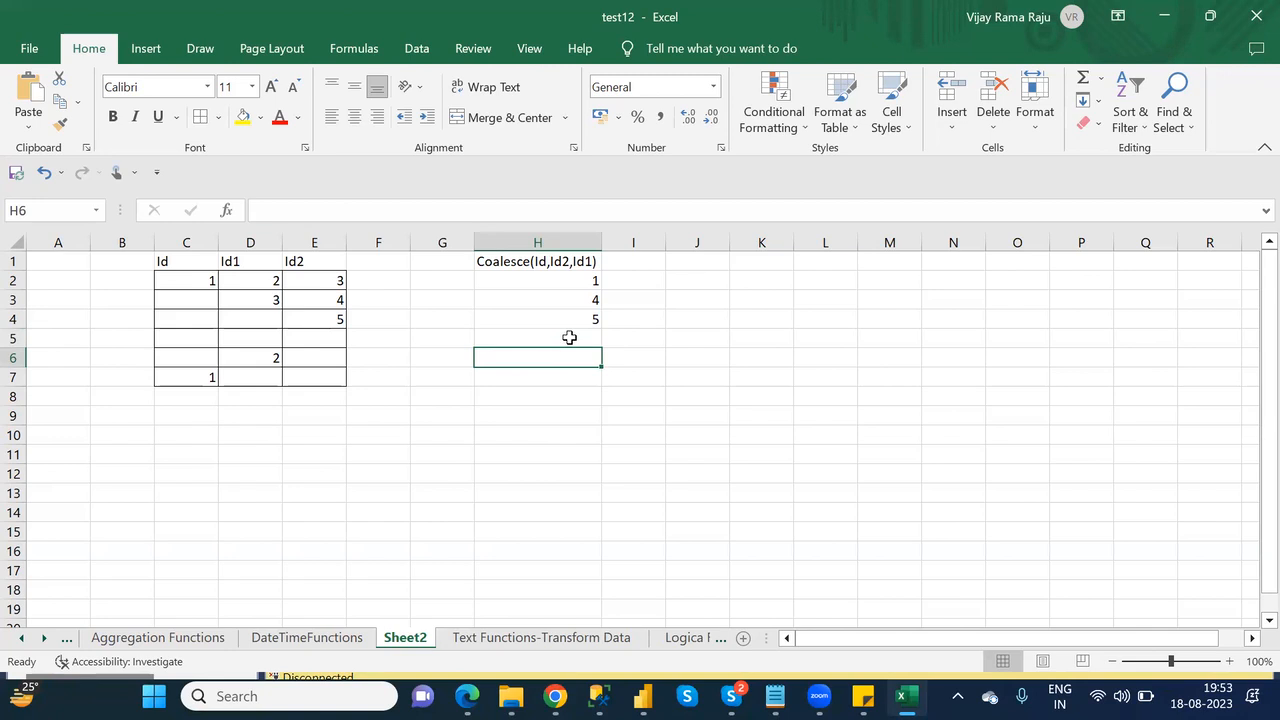
# - Check row 6 against the argument order in H1 and enter 2, its Id1 value, as the Coalesce result in H6
pyautogui.click(200, 350)
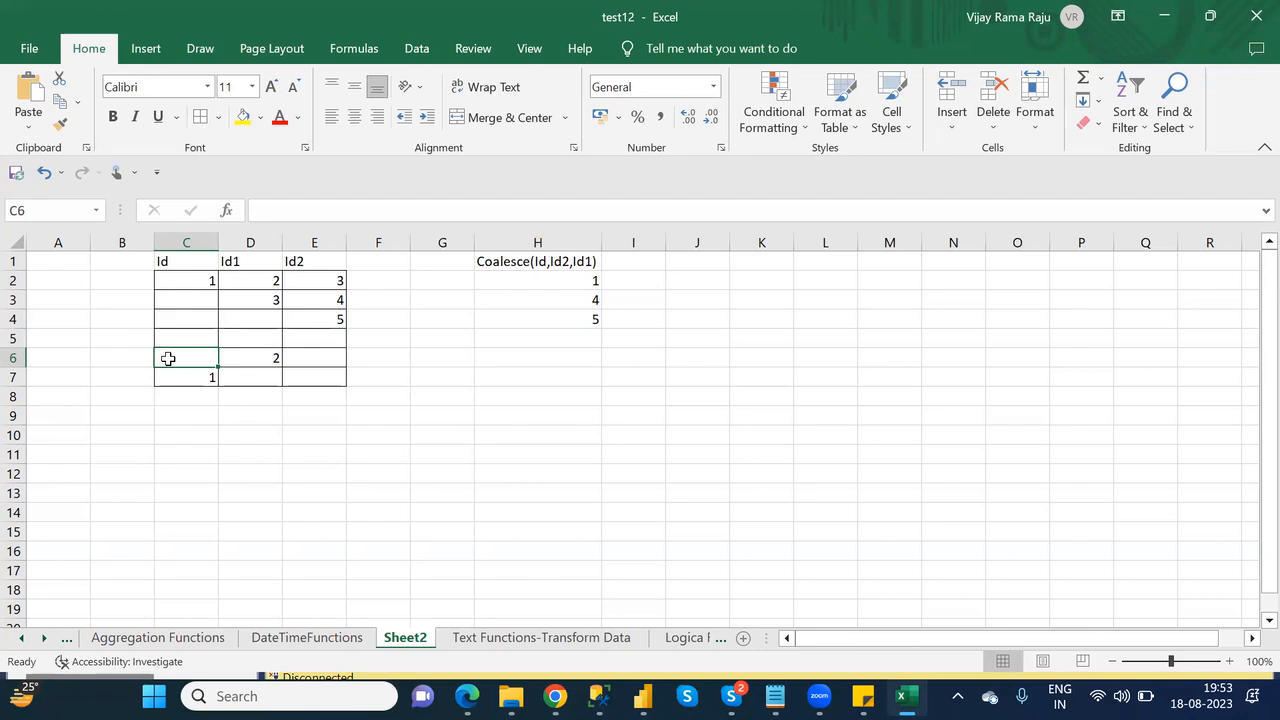
pyautogui.click(557, 261)
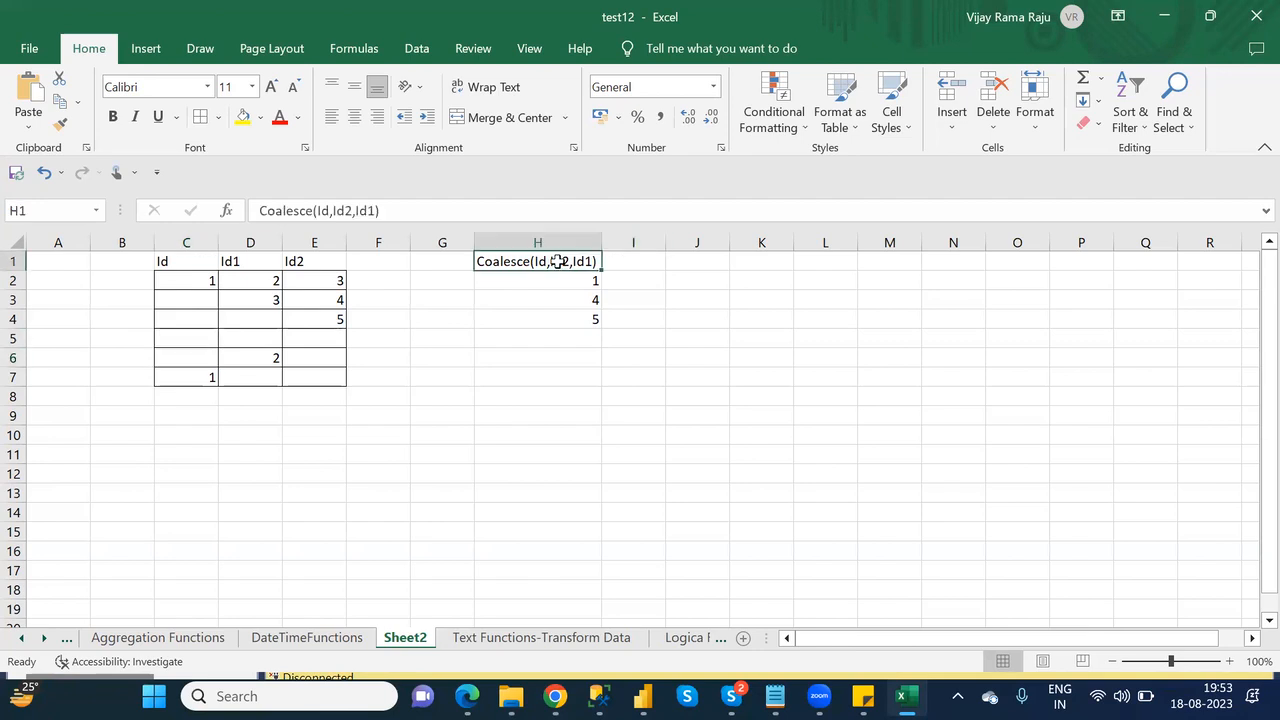
pyautogui.click(318, 356)
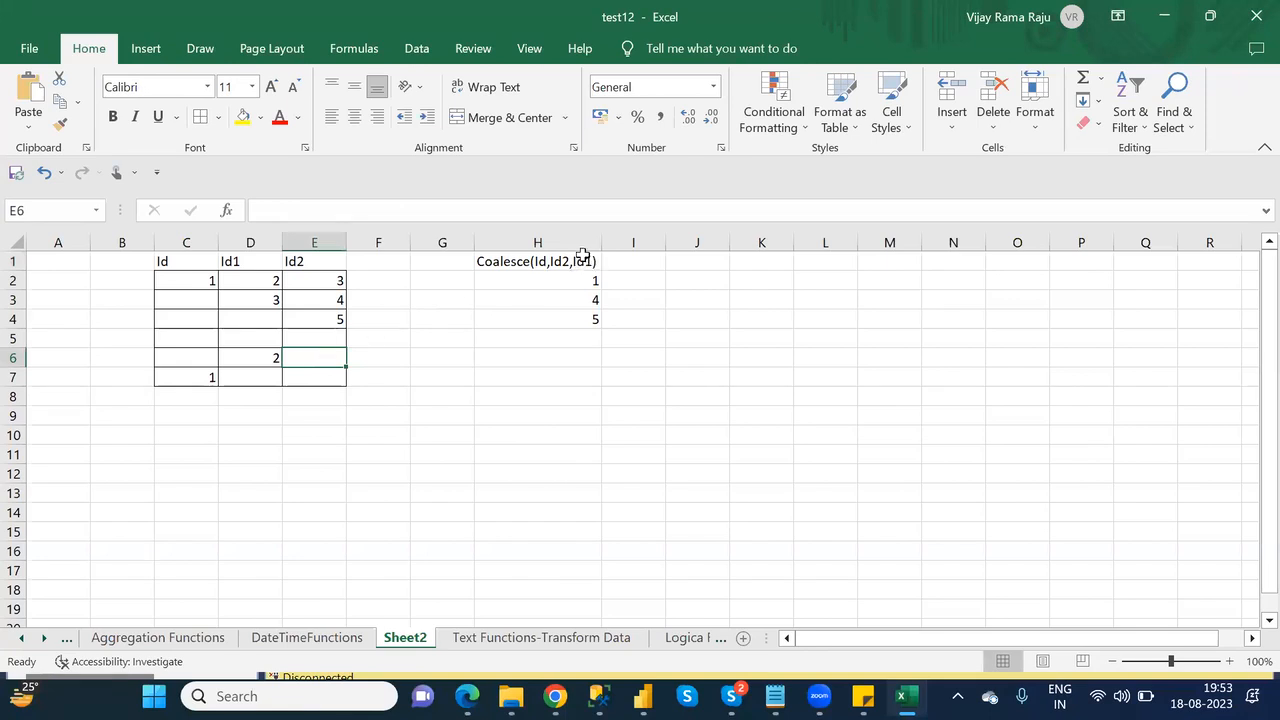
pyautogui.click(253, 359)
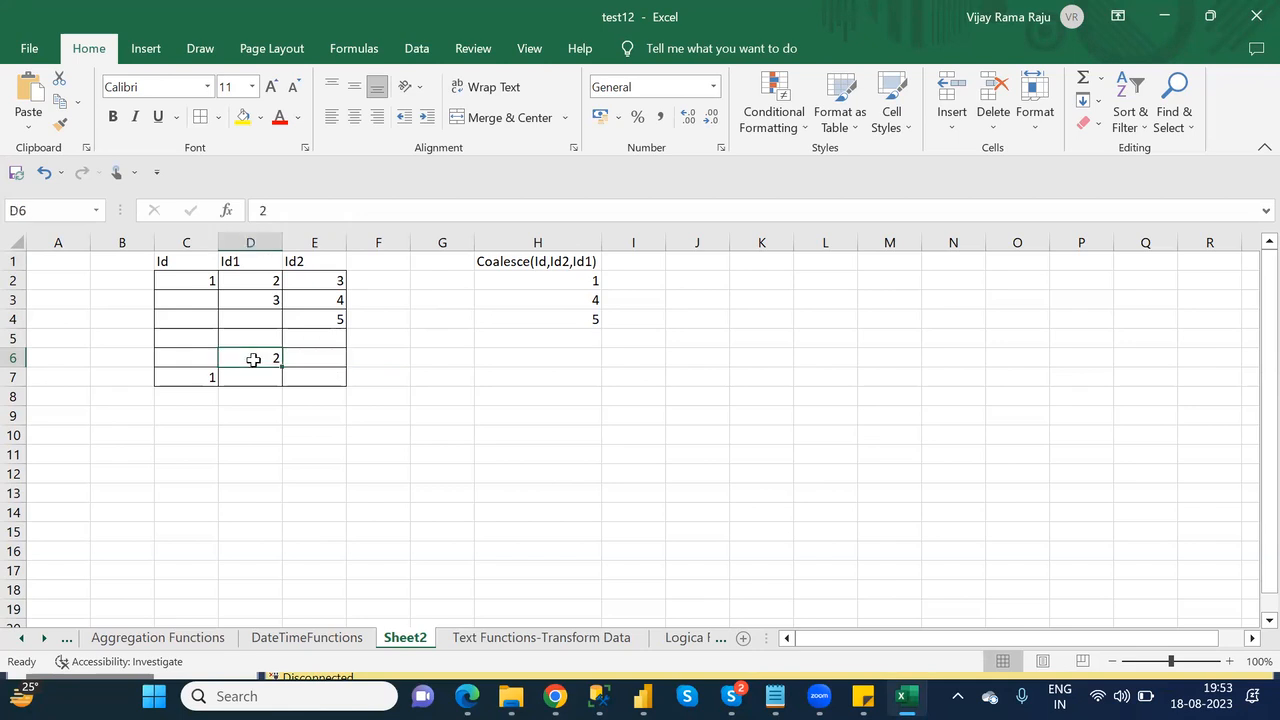
pyautogui.click(560, 362)
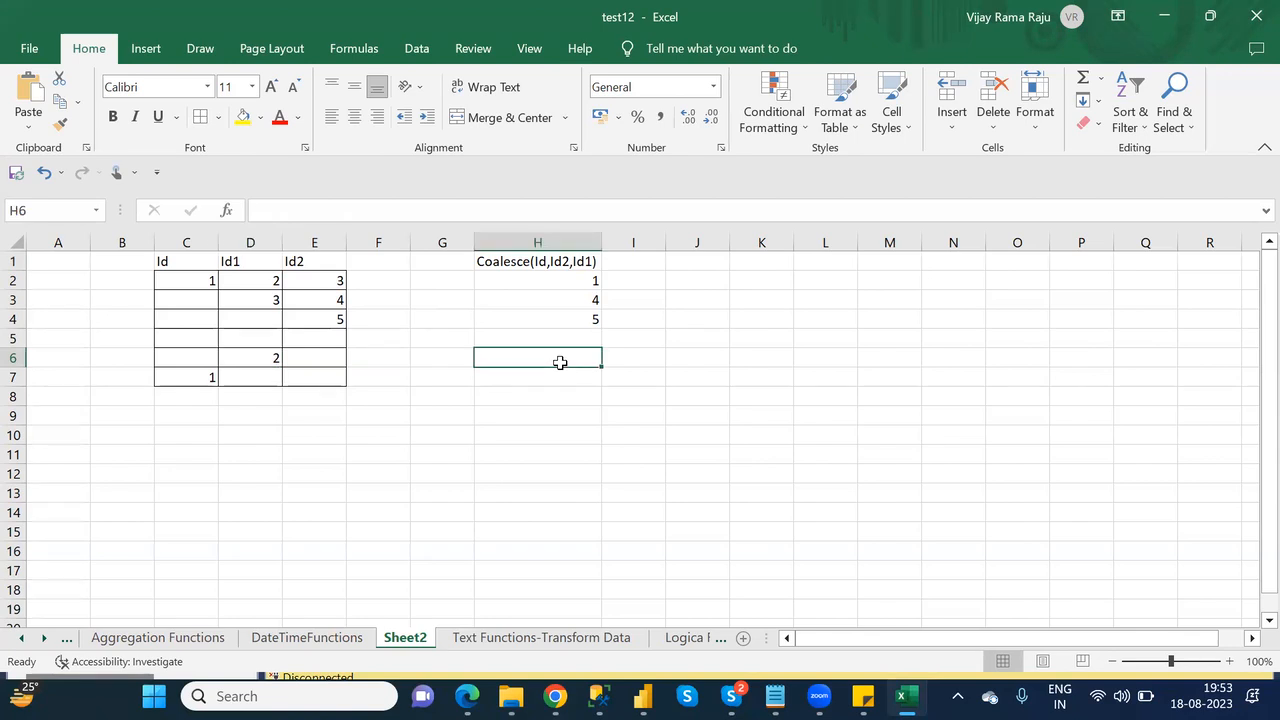
pyautogui.write('2')
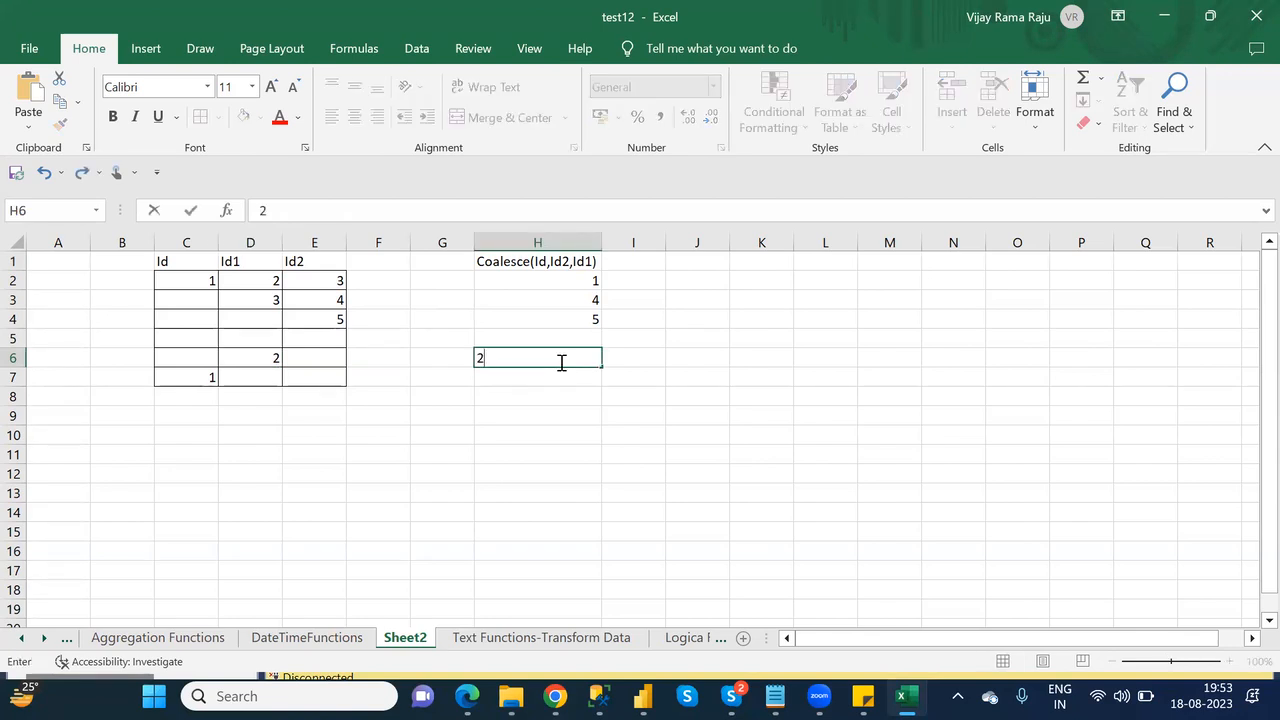
pyautogui.click(487, 375)
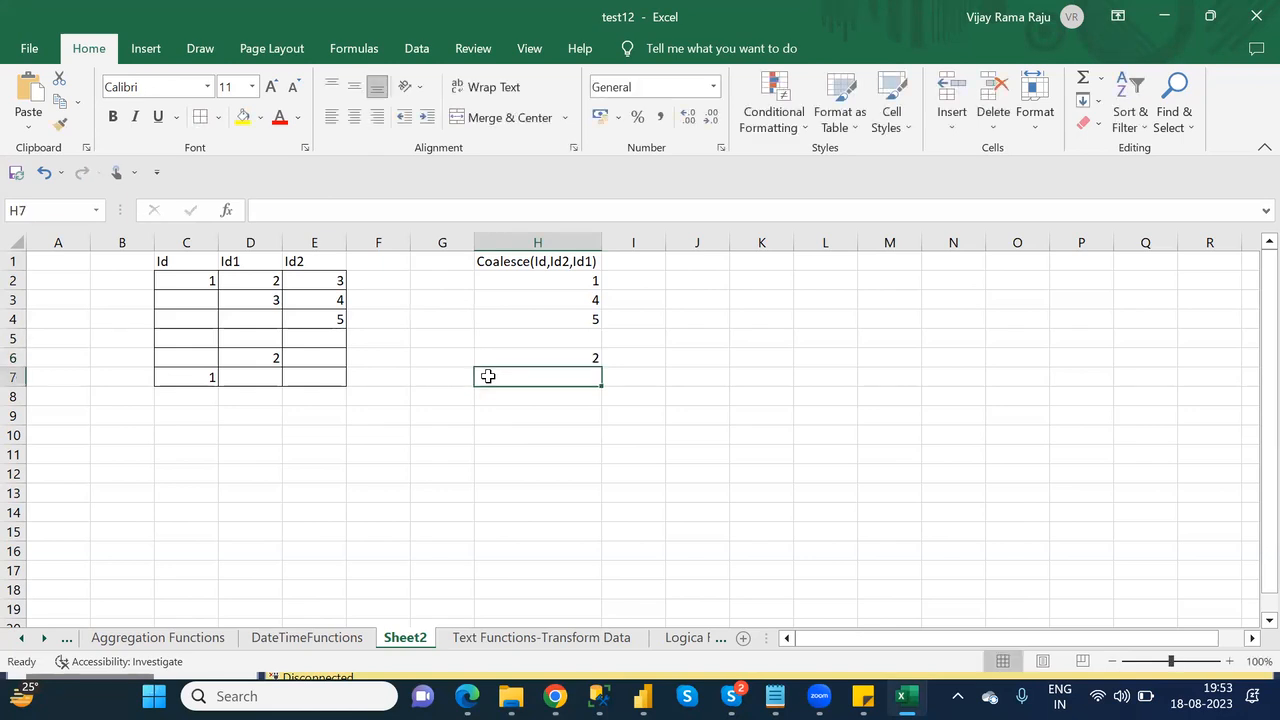
# - Enter 1, the Id value of row 7, as the result in H7, and select the whole Coalesce column H1:H7
pyautogui.click(195, 375)
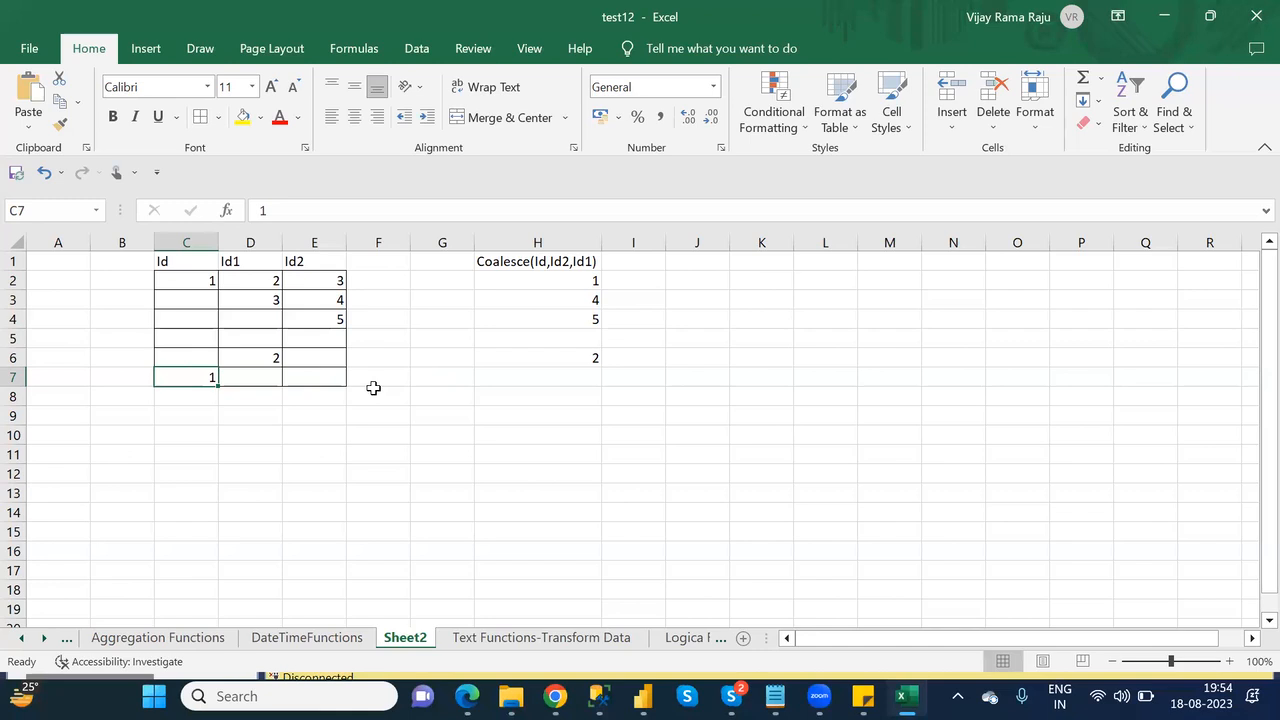
pyautogui.click(554, 381)
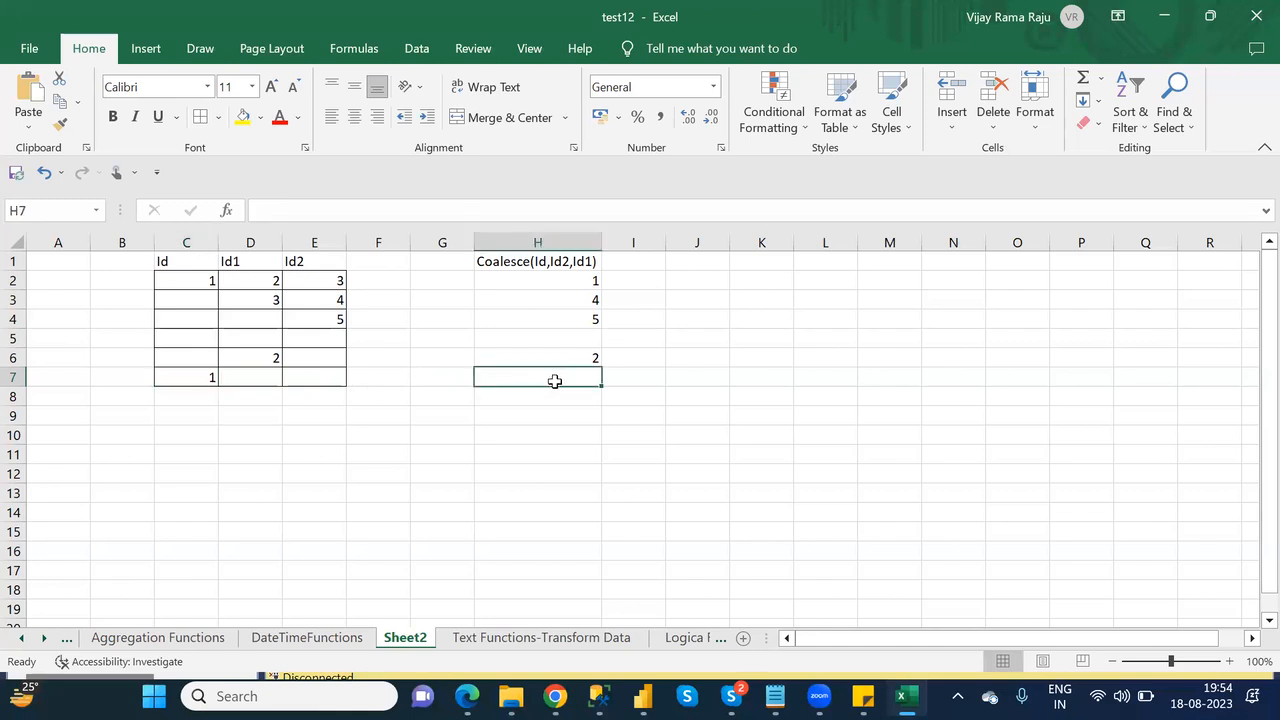
pyautogui.write('1')
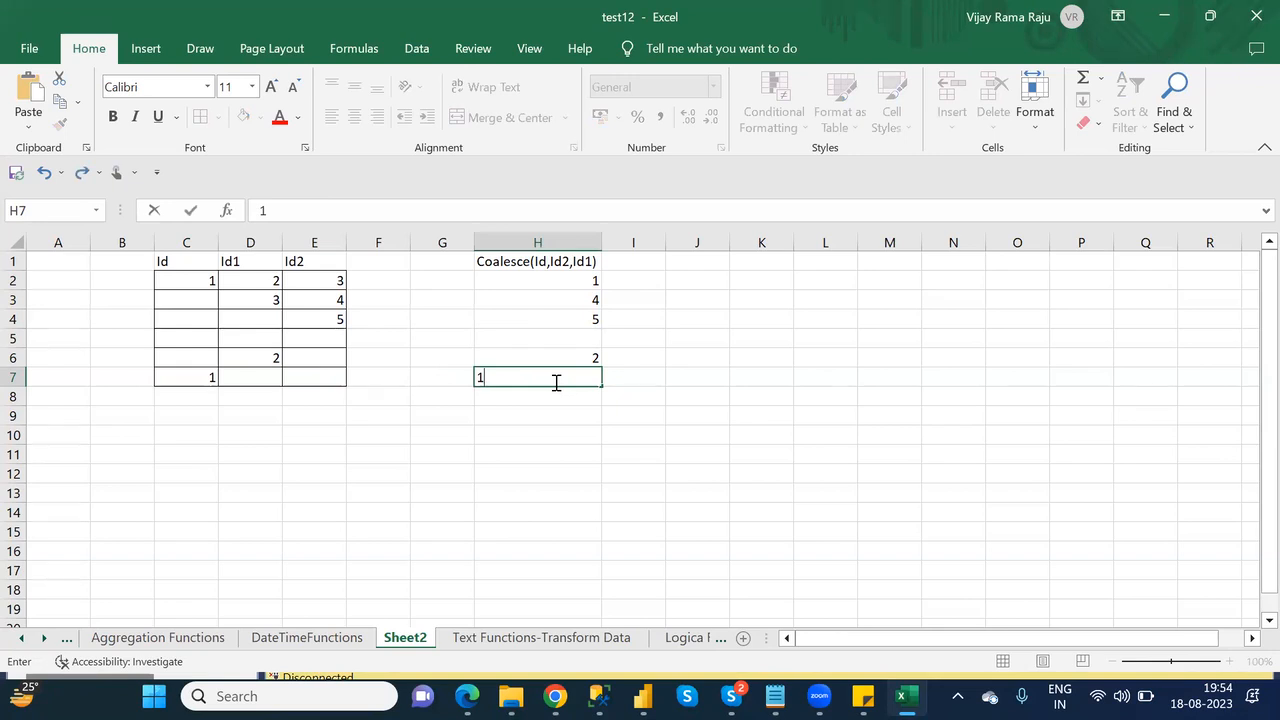
pyautogui.press('Tab')
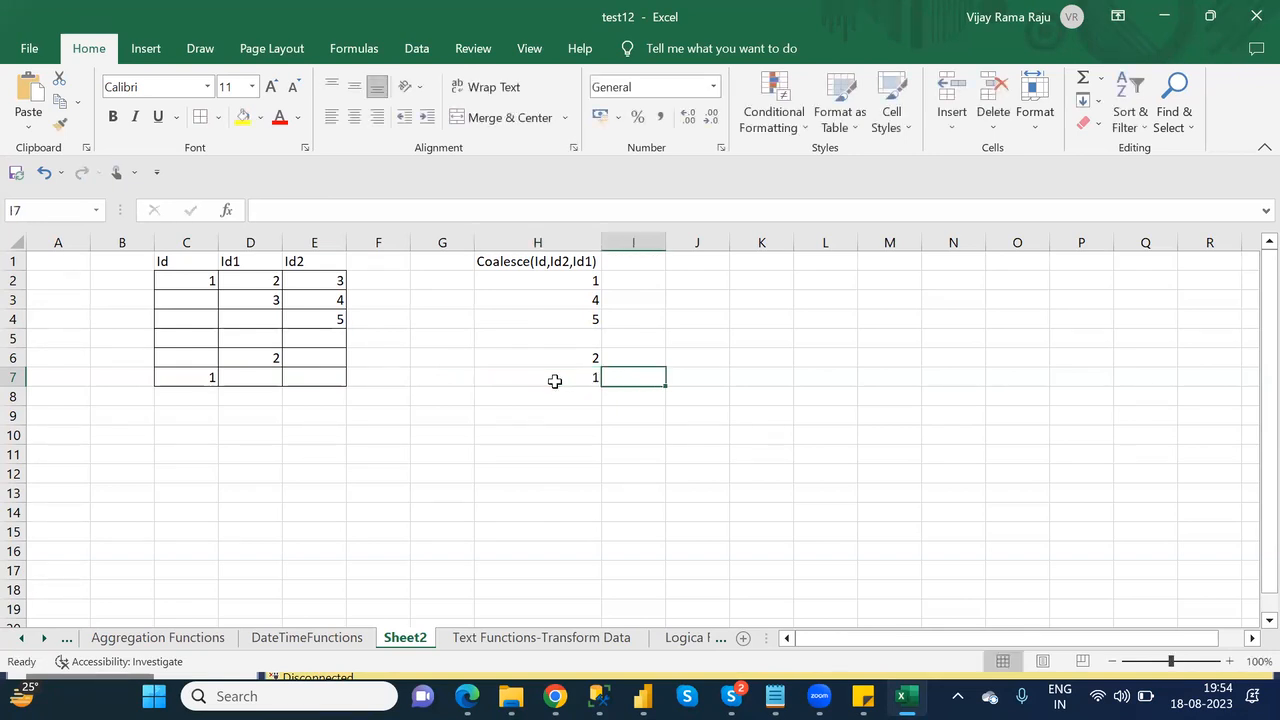
pyautogui.moveTo(514, 254); pyautogui.dragTo(528, 371)
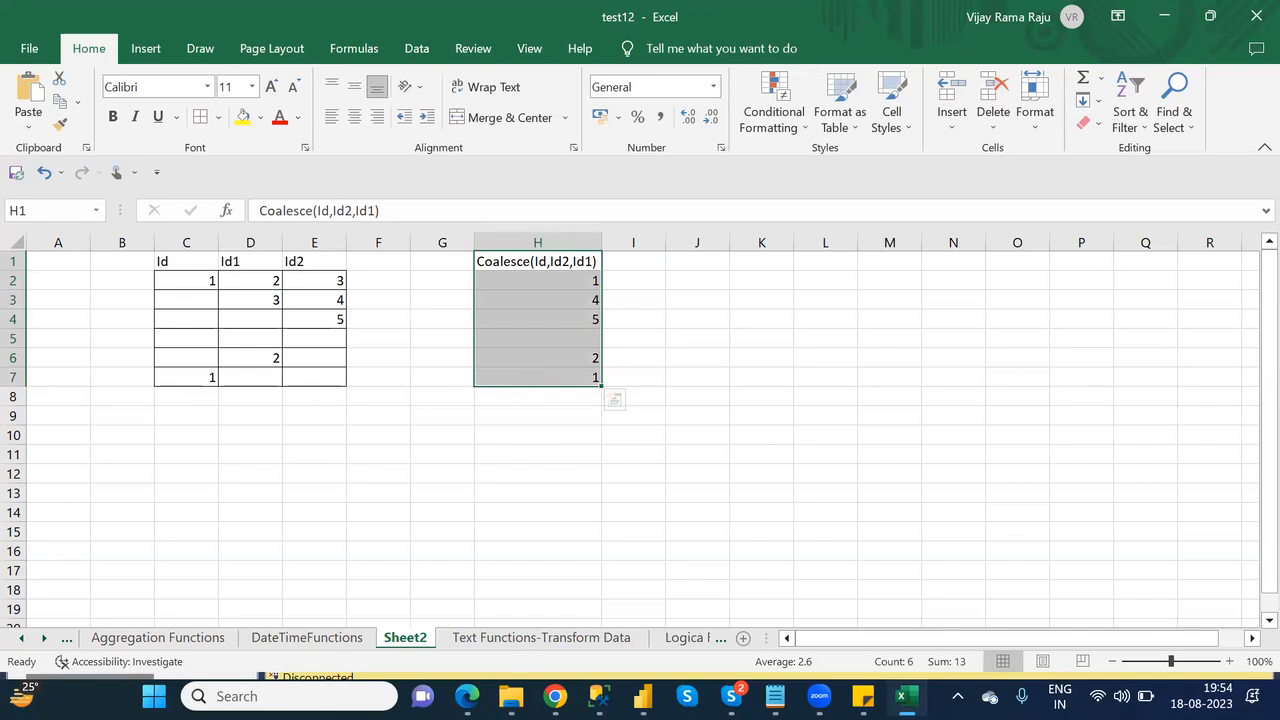
# - Switch to the Power Apps editor, open the A_CategoryFunctions screen and examine the calculated columns at the end of its data table
pyautogui.click(599, 696)
pyautogui.moveTo(555, 696)
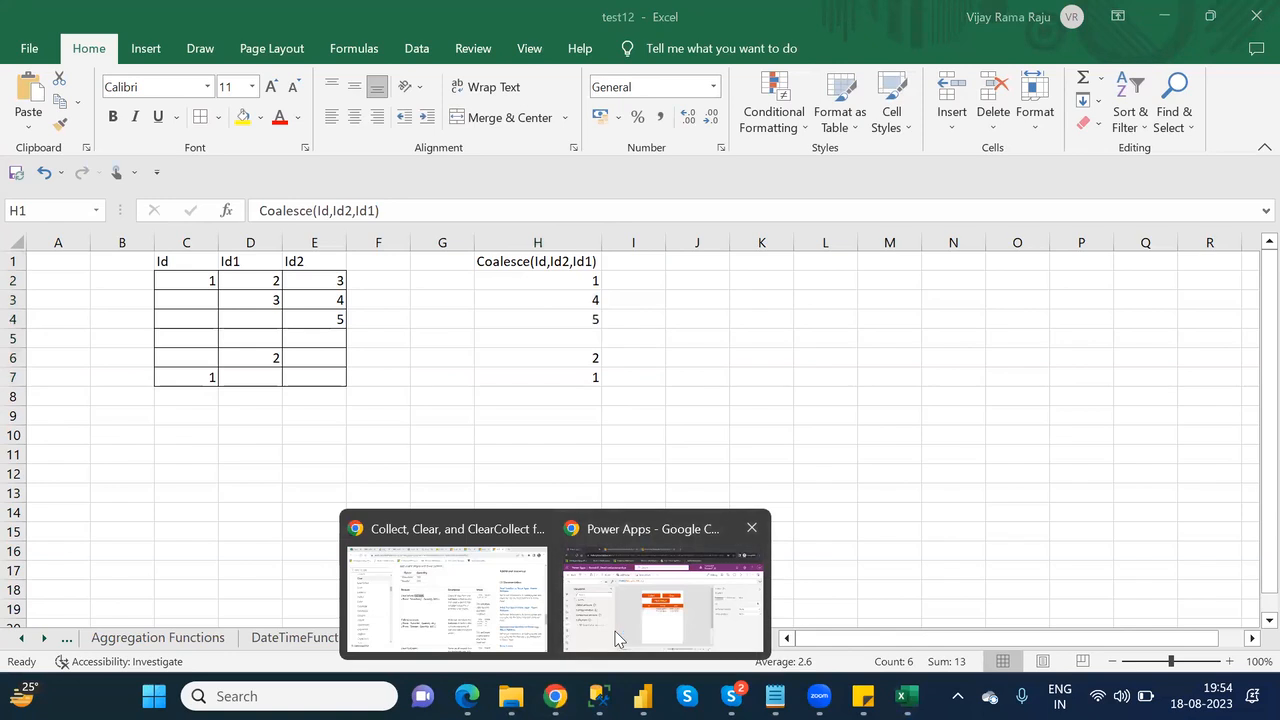
pyautogui.click(617, 640)
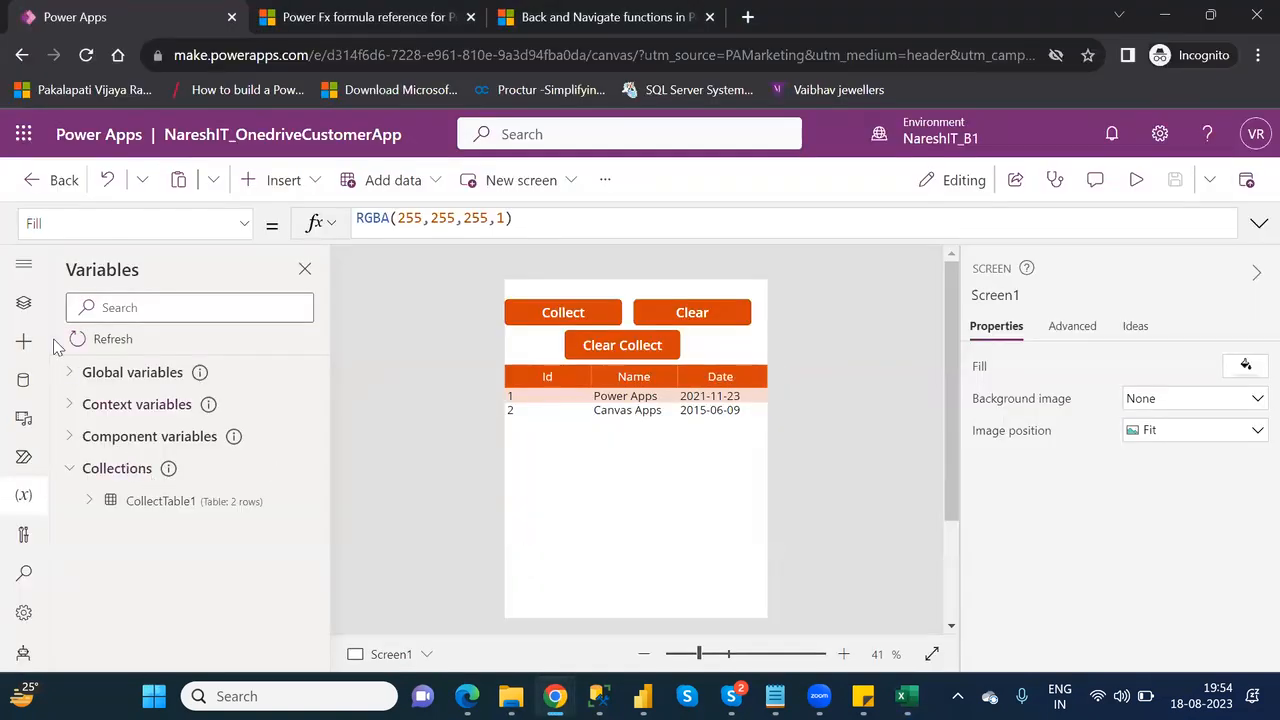
pyautogui.click(24, 302)
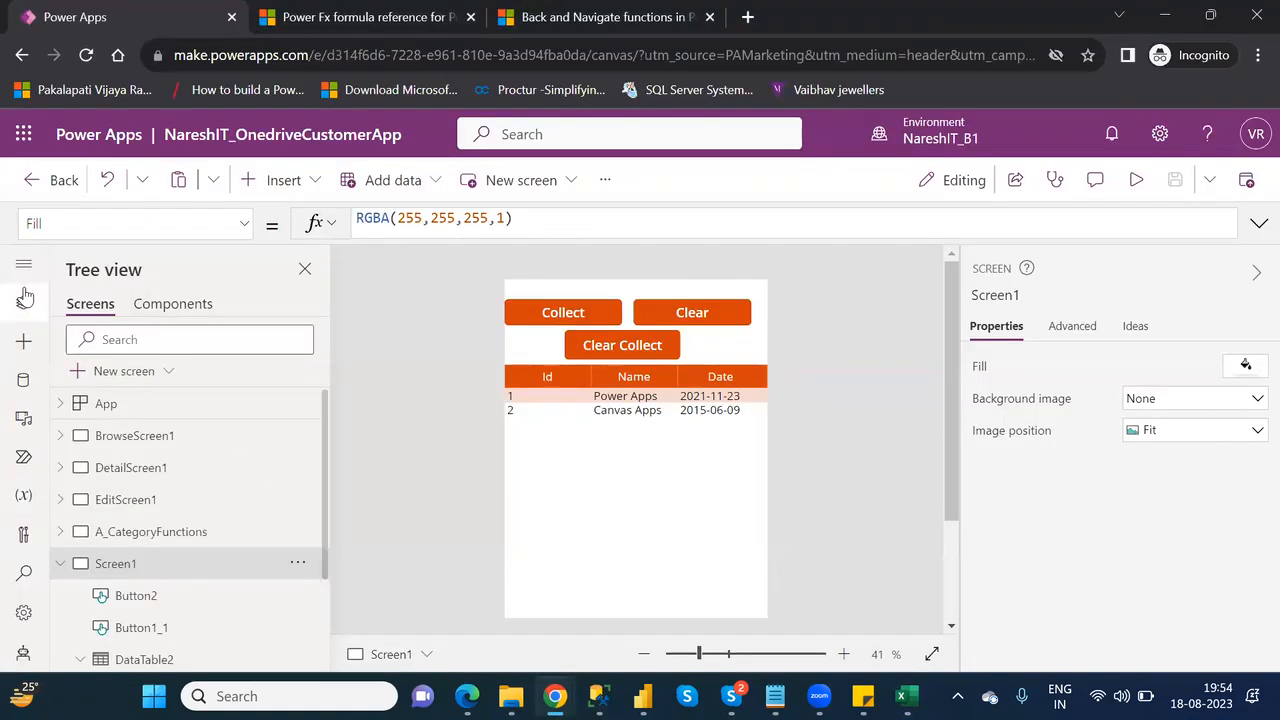
pyautogui.click(152, 530)
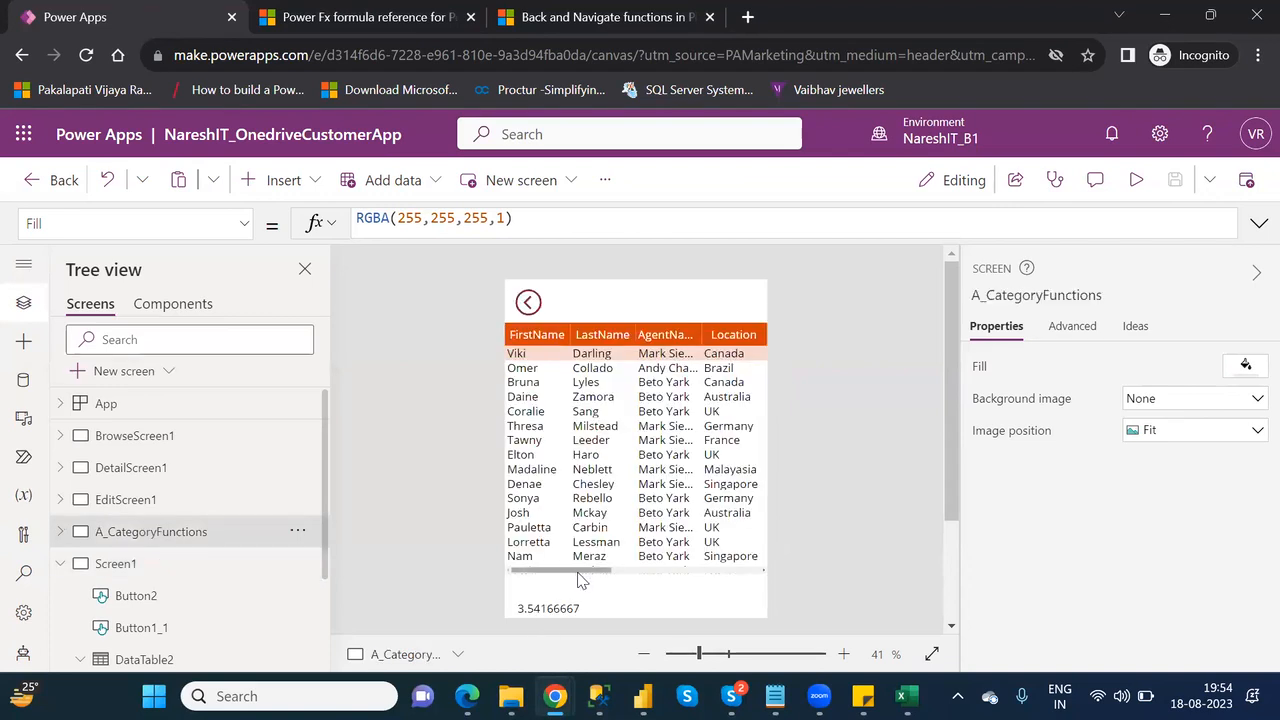
pyautogui.moveTo(578, 574); pyautogui.dragTo(740, 578)
pyautogui.click(740, 577)
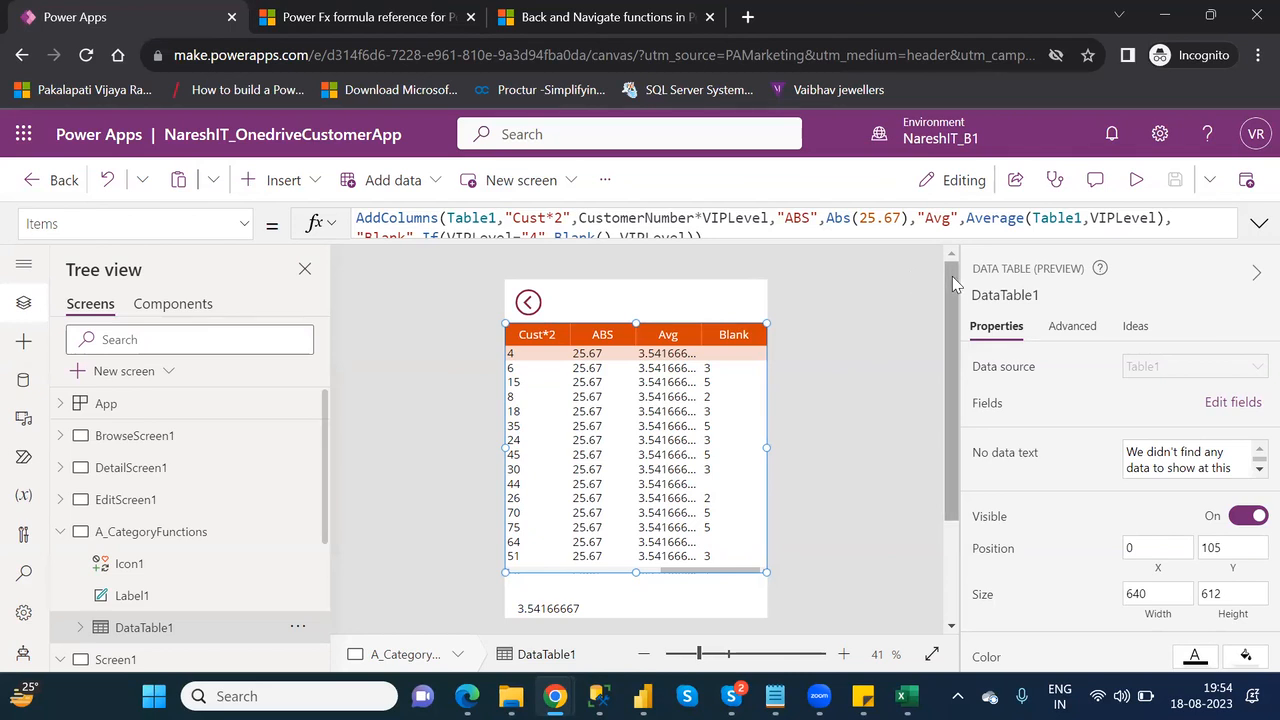
pyautogui.moveTo(952, 276); pyautogui.dragTo(962, 311)
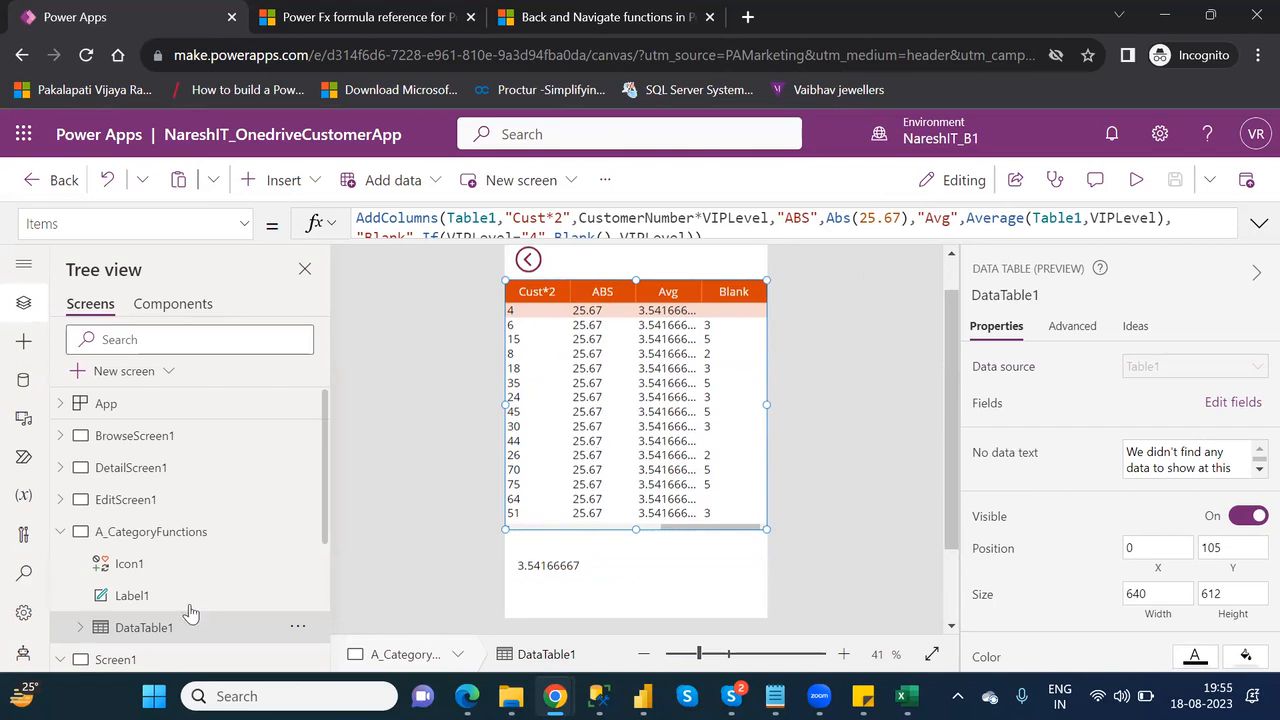
# - Return to Screen1 and shorten the CollectTable1 data table to a height of about 212
pyautogui.click(60, 533)
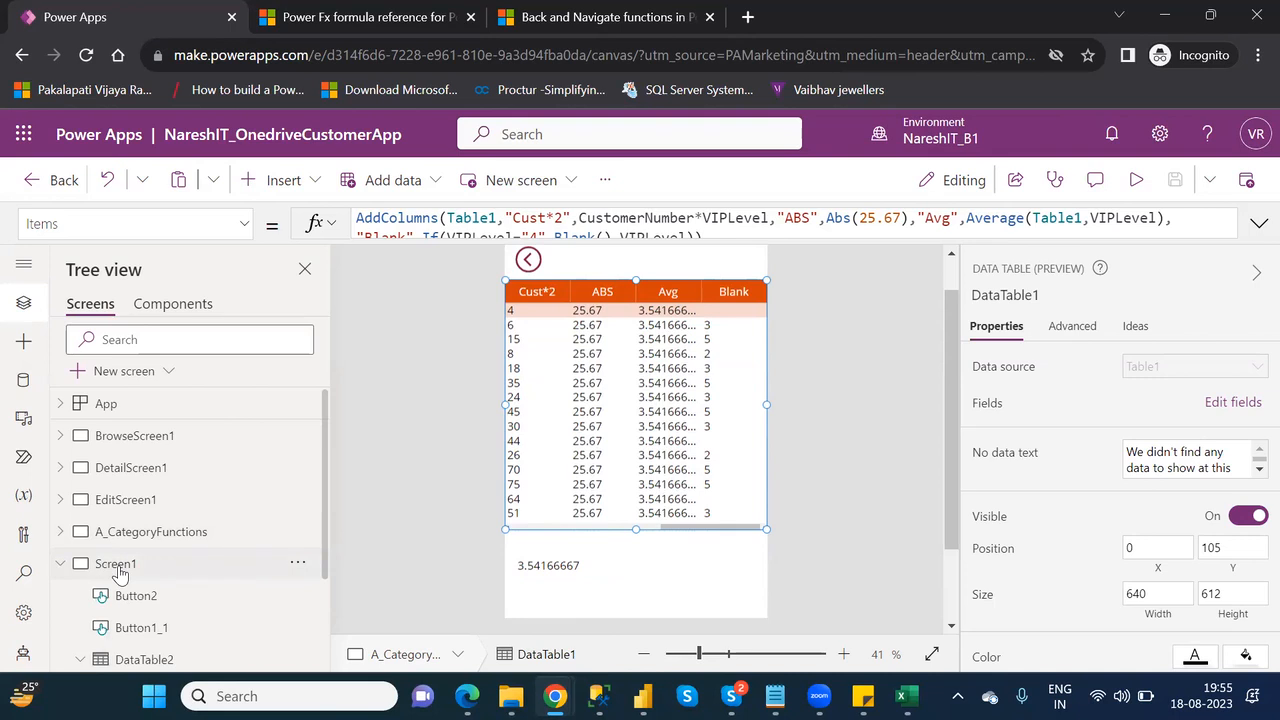
pyautogui.click(116, 565)
pyautogui.click(604, 390)
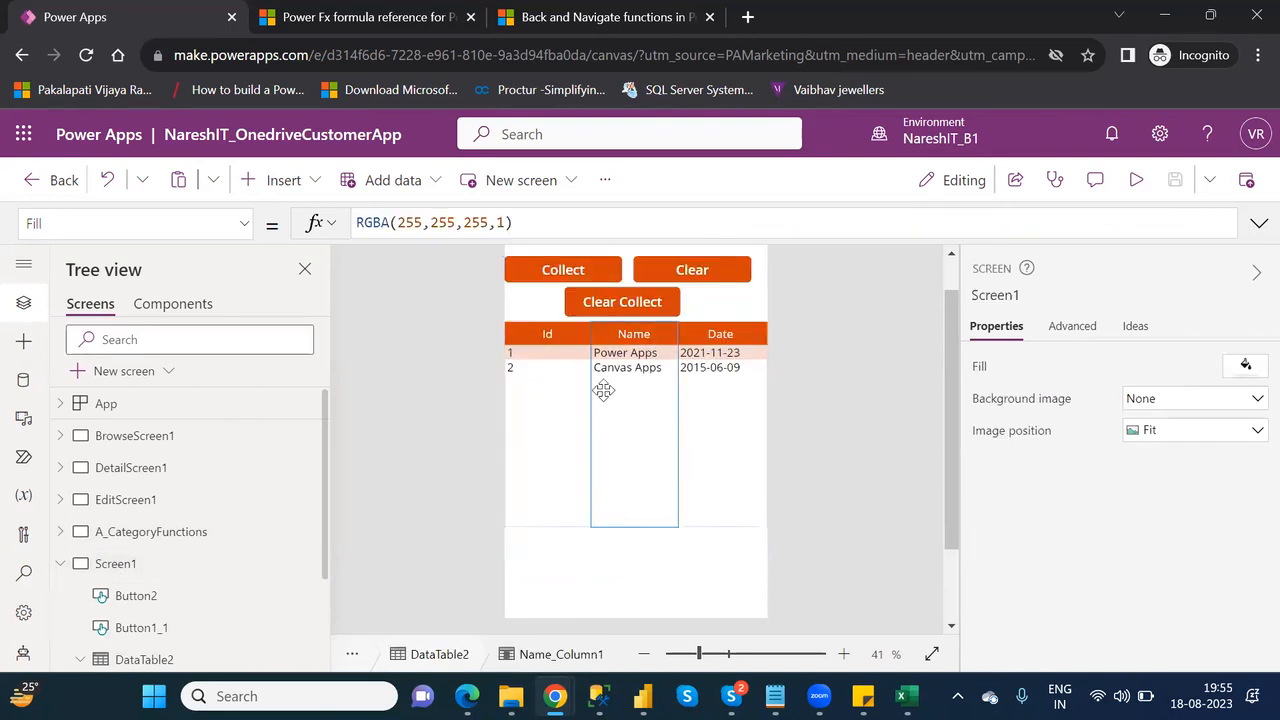
pyautogui.click(140, 660)
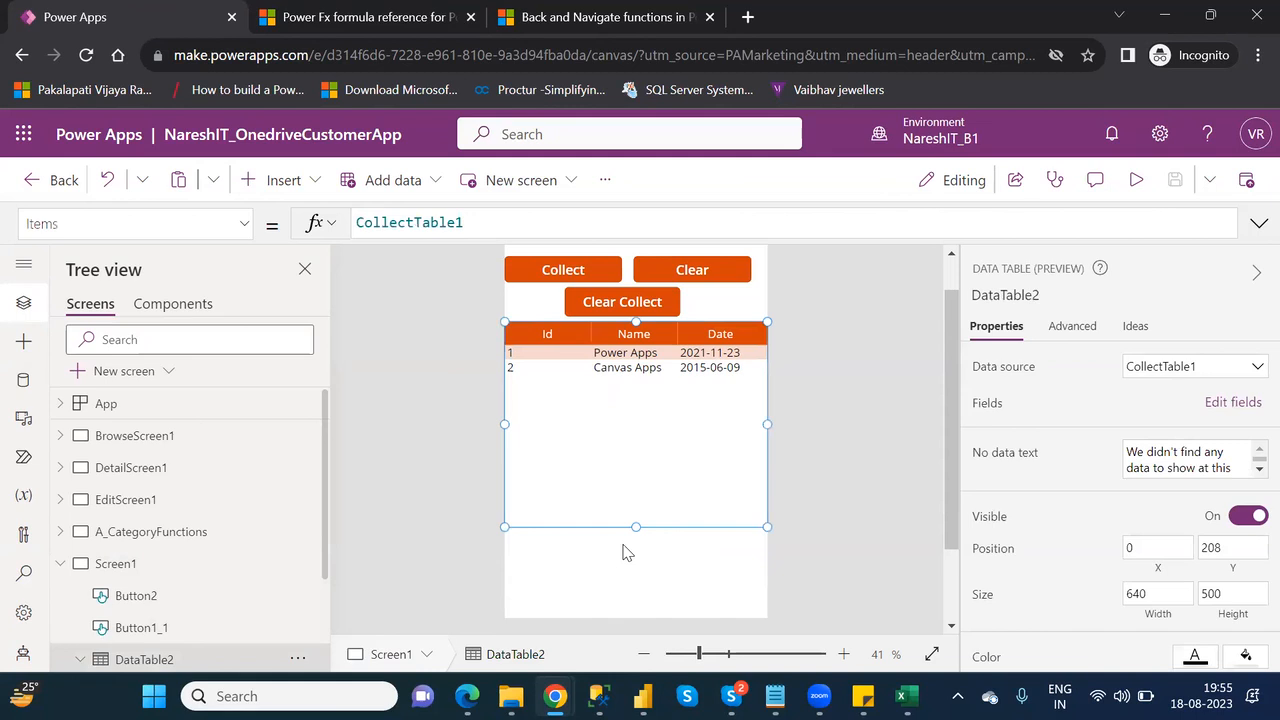
pyautogui.moveTo(636, 528); pyautogui.dragTo(634, 410)
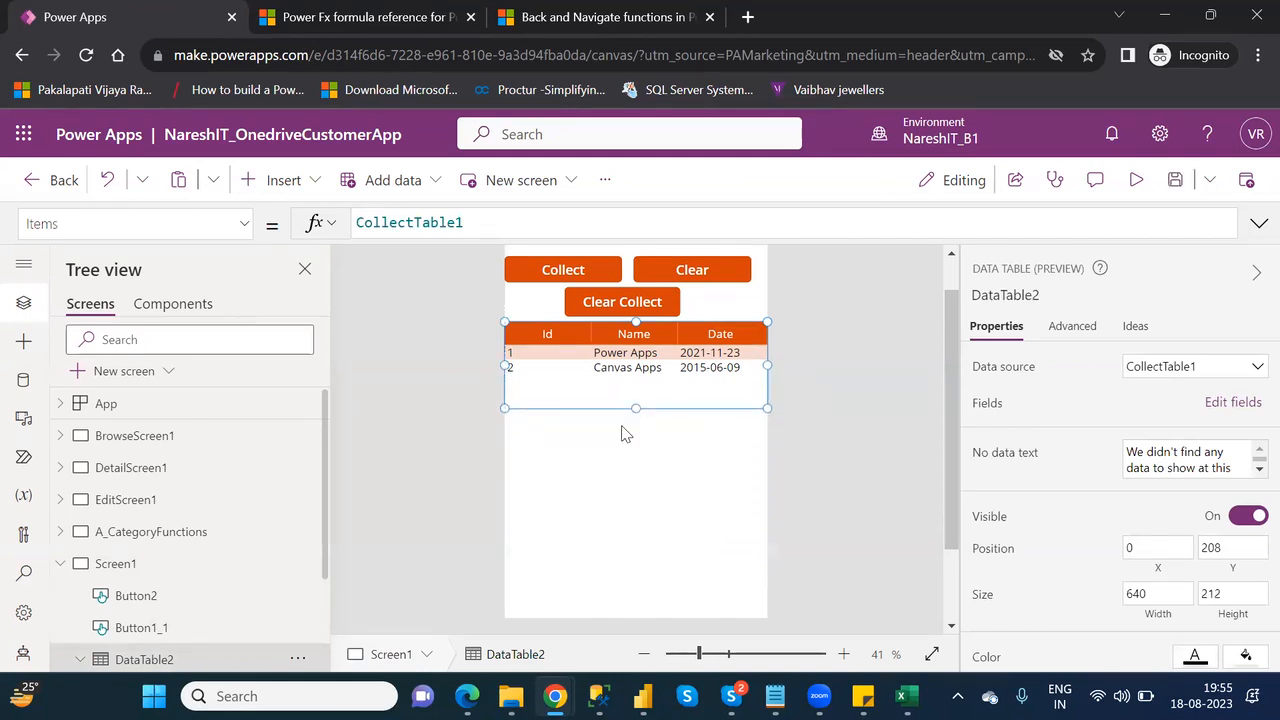
# - Insert a second data table on Screen1 and place it below the existing one, at about Y 444
pyautogui.click(285, 180)
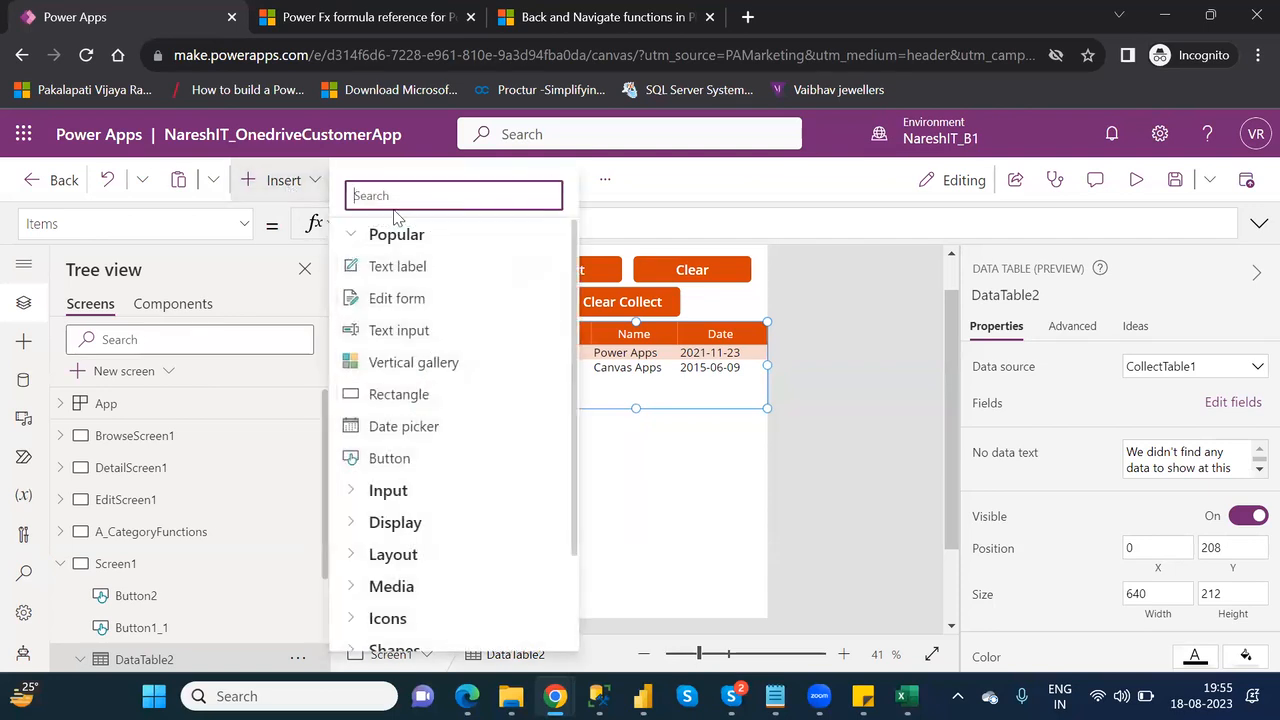
pyautogui.write('data')
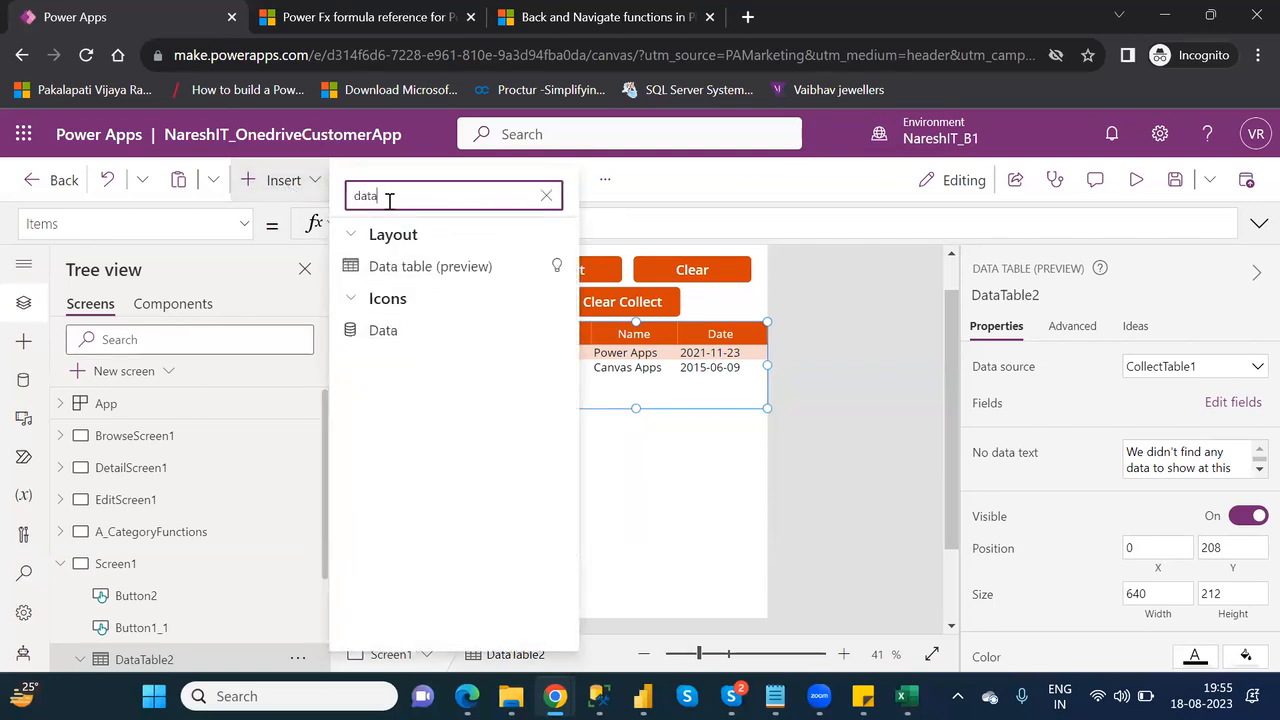
pyautogui.click(416, 267)
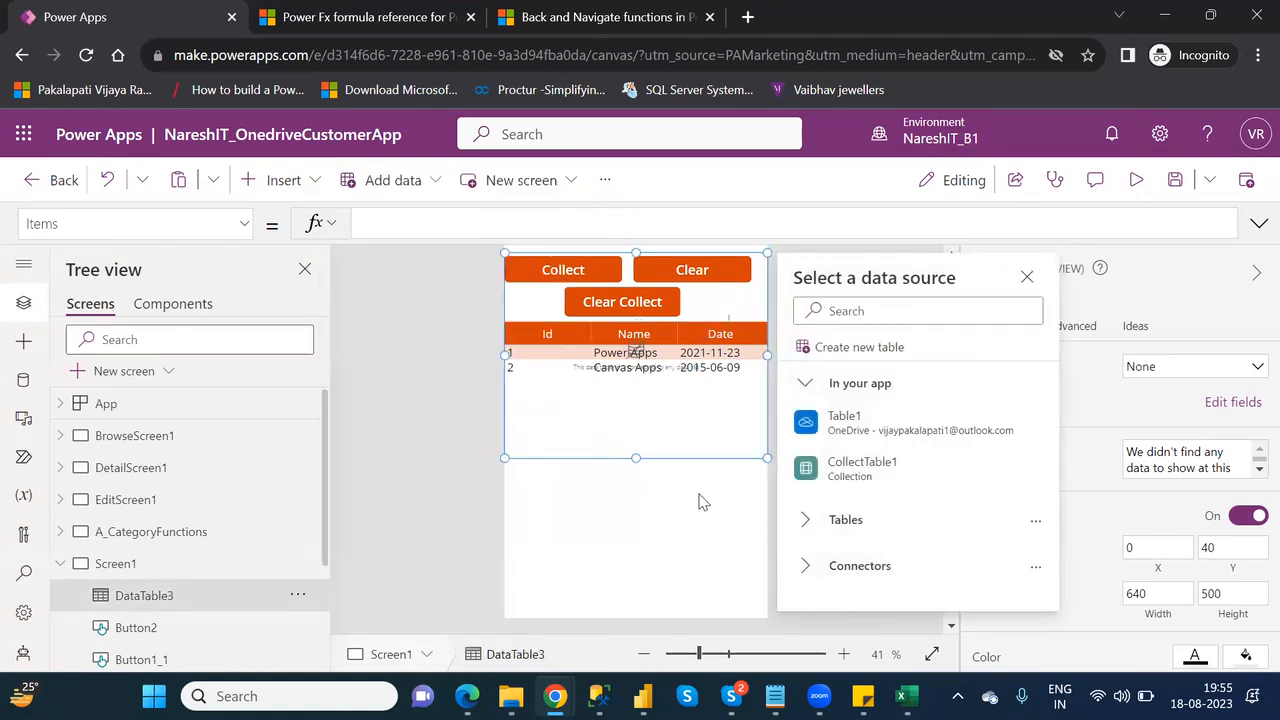
pyautogui.click(720, 462)
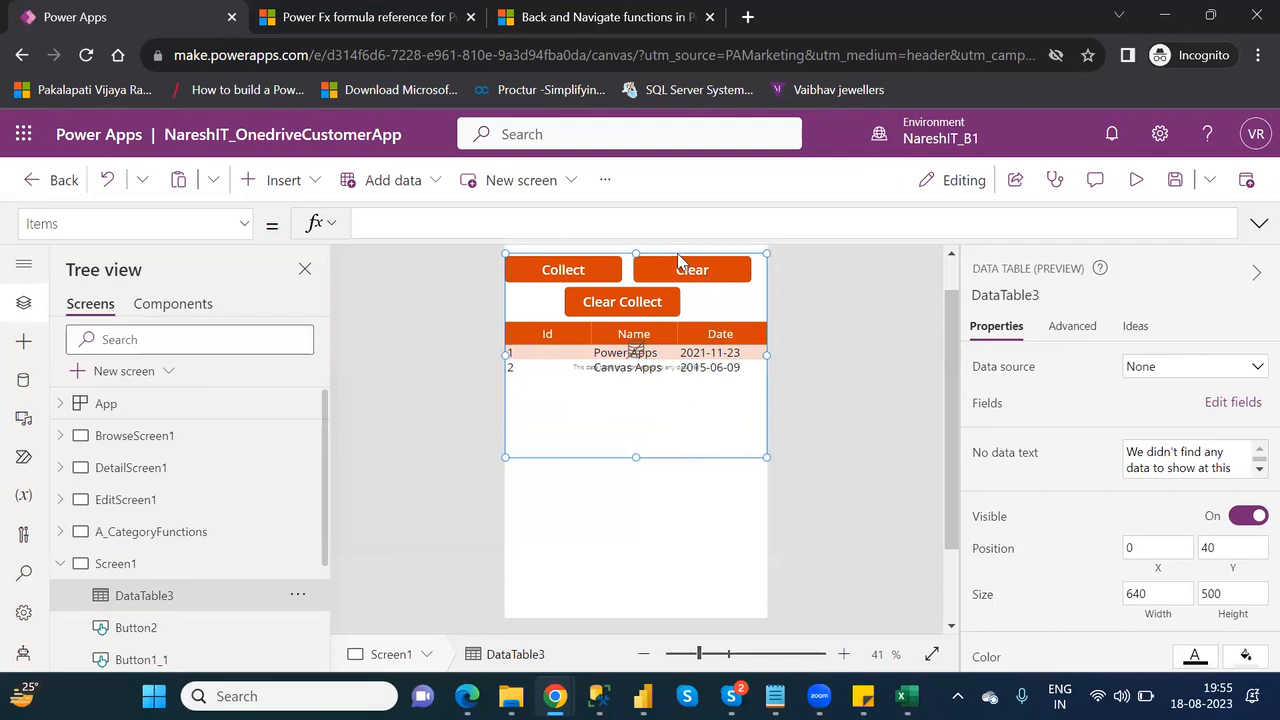
pyautogui.moveTo(747, 250); pyautogui.dragTo(737, 411)
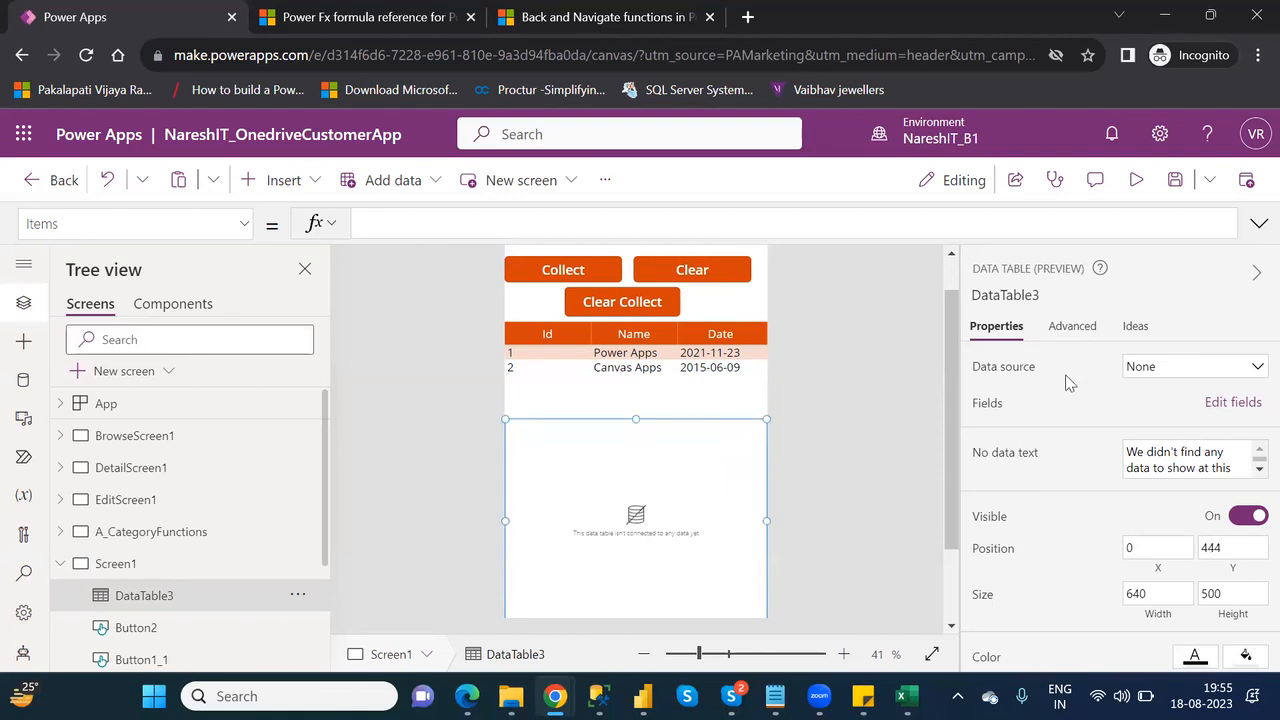
# - Connect the new data table to the OneDrive data source Table1
pyautogui.click(1176, 370)
pyautogui.click(1176, 372)
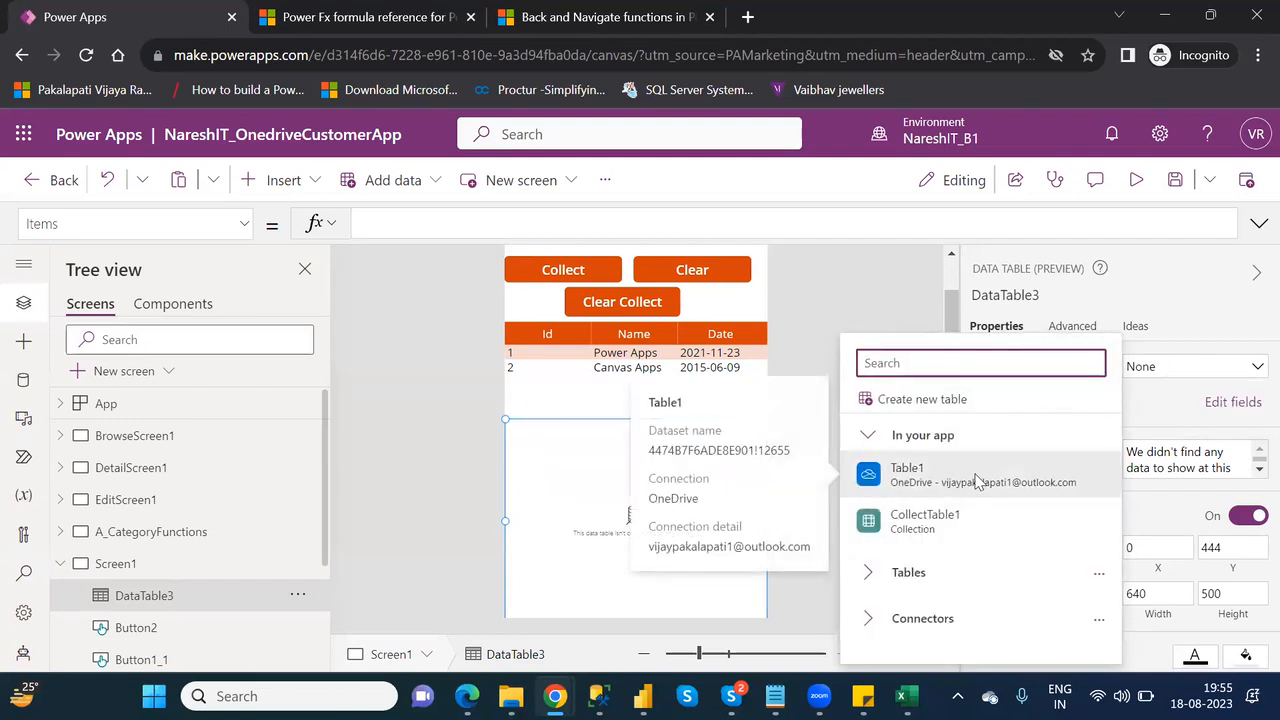
pyautogui.click(983, 490)
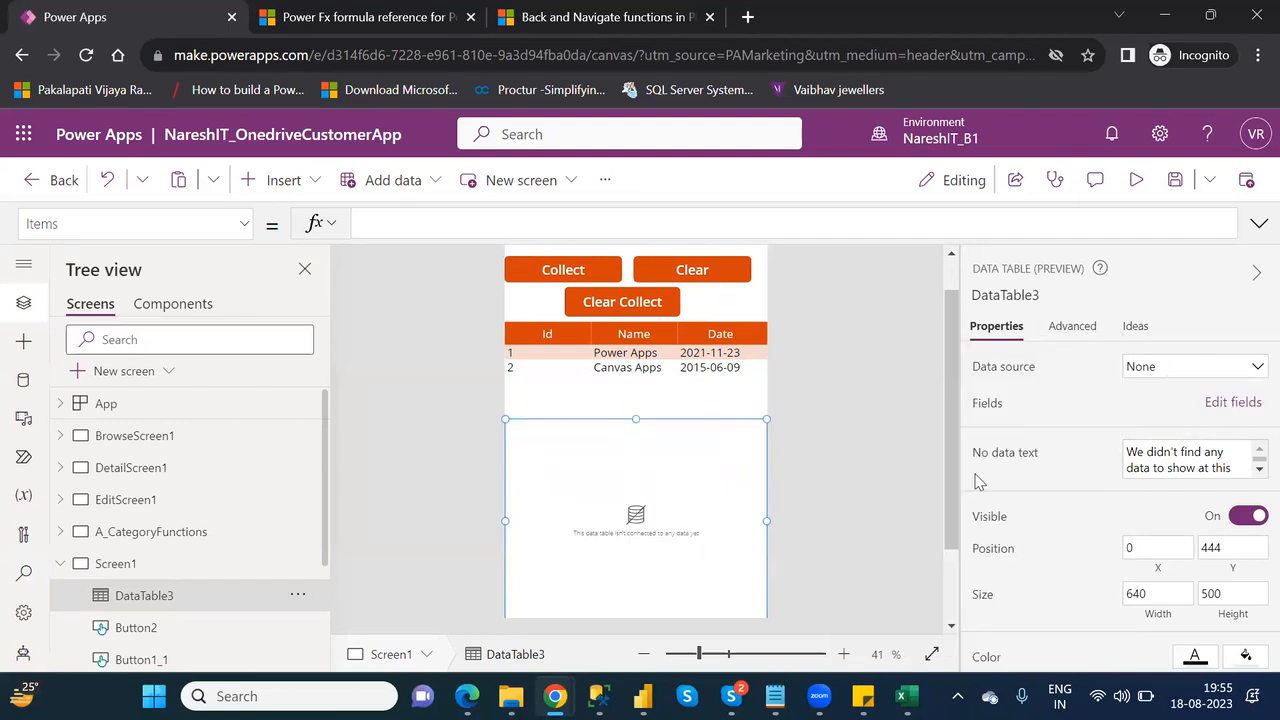
# - Add the fields AgentName, CustomerNumber, DateJoined and FirstName to the new data table
pyautogui.click(1222, 405)
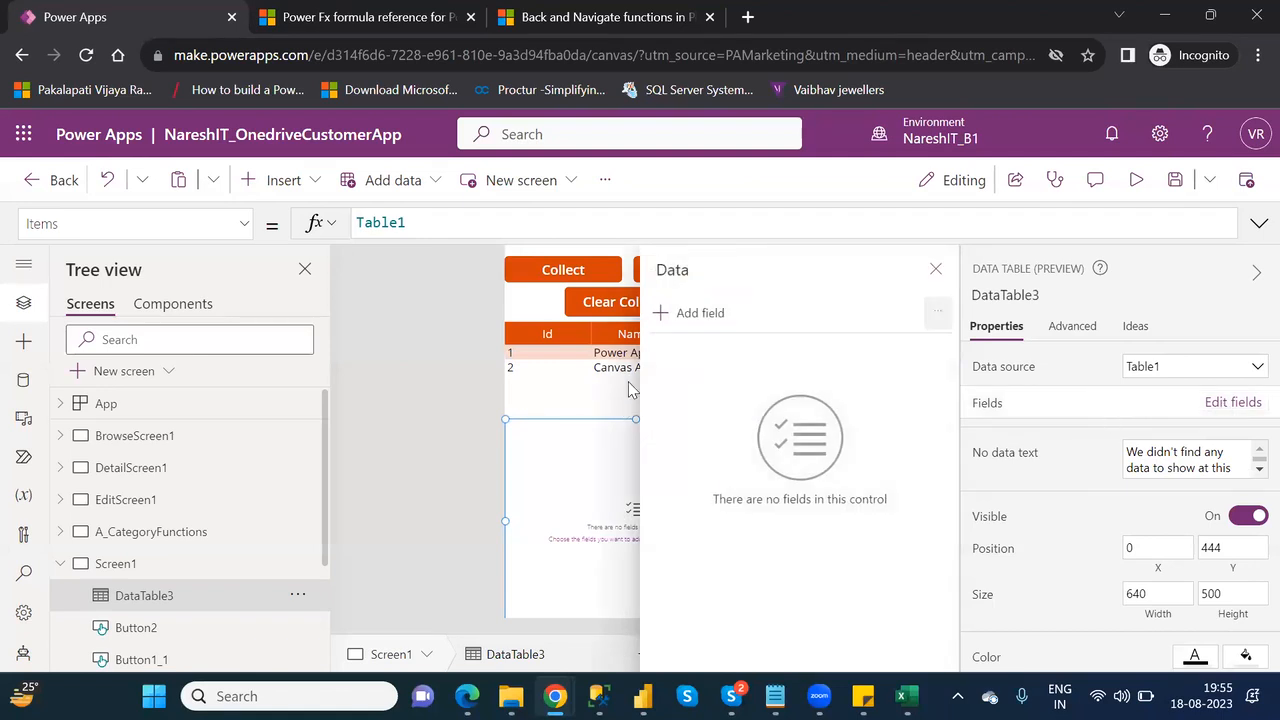
pyautogui.click(701, 316)
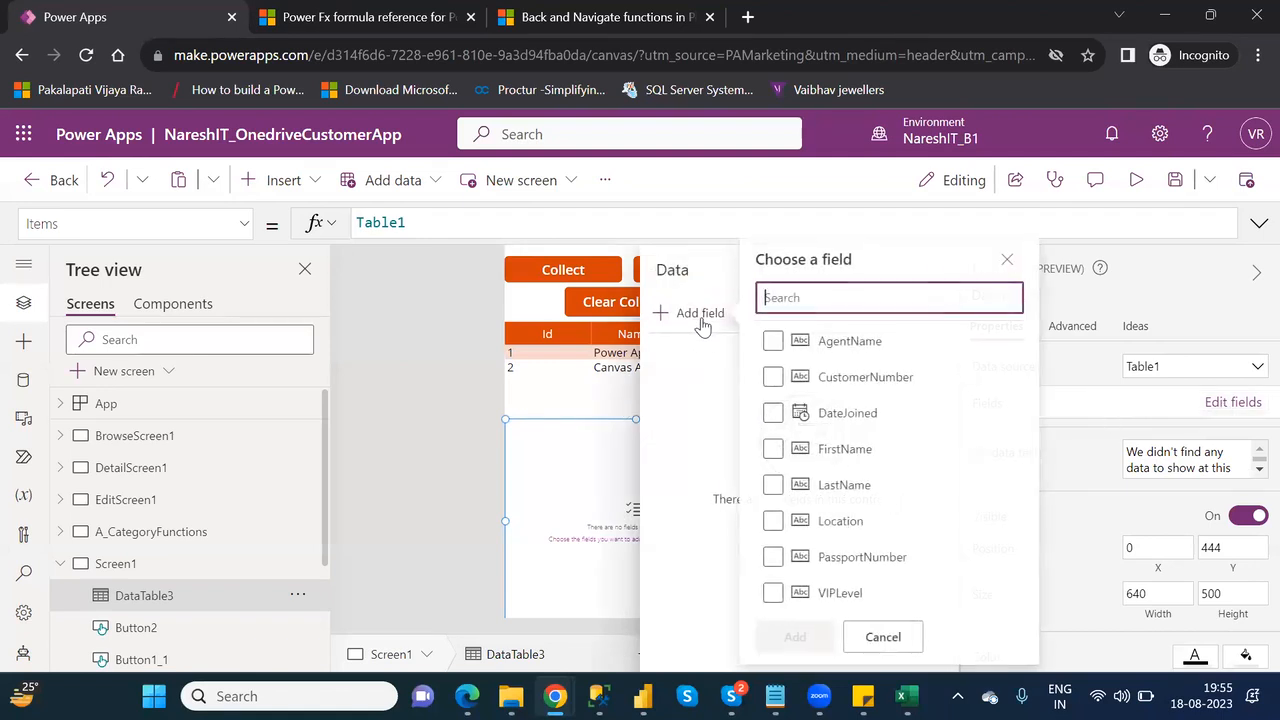
pyautogui.click(774, 342)
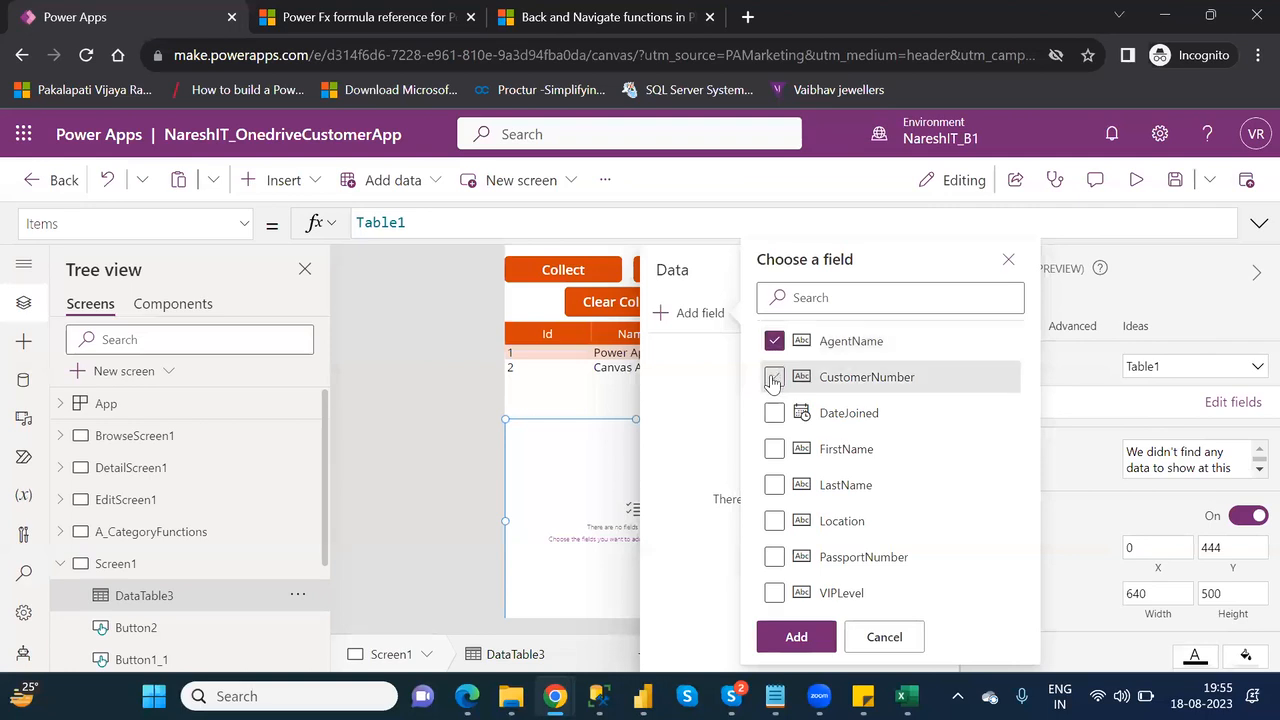
pyautogui.click(773, 380)
pyautogui.click(774, 416)
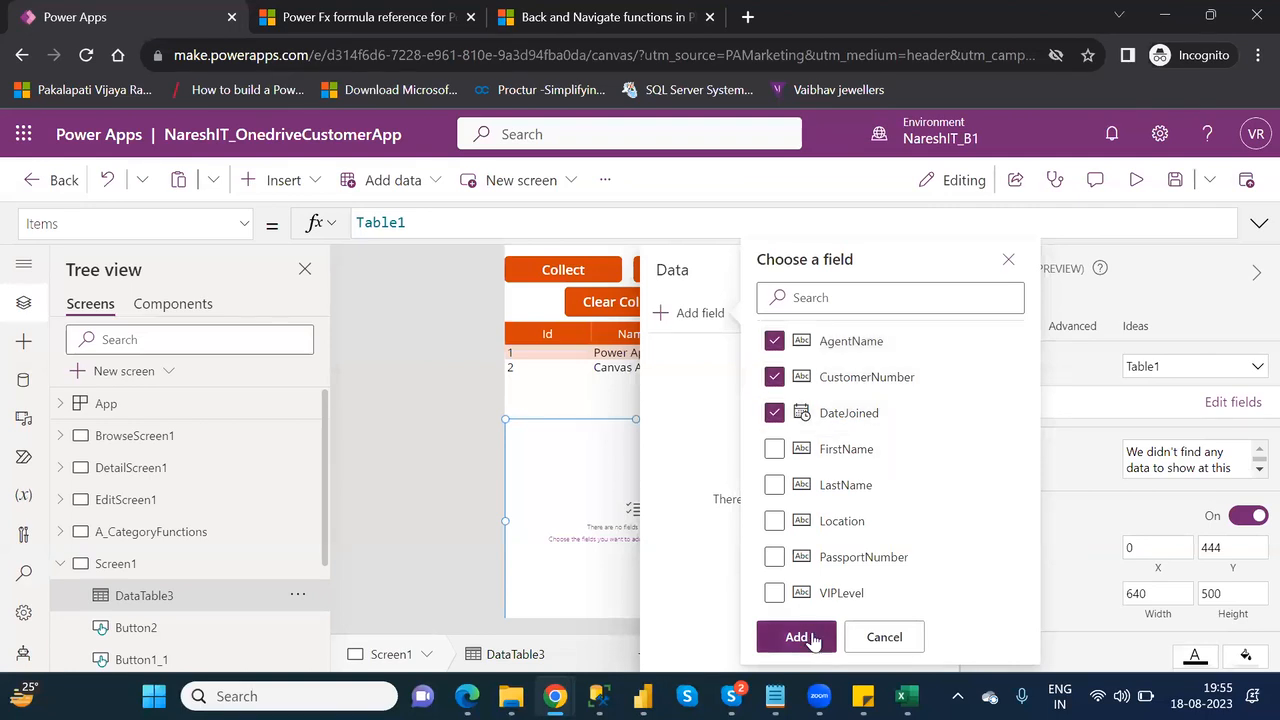
pyautogui.click(774, 449)
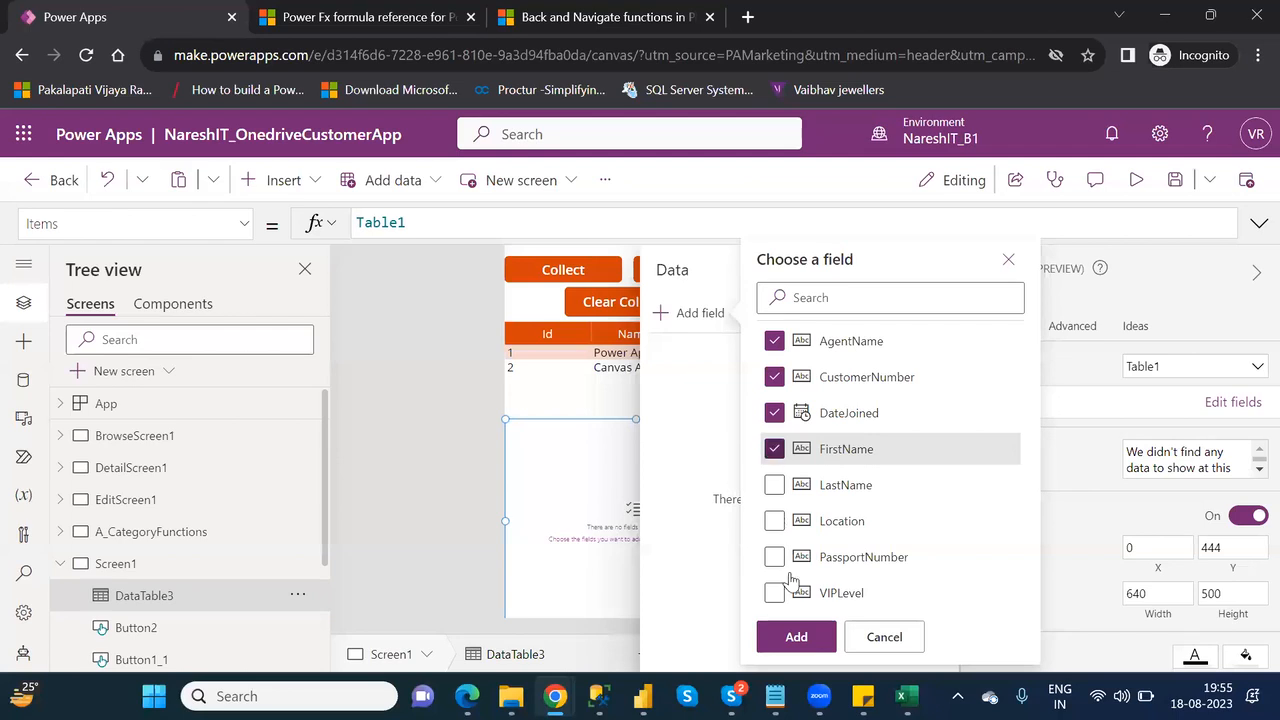
pyautogui.click(810, 636)
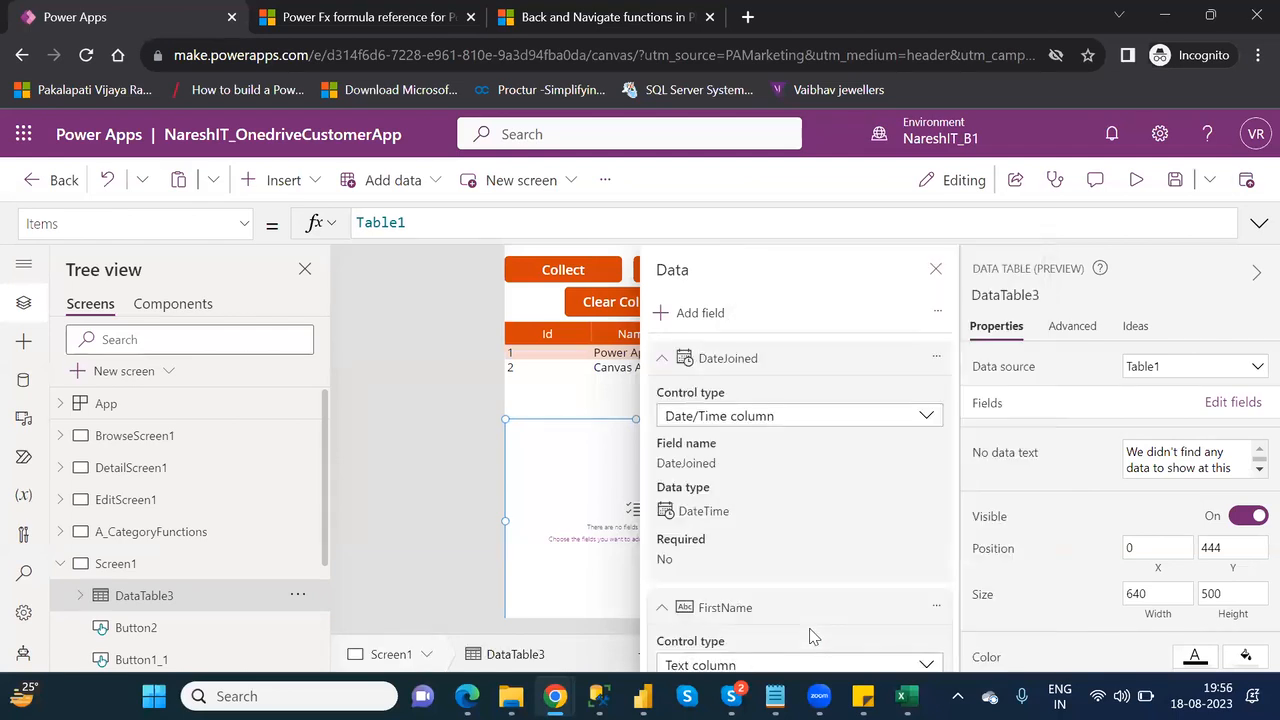
# - Close the field list and wrap Table1 in an AddColumns function in the new data table's Items formula
pyautogui.click(936, 269)
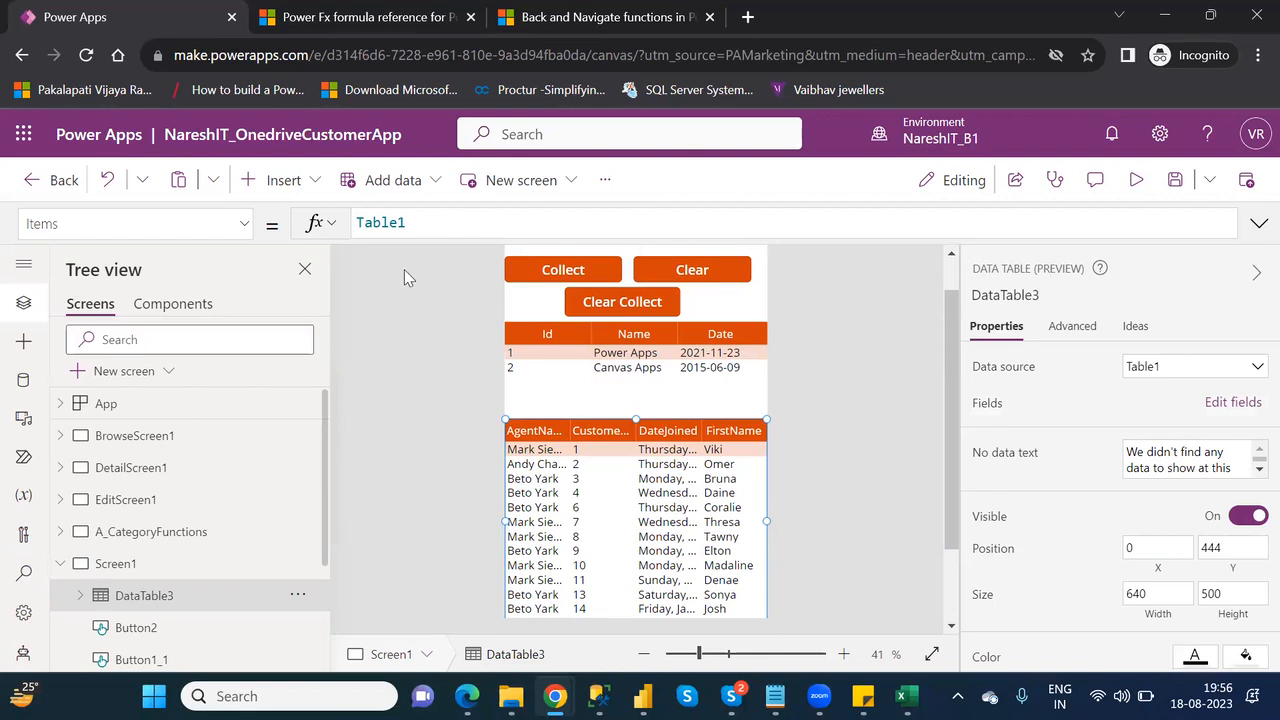
pyautogui.click(358, 222)
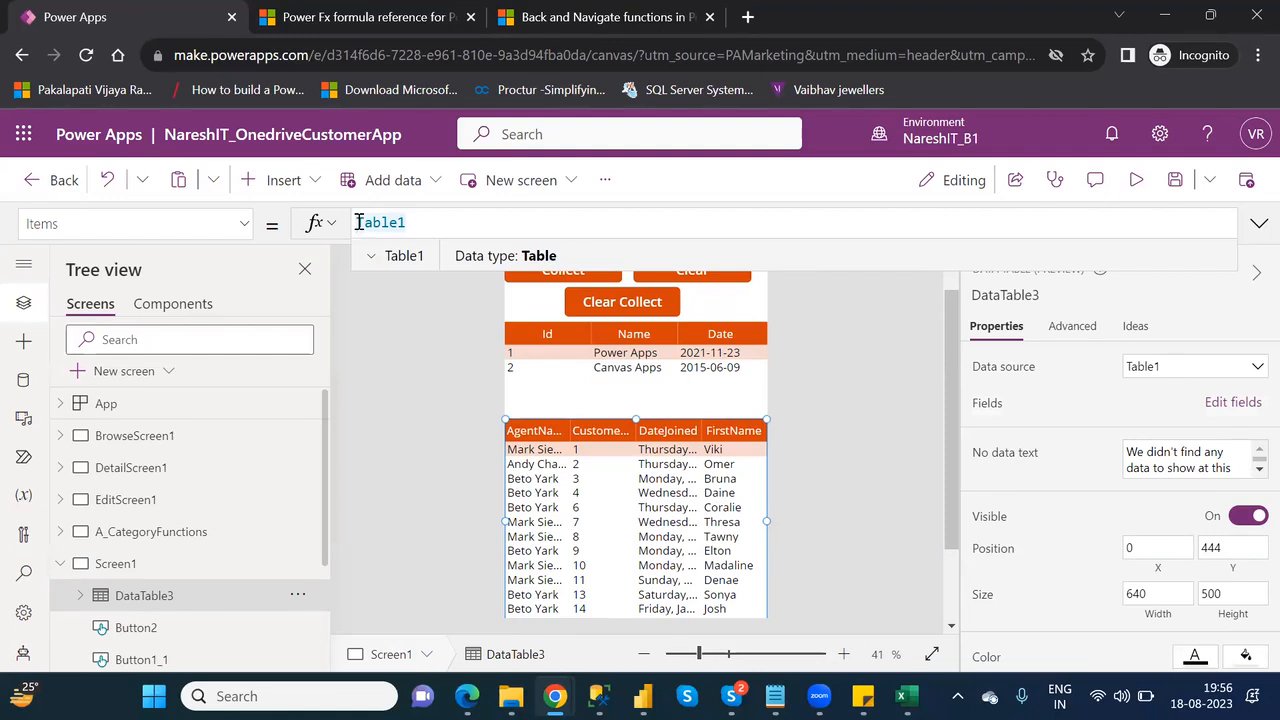
pyautogui.click(358, 222)
pyautogui.write('Add')
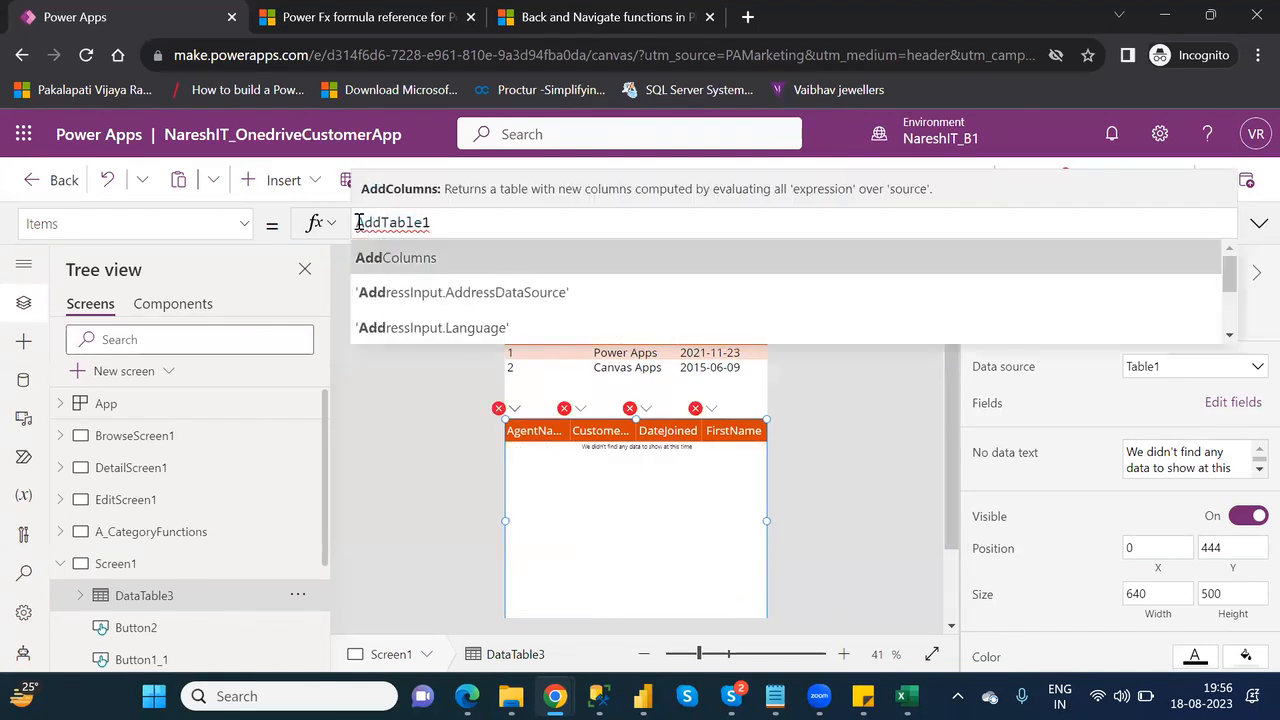
pyautogui.press('Tab')
pyautogui.press('Right')
pyautogui.press('Right')
pyautogui.press('Right')
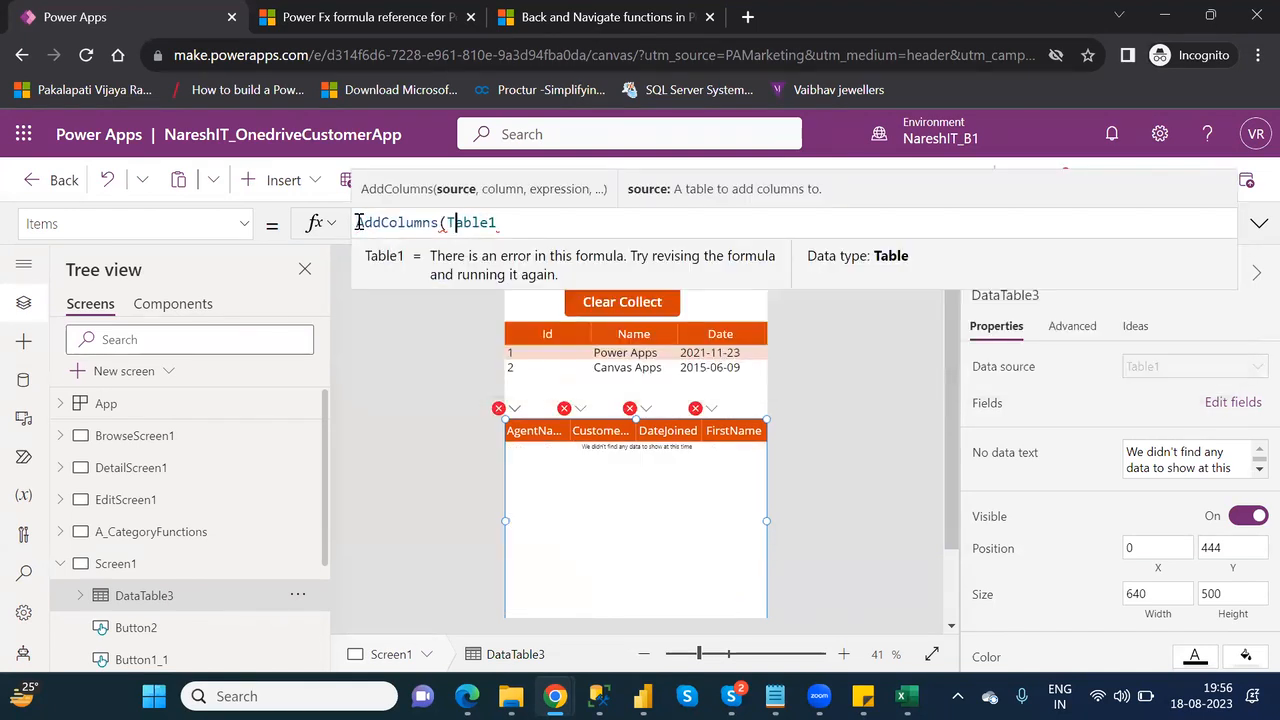
pyautogui.press('Right')
pyautogui.press('Right')
pyautogui.write(',')
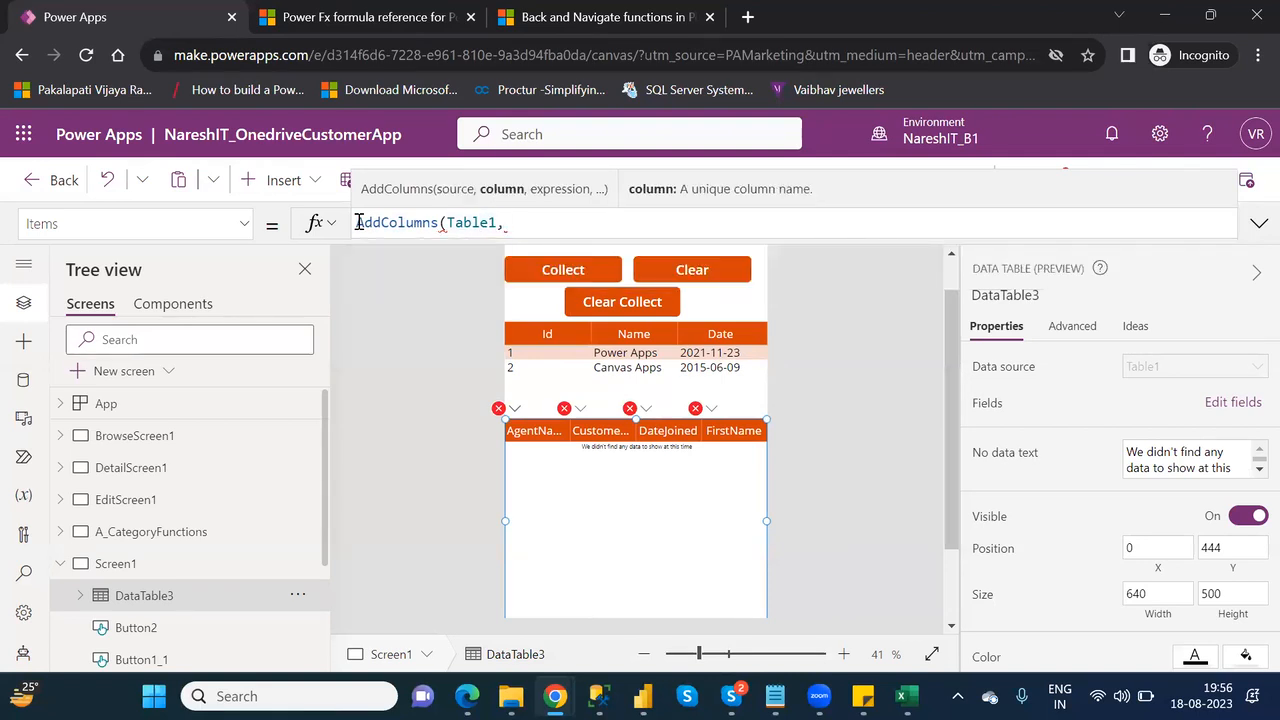
# - Enter "Coalesce1" as the new column's name in the AddColumns formula
pyautogui.write('""')
pyautogui.press('Left')
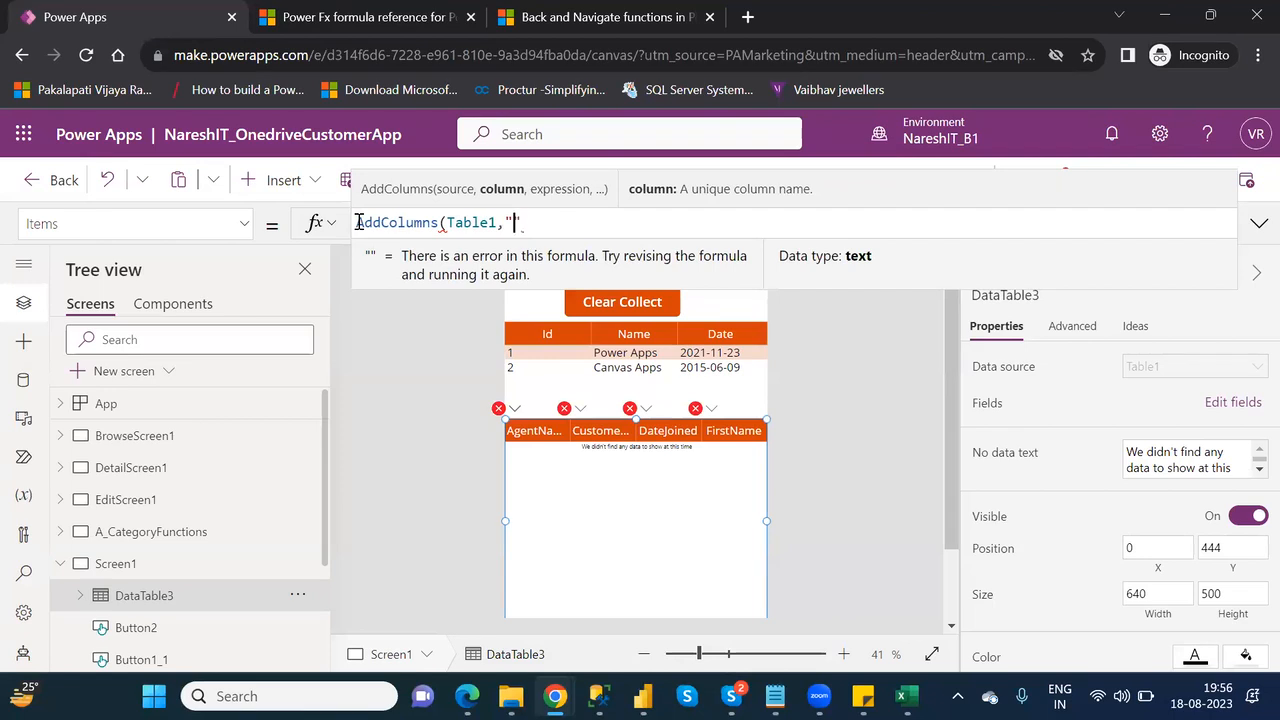
pyautogui.write('COl')
pyautogui.press('BackSpace')
pyautogui.press('BackSpace')
pyautogui.write('ol')
pyautogui.press('Left')
pyautogui.write('alesce')
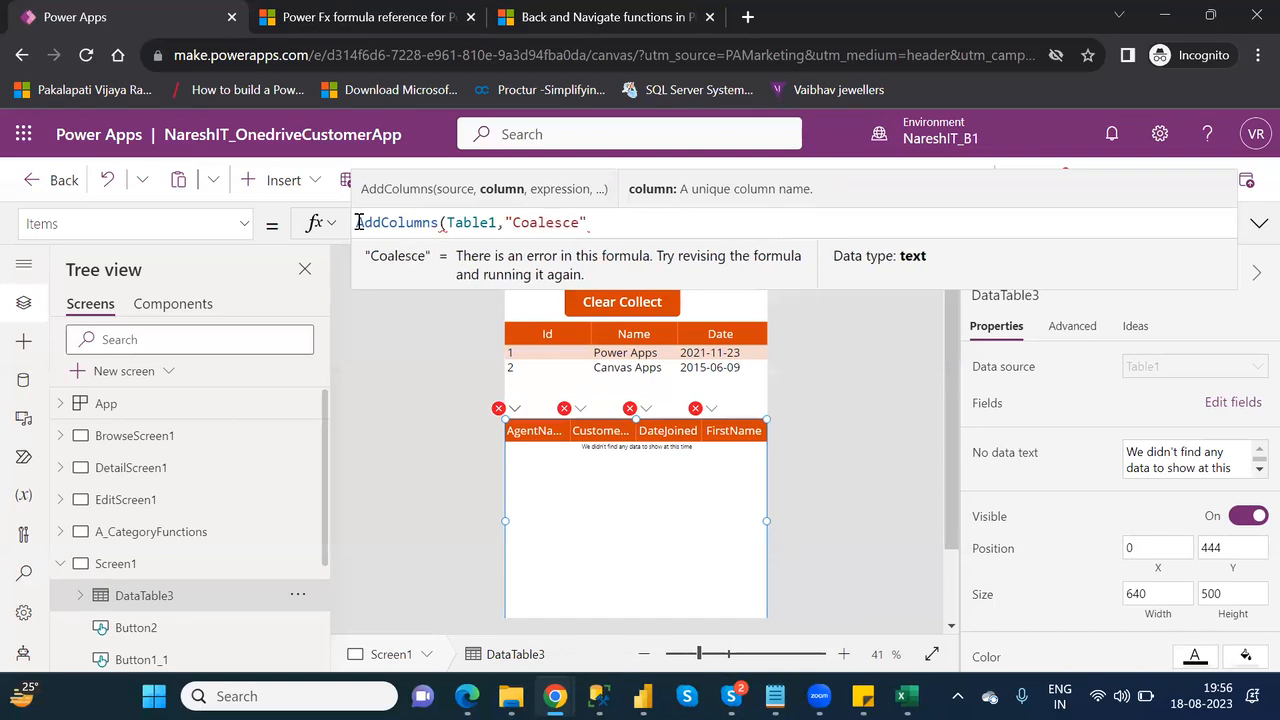
pyautogui.write('1"')
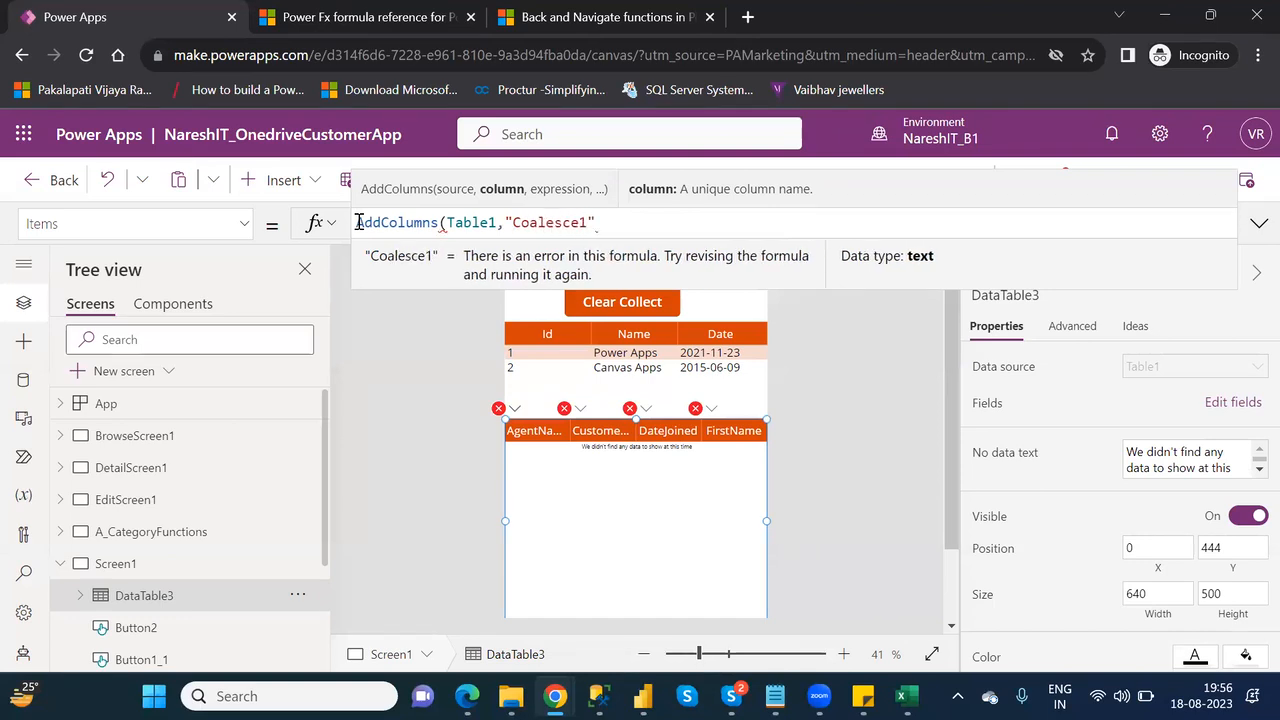
pyautogui.write(',')
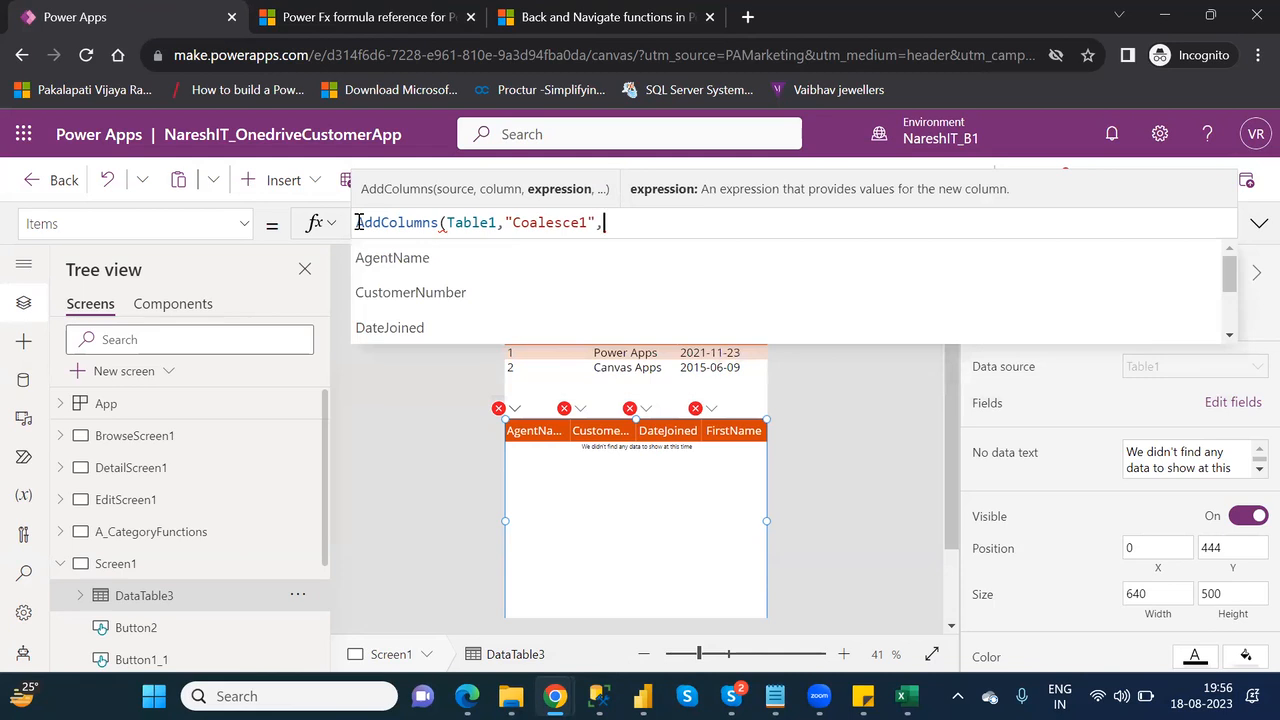
# - Complete the AddColumns formula with the expression Coalesce(AgentName,CustomerNumber) for the new column
pyautogui.write('col')
pyautogui.press('BackSpace')
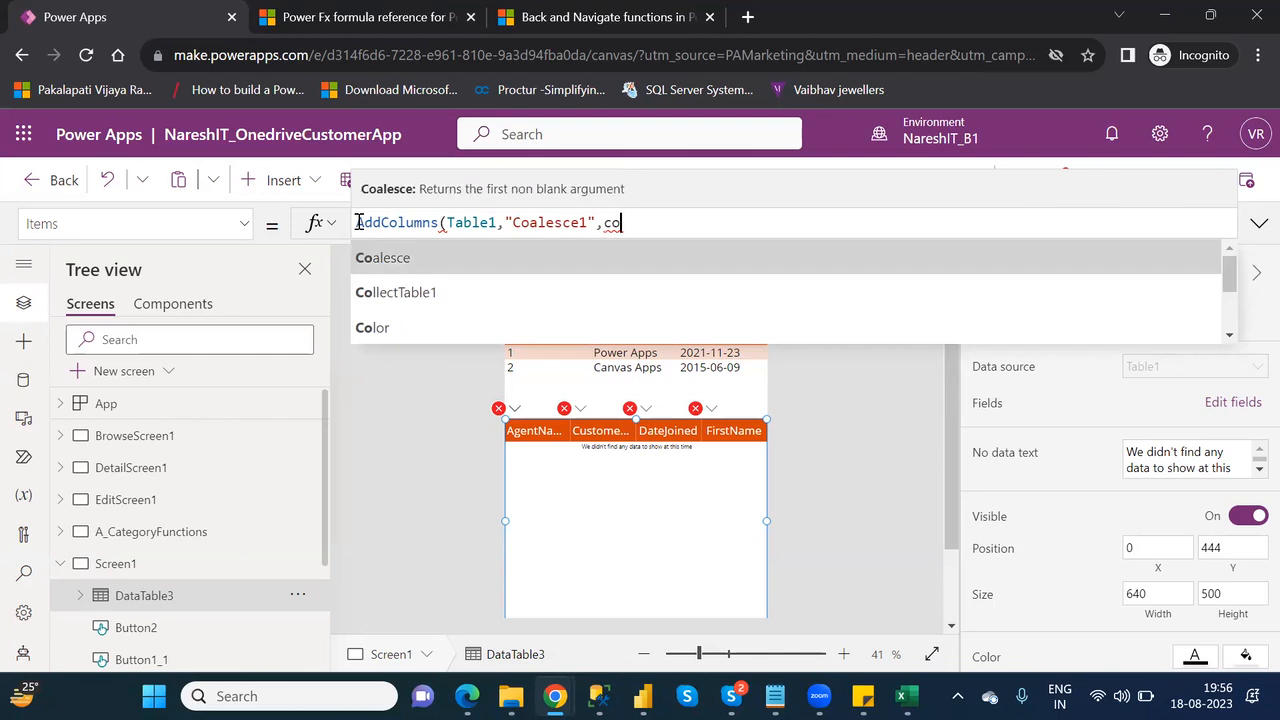
pyautogui.press('Tab')
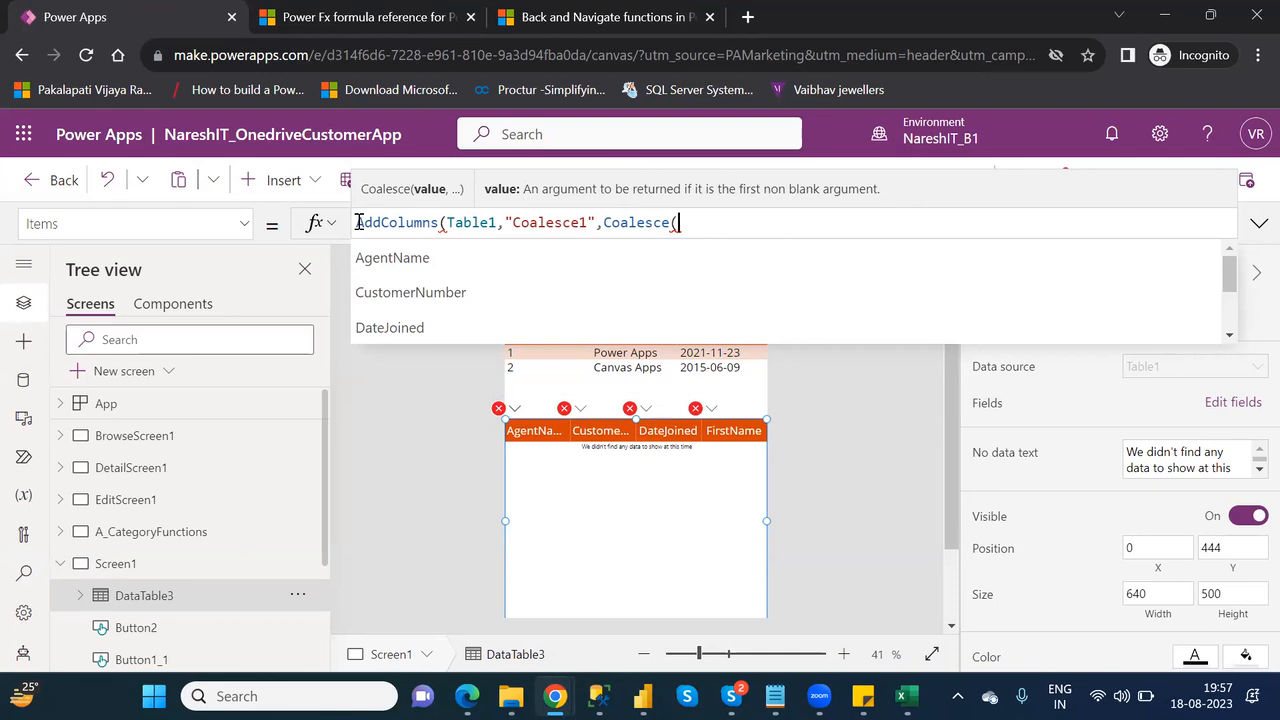
pyautogui.write('ag')
pyautogui.press('Tab')
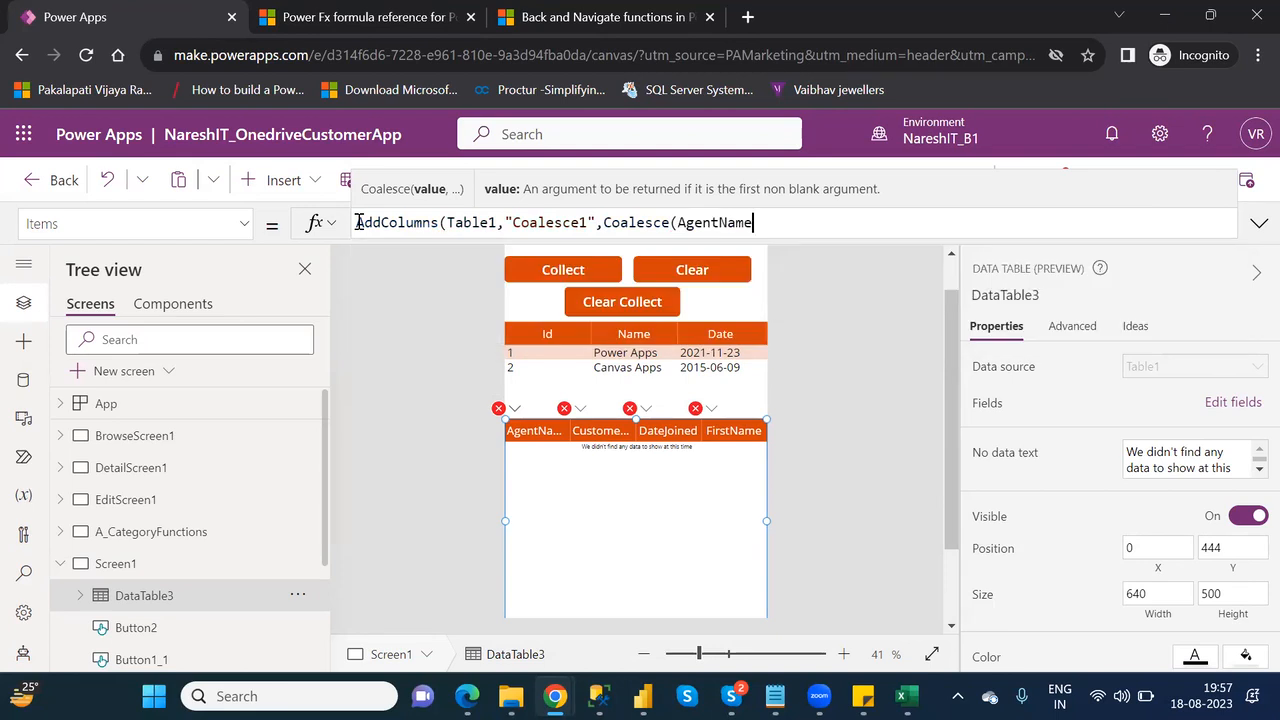
pyautogui.write(',')
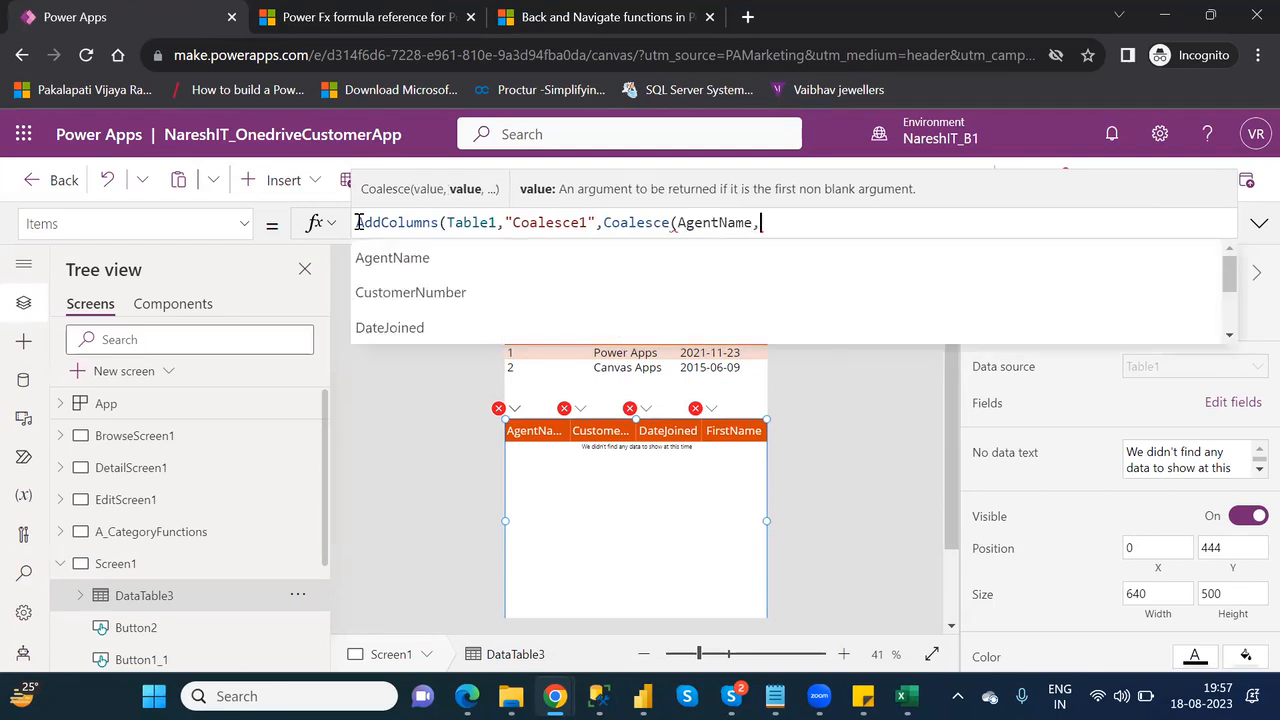
pyautogui.press('Down')
pyautogui.press('Down')
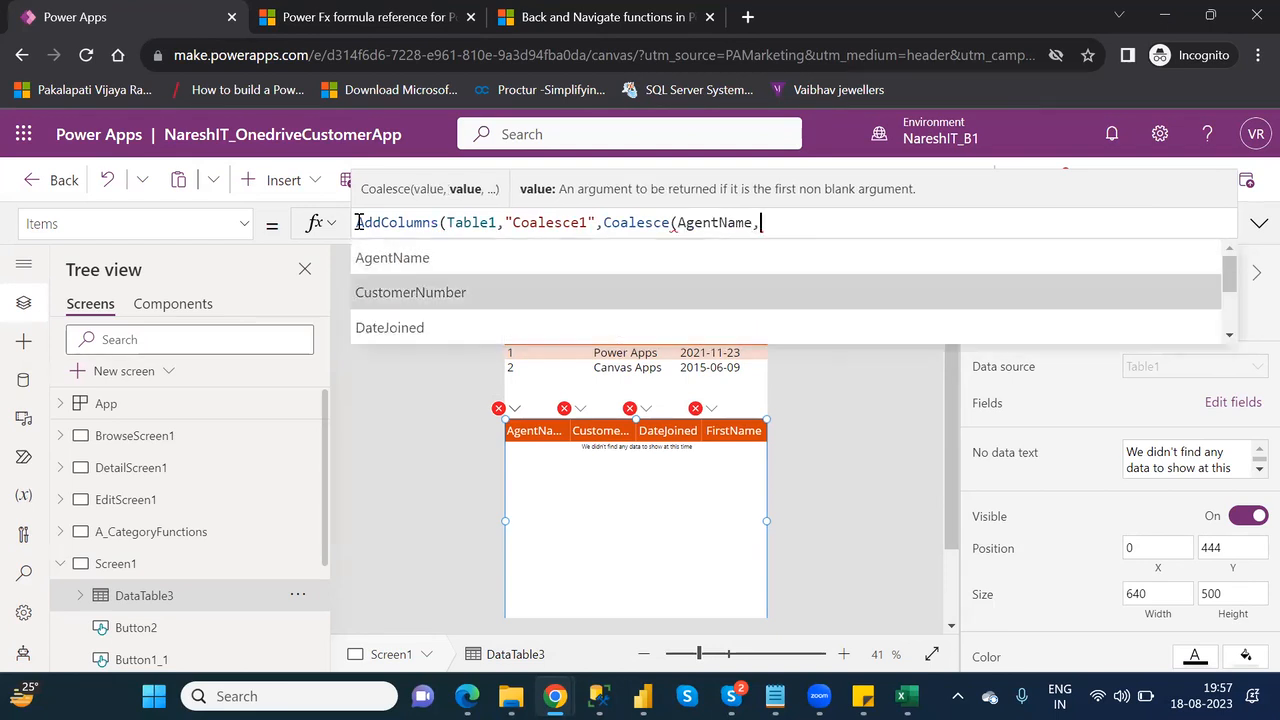
pyautogui.press('Tab')
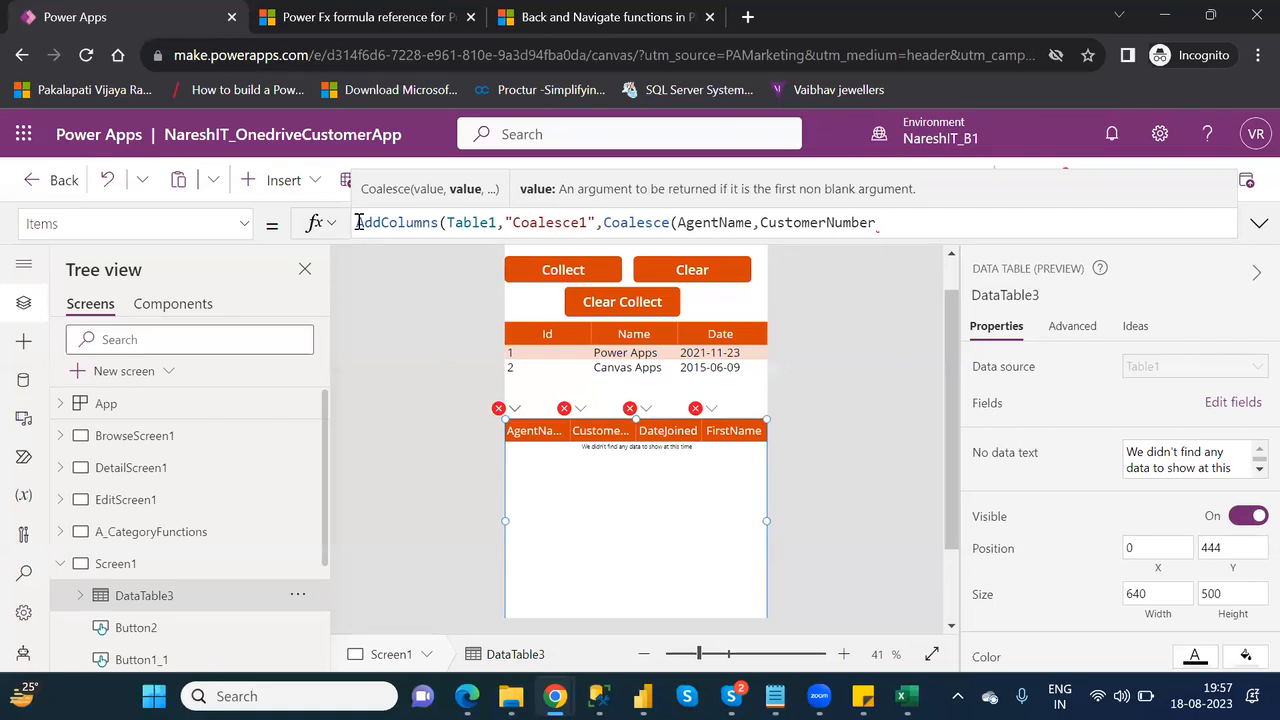
pyautogui.write('))')
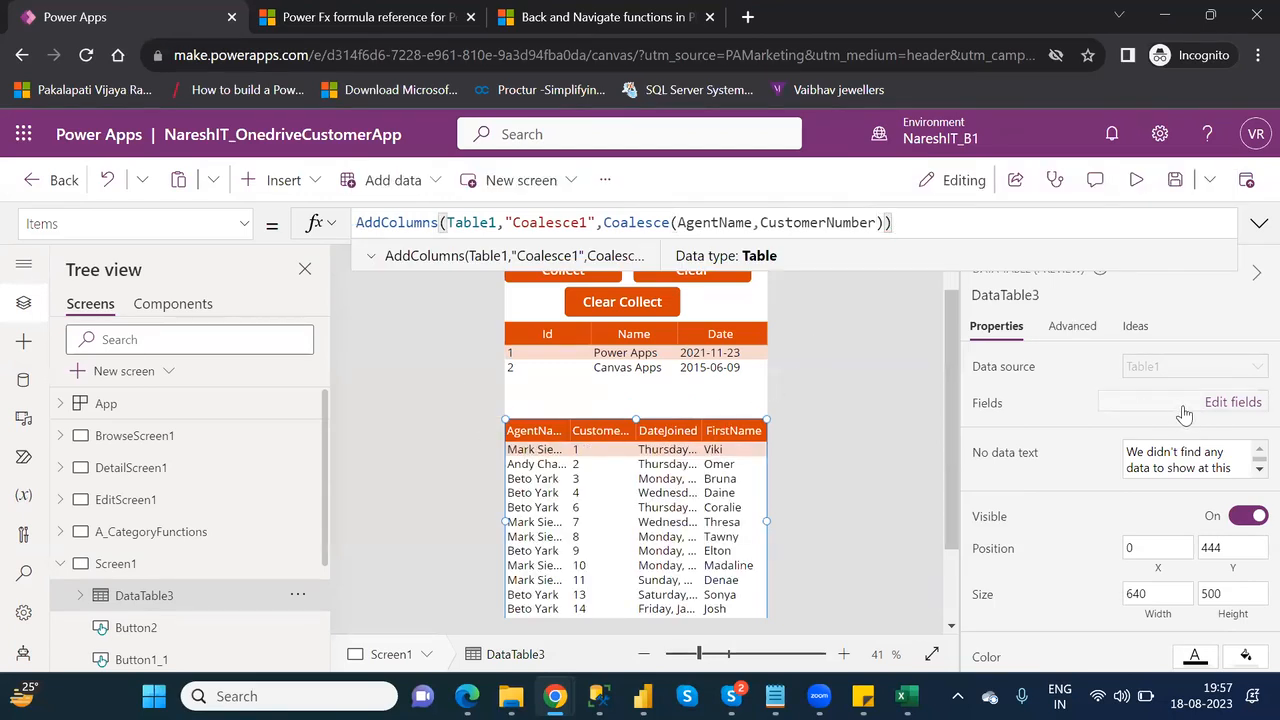
# - Collapse the details of the four existing fields and add the Coalesce1 field to the data table
pyautogui.click(1228, 403)
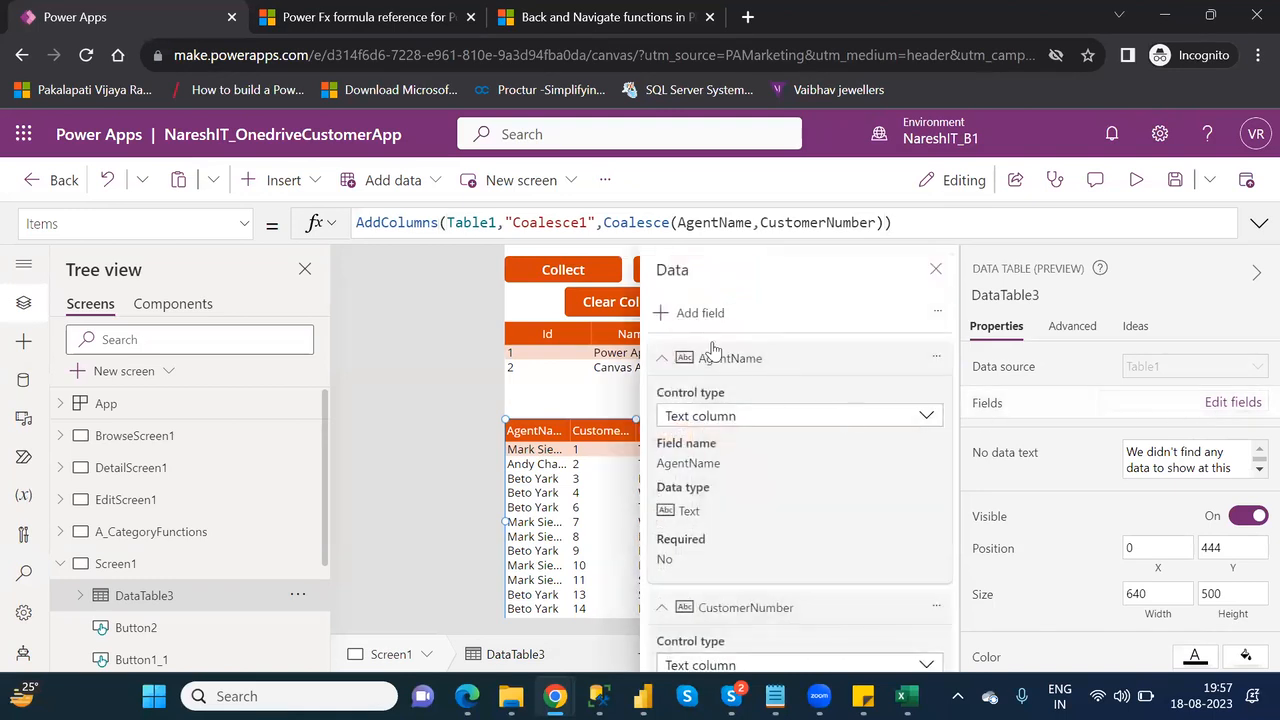
pyautogui.click(665, 358)
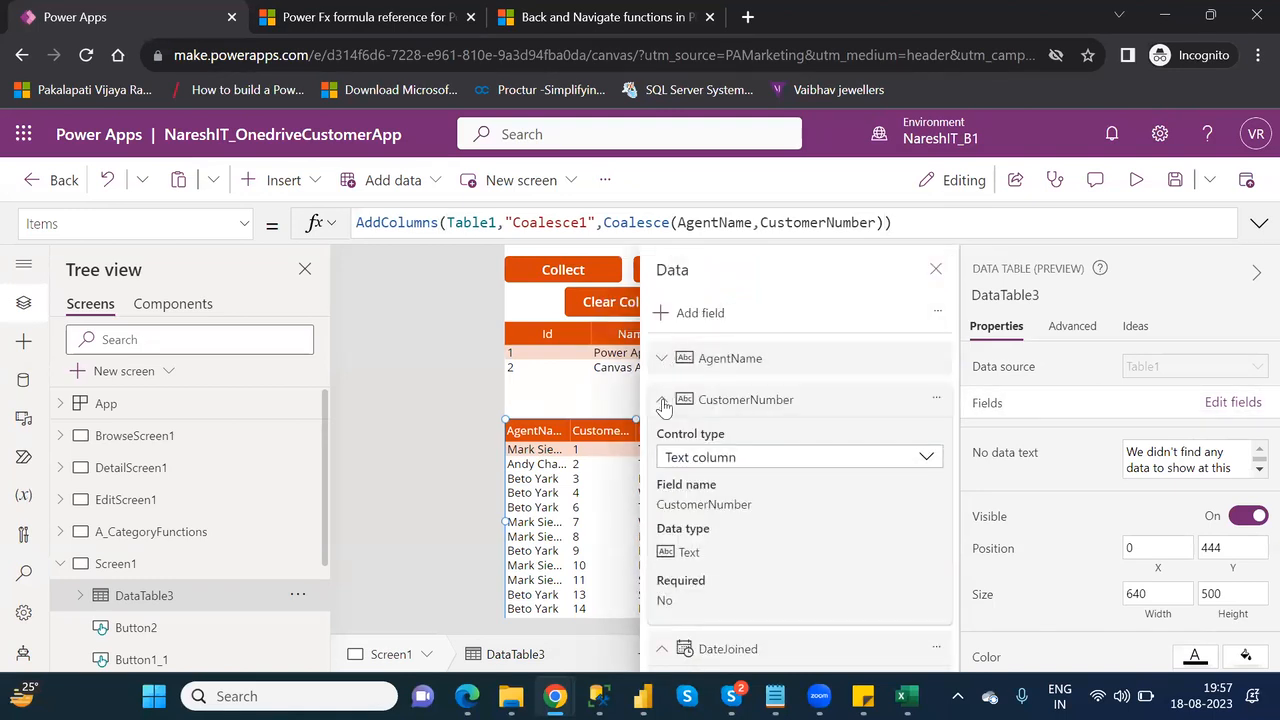
pyautogui.click(662, 399)
pyautogui.click(662, 441)
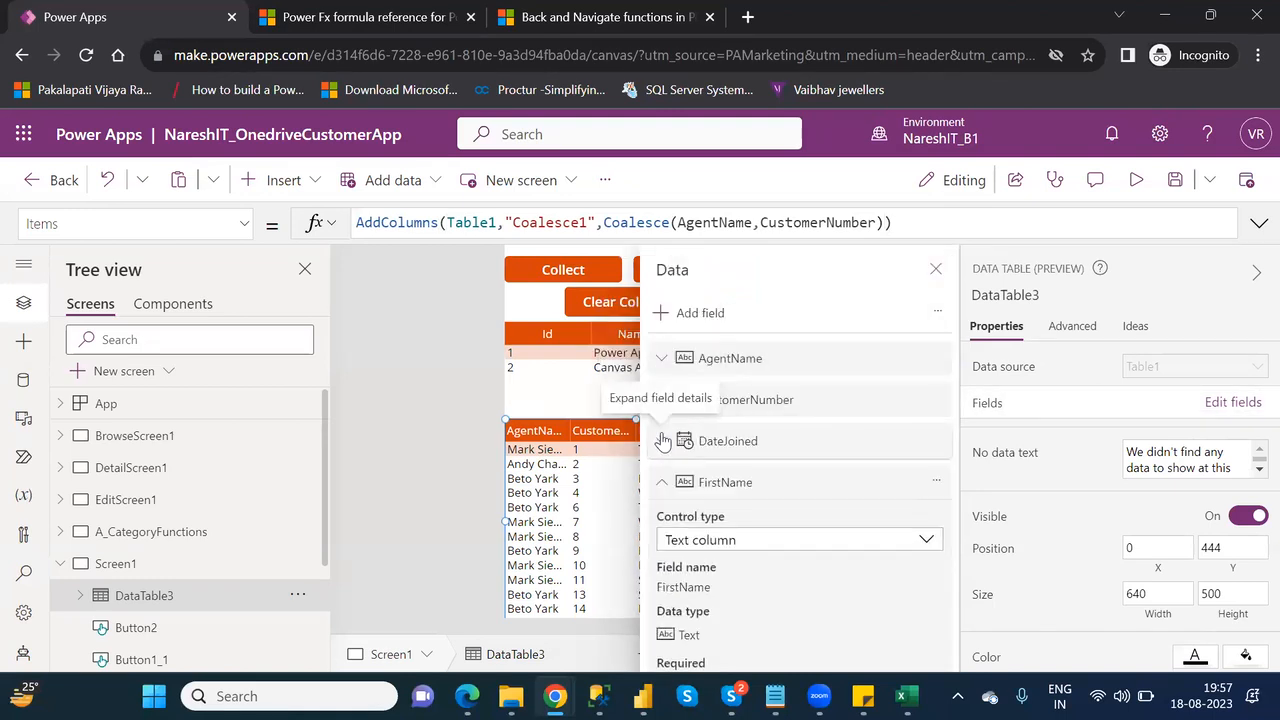
pyautogui.click(664, 482)
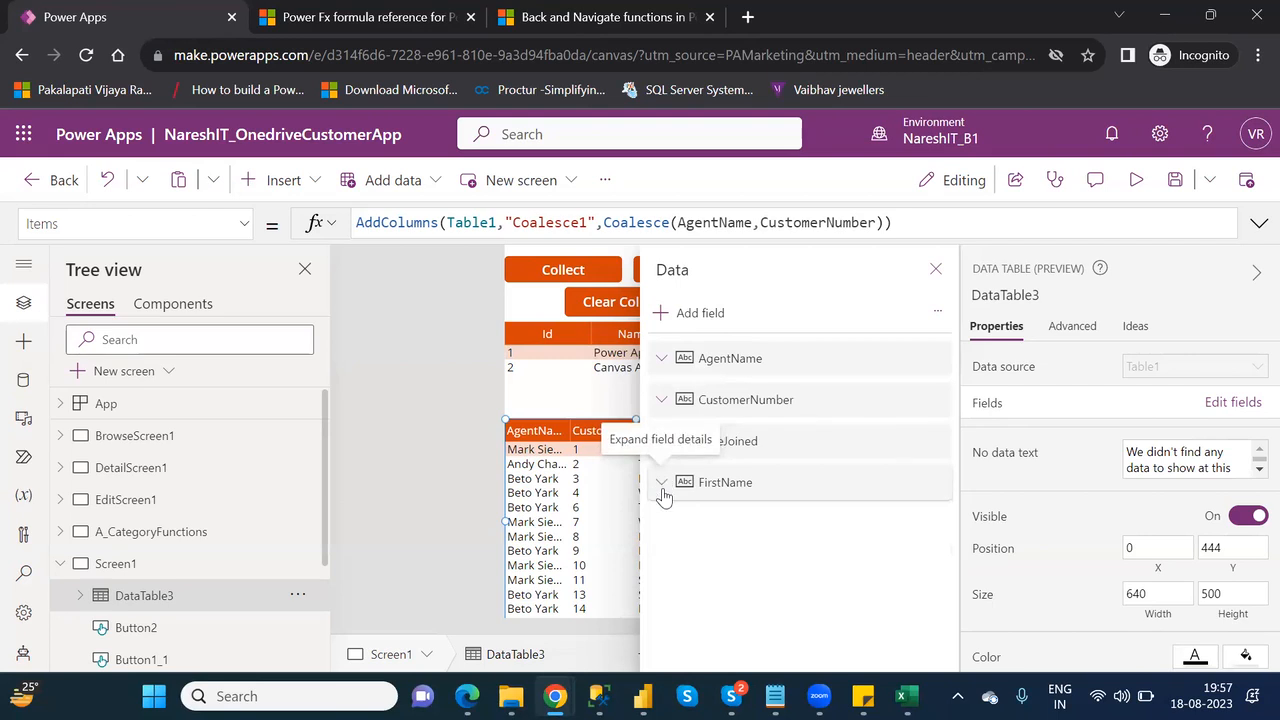
pyautogui.click(688, 315)
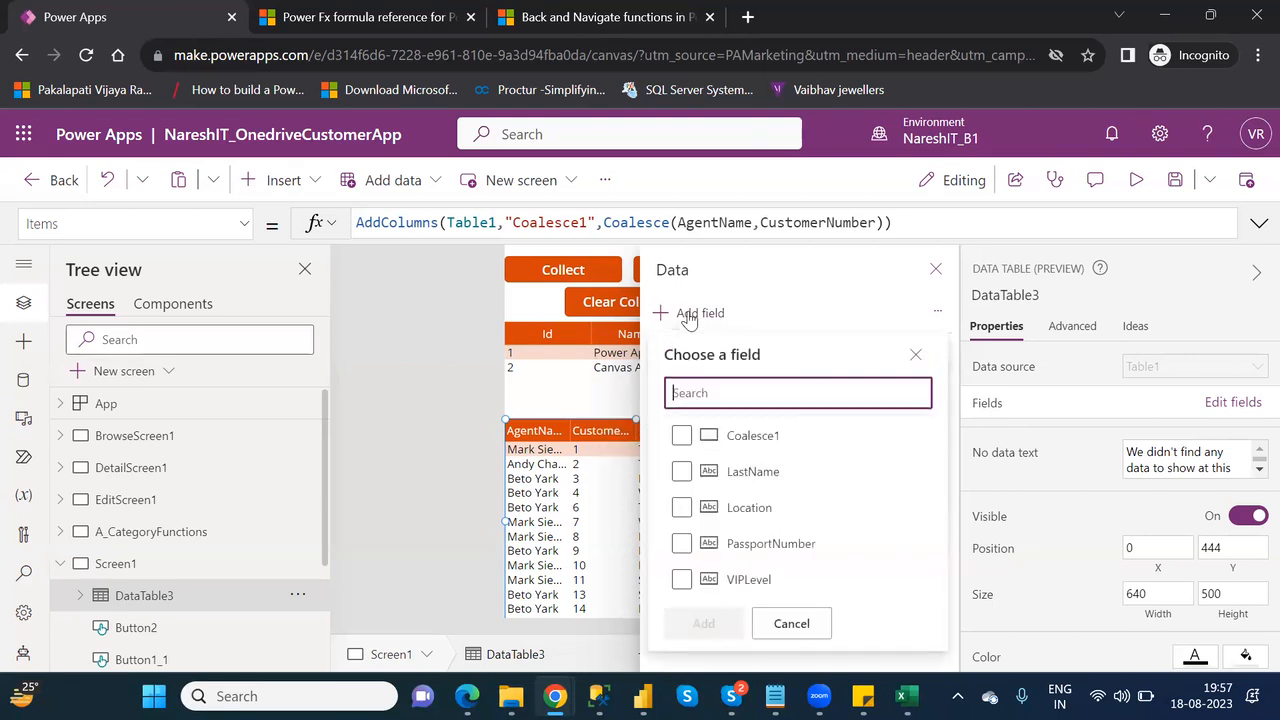
pyautogui.click(681, 437)
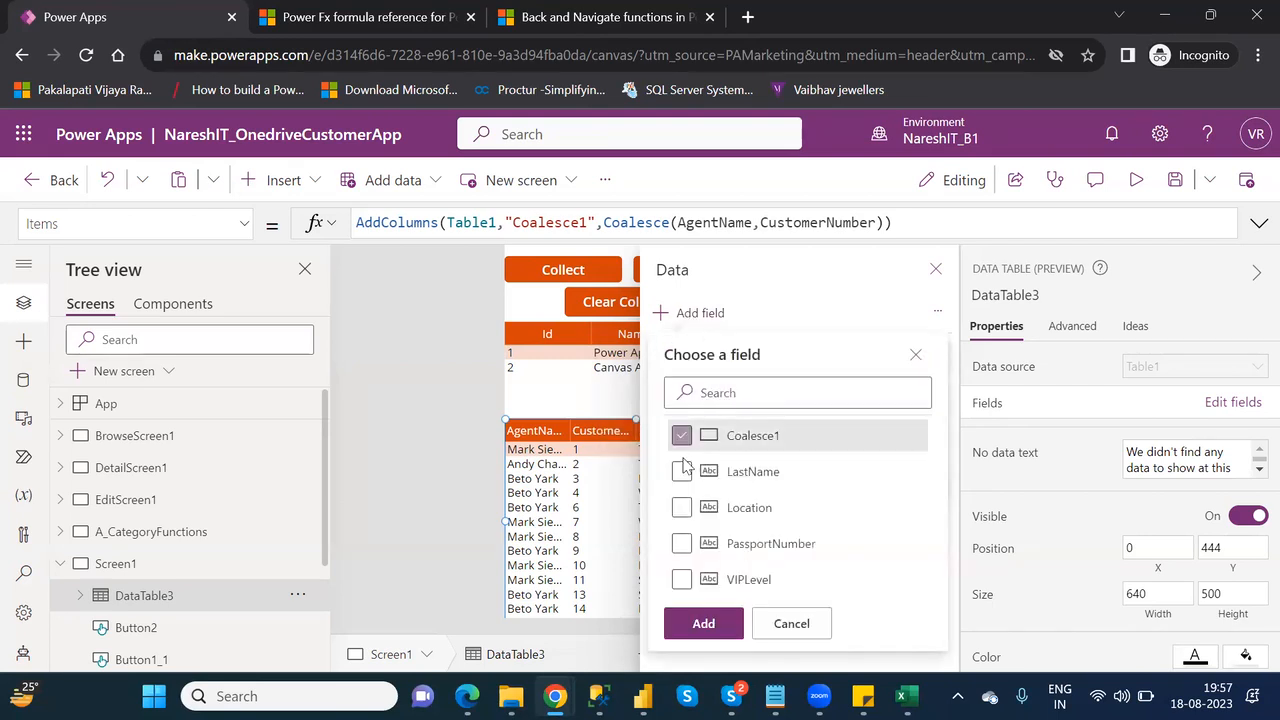
pyautogui.click(704, 623)
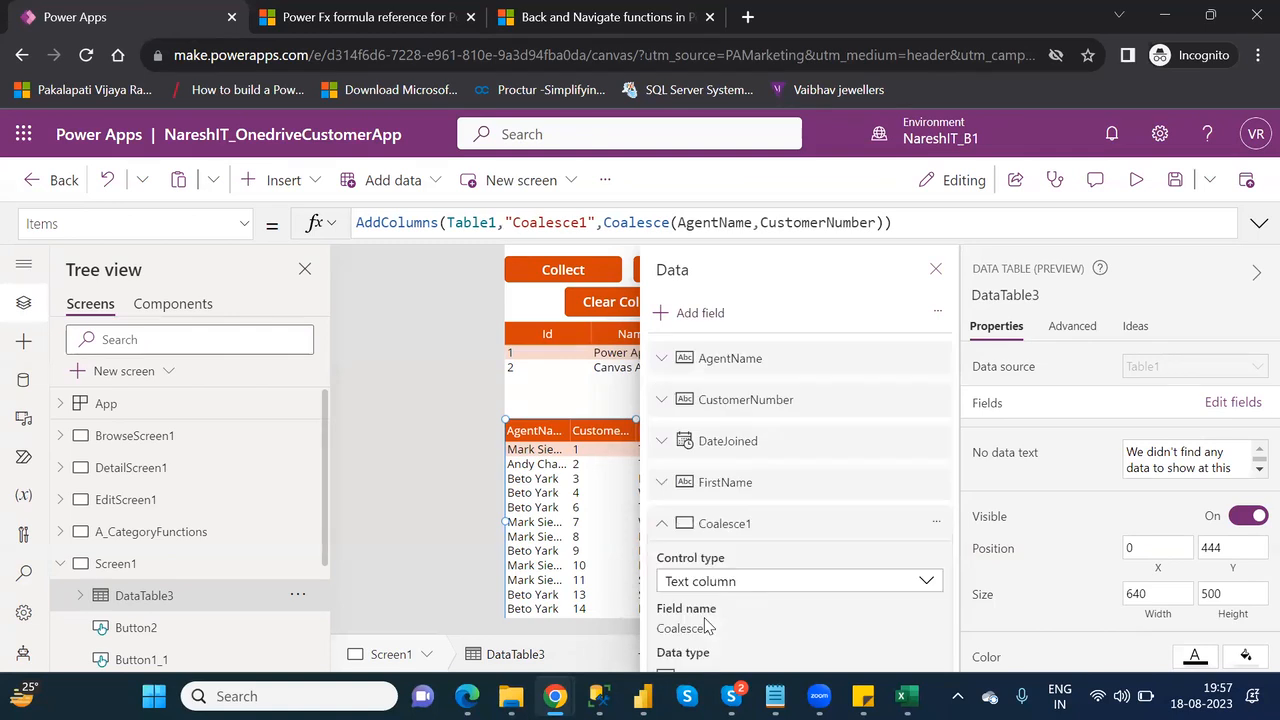
pyautogui.click(659, 527)
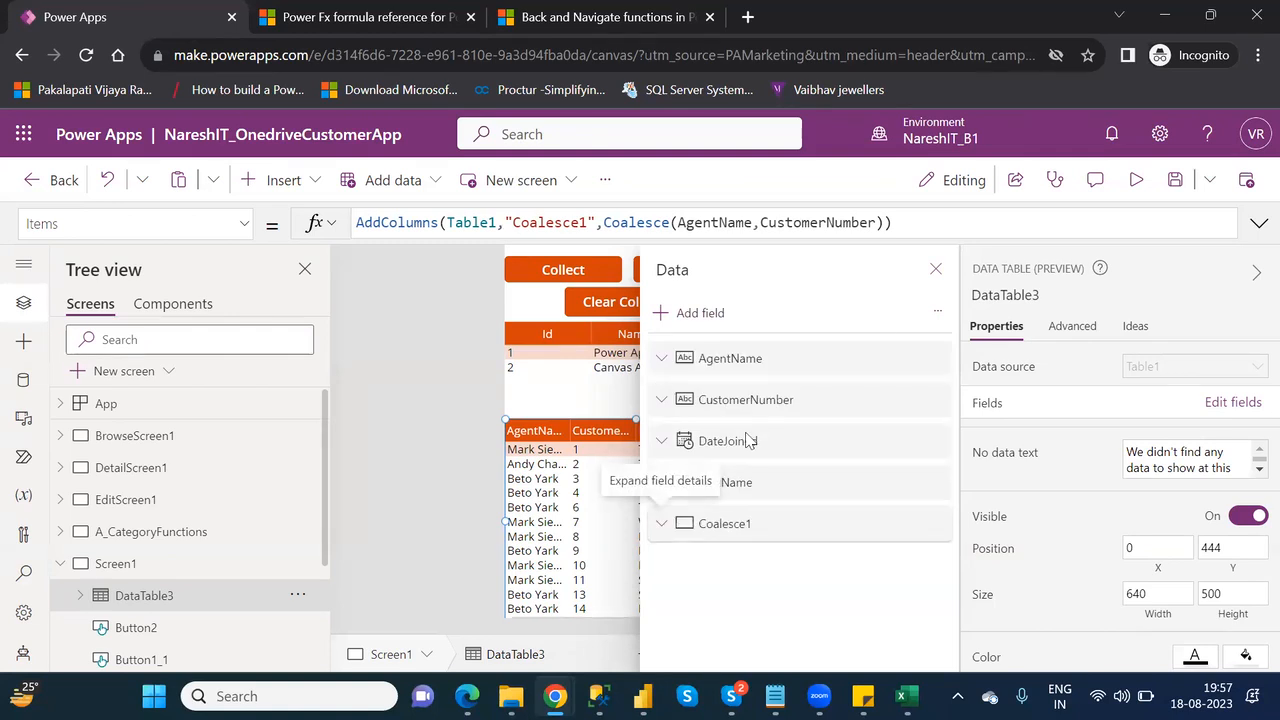
pyautogui.click(935, 268)
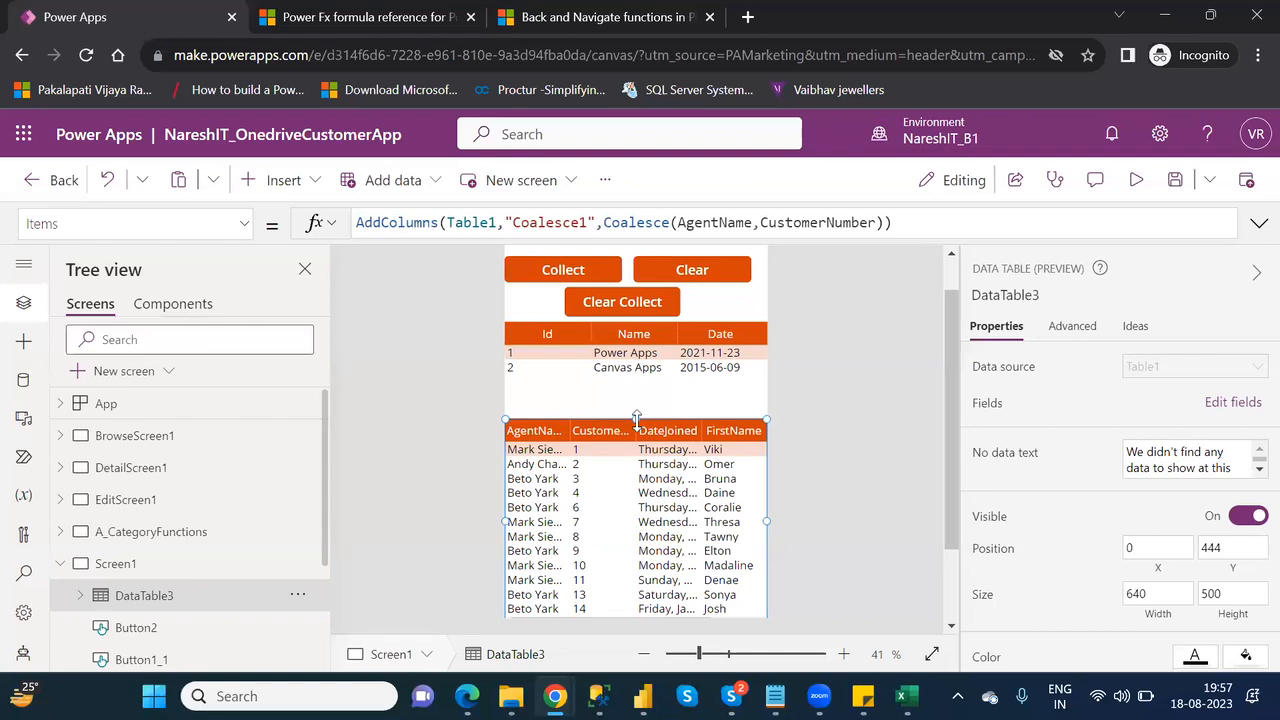
# - Move the data table up to Y 378 and compare its Coalesce1 column with the formula's AgentName and CustomerNumber arguments
pyautogui.moveTo(656, 418); pyautogui.dragTo(659, 392)
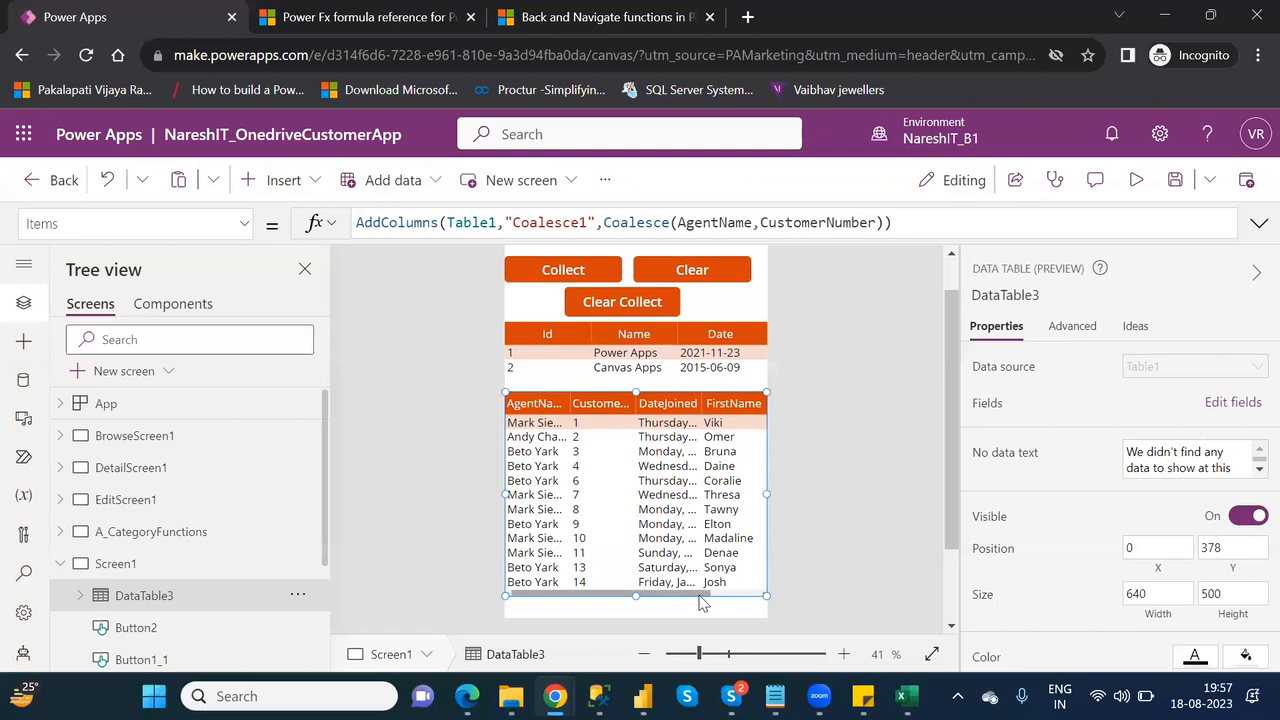
pyautogui.moveTo(706, 603); pyautogui.dragTo(757, 606)
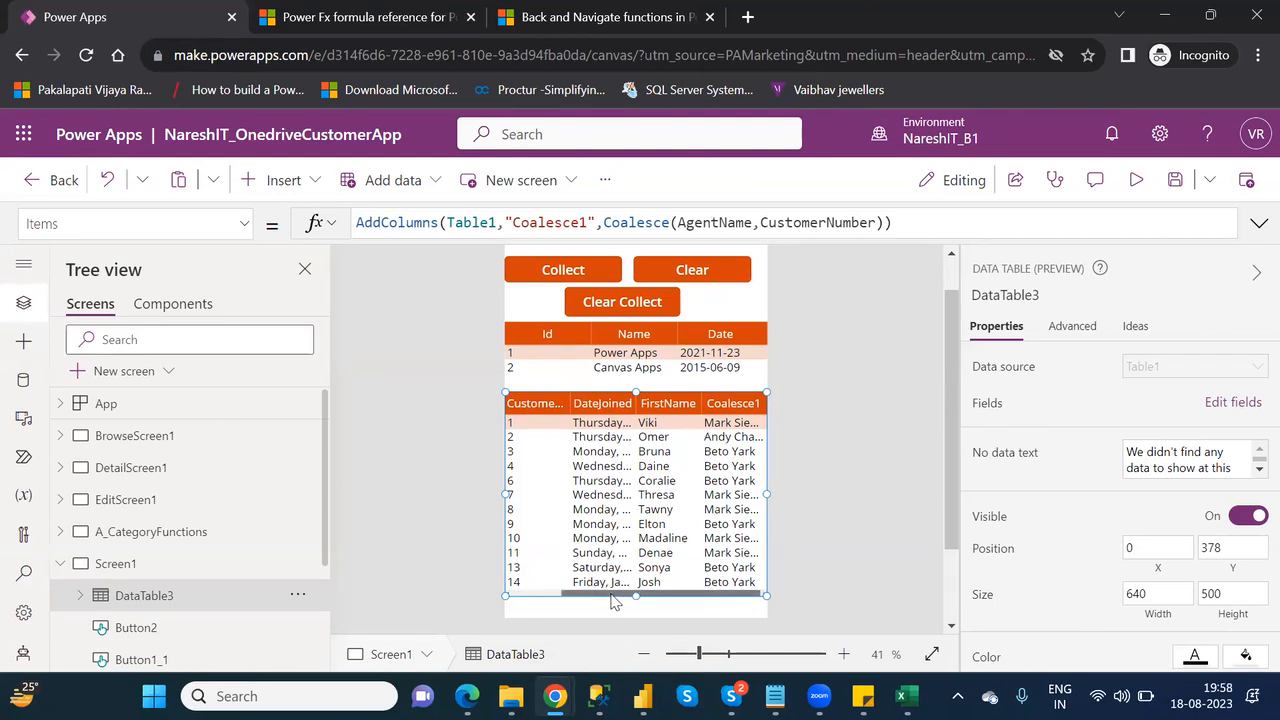
pyautogui.hscroll(-2, 560, 603)
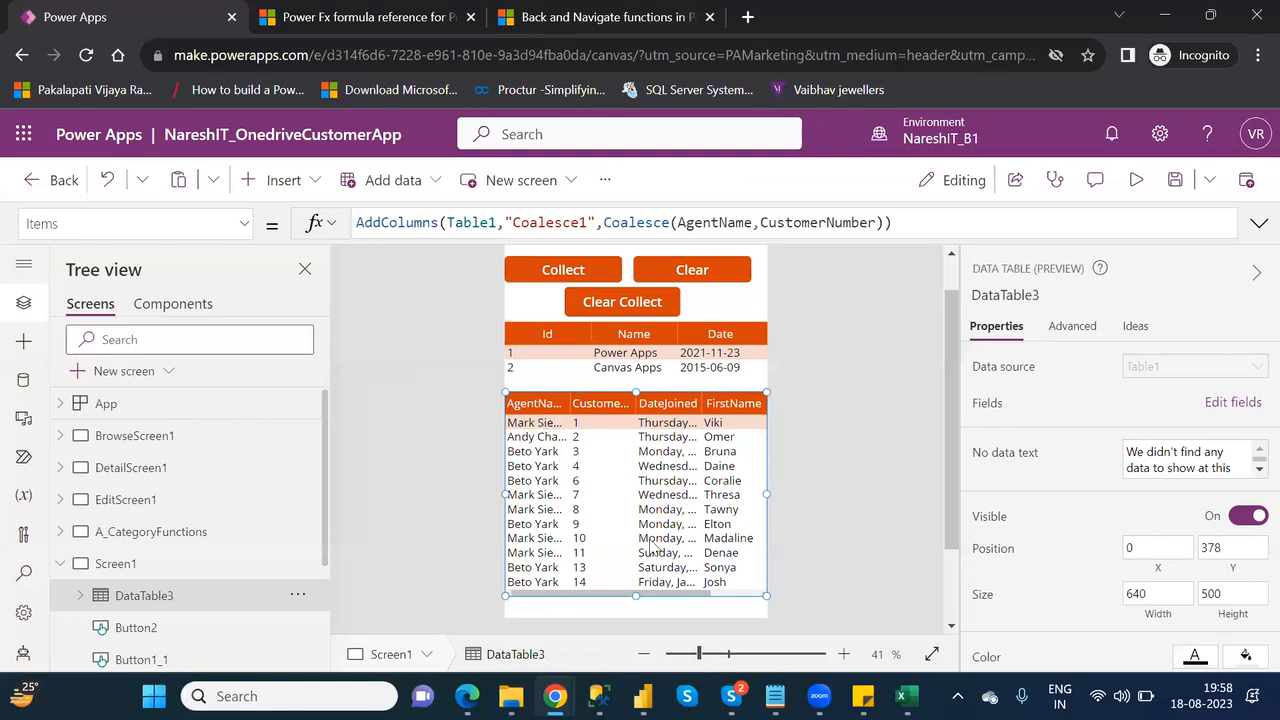
pyautogui.hscroll(2, 751, 600)
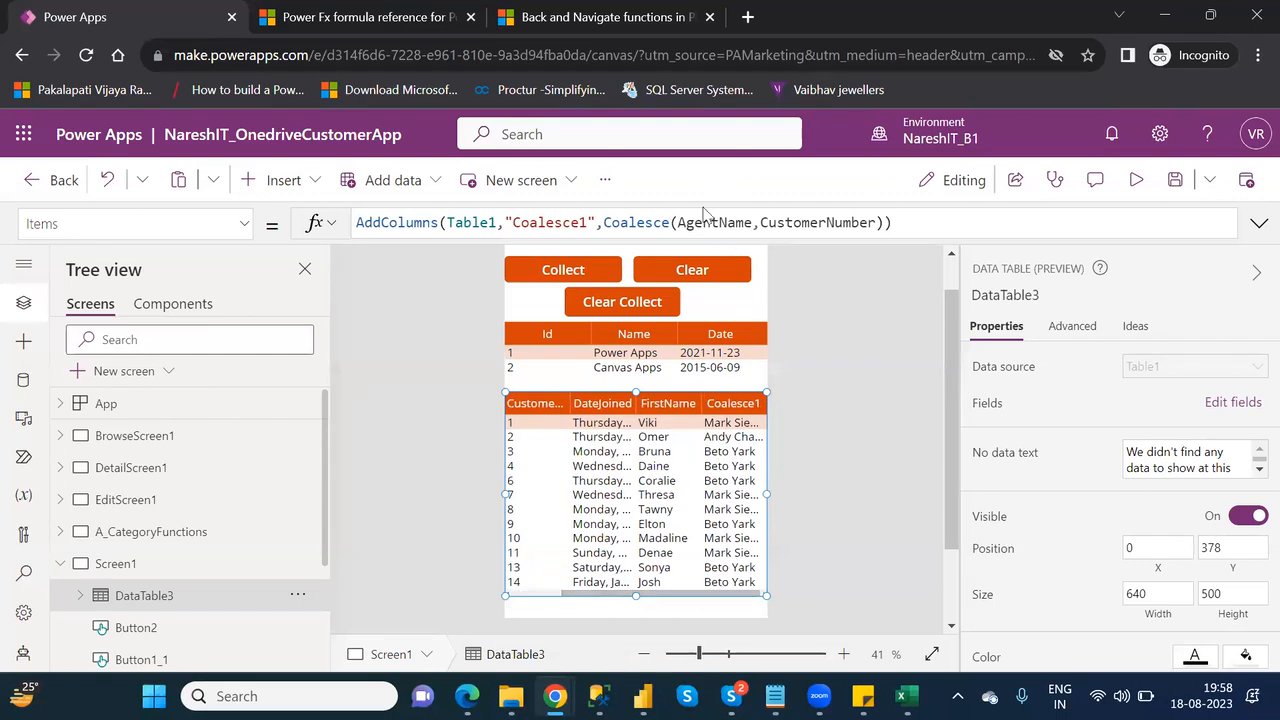
pyautogui.doubleClick(705, 220)
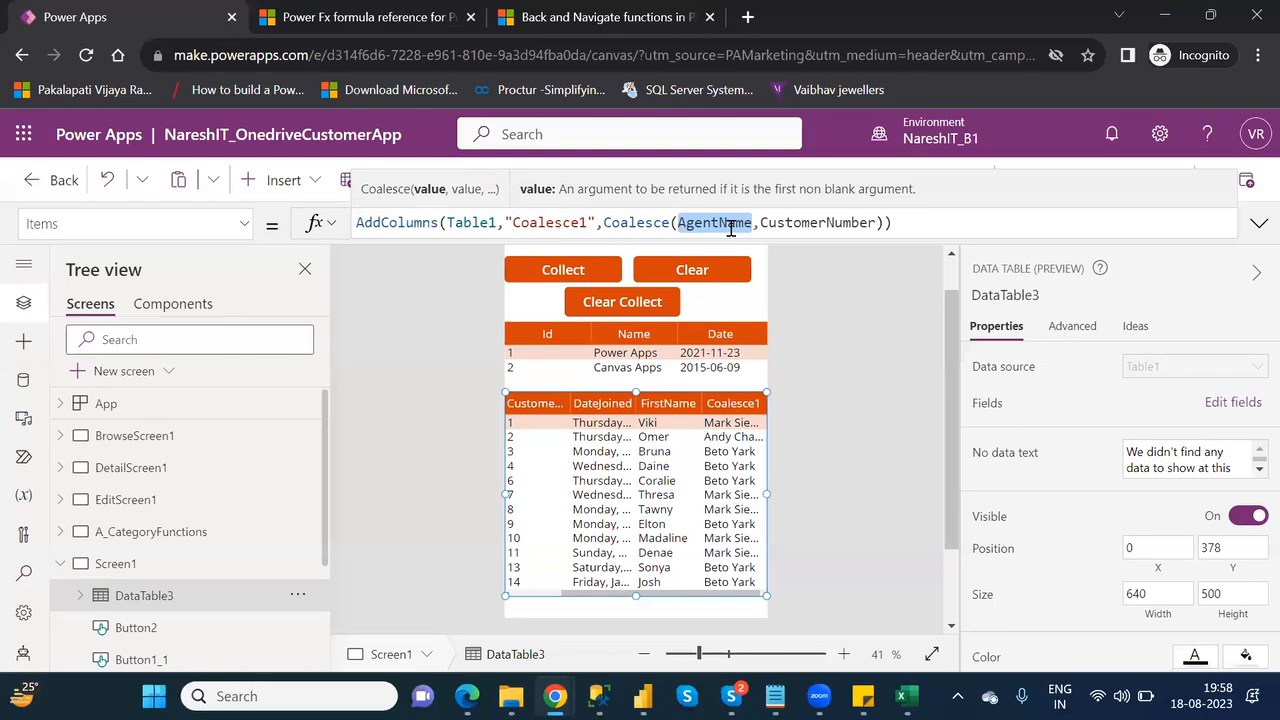
pyautogui.doubleClick(828, 220)
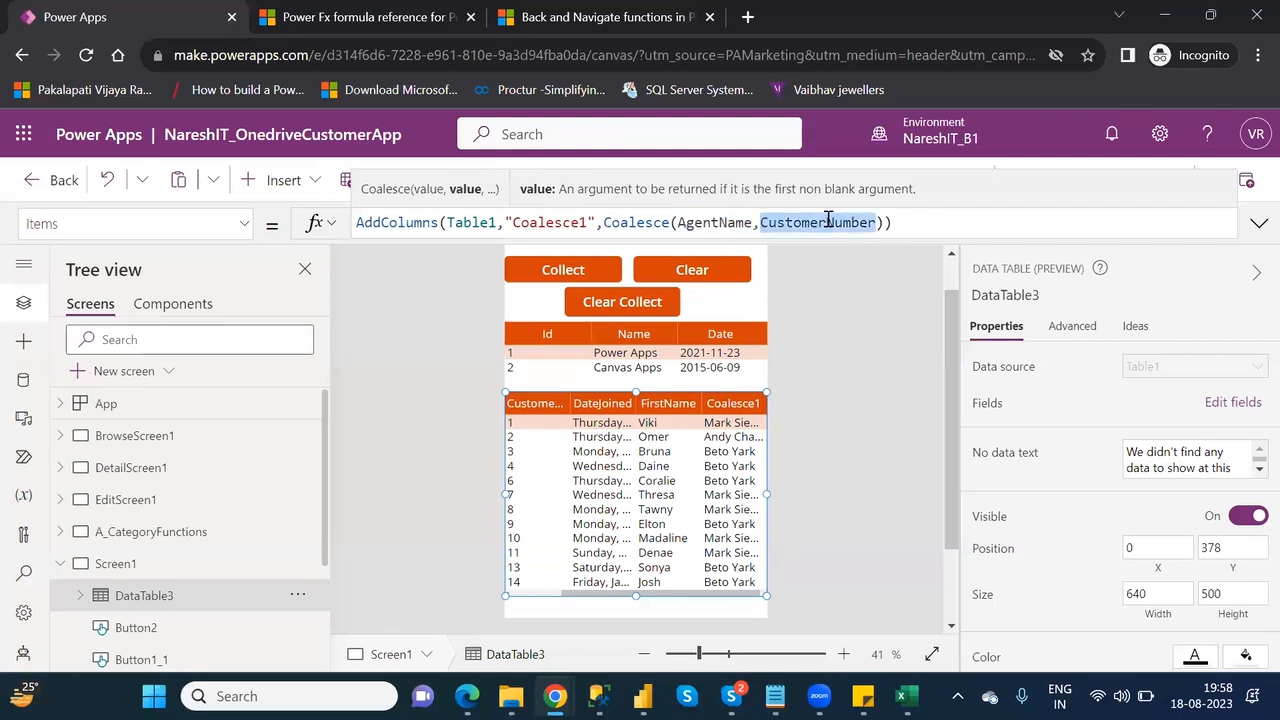